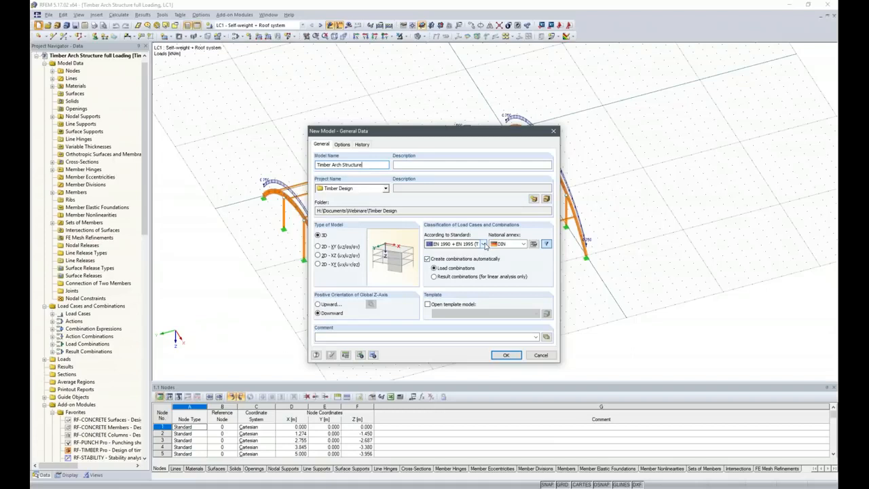
Step: Check the EN 1990 + EN 1995 standard selection for the DIN national annex and review its partial safety factors and combination coefficients
click(484, 244)
click(484, 244)
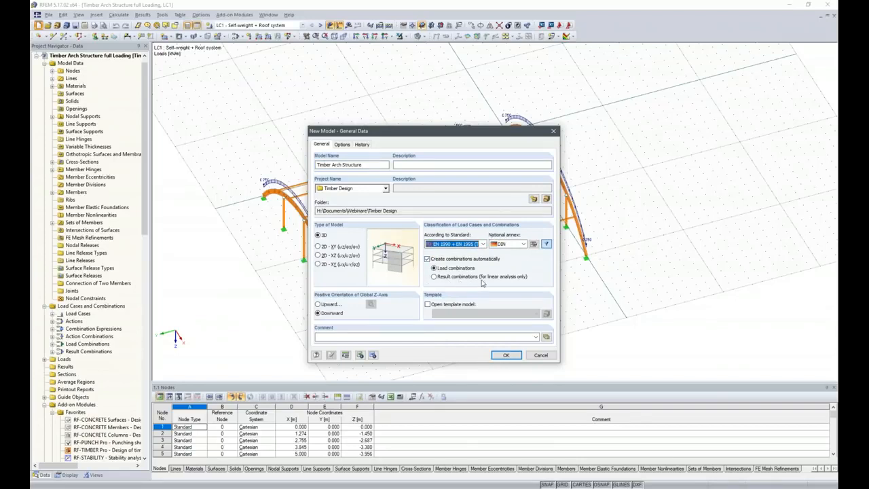
click(534, 245)
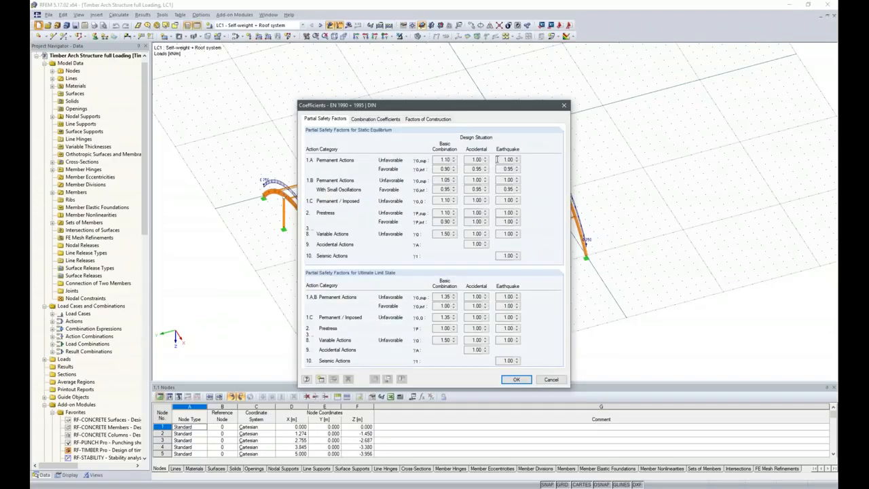
click(377, 121)
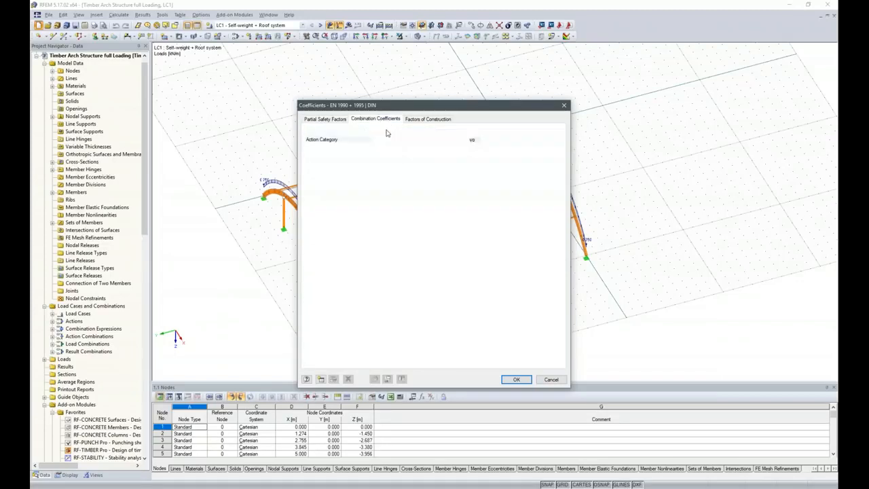
Step: Import the timber deformation coefficient for Service Class 1 in the construction factors and create the Timber Arch Structure model
click(439, 121)
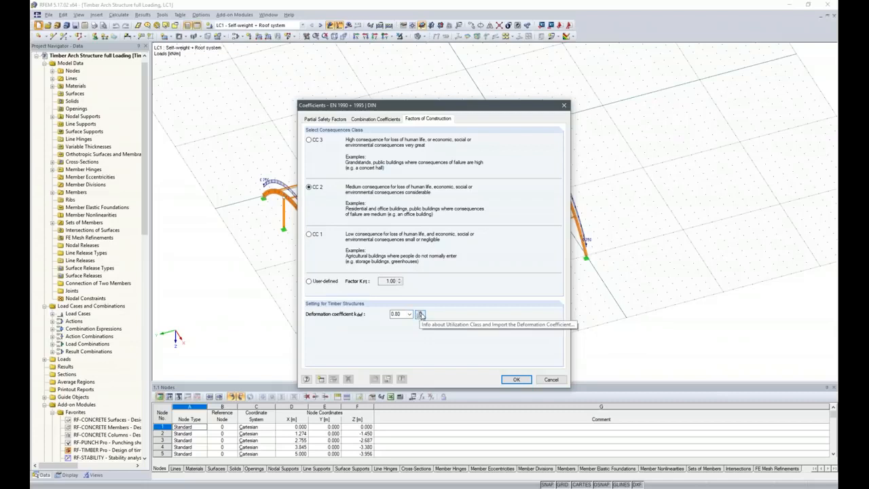
click(420, 315)
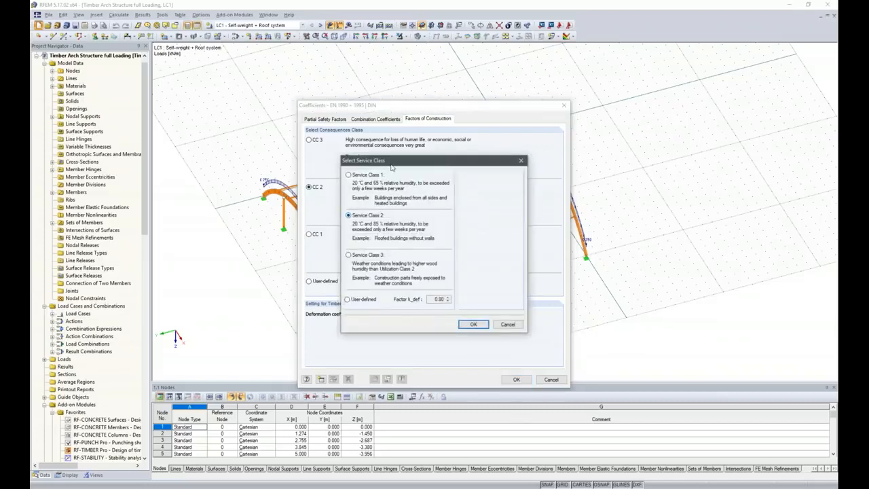
click(349, 176)
click(474, 324)
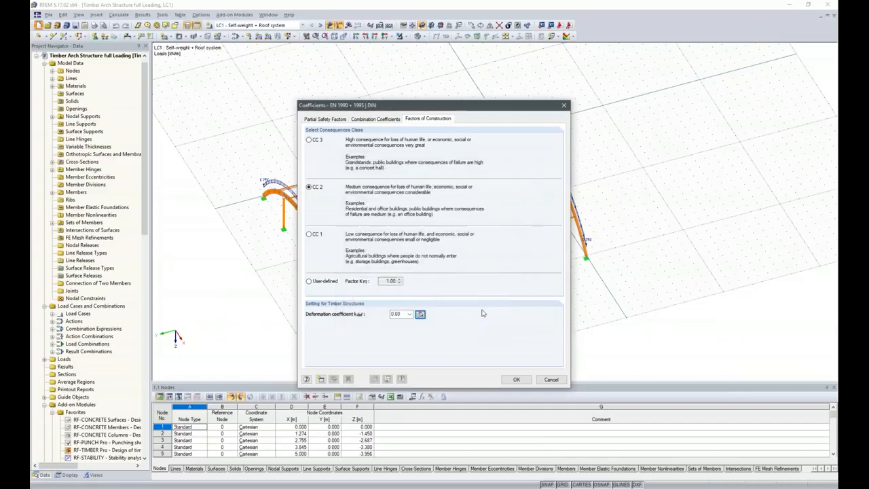
click(517, 379)
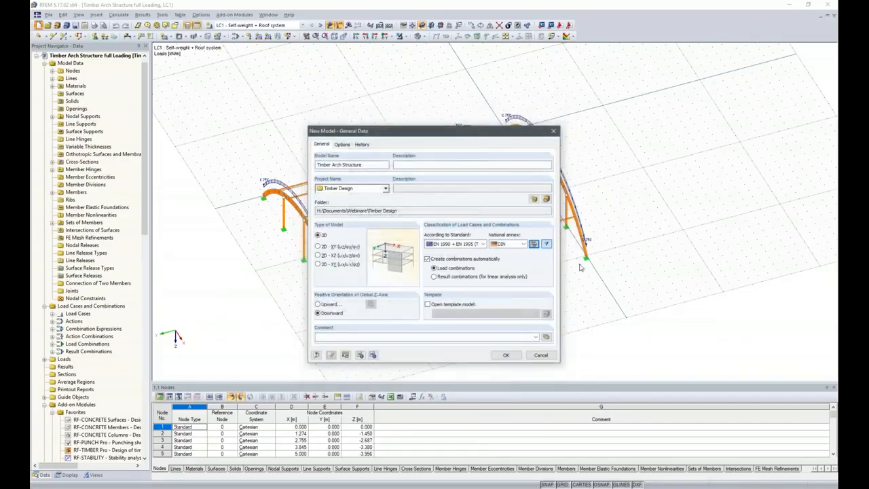
click(507, 356)
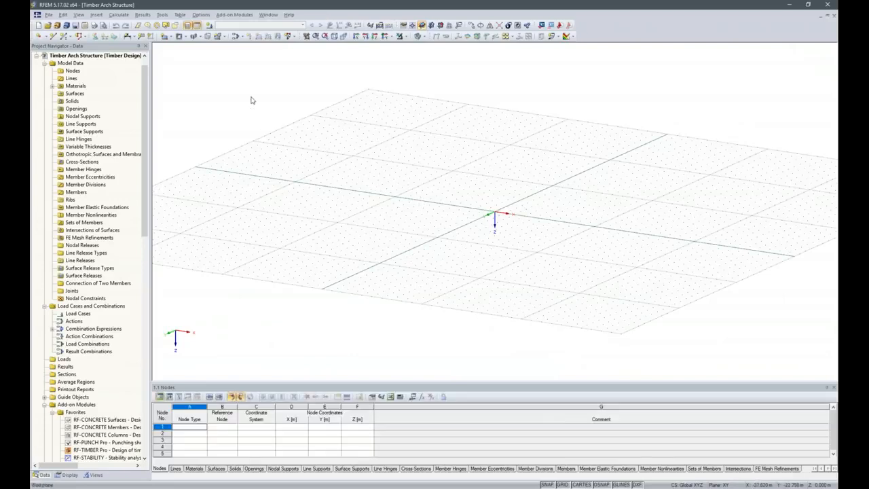
Step: Draw a three-point arc in the XZ work plane through (0, 0, 0), (10, 0, -5) and (20, 0, 0) m
click(440, 26)
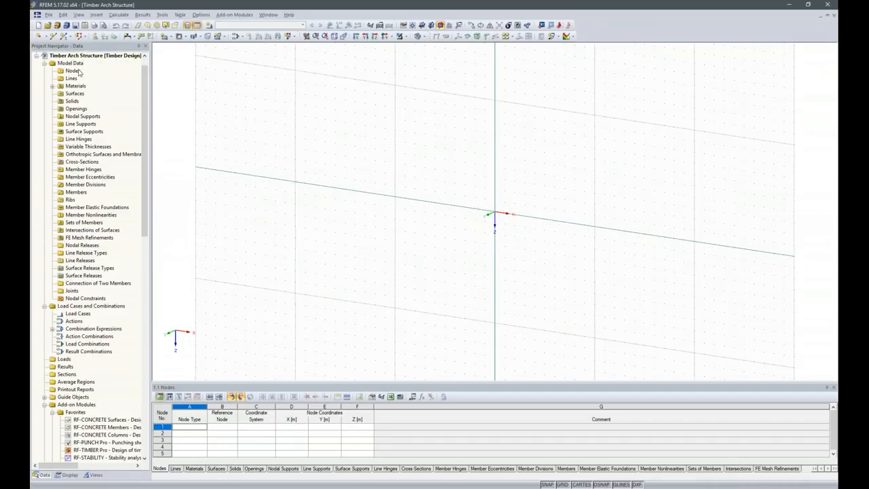
click(53, 36)
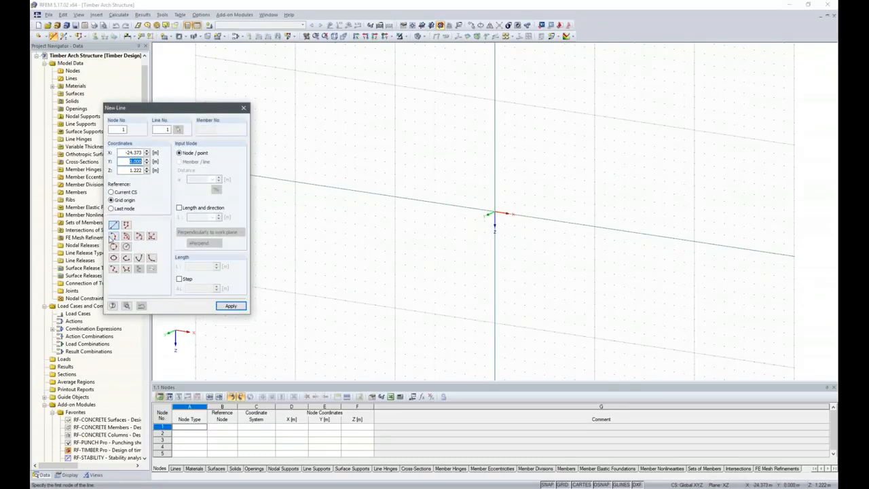
click(113, 237)
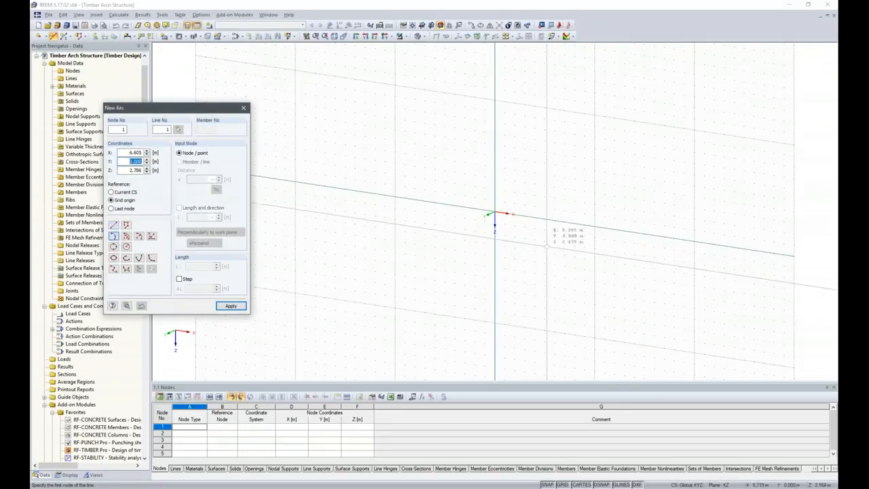
click(495, 214)
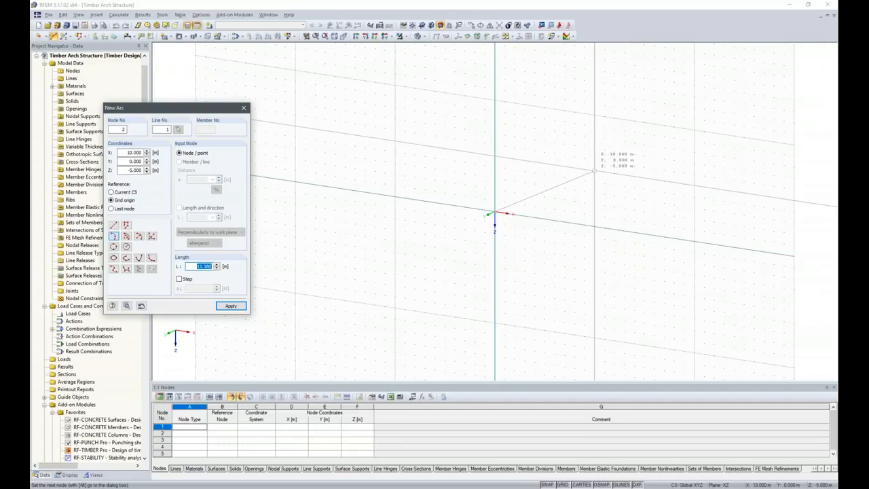
click(594, 171)
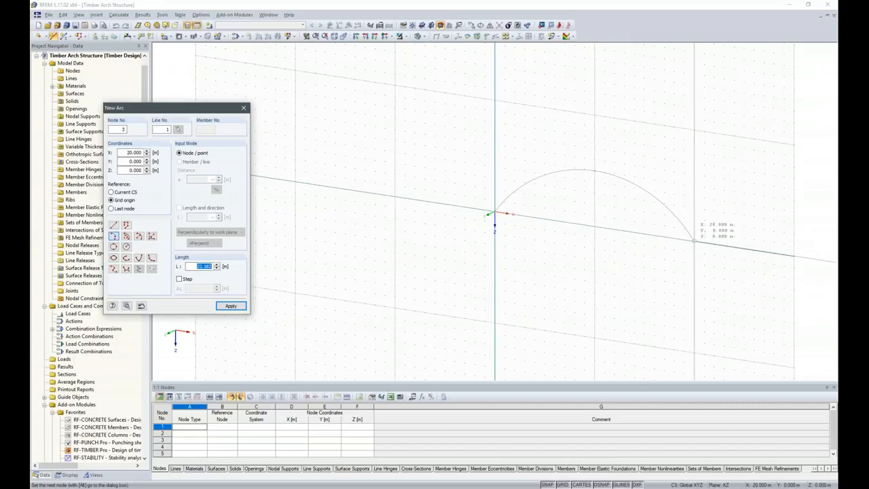
click(694, 239)
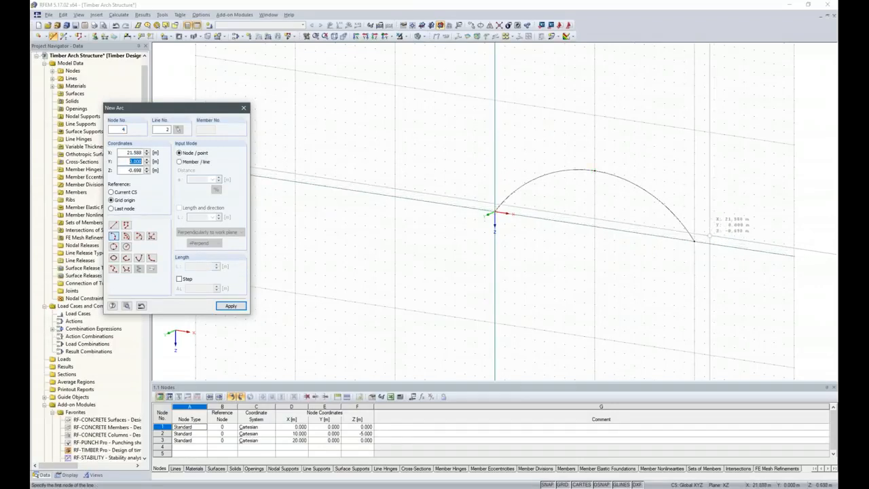
key(Escape)
Step: Edit the arc line and make a beam member available on it
click(386, 37)
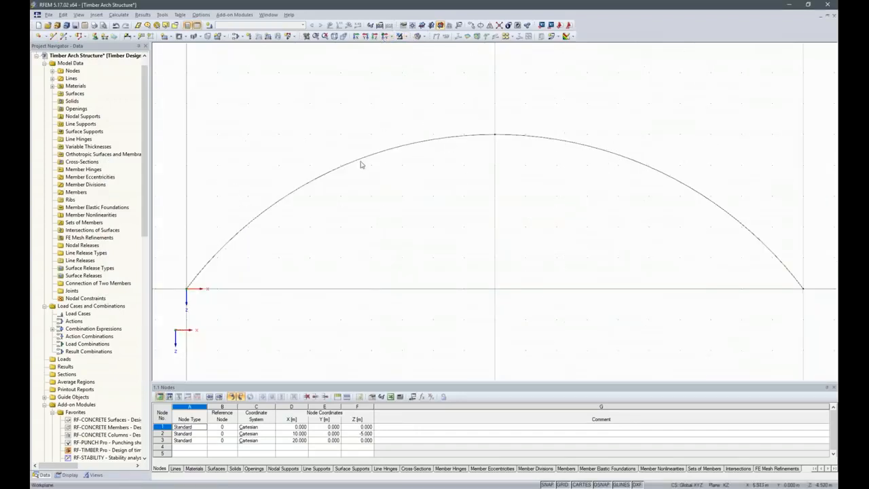
right_click(713, 206)
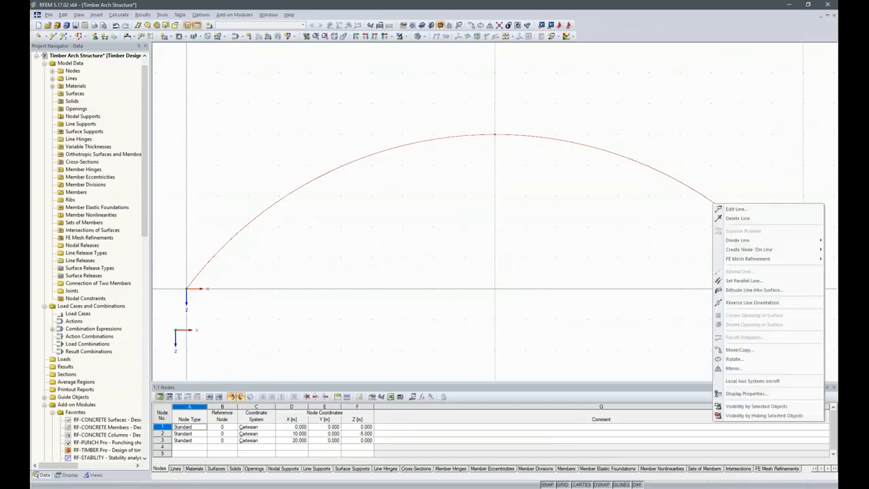
click(735, 209)
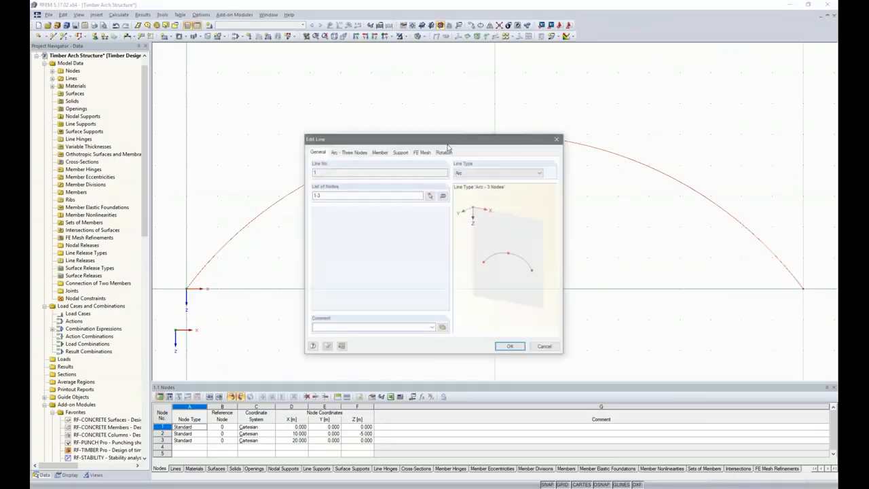
click(380, 152)
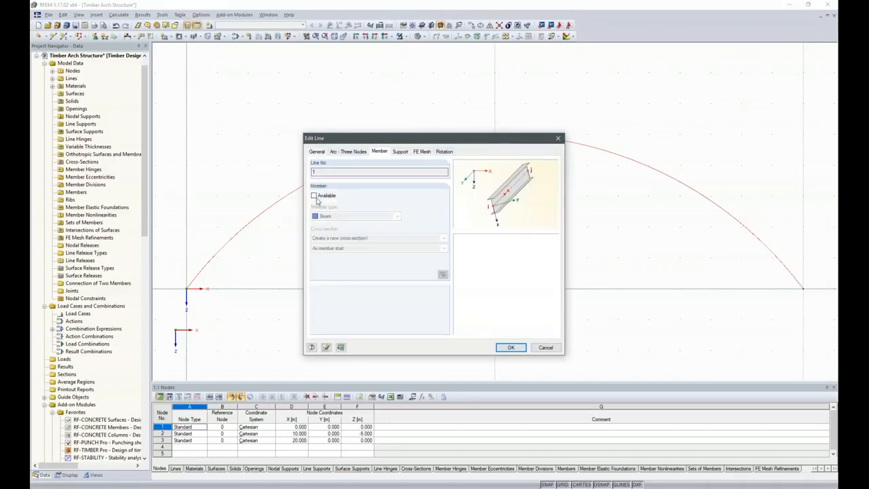
click(313, 196)
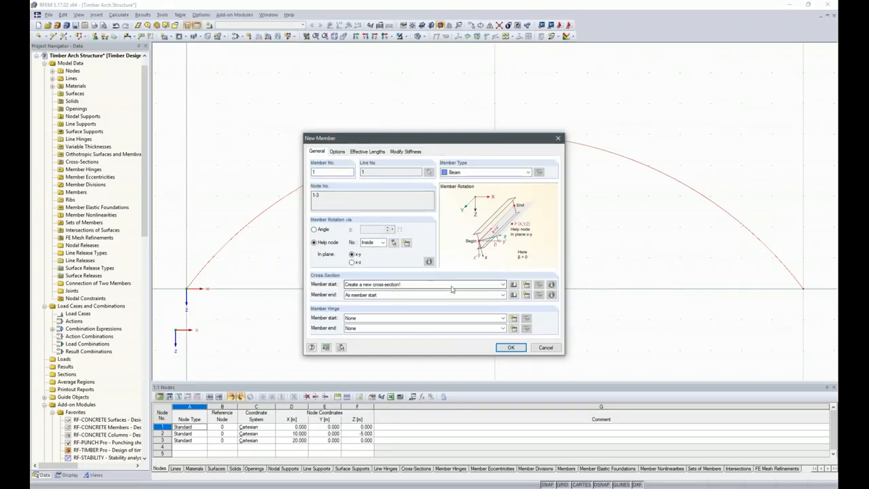
Step: Assign the member start a rectangular parametric timber cross-section 140 mm wide and 440 mm high in Glulam Timber GL28c
click(514, 285)
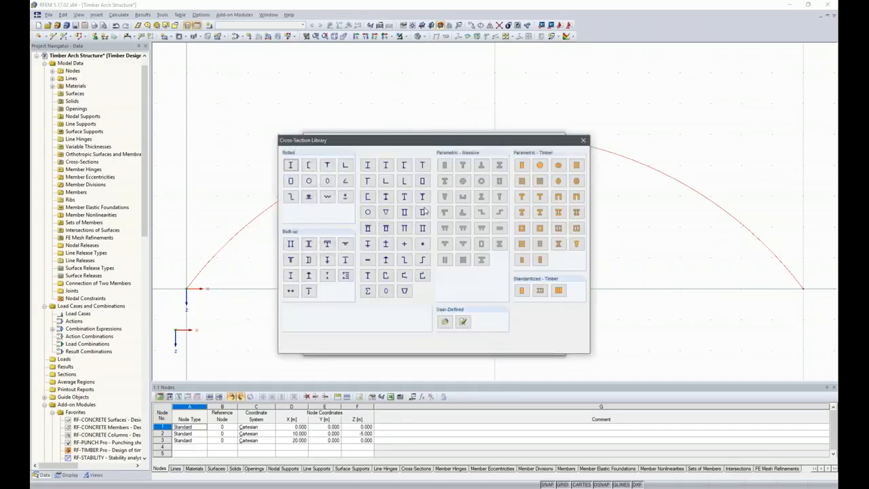
click(523, 165)
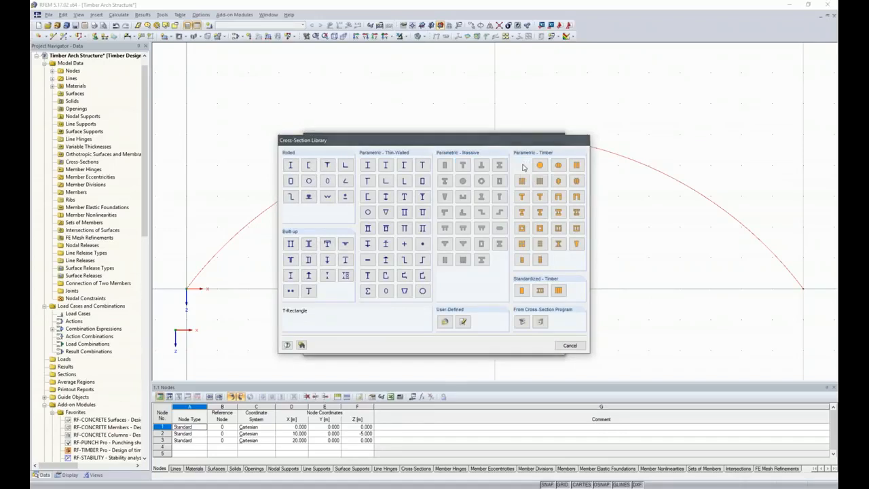
click(376, 155)
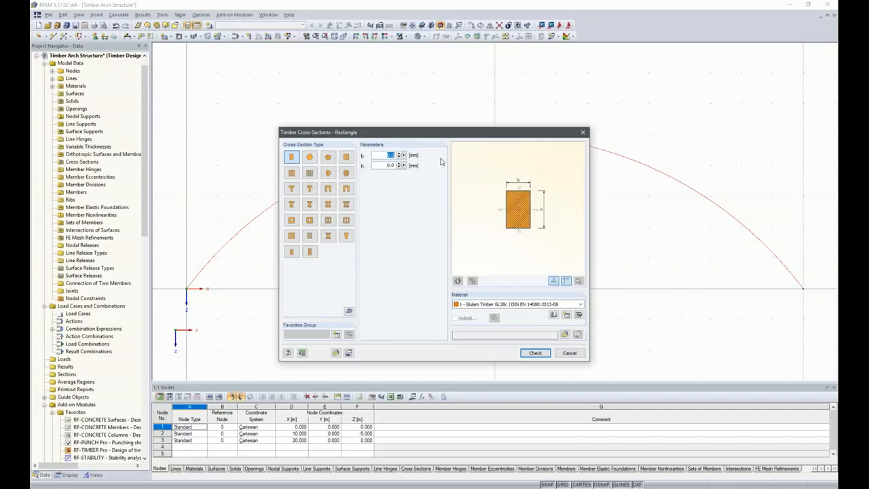
text(140)
key(Tab)
text(4)
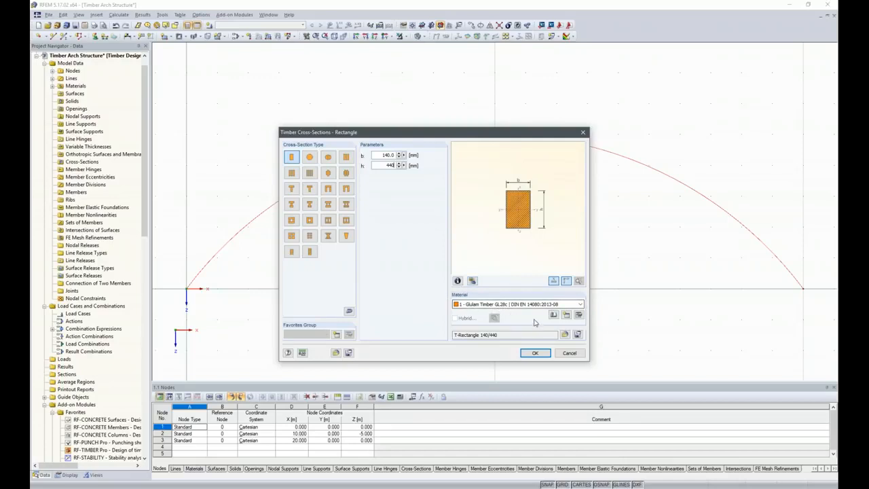
click(535, 353)
Step: Define the member rotation by angle at 0.00° and apply the beam member to the arc line
click(315, 230)
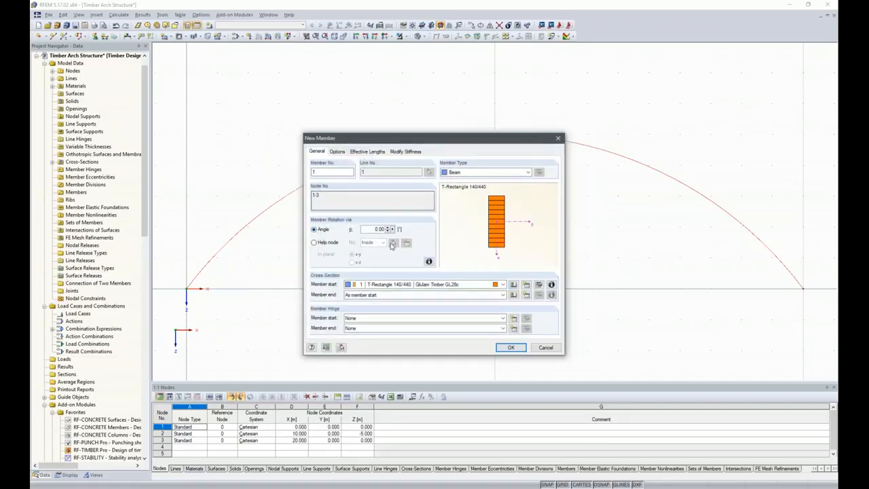
click(518, 351)
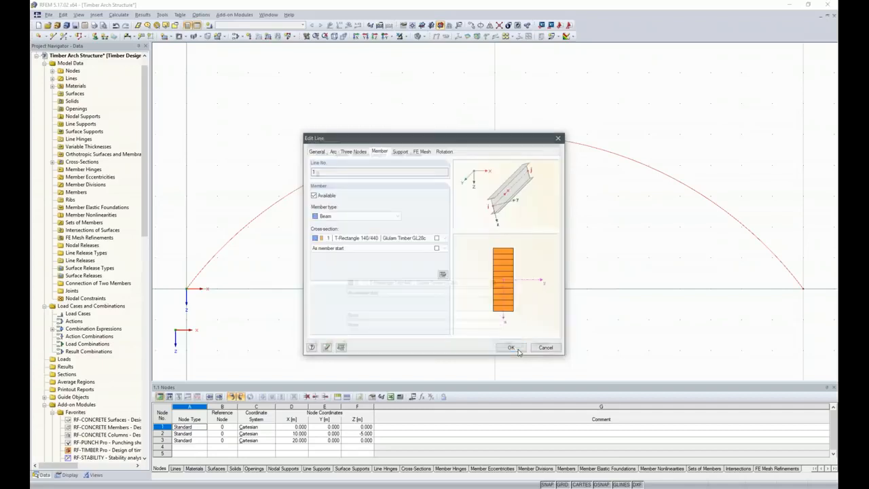
click(513, 348)
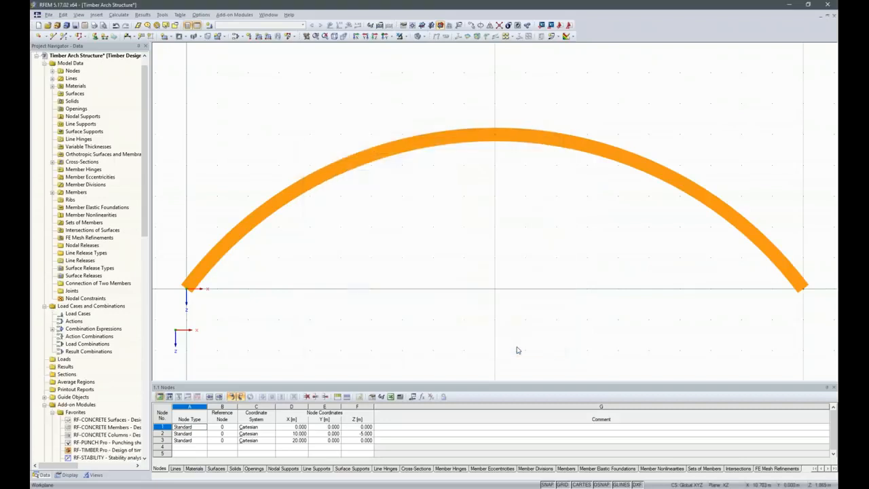
Step: Create a hinged nodal support on both end nodes of the arch, fixing uX, uY, uZ and rotation about Z
ctrl+middle_drag(689, 254, 555, 280)
scroll(564, 280, down, 1)
drag(251, 264, 788, 352)
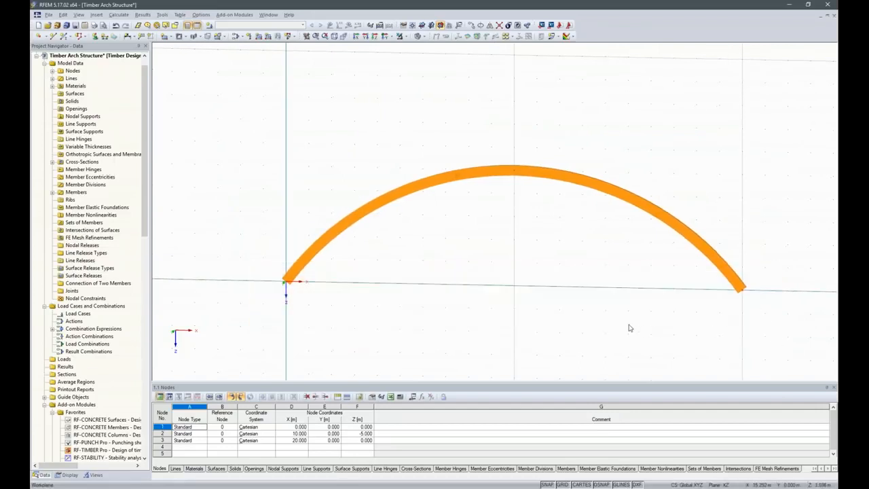
click(284, 284)
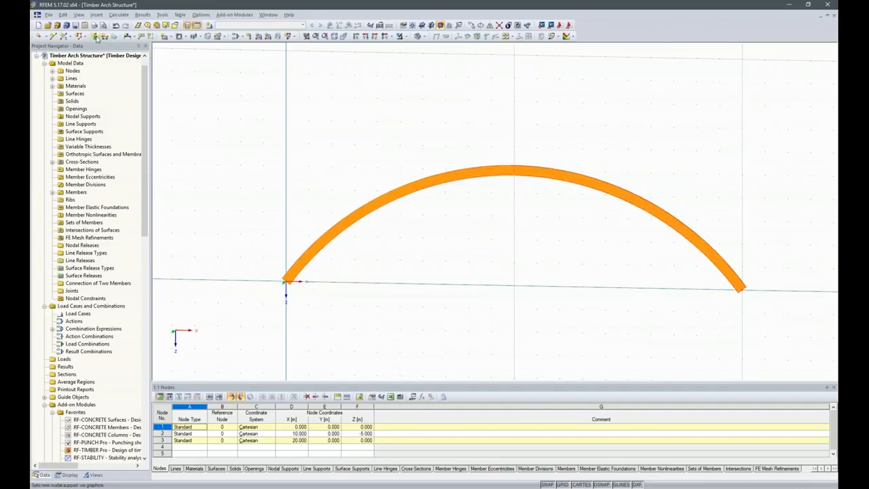
click(96, 36)
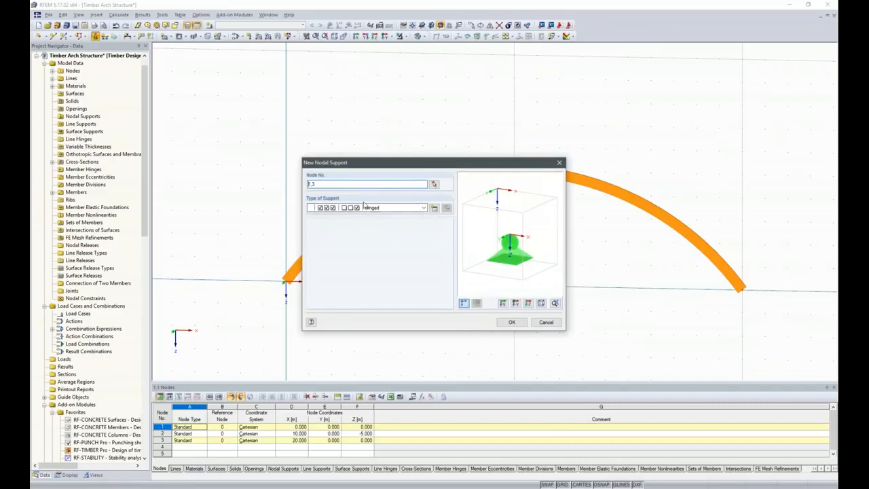
click(435, 208)
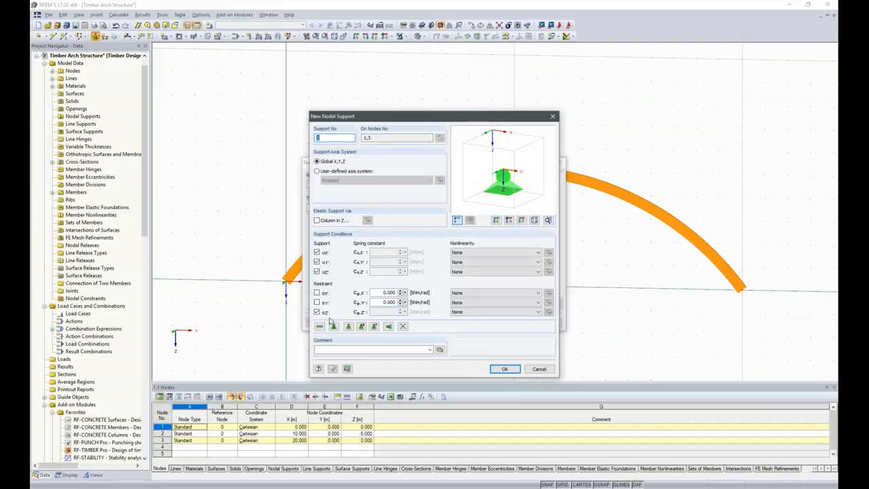
click(514, 372)
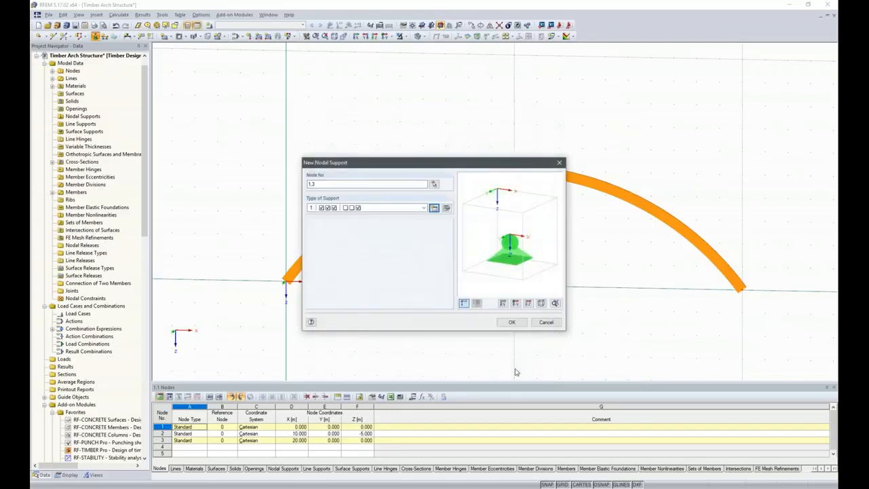
click(513, 321)
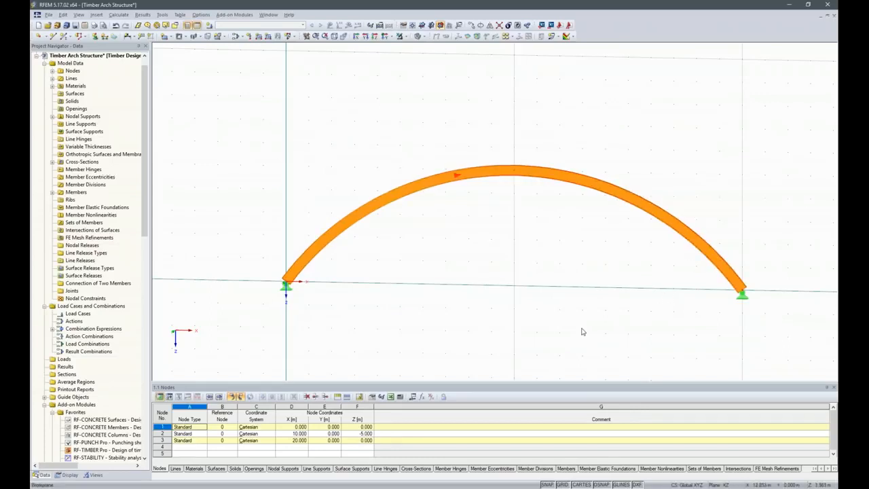
Step: Create a set of members of type Continuous members from the arch member
right_click(630, 198)
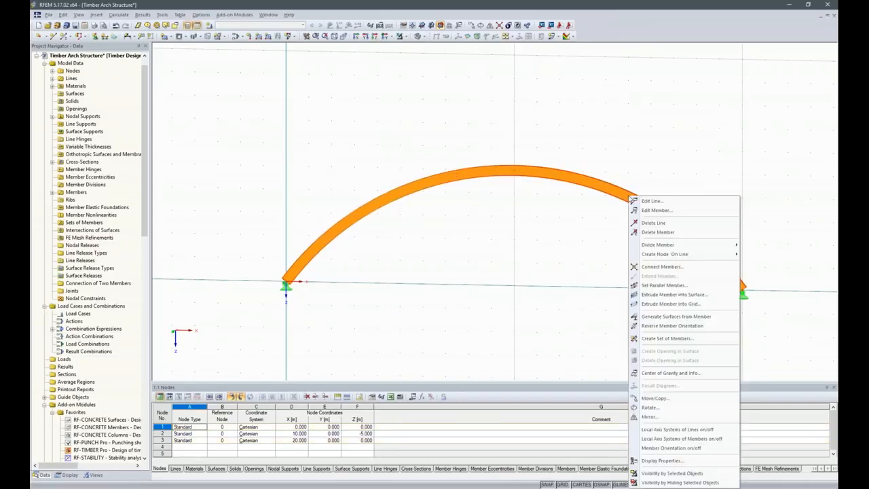
click(664, 342)
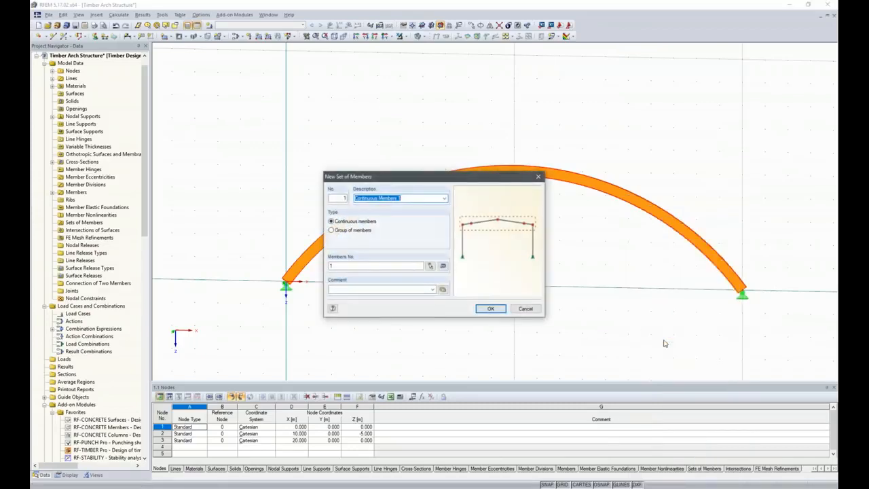
click(502, 313)
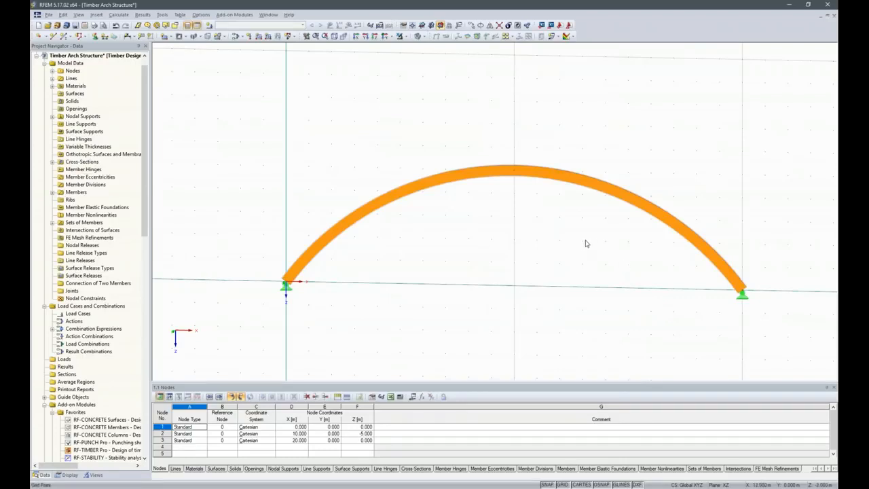
Step: Divide the arch member using 2 intermediate nodes
right_click(567, 181)
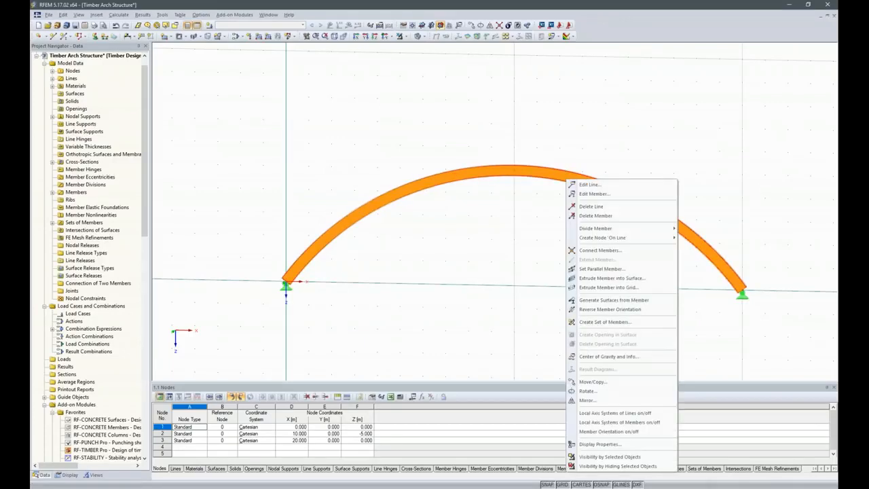
mouse_move(602, 231)
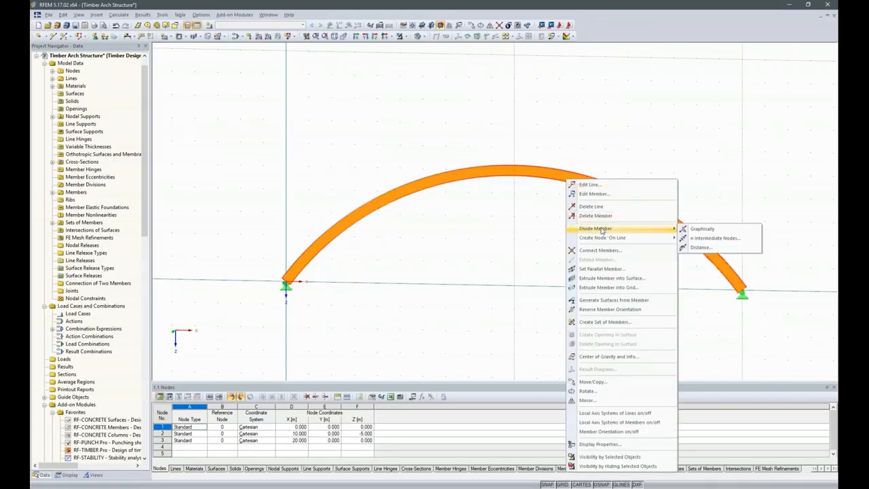
click(716, 238)
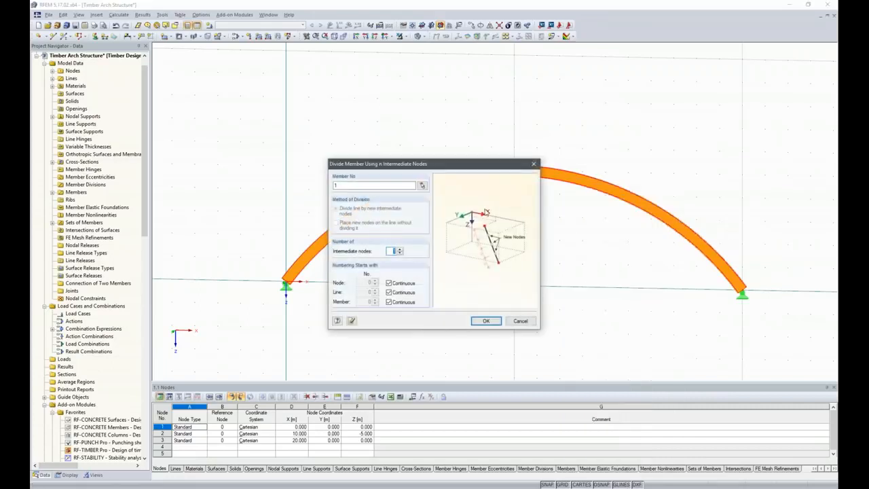
click(400, 249)
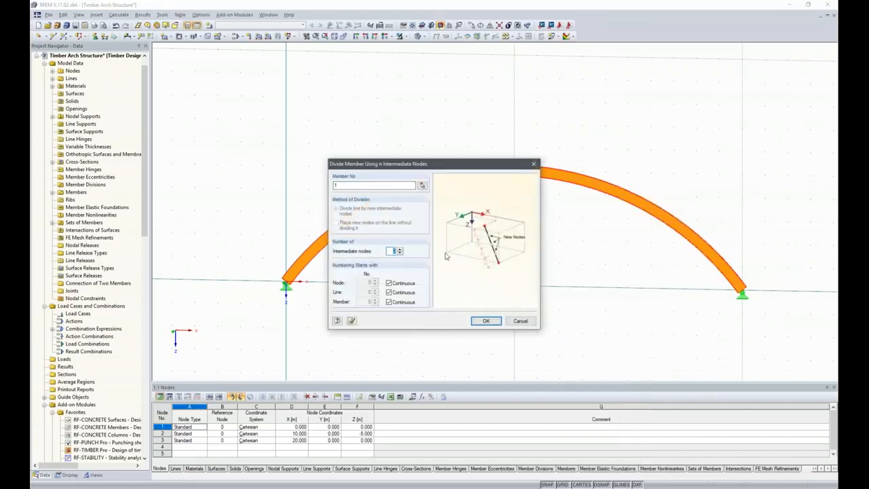
click(492, 322)
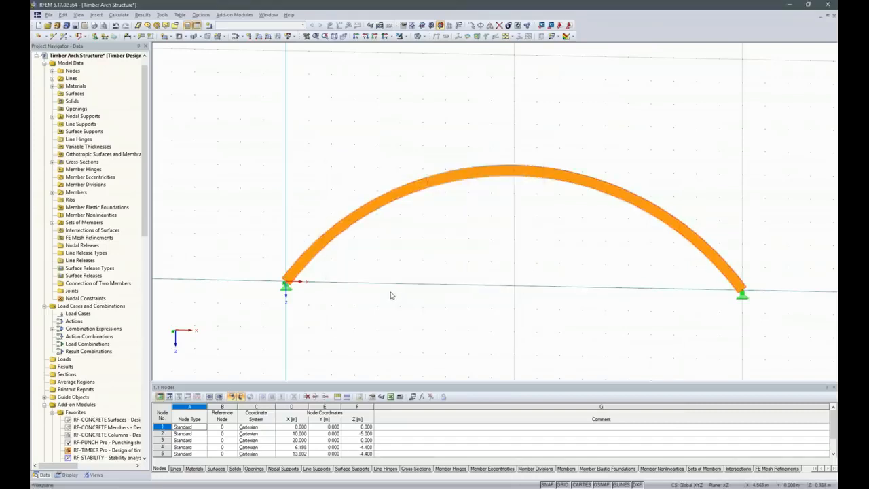
Step: Select the whole arch with its supports and set up a copy with 5 copies displaced 5.000 m in Y
scroll(391, 295, down, 1)
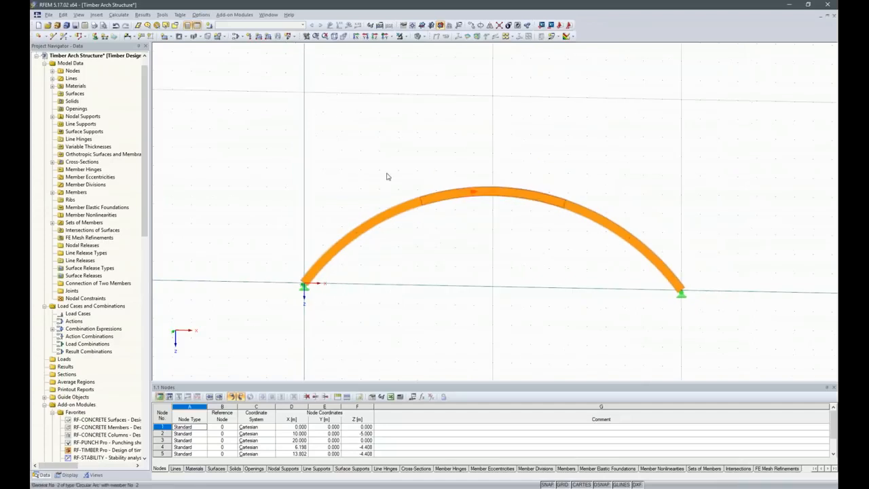
drag(228, 173, 726, 330)
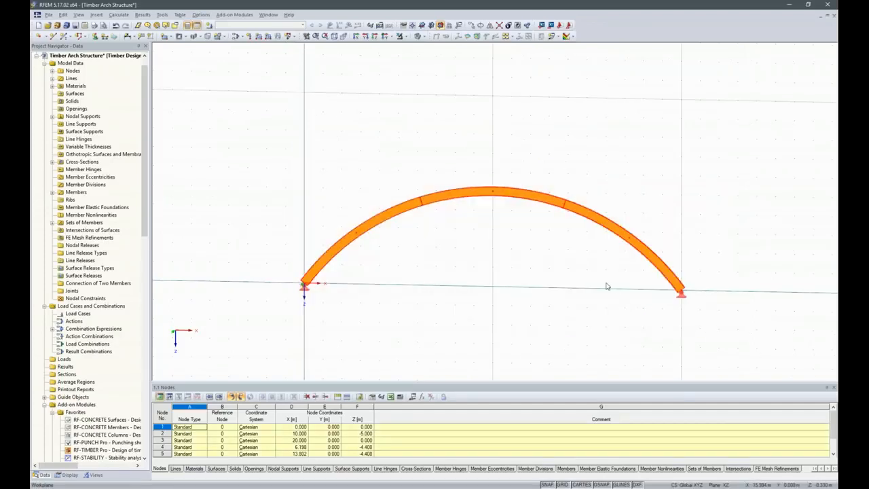
click(471, 25)
click(328, 173)
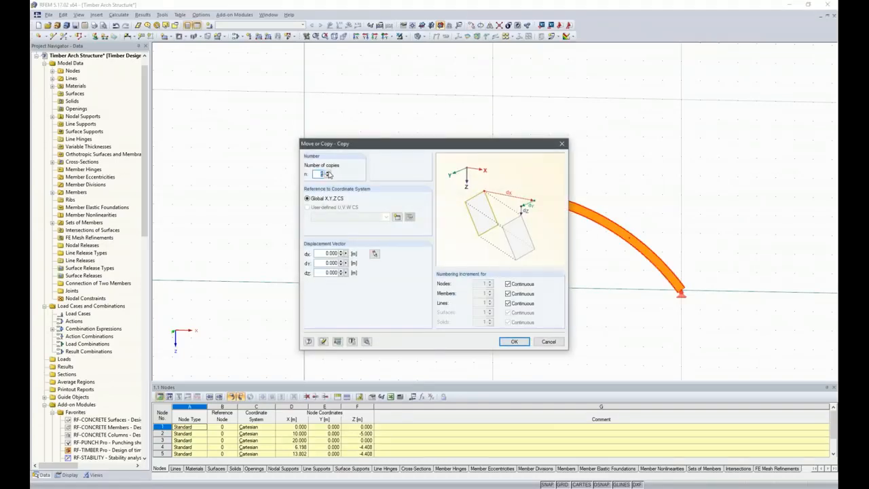
click(330, 263)
text(5)
Step: In the copy's detail settings, enable creating new lines and new members between the selected nodes and their copies
click(367, 341)
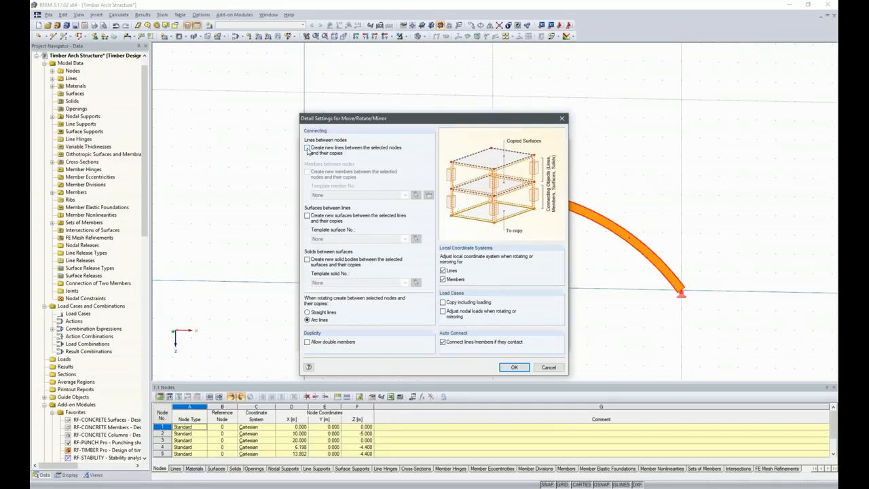
click(307, 148)
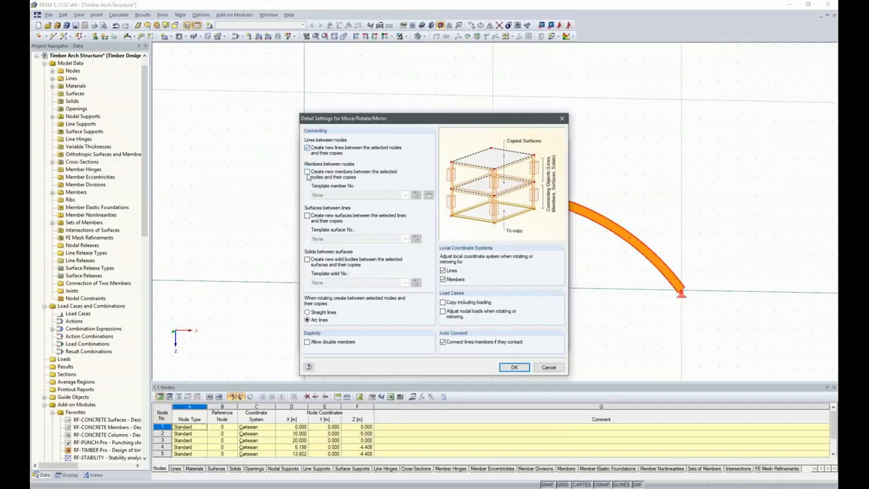
click(307, 172)
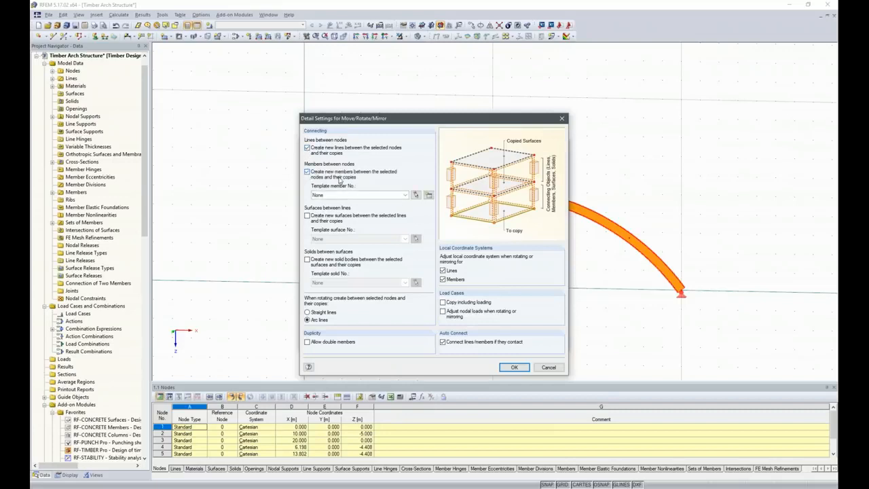
Step: Create a new template member for the connecting members and set its member type to Truss
click(406, 197)
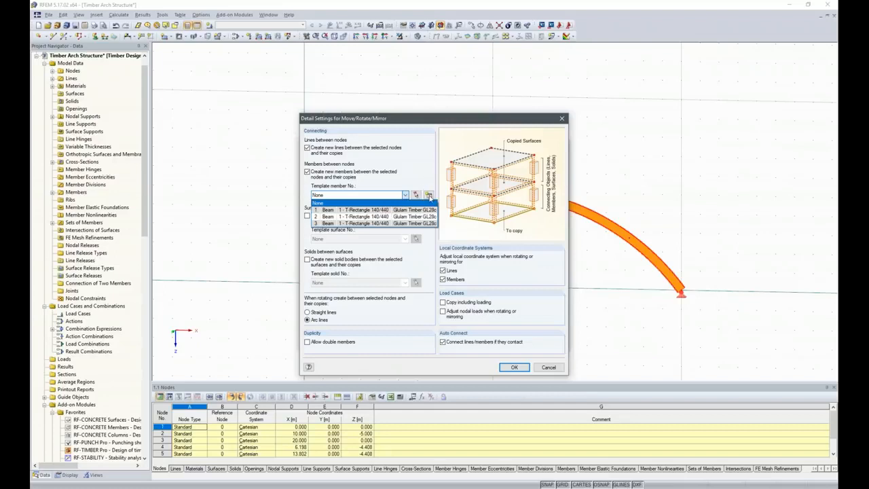
click(429, 196)
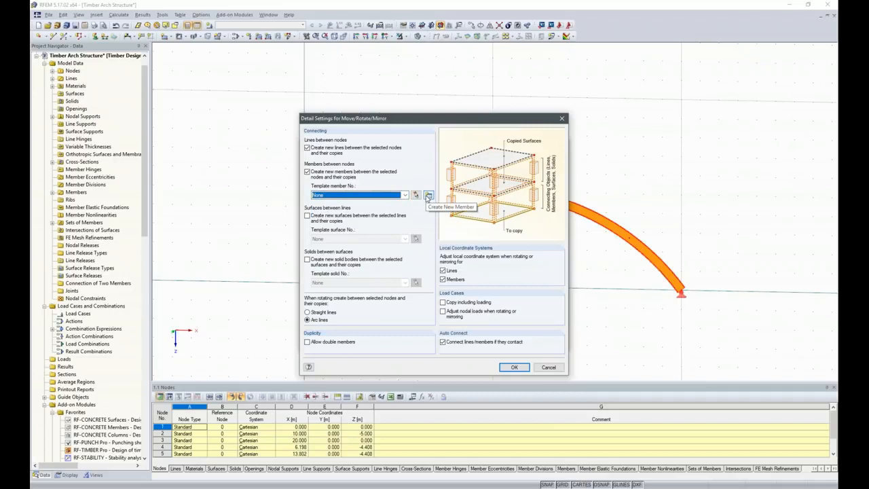
click(429, 196)
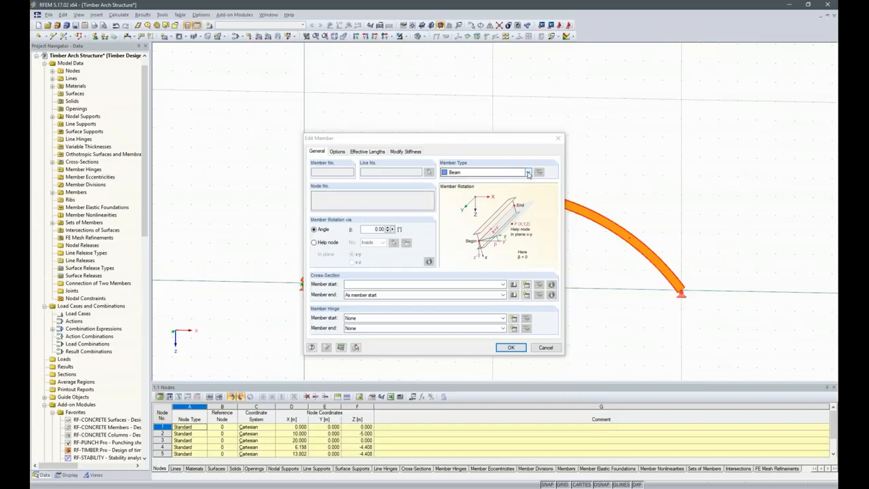
click(528, 173)
click(475, 200)
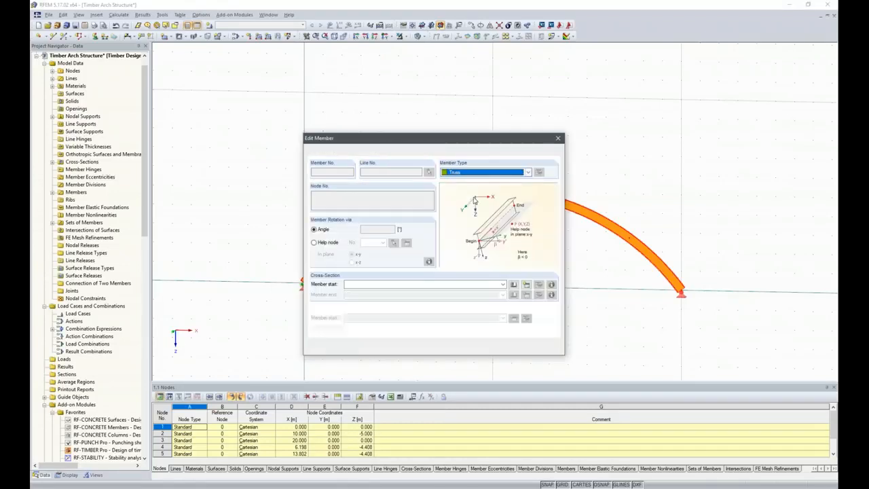
Step: Give the template member a parametric timber rectangle of 120 × 120 mm in Glulam Timber GL28c and carry out the copy
click(515, 286)
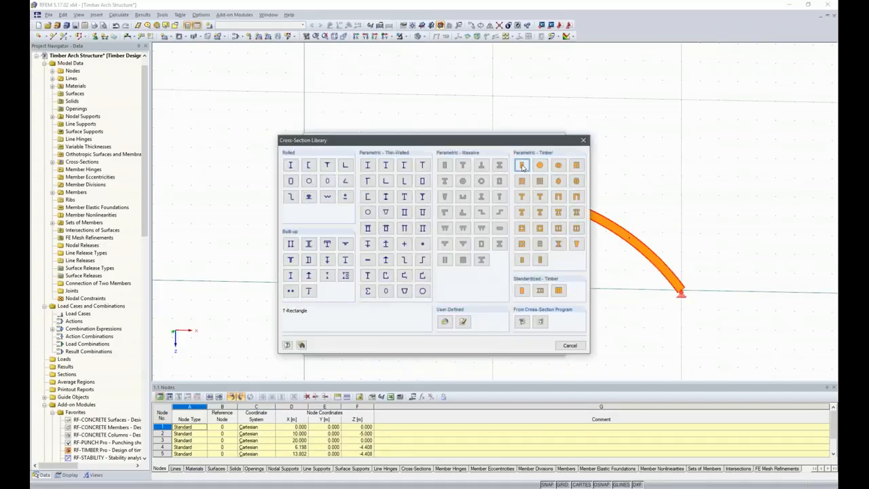
click(522, 166)
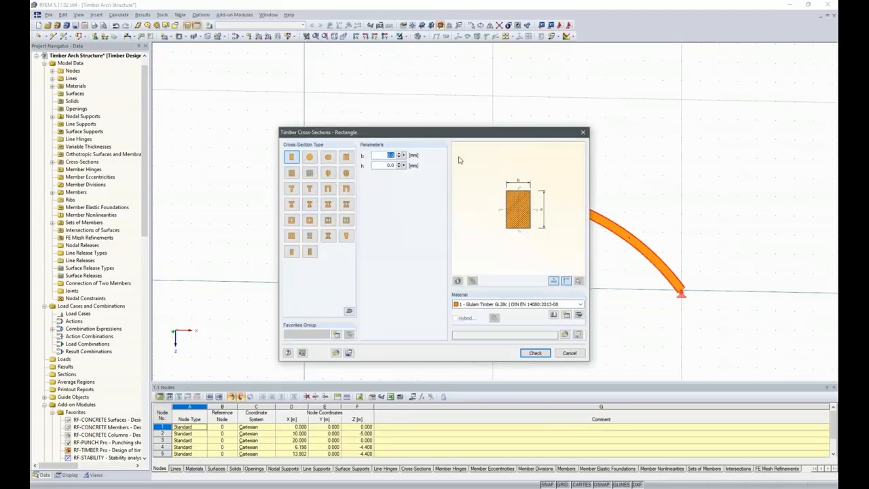
text(120)
key(Tab)
text(120)
key(Tab)
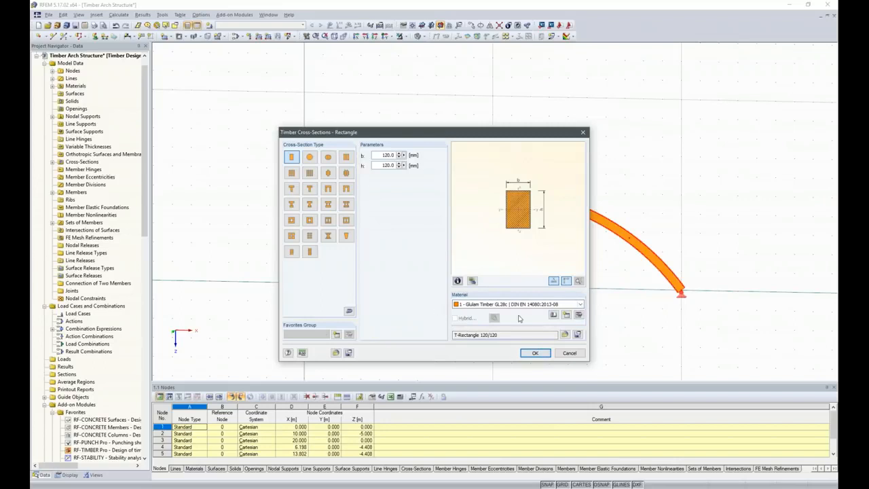
click(535, 354)
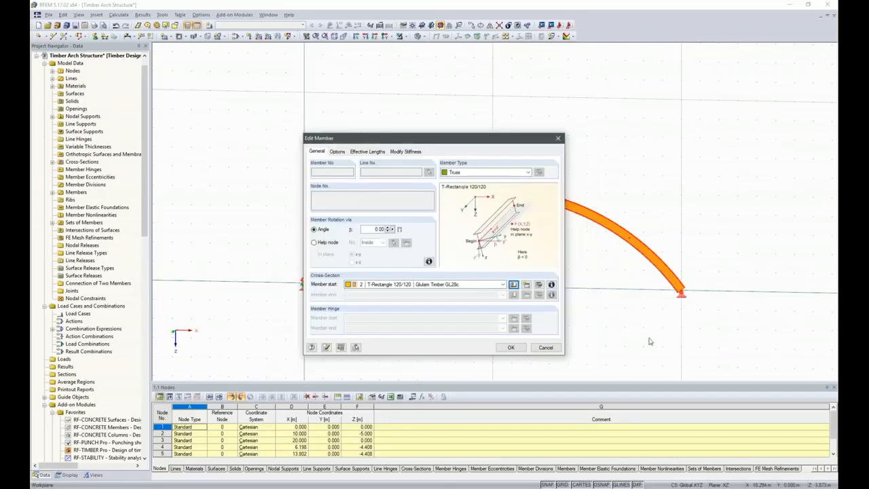
click(518, 348)
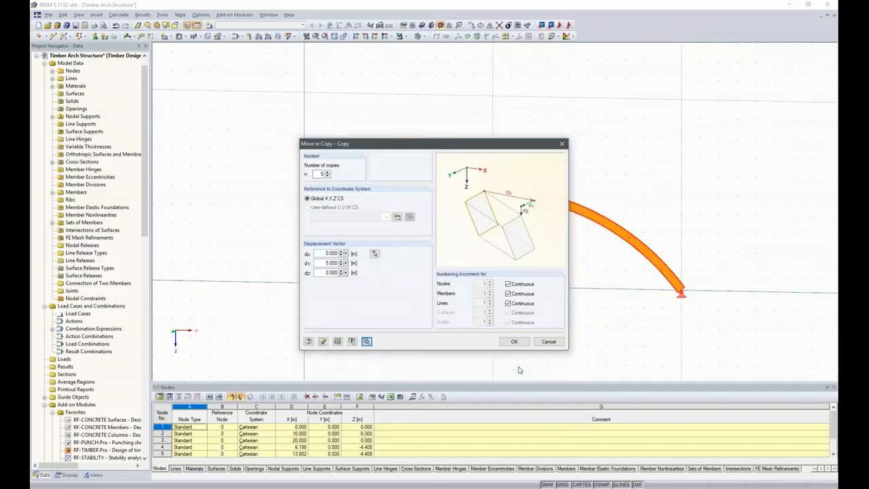
click(514, 342)
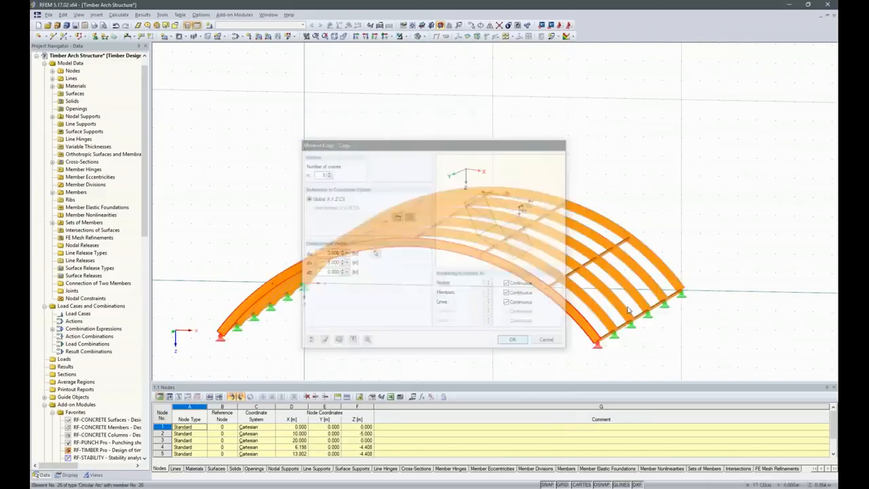
Step: Delete the longitudinal truss members running between the arch supports at base level on both sides
ctrl+middle_drag(772, 318, 478, 315)
scroll(477, 314, down, 2)
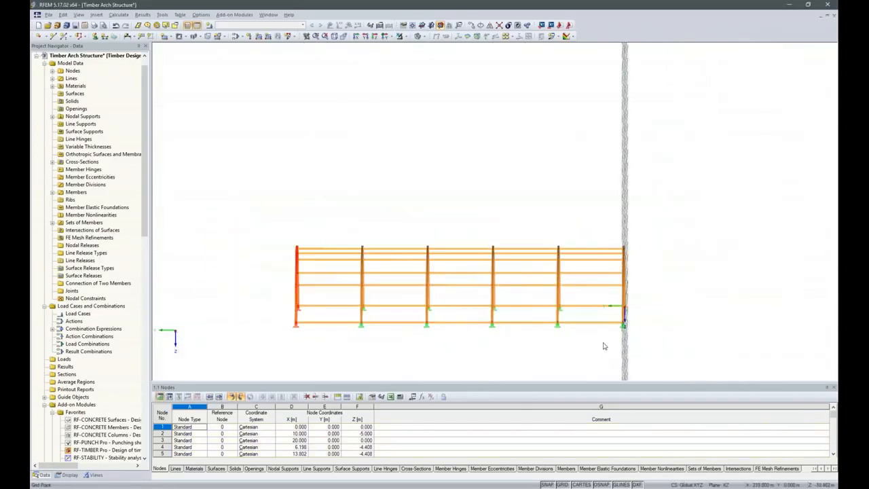
click(516, 307)
ctrl+drag(450, 297, 449, 296)
ctrl+drag(389, 335, 378, 298)
ctrl+drag(332, 335, 322, 306)
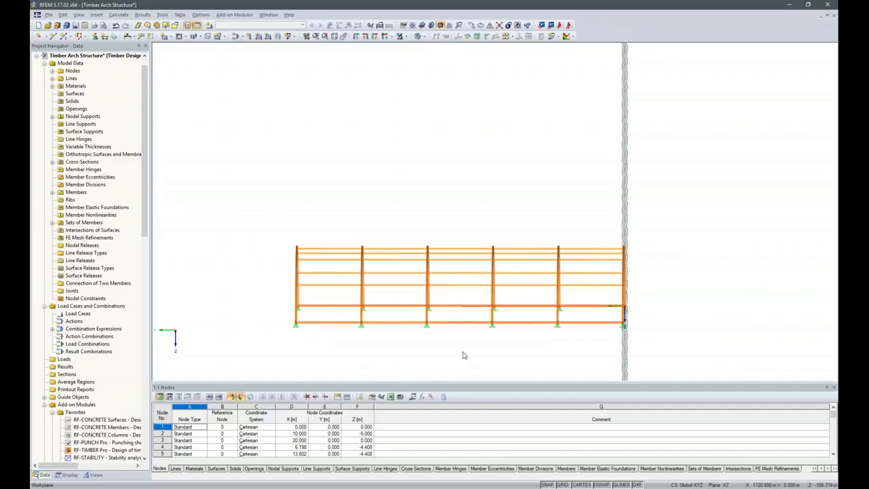
key(Delete)
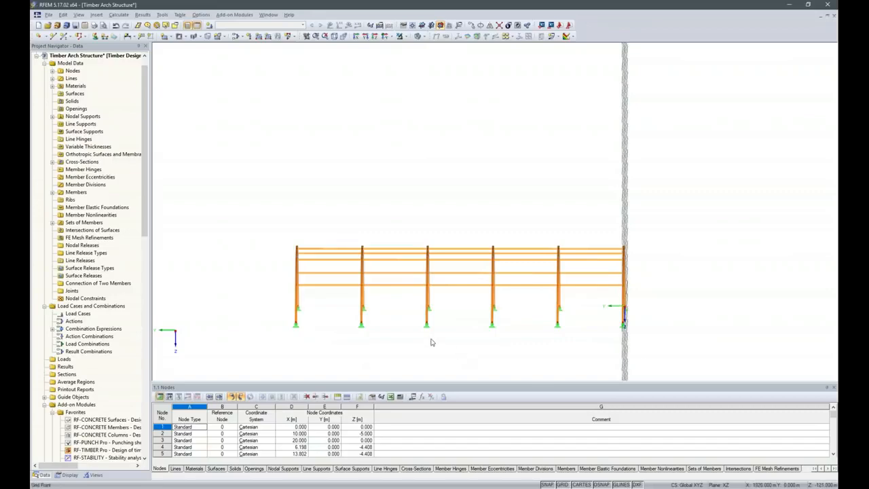
Step: Connect the lines and members across the entire arch structure
ctrl+middle_drag(687, 332, 448, 279)
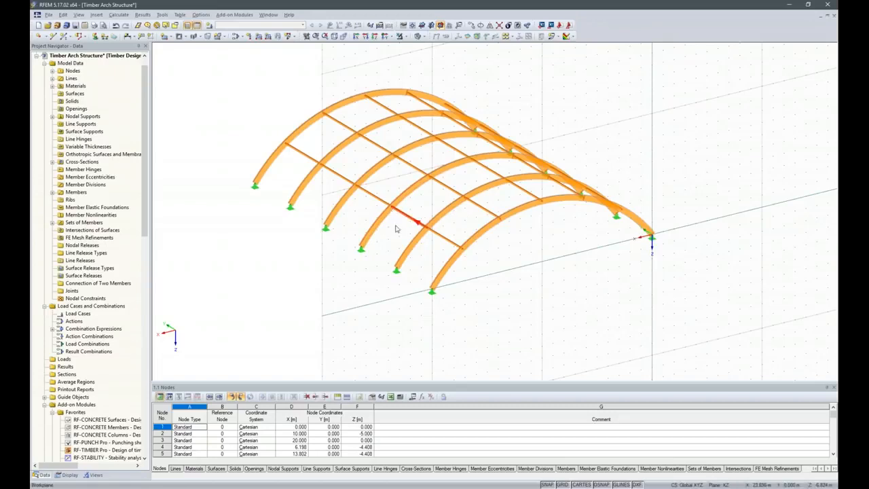
click(499, 26)
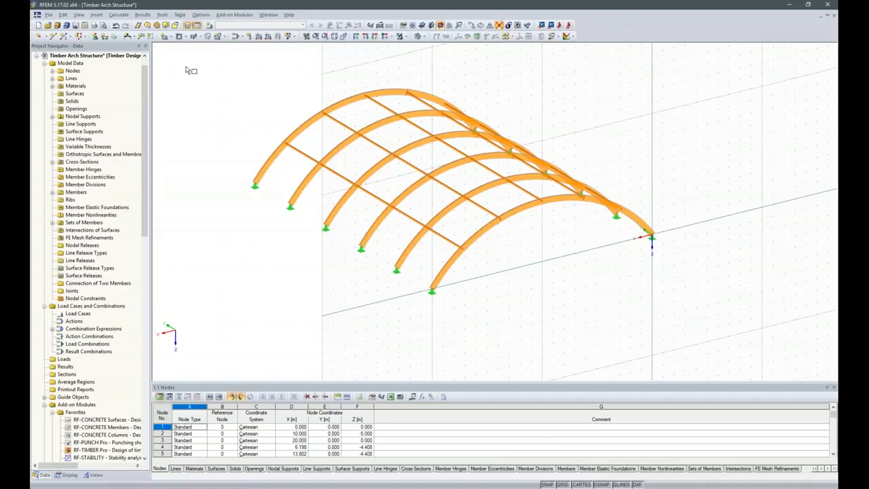
drag(201, 65, 709, 344)
ctrl+middle_drag(362, 305, 595, 343)
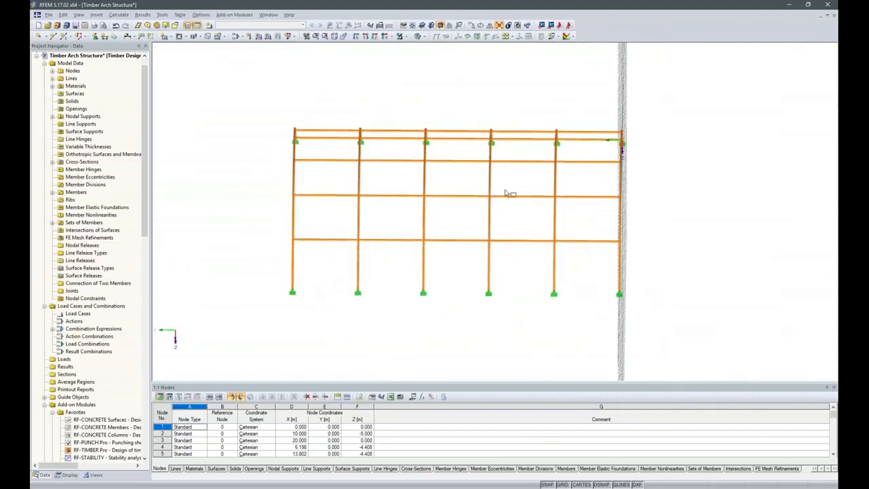
drag(463, 79, 590, 352)
ctrl+middle_drag(590, 356, 578, 232)
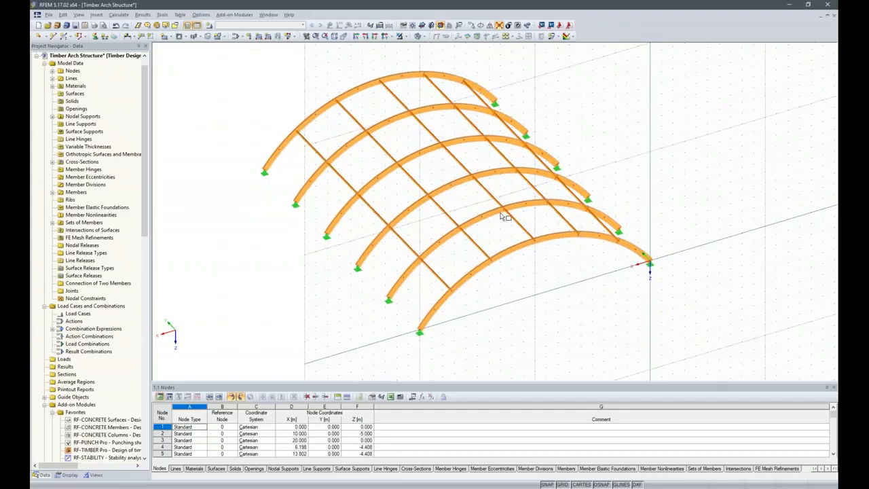
ctrl+middle_drag(414, 334, 583, 333)
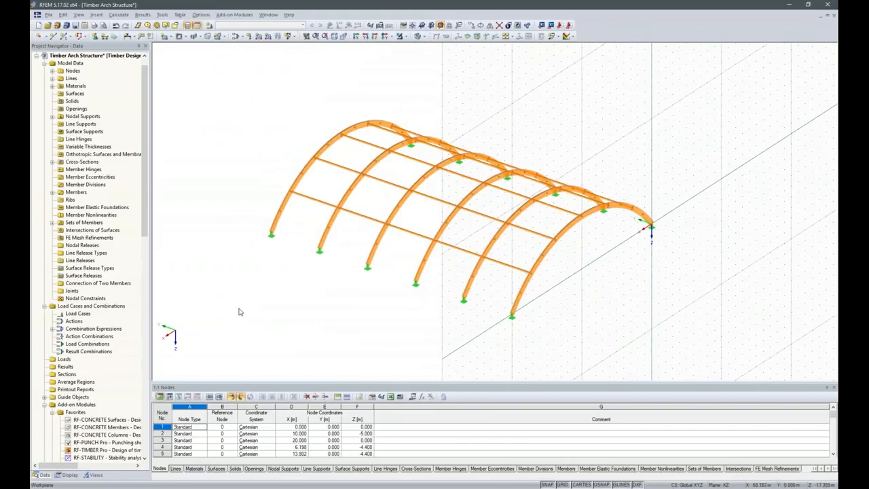
Step: Select all longitudinal truss members in the five bays between the arches
scroll(292, 194, up, 3)
scroll(288, 188, up, 4)
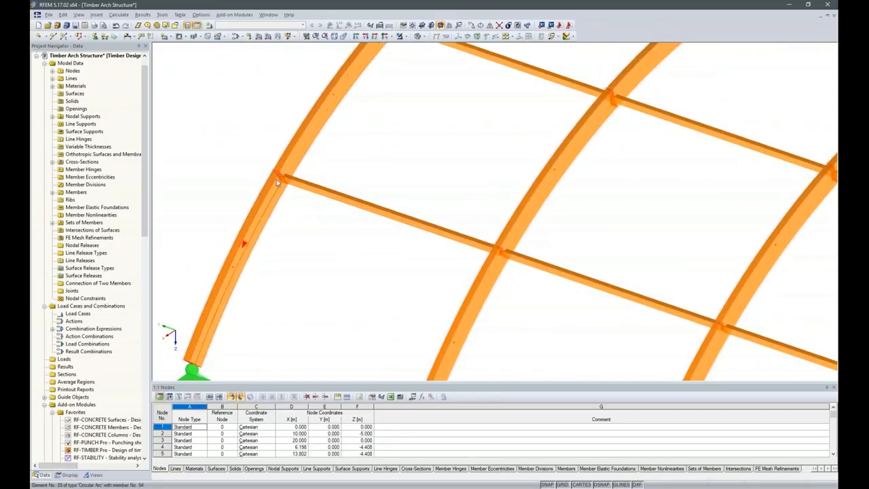
scroll(312, 239, down, 4)
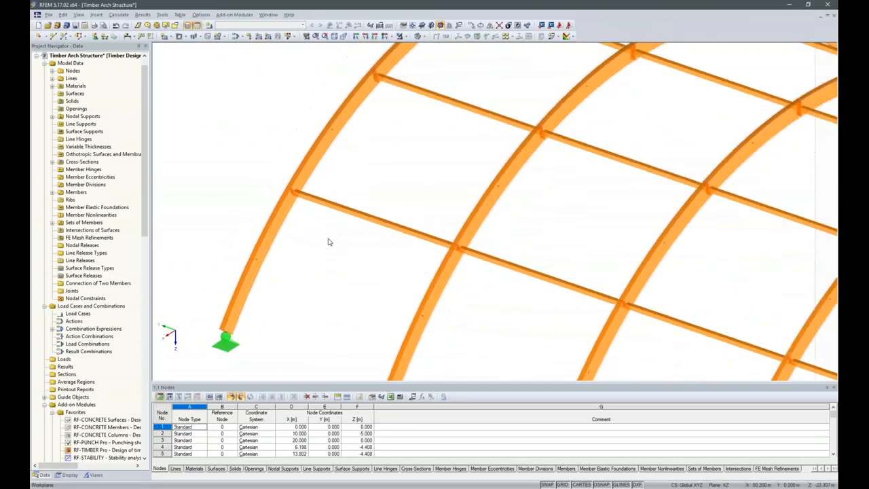
ctrl+middle_drag(329, 275, 445, 226)
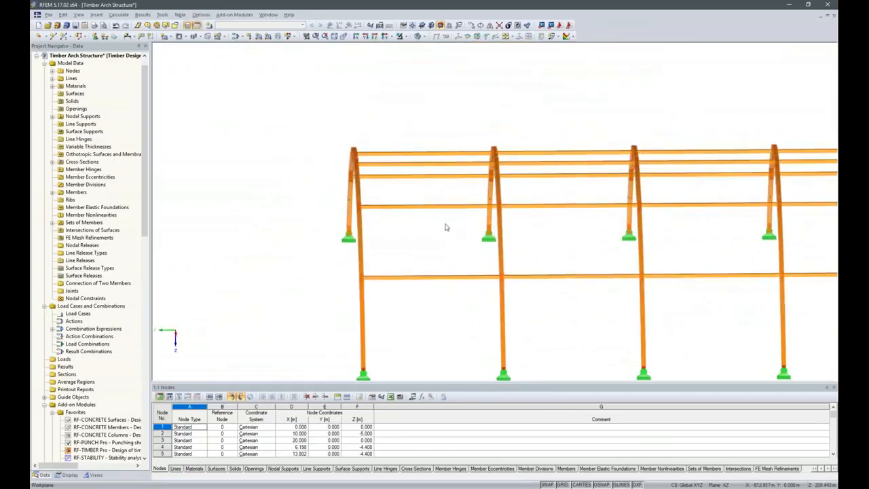
scroll(436, 221, down, 4)
ctrl+middle_drag(448, 323, 440, 323)
drag(432, 289, 411, 175)
drag(527, 294, 486, 143)
drag(593, 279, 558, 150)
drag(654, 289, 634, 171)
drag(734, 282, 708, 173)
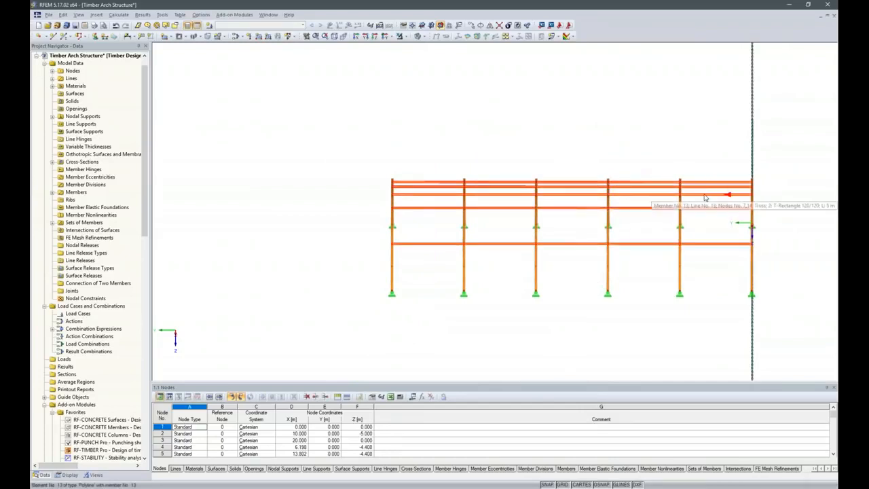
Step: Set the selected truss members' rotation via a new help node at the end arch's centre point, X 10, Y 25, Z 7.5 m
right_click(705, 198)
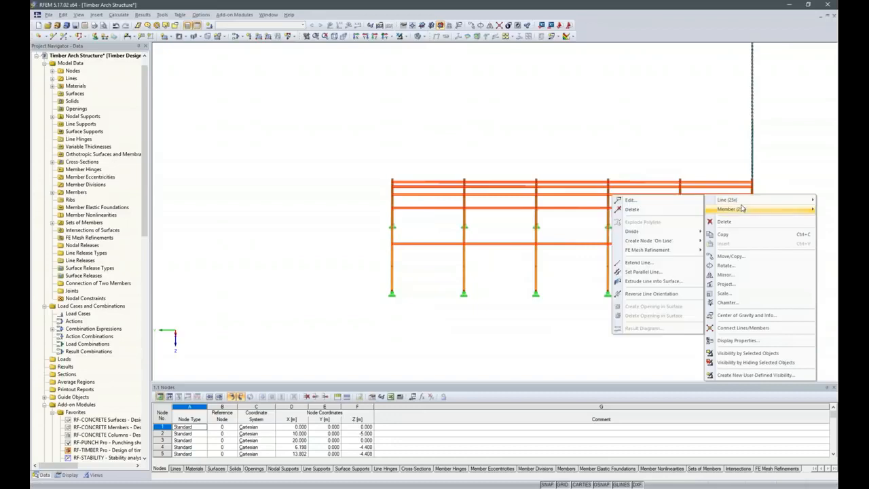
mouse_move(743, 210)
click(648, 215)
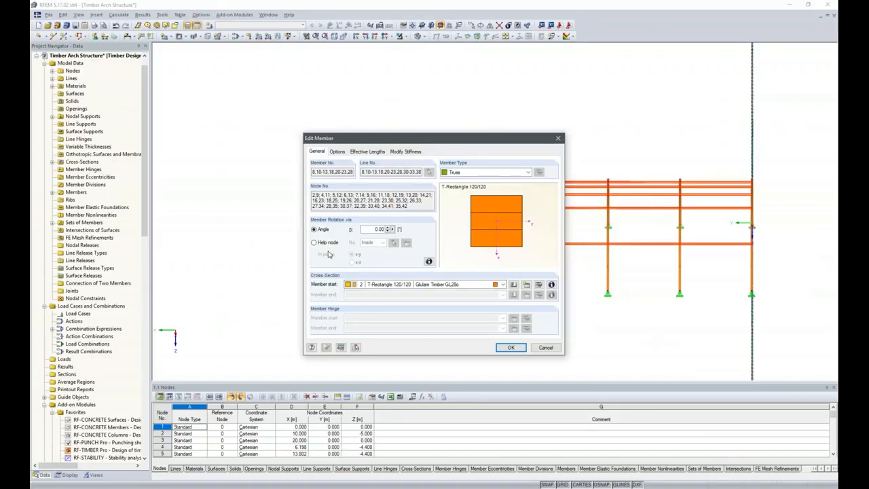
click(314, 242)
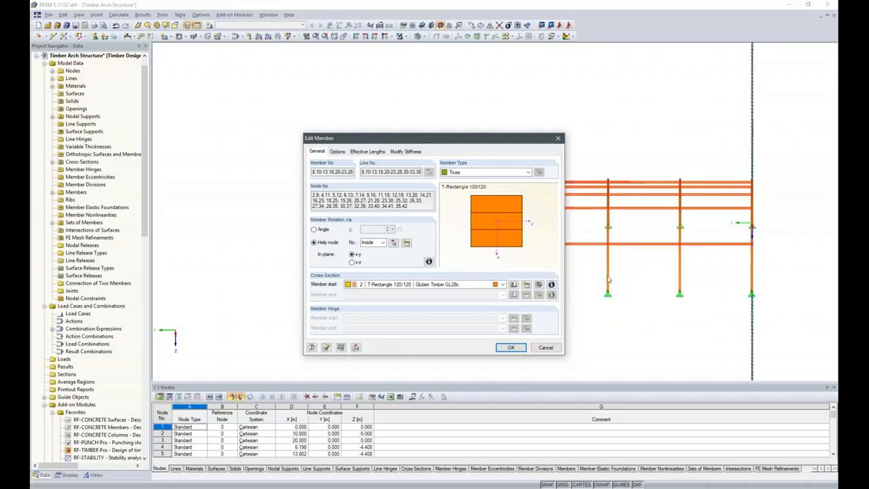
click(406, 243)
ctrl+middle_drag(463, 296, 394, 355)
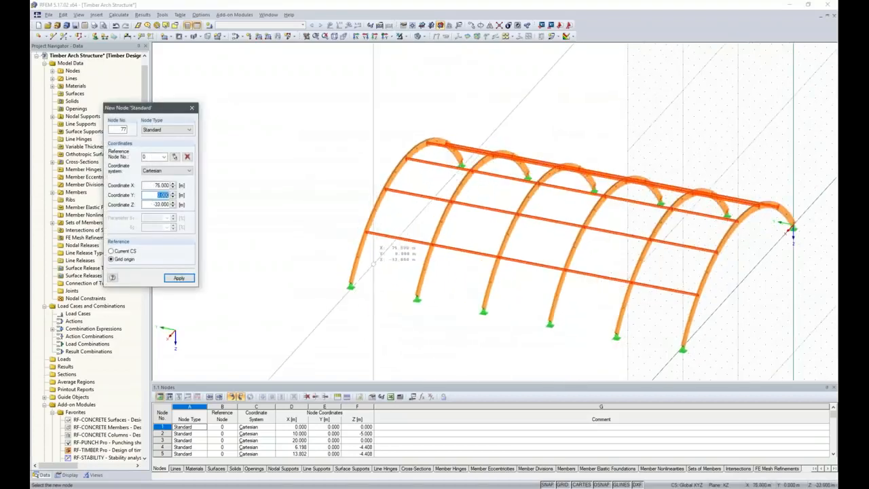
click(70, 475)
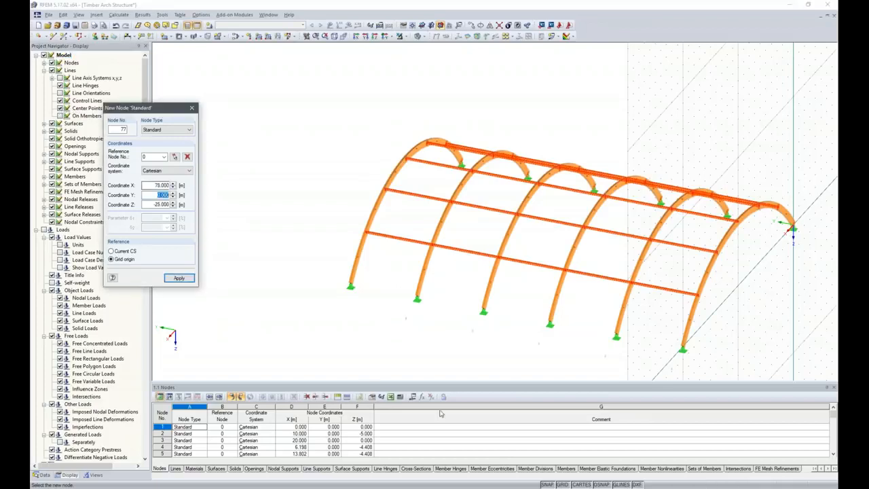
ctrl+middle_drag(448, 336, 431, 329)
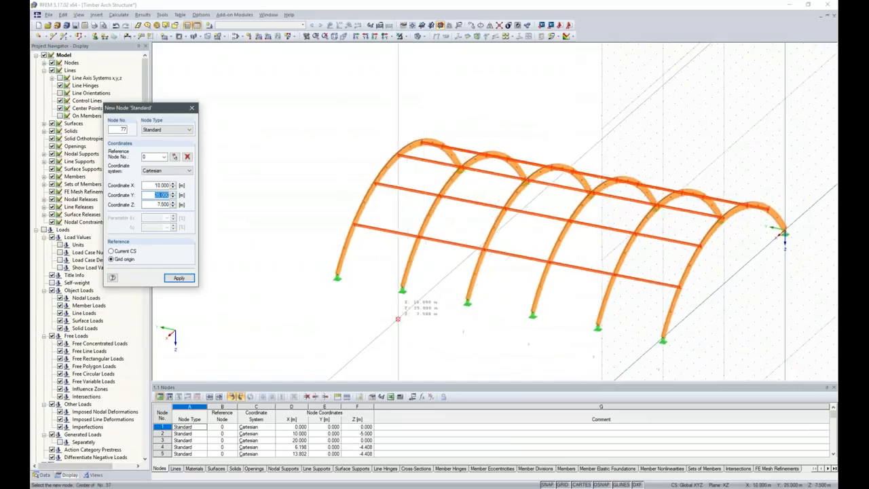
click(398, 320)
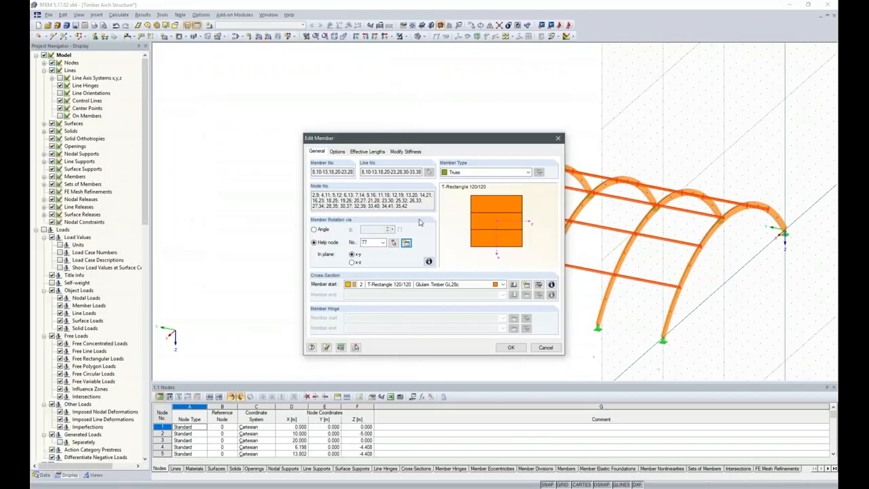
Step: Align the truss members to the help node in plane x-z and apply the member changes
drag(431, 140, 660, 185)
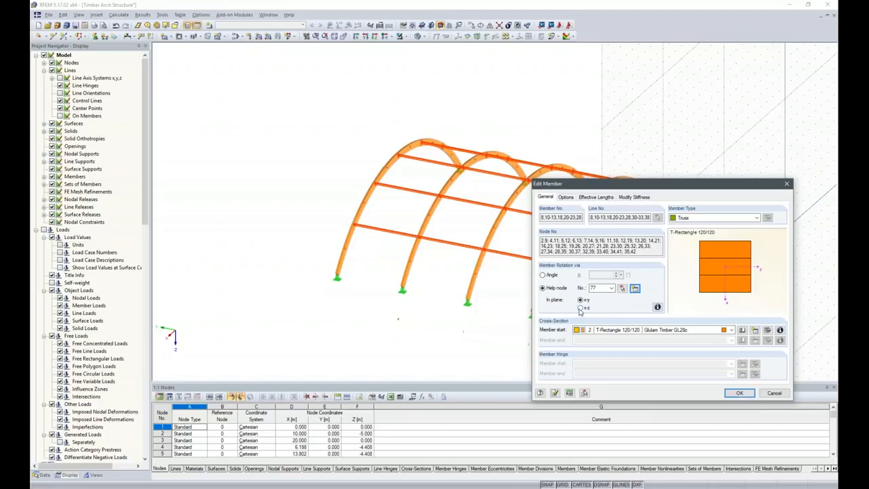
click(658, 307)
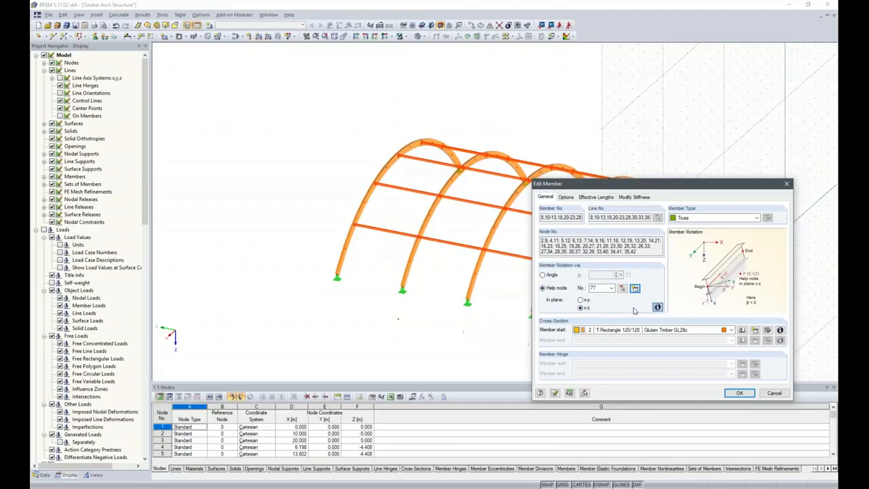
click(740, 394)
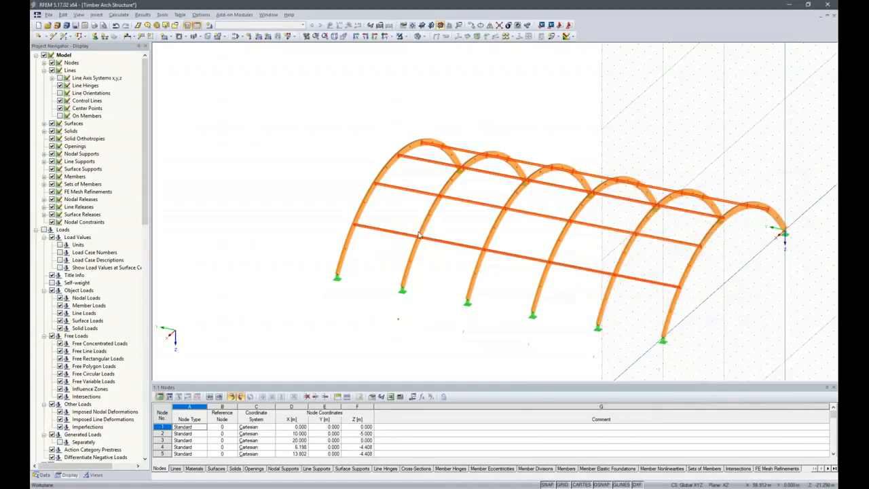
Step: Examine the orientation of the longitudinal truss members at their joints along the arches from several sides
scroll(355, 228, up, 3)
scroll(356, 234, up, 5)
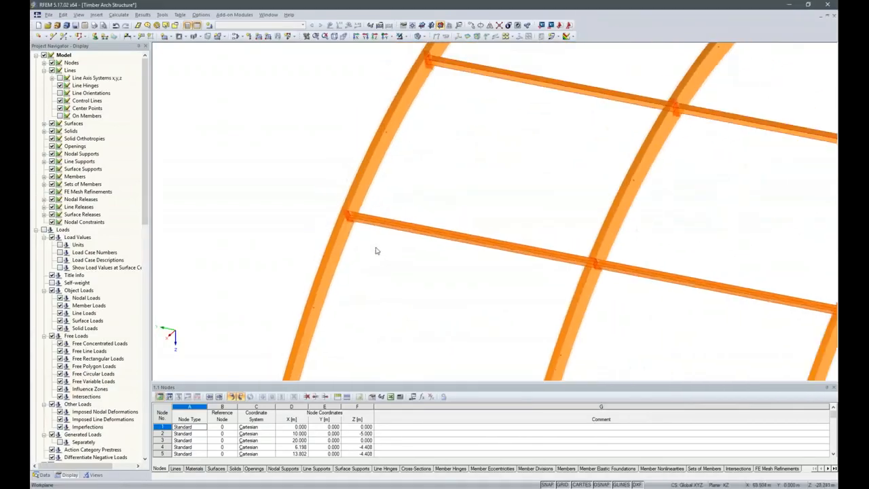
middle_drag(491, 162, 378, 334)
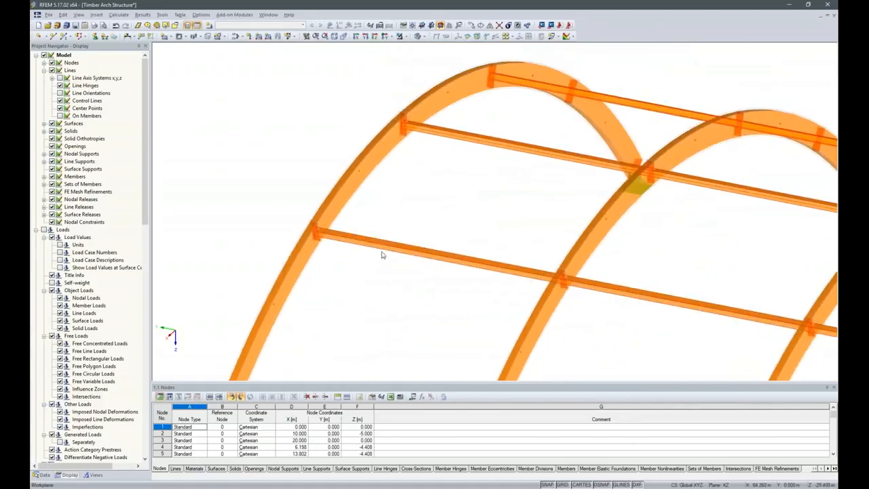
middle_drag(479, 171, 404, 243)
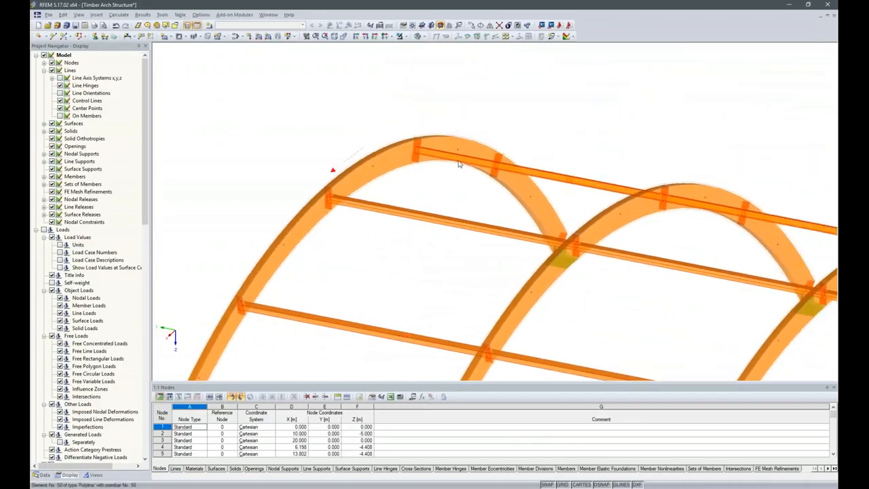
scroll(421, 272, down, 3)
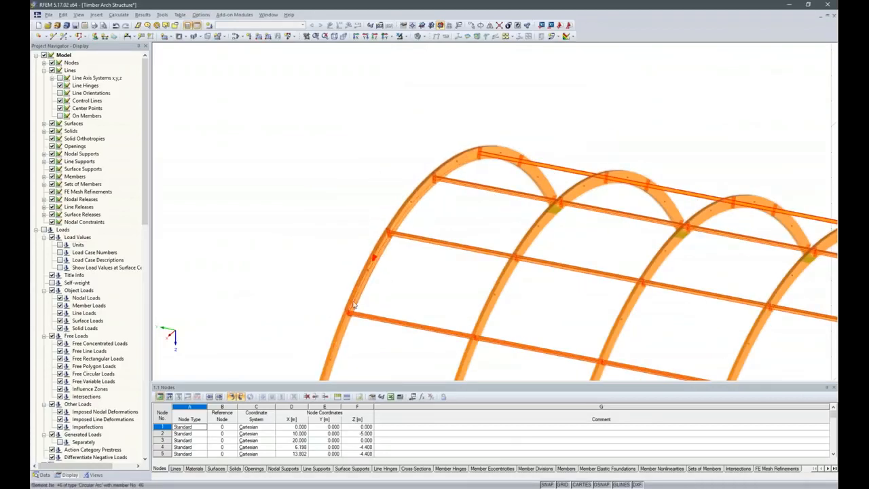
scroll(412, 163, down, 2)
scroll(413, 163, down, 2)
ctrl+middle_drag(387, 304, 454, 310)
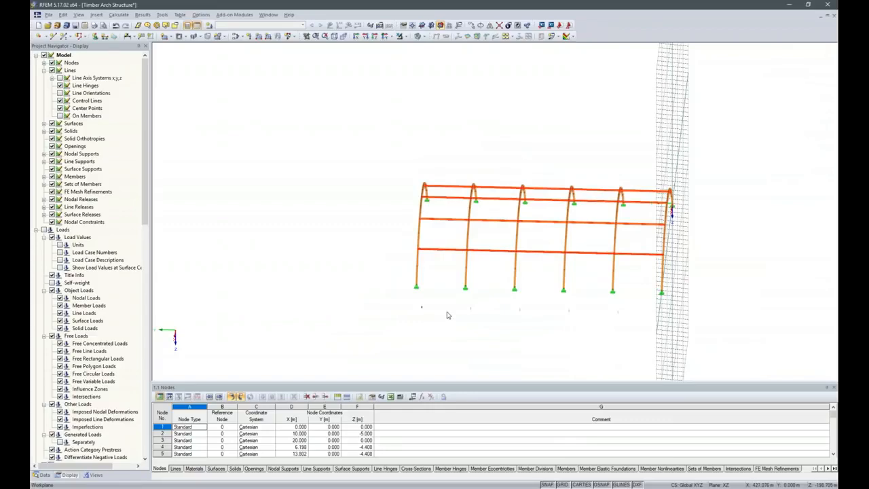
ctrl+middle_drag(576, 351, 803, 365)
right_click(803, 366)
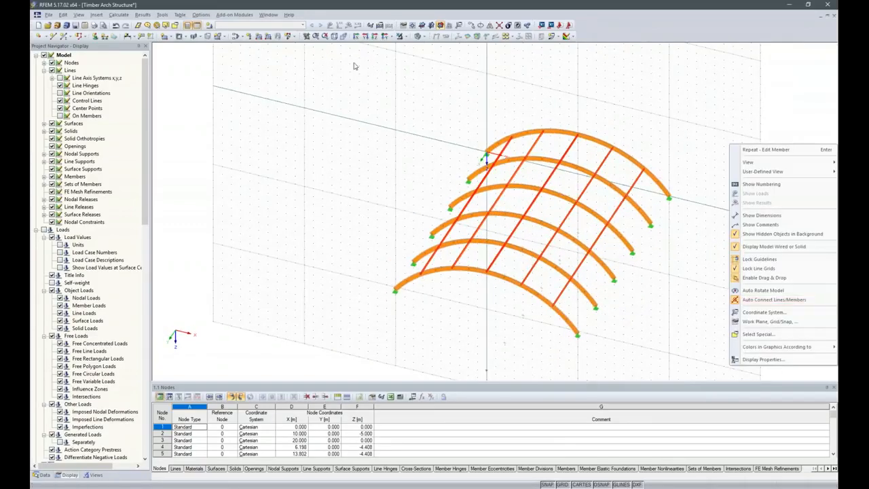
Step: View the hall from above at a slight tilt and show it as a wireframe display model
click(382, 35)
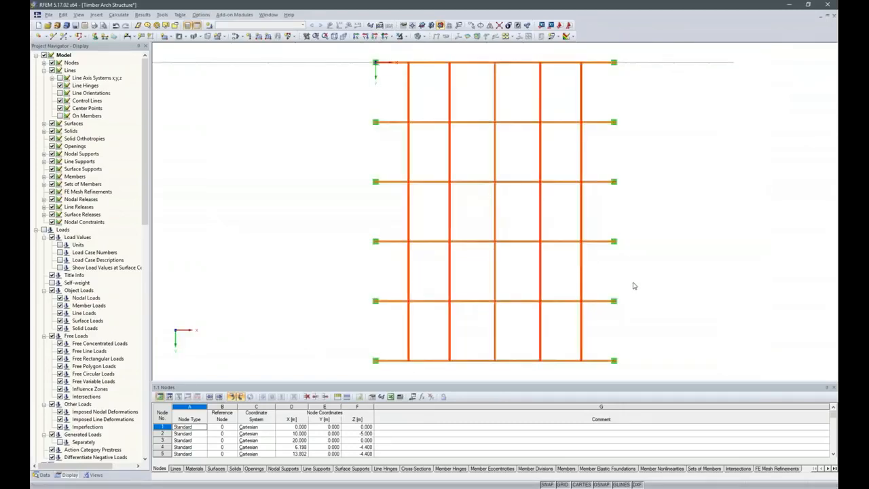
ctrl+middle_drag(634, 284, 605, 257)
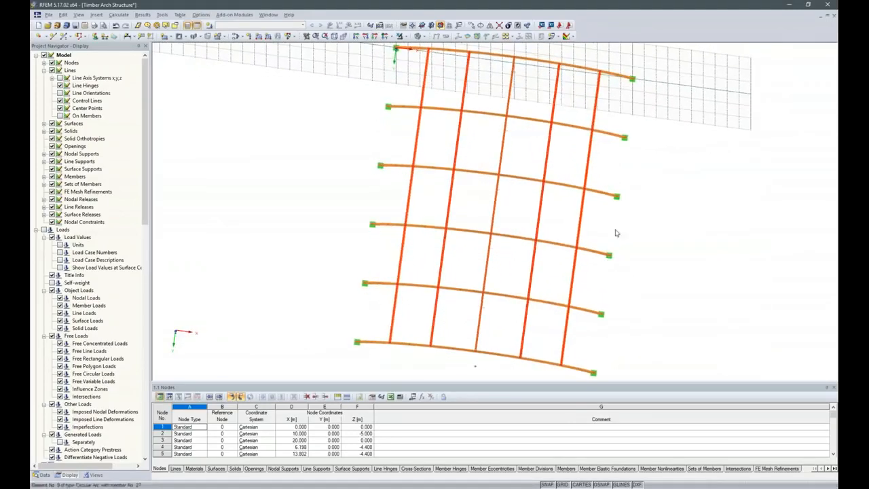
scroll(408, 131, up, 3)
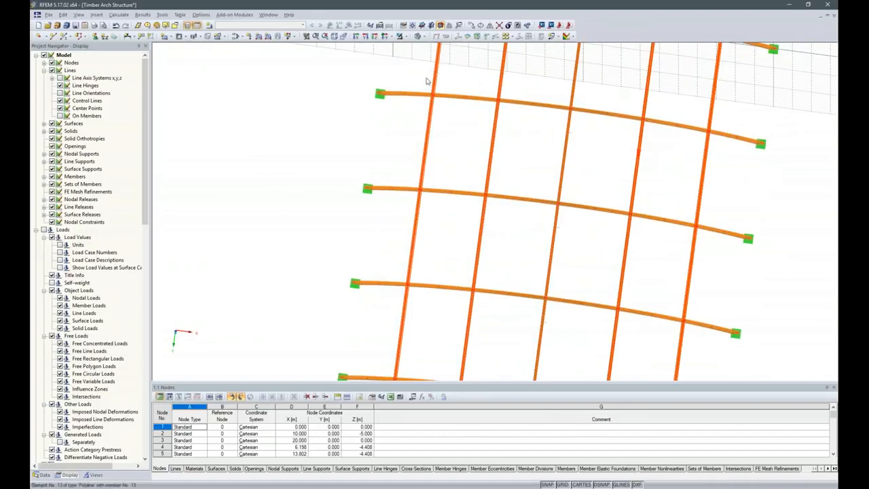
click(424, 36)
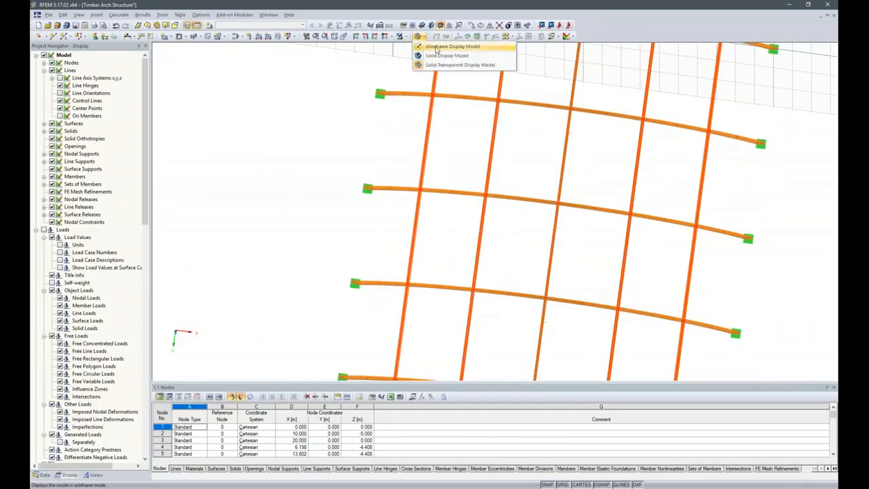
click(438, 47)
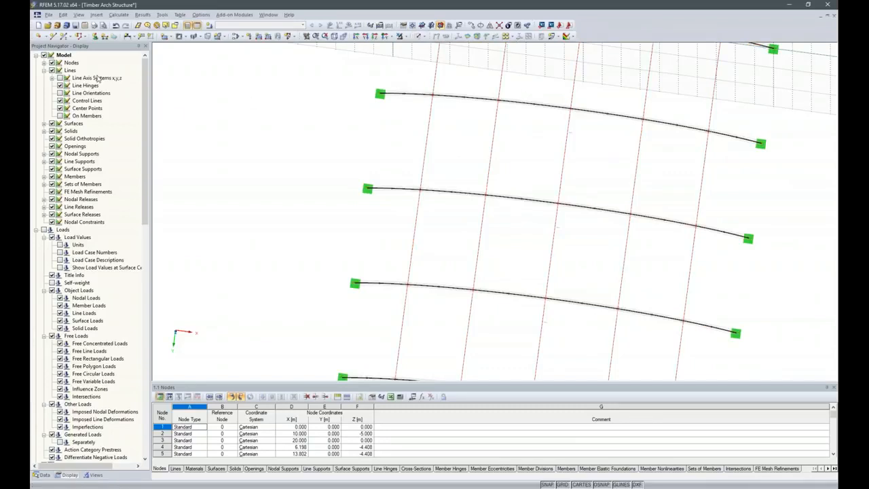
Step: Define a new single member of type Tension with a solid round RD 16 cross-section in Steel S 235
click(66, 38)
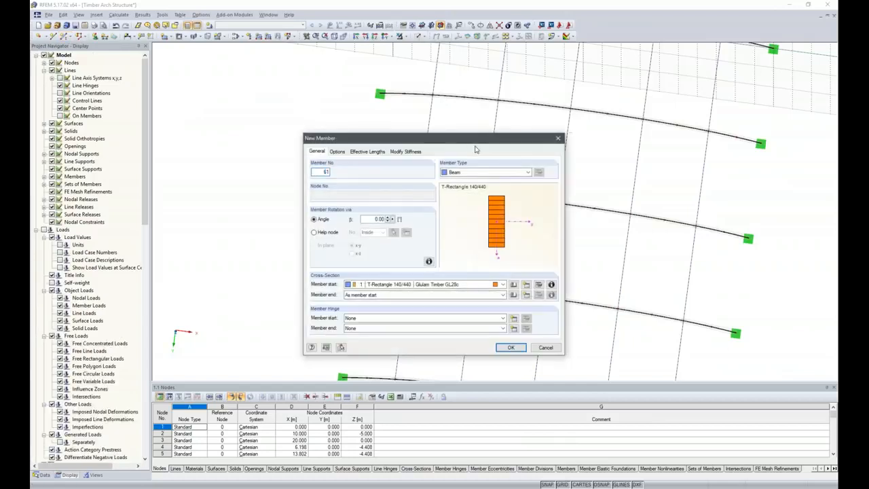
click(528, 172)
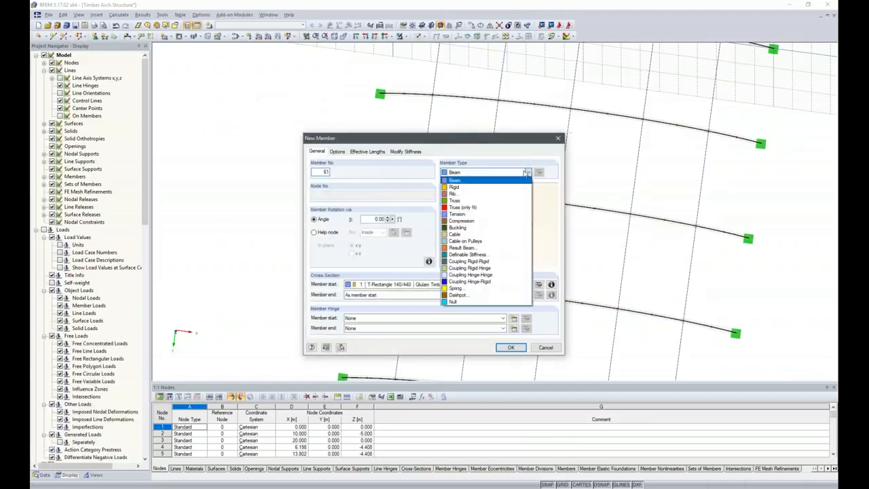
click(469, 218)
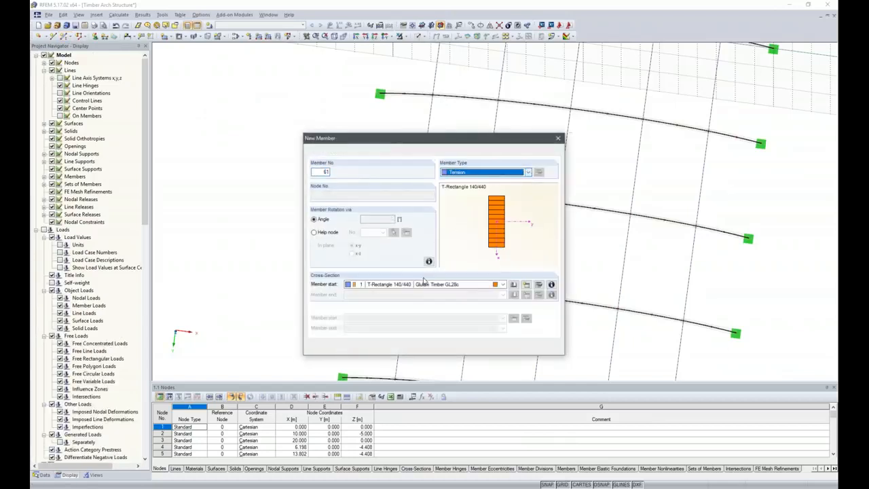
click(515, 285)
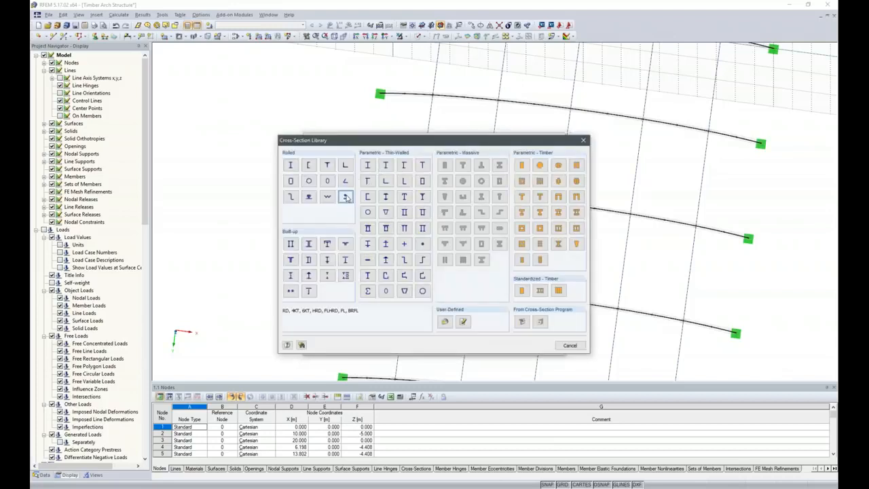
key(Escape)
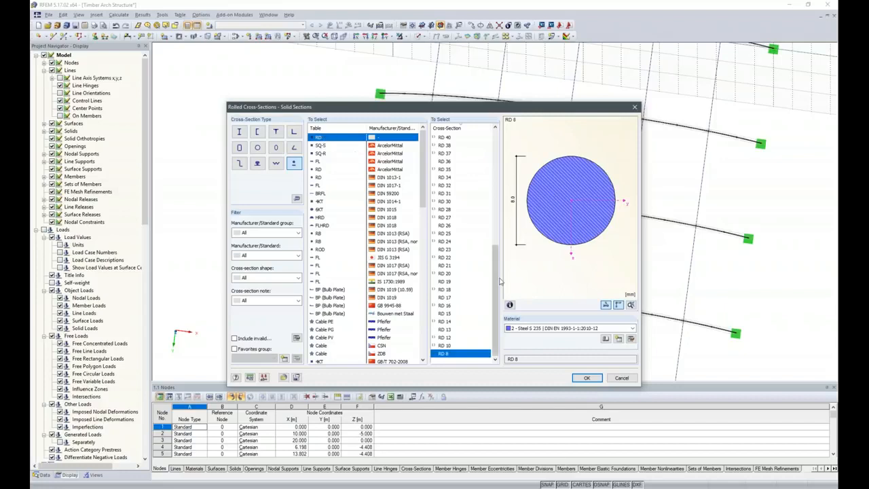
click(443, 306)
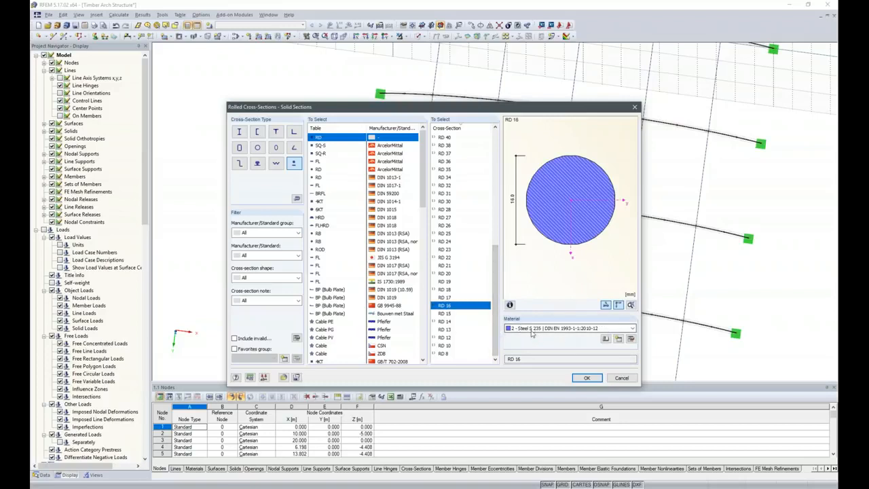
click(586, 377)
click(512, 347)
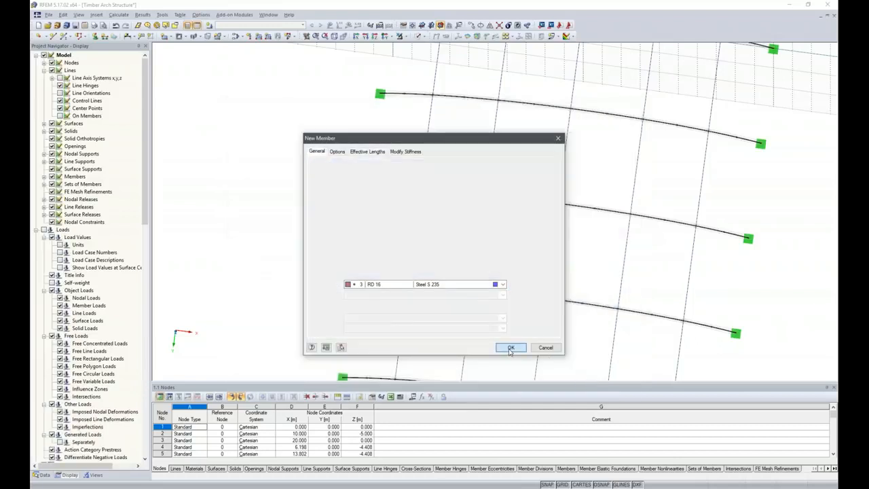
Step: Draw six parallel tension diagonals between the second and third arches, each from a second-arch node to the third-arch node one bay further in +X
scroll(437, 222, down, 3)
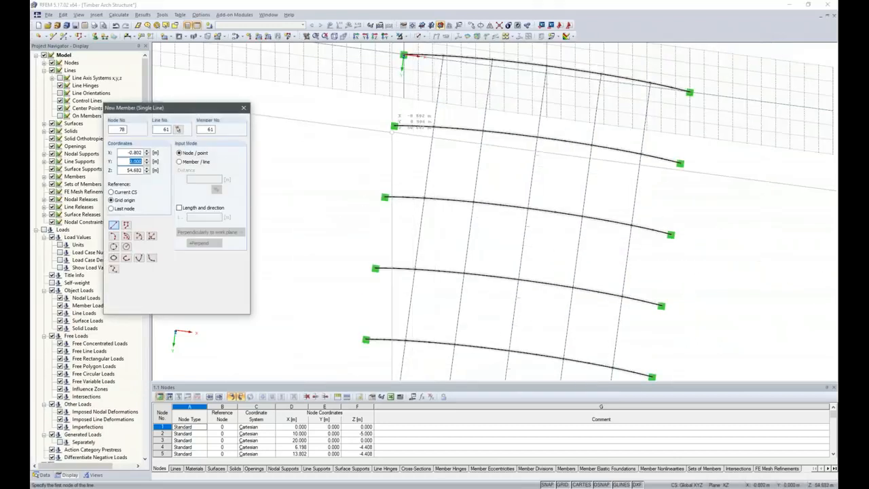
click(395, 126)
click(424, 198)
click(434, 127)
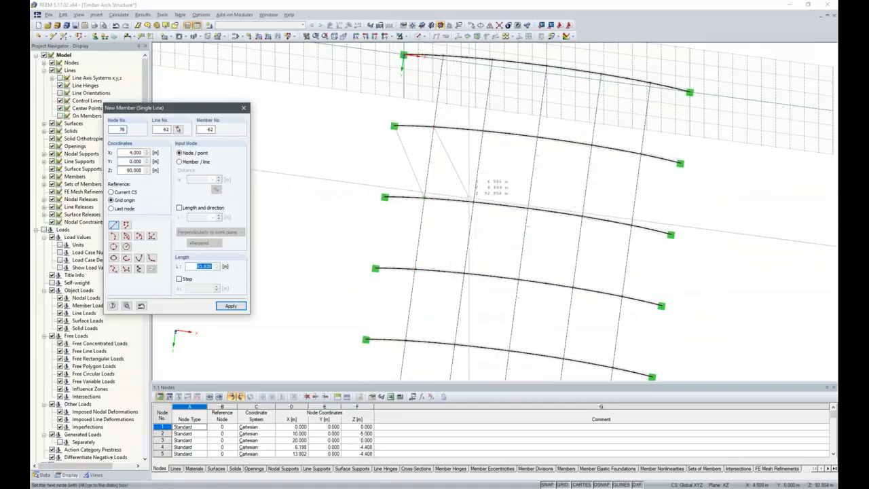
click(472, 201)
click(484, 131)
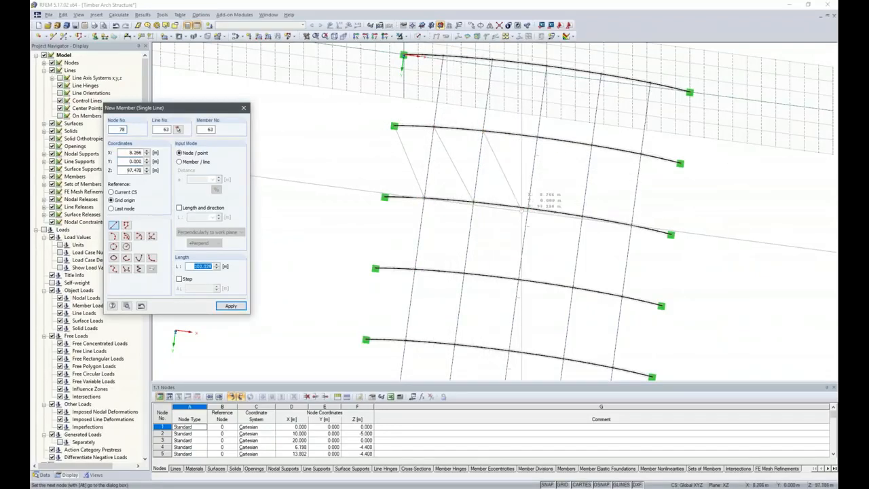
click(527, 208)
click(539, 139)
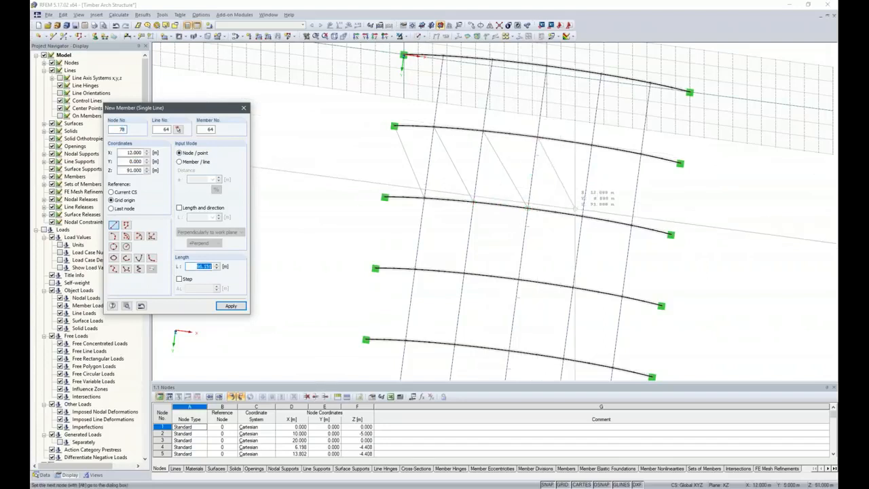
click(583, 216)
click(593, 145)
click(632, 225)
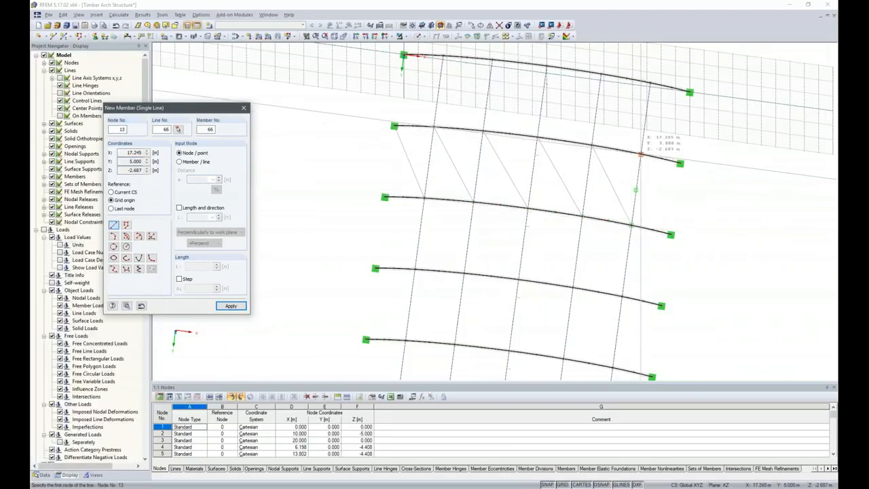
click(671, 234)
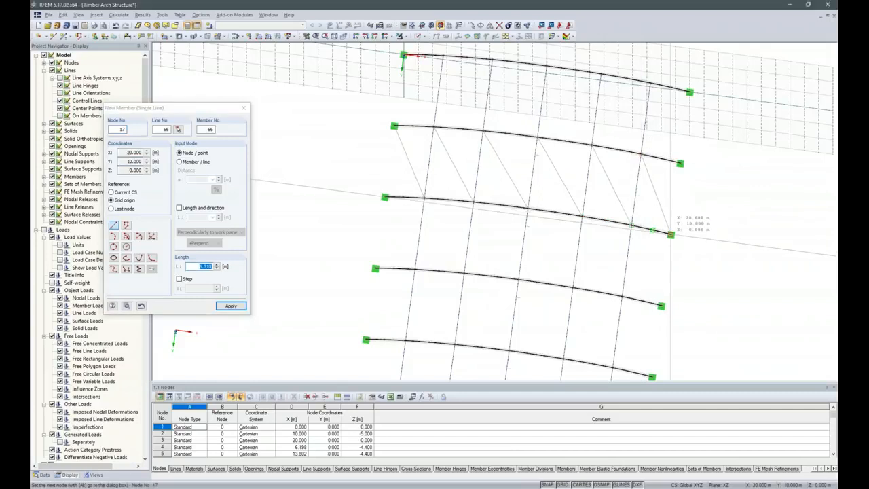
Step: Complete the X-bracing between the second and third arches with the six opposing tension diagonals, then end the member input
click(681, 164)
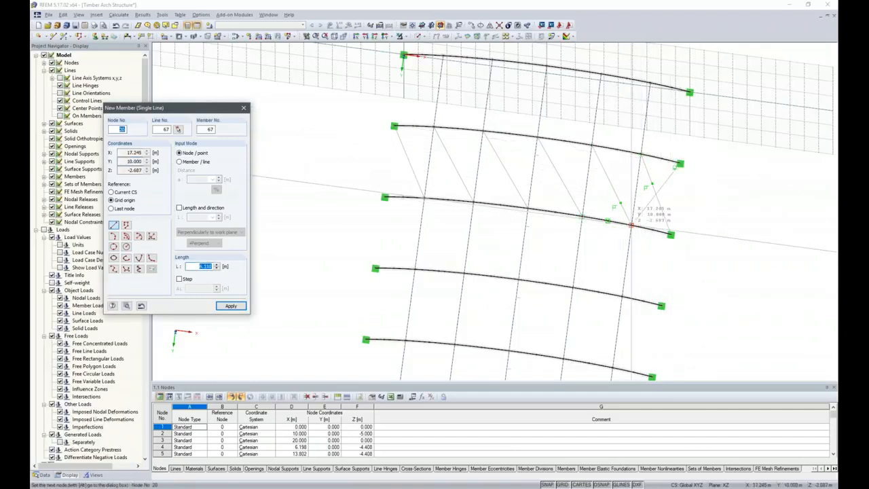
click(632, 225)
click(582, 216)
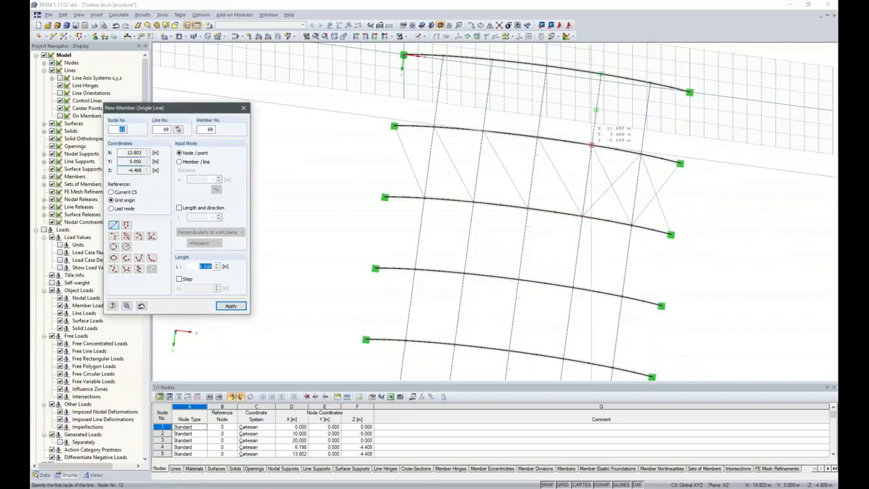
click(527, 144)
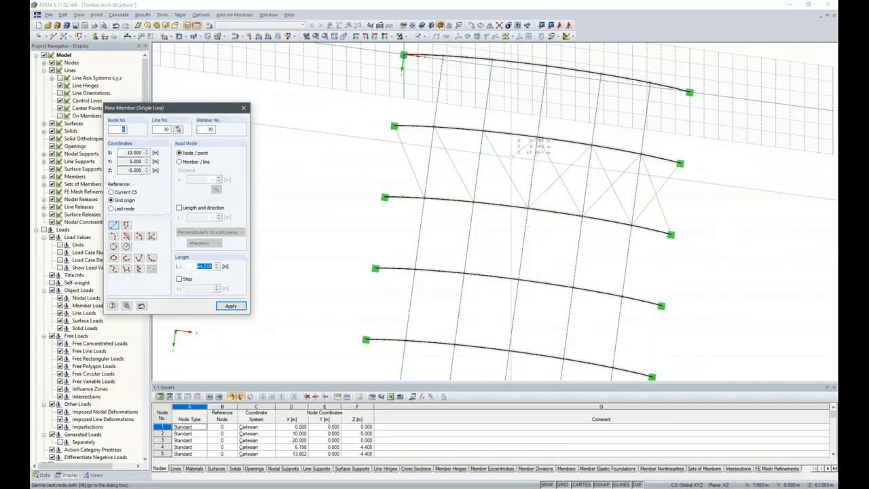
click(474, 202)
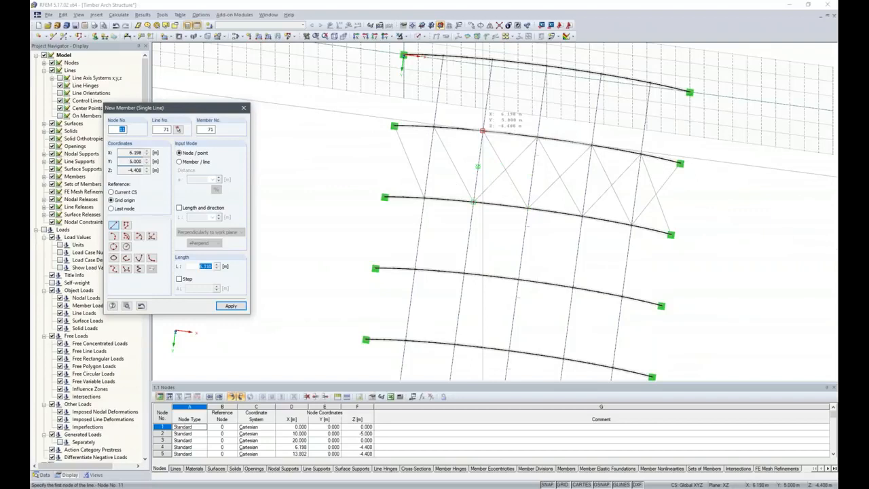
click(482, 131)
click(434, 127)
click(385, 197)
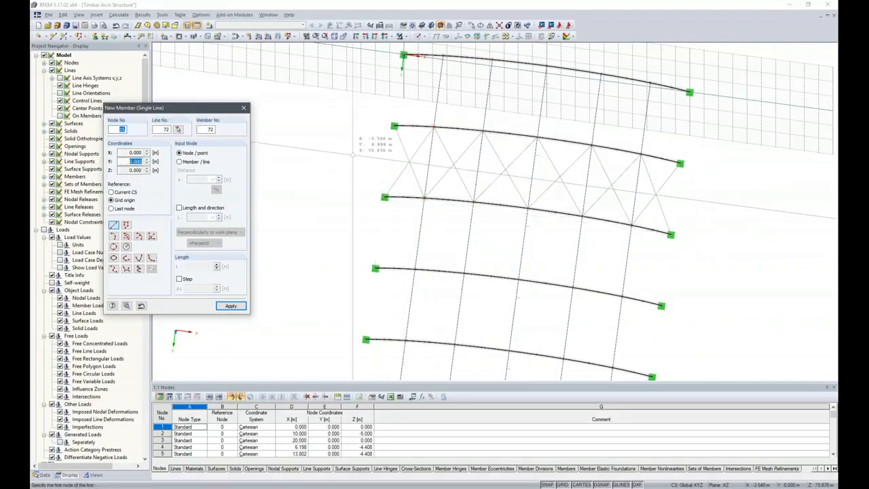
key(Escape)
Step: Inspect the finished bracing in 3D, switch to the solid display model, and turn the hall to a side view along its length
middle_drag(320, 212, 269, 106)
ctrl+middle_drag(764, 337, 610, 250)
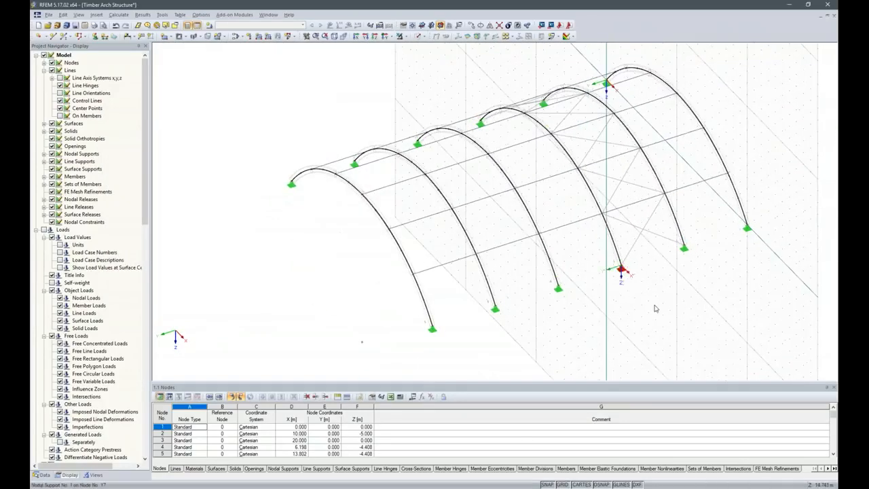
ctrl+middle_drag(656, 309, 417, 307)
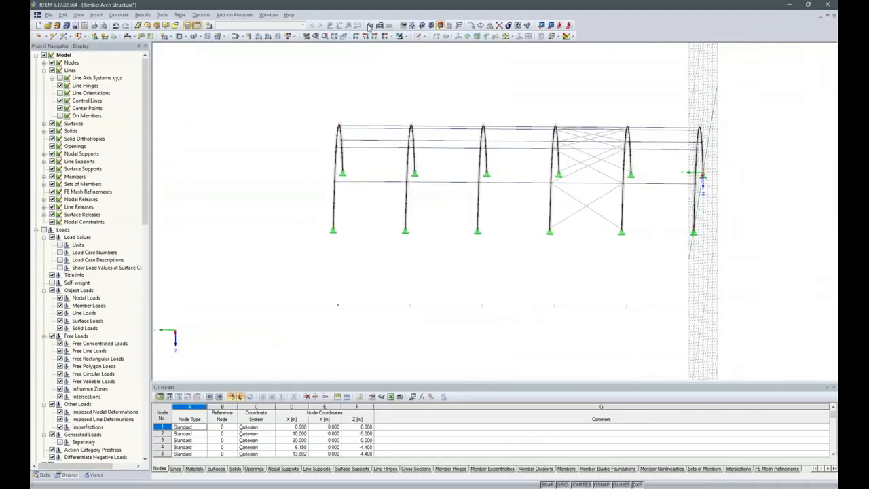
click(425, 36)
click(435, 56)
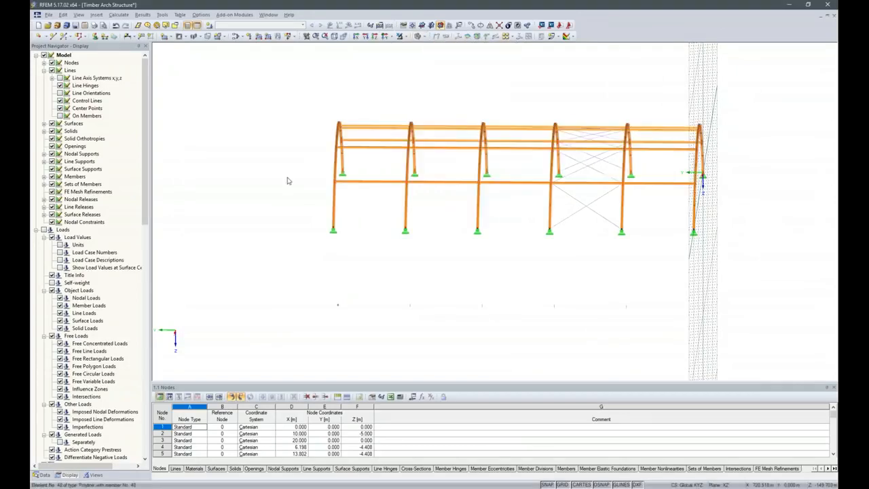
ctrl+middle_drag(644, 306, 659, 307)
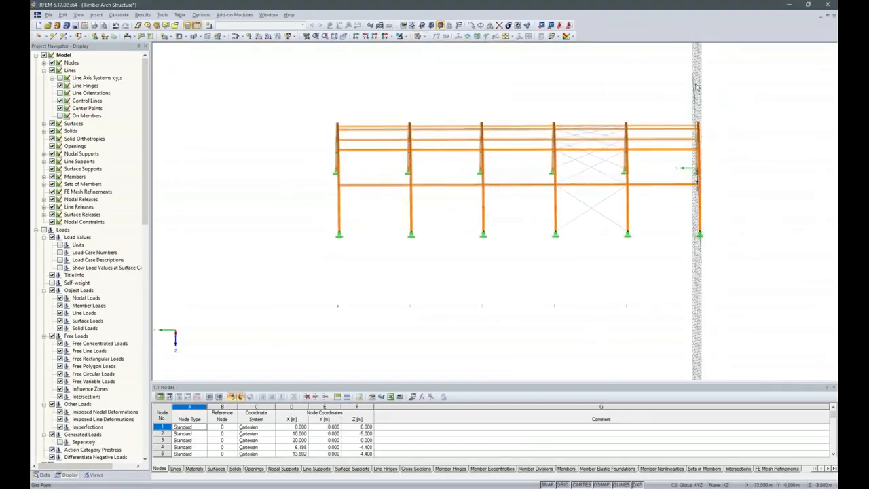
Step: Isolate the end arch at the grid origin by visibility of selected objects and view it in reverse Y-direction
drag(681, 76, 737, 300)
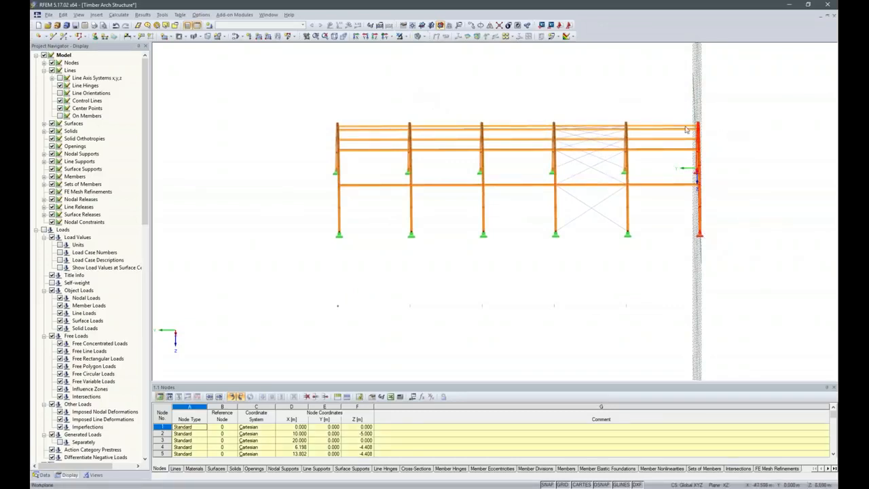
click(406, 36)
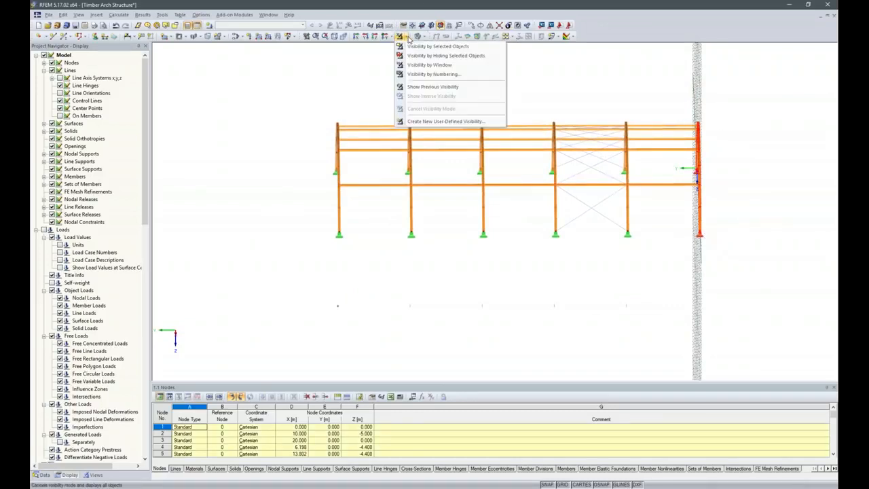
click(415, 45)
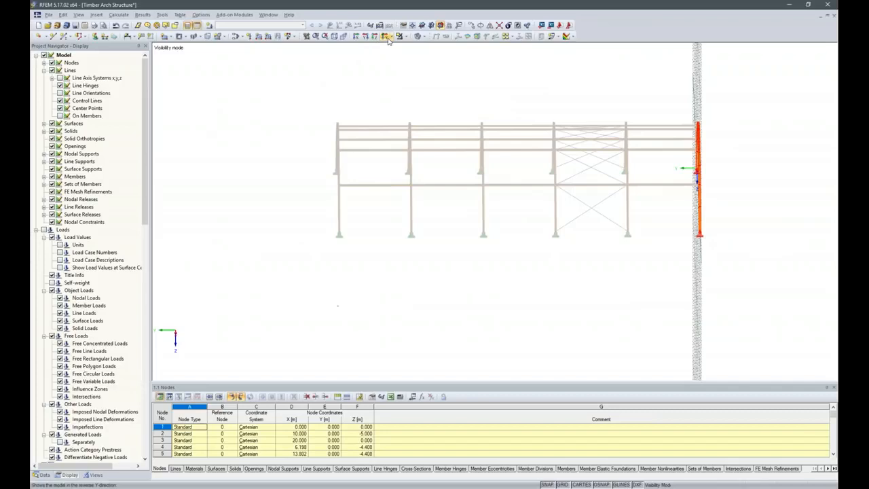
click(391, 38)
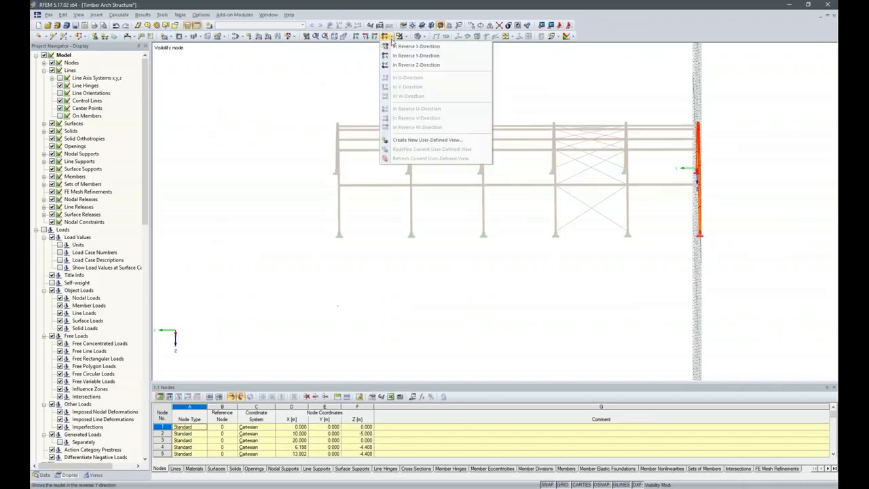
click(415, 55)
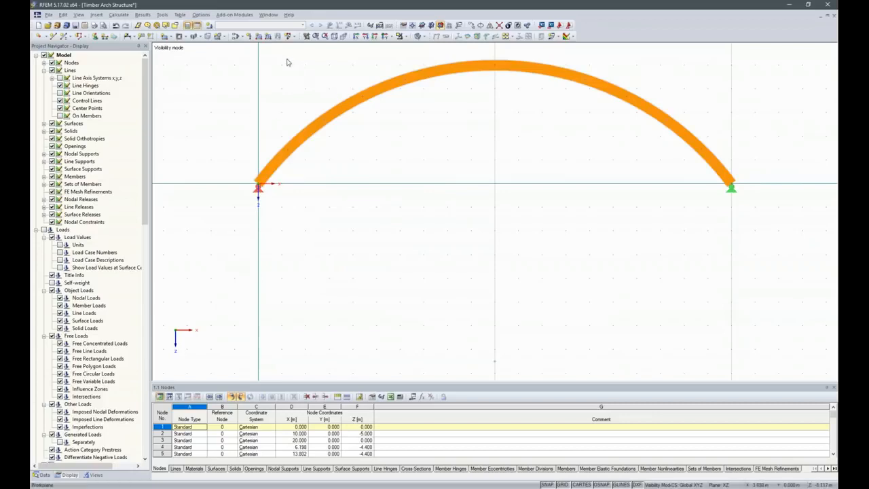
Step: Copy the supported node at the arch's origin end 3 times with dx 5 m and dy 0, without creating connecting lines
click(472, 25)
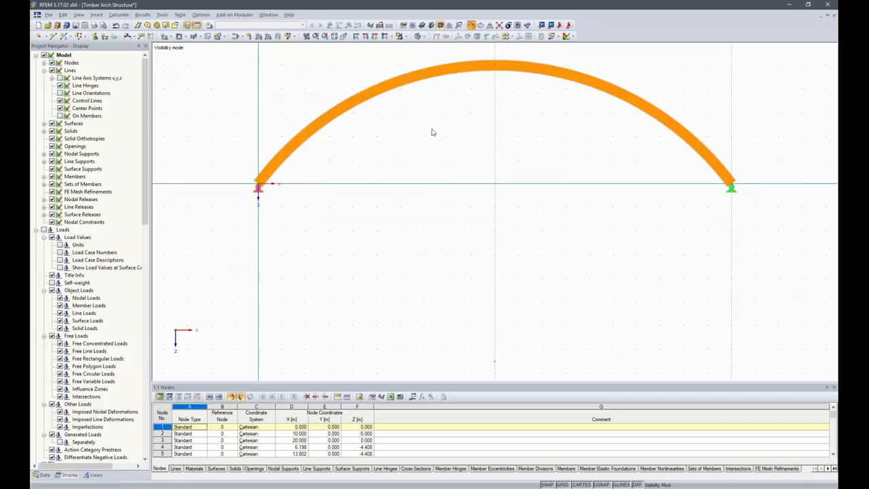
drag(326, 263, 414, 259)
text(0)
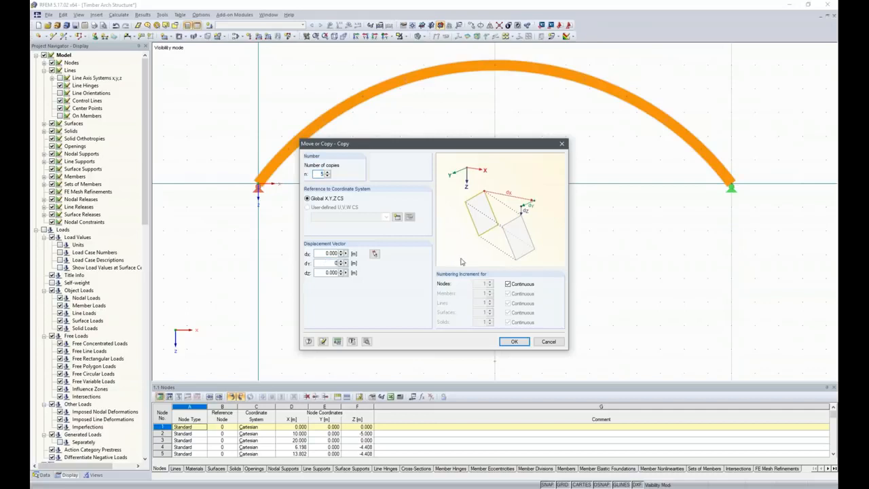
drag(322, 252, 421, 262)
click(367, 342)
click(308, 149)
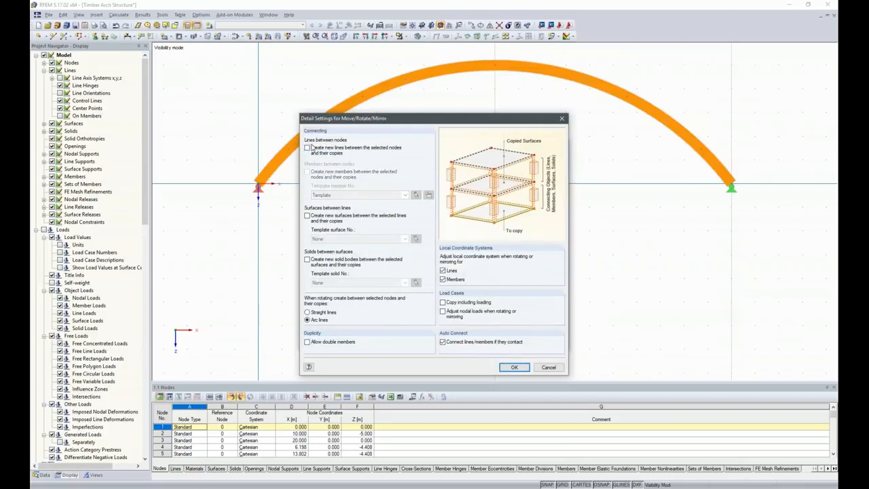
click(515, 366)
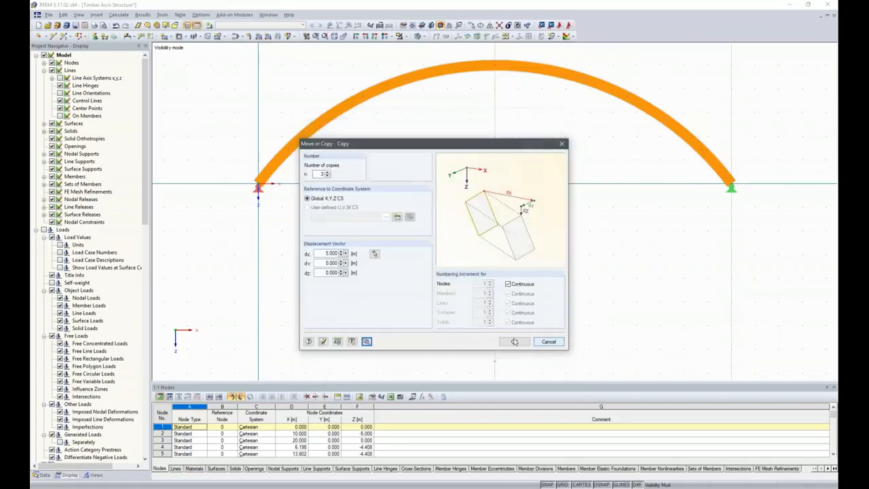
click(514, 341)
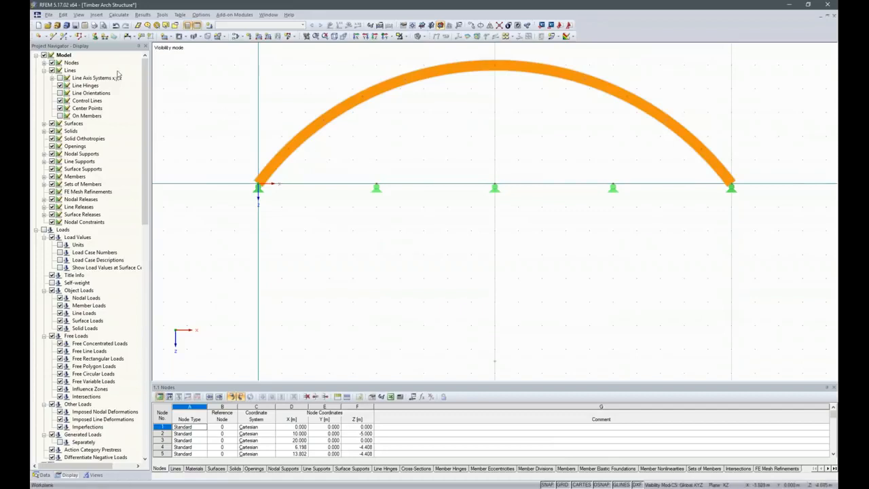
Step: Start a new single member and set its member type to Beam
click(62, 37)
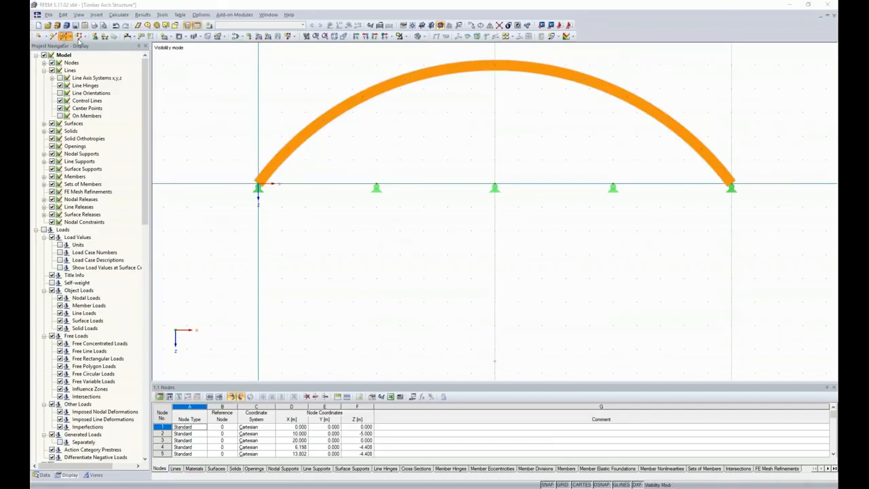
click(79, 37)
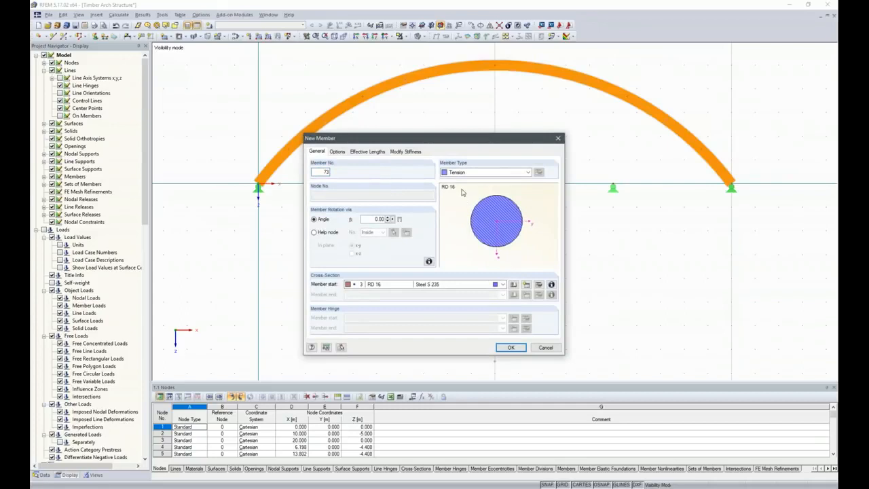
click(508, 174)
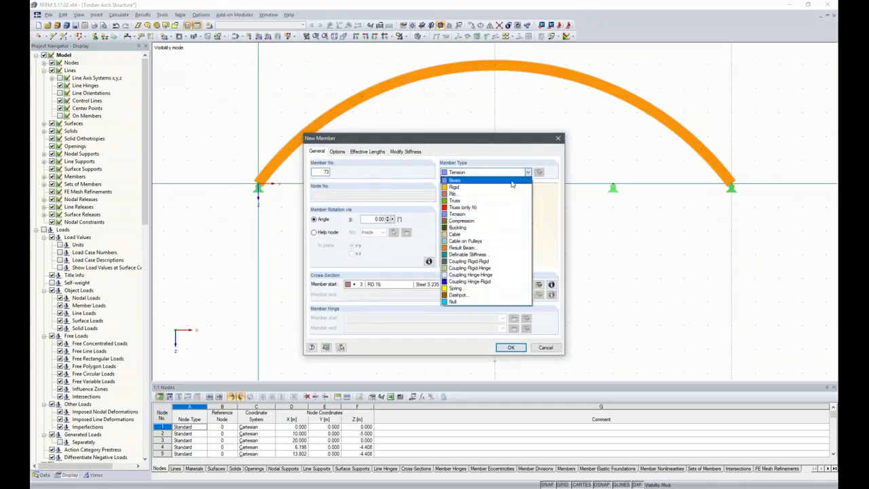
click(515, 181)
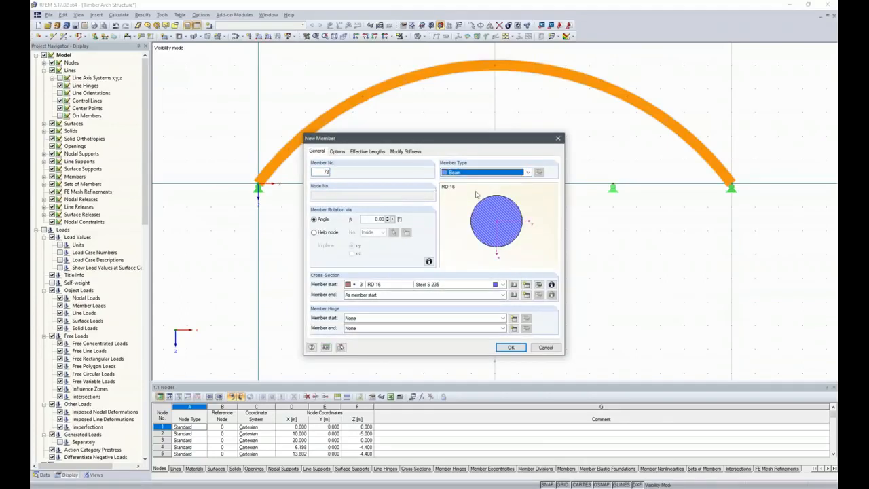
Step: Assign the beam a rectangular timber cross-section with b 100 mm and h 200 mm in Glulam Timber GL28c
click(515, 285)
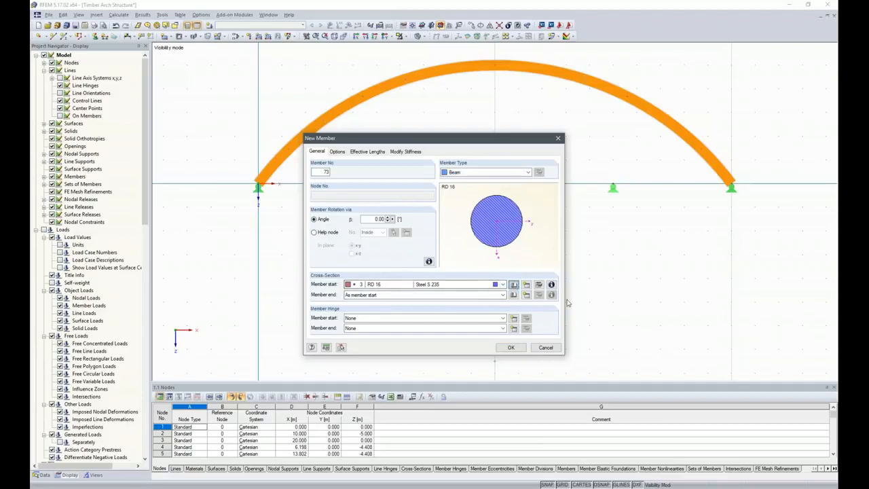
click(514, 285)
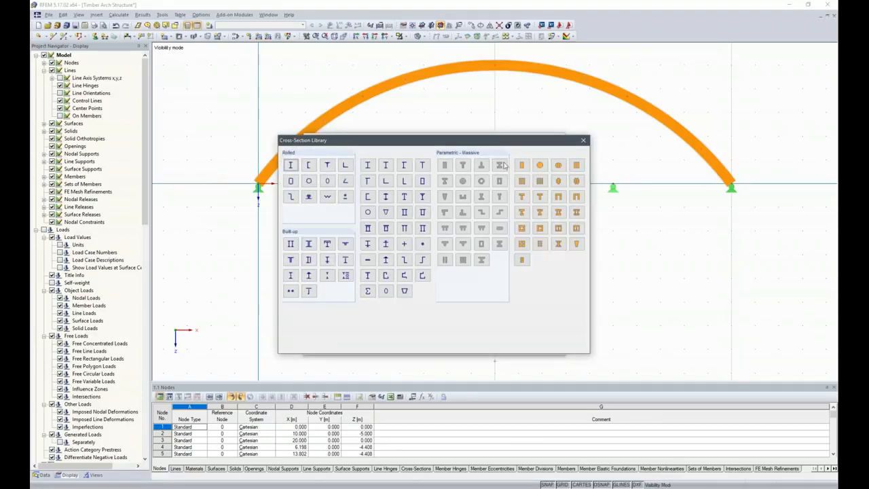
click(521, 166)
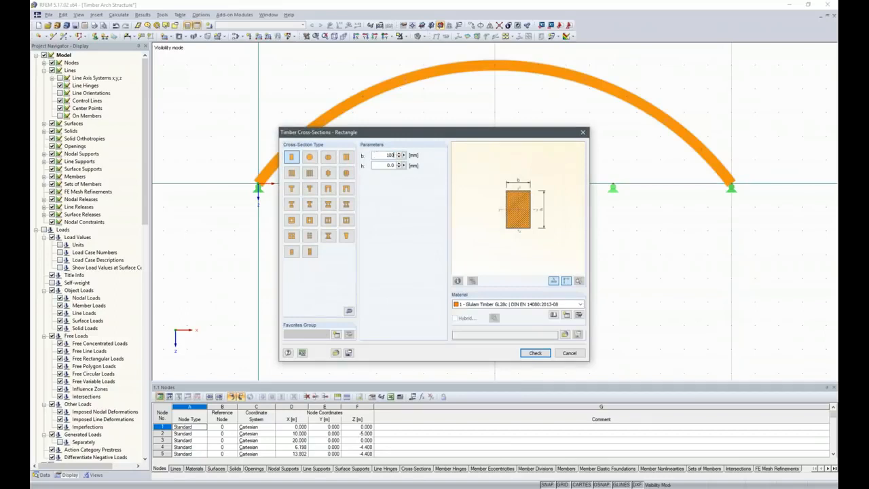
text(1)
key(BackSpace)
key(BackSpace)
text(20)
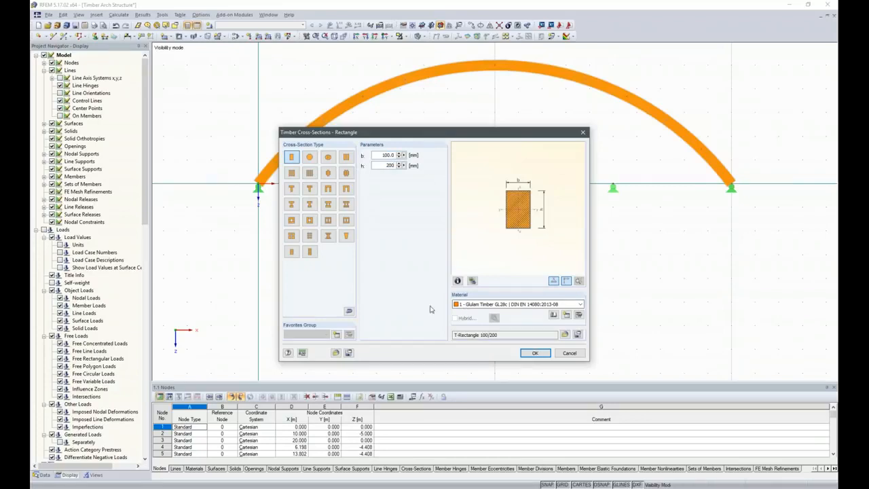
click(535, 353)
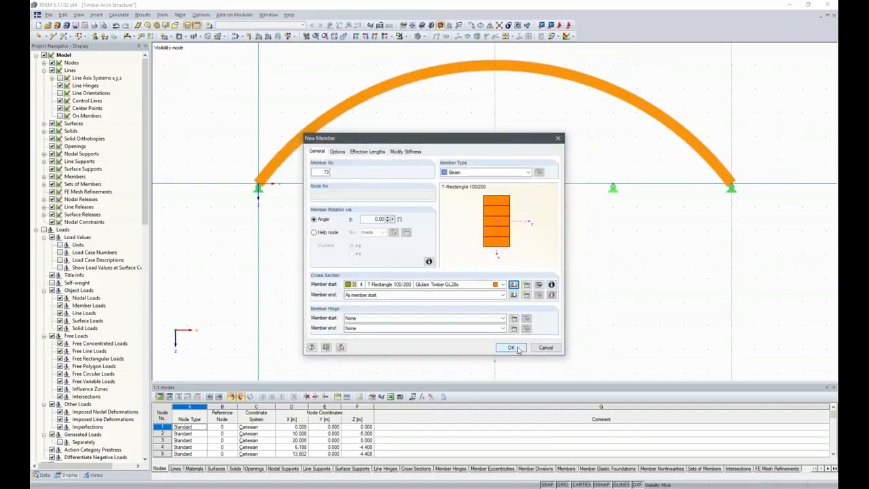
Step: Set the beam's rotation angle to 90° and accept the member definition
click(364, 219)
text(90)
click(511, 347)
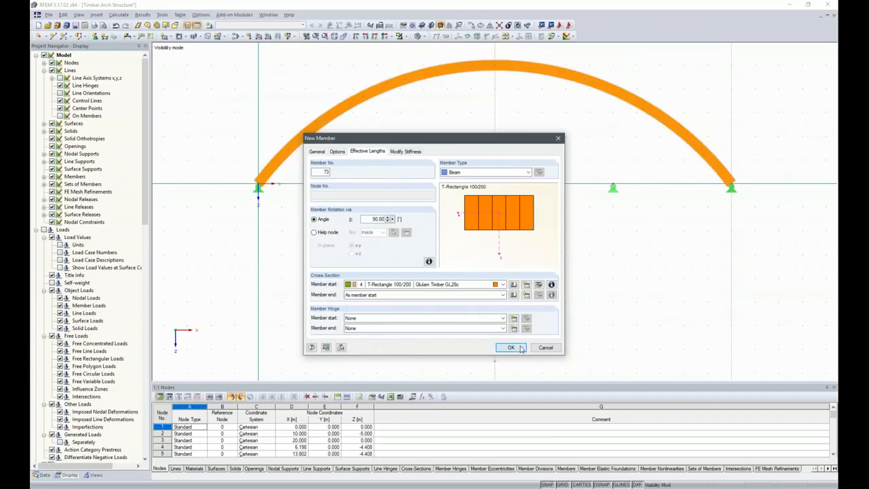
Step: Draw a vertical column member 1 m high from the support at x = 5 m, ending at z -1.000 m
click(377, 186)
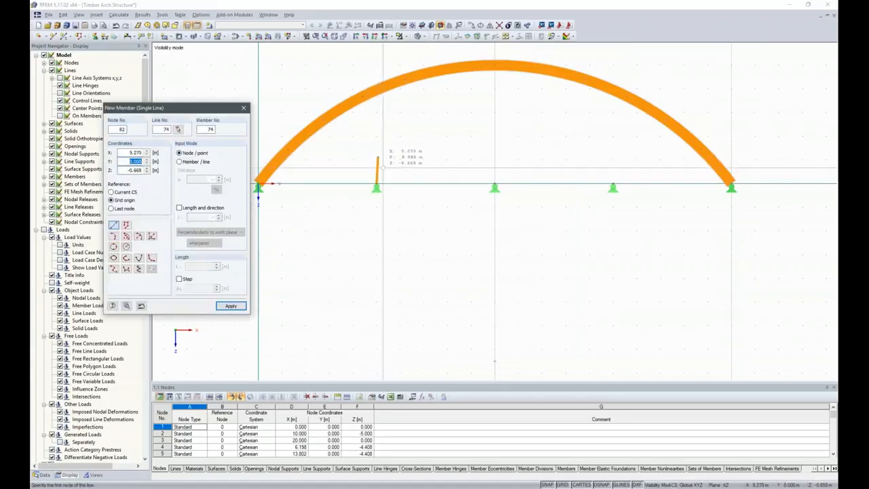
click(379, 158)
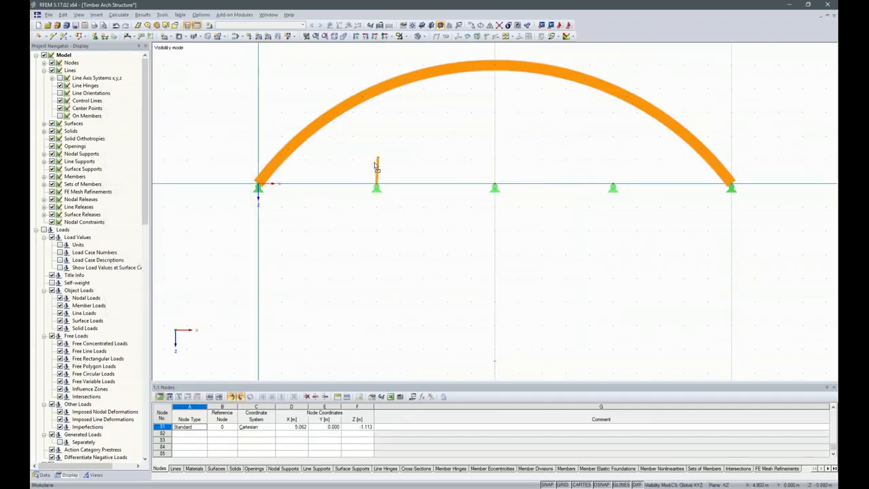
scroll(378, 158, up, 3)
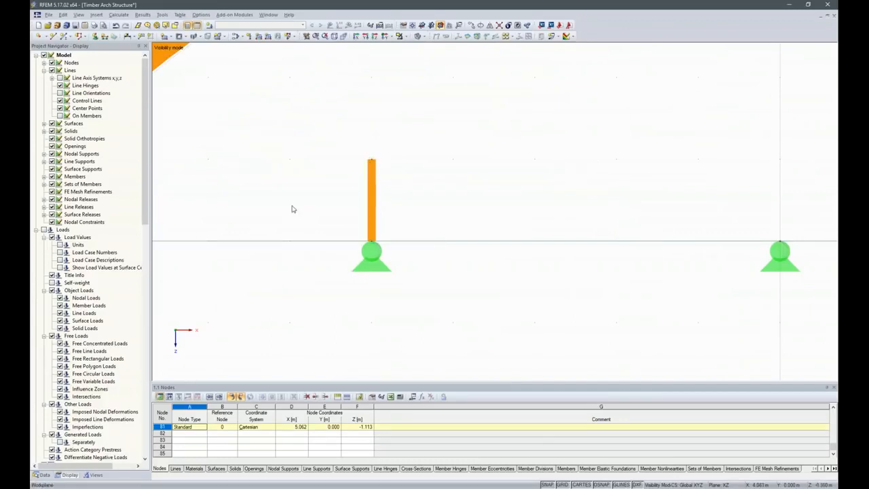
scroll(268, 242, down, 3)
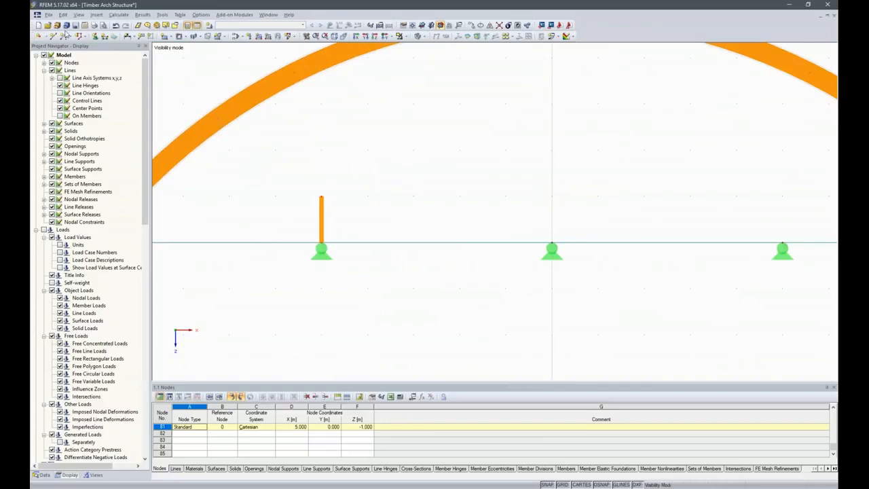
Step: Draw two more 1 m high column members with the same GL28c 100/200 section, from the supports at x = 10 m and 15 m
click(64, 37)
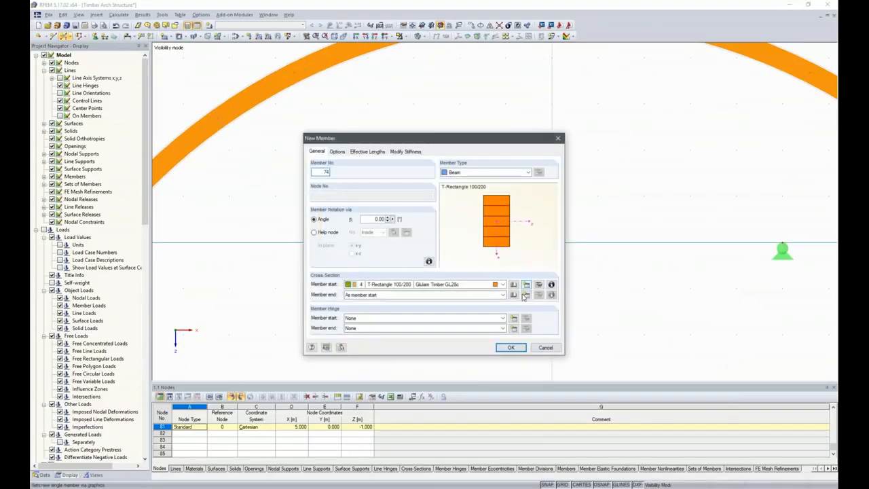
click(513, 350)
click(550, 261)
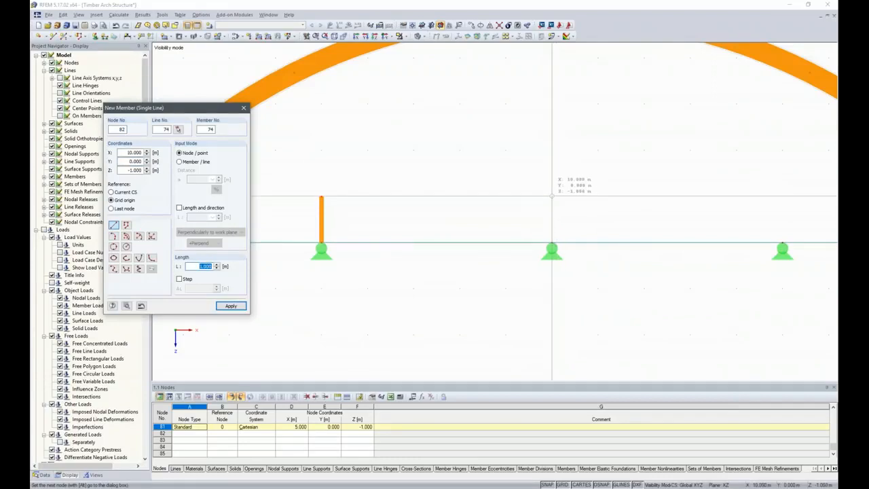
click(555, 193)
click(783, 242)
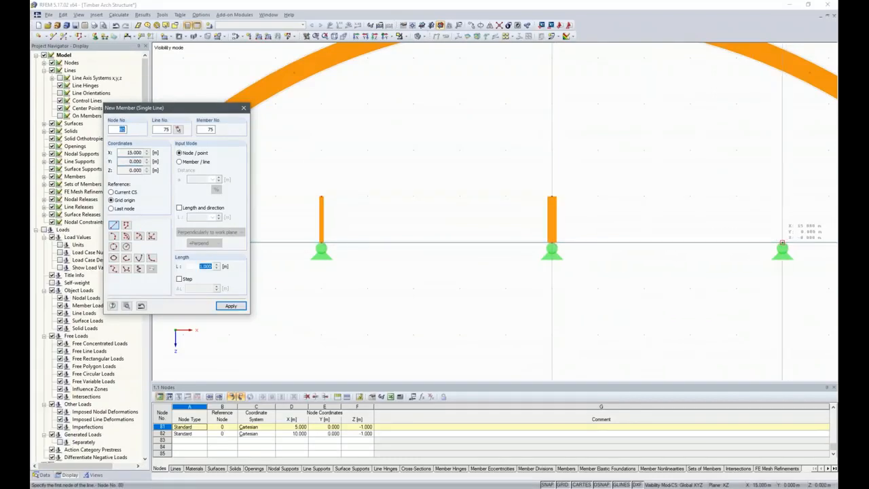
click(783, 197)
key(Escape)
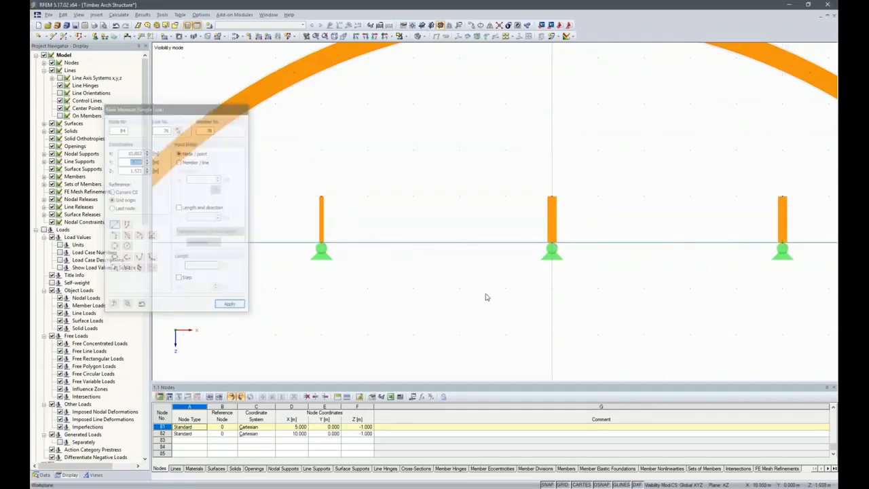
Step: Set the member rotation angle of the columns at x = 10 m and 15 m to 90°
scroll(487, 295, down, 5)
scroll(523, 258, up, 2)
scroll(388, 336, up, 1)
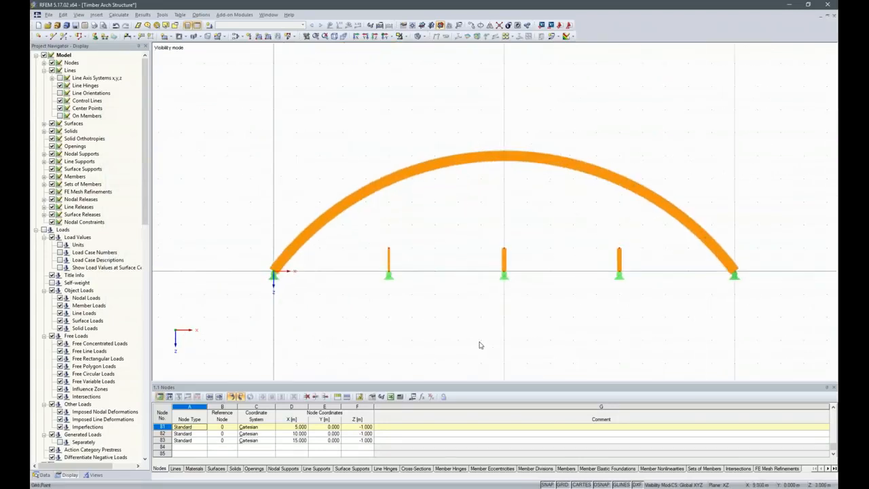
drag(636, 258, 497, 246)
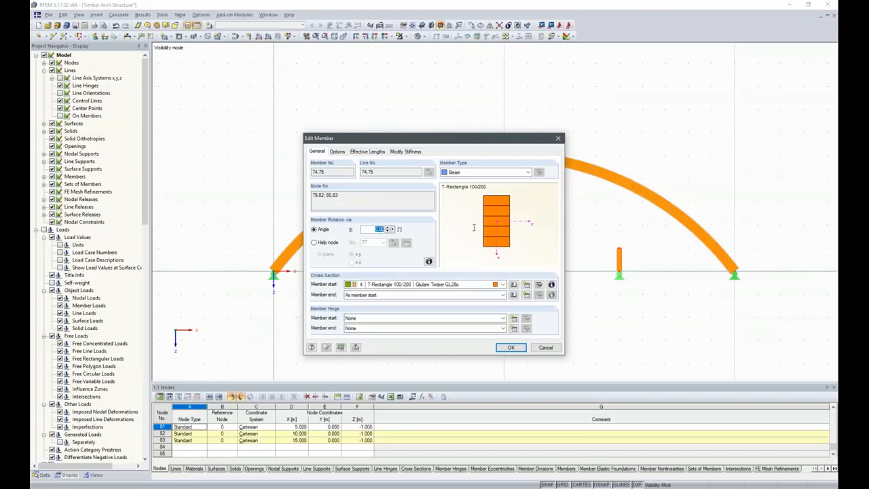
text(90)
key(Return)
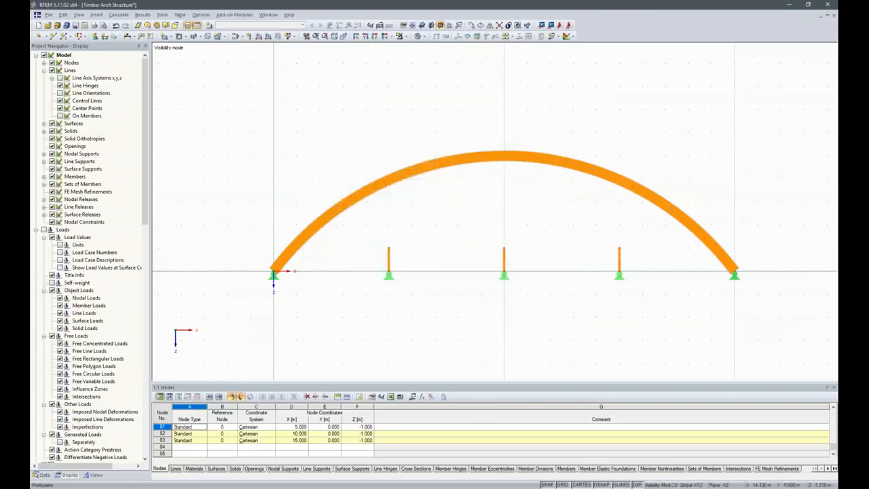
Step: Extend all three columns at member end j to the next member or line, dividing the target arch member
drag(639, 258, 348, 242)
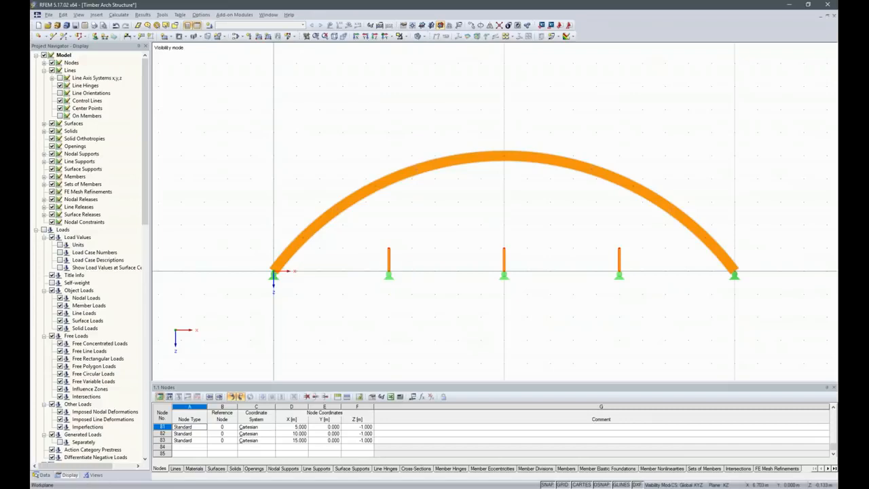
right_click(389, 256)
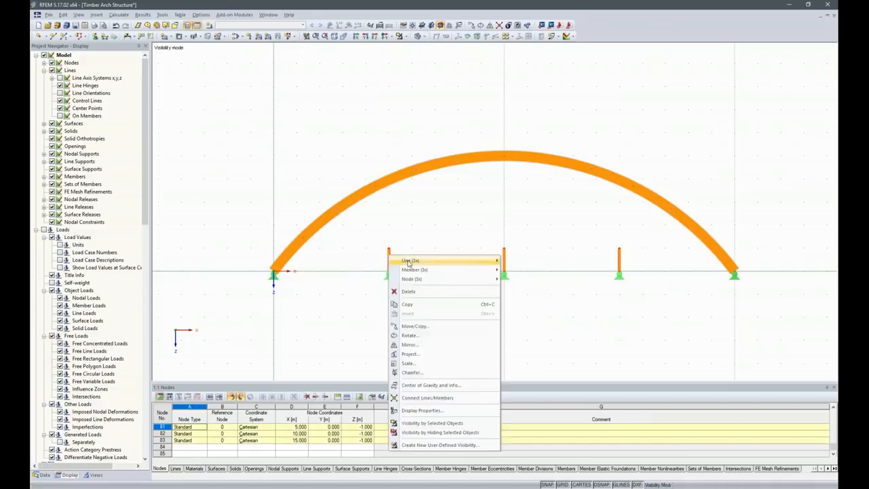
mouse_move(416, 270)
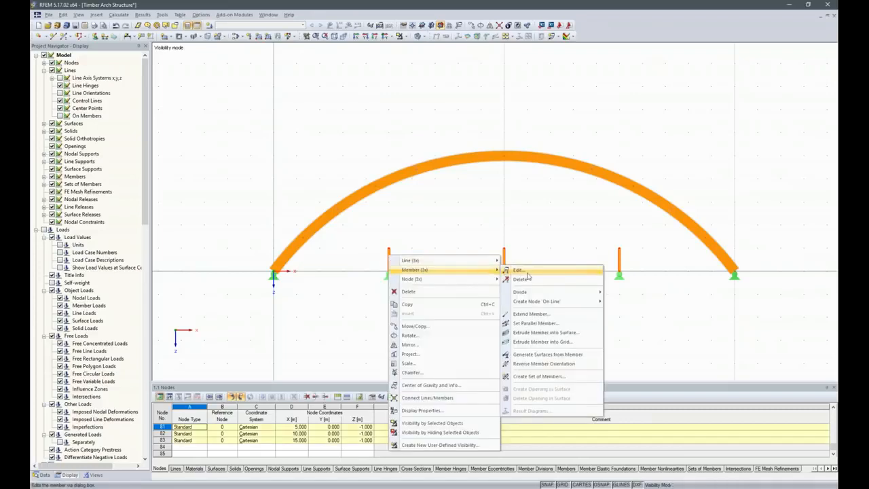
click(531, 314)
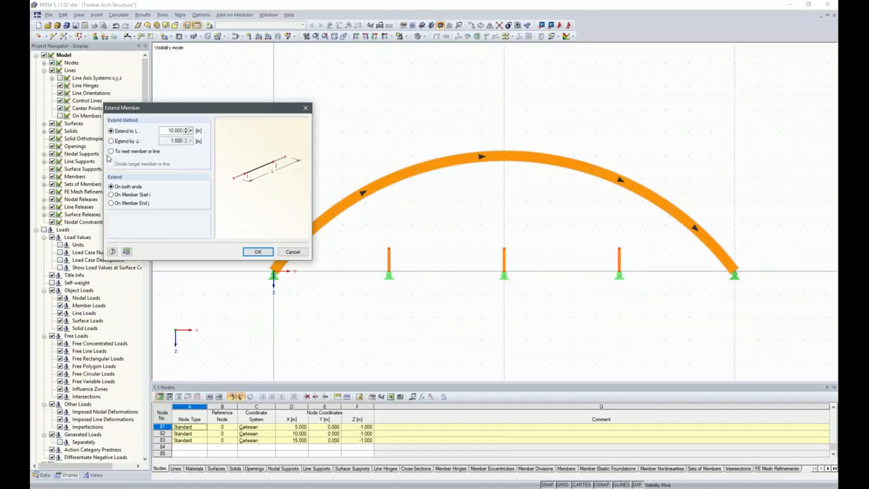
click(113, 151)
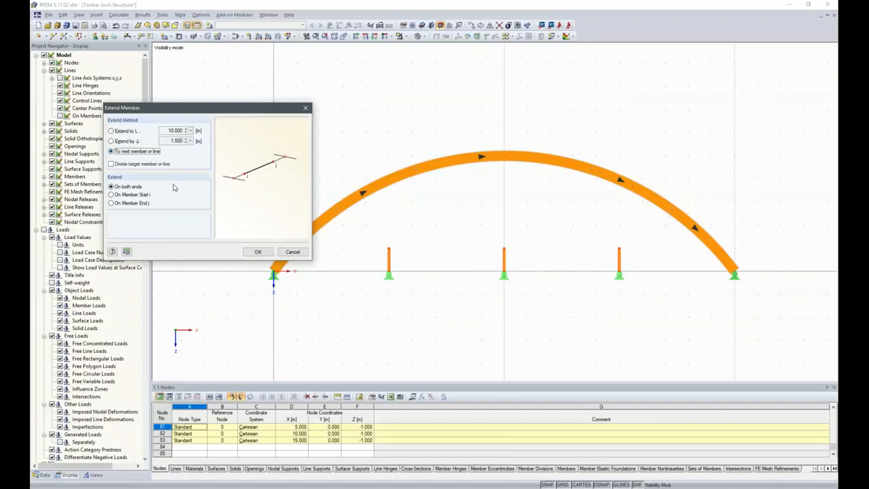
click(111, 165)
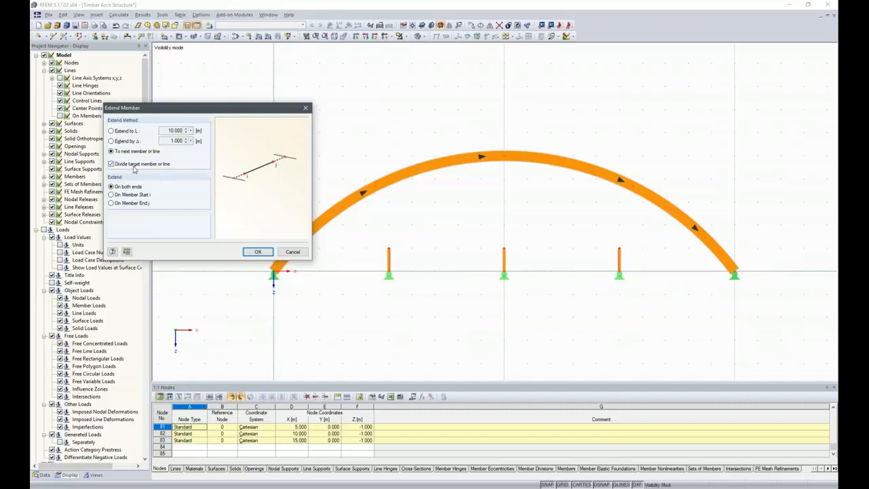
click(111, 204)
click(258, 252)
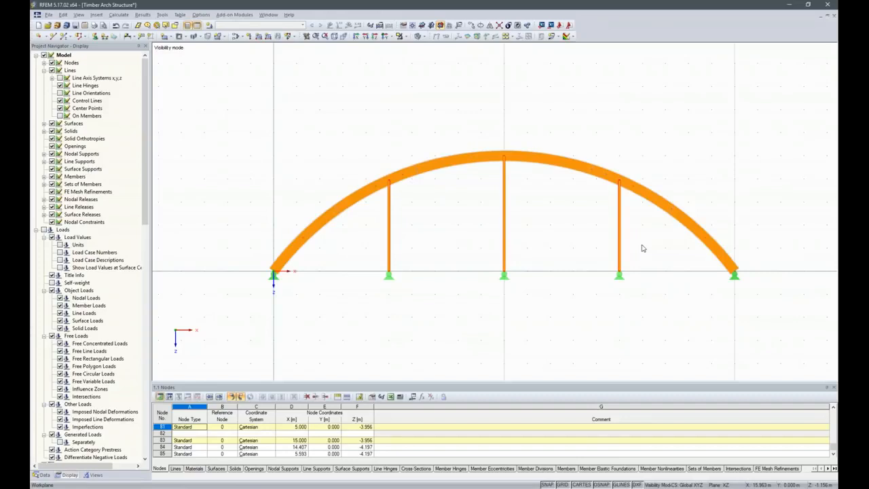
Step: Assign the three columns a new hinge at the member end in local axes, releasing ux, φy and φz
drag(642, 248, 379, 229)
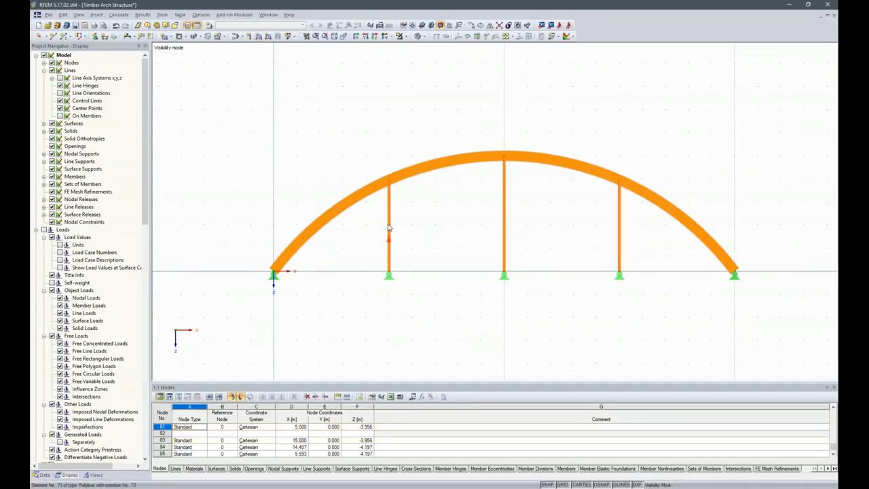
right_click(390, 223)
mouse_move(425, 233)
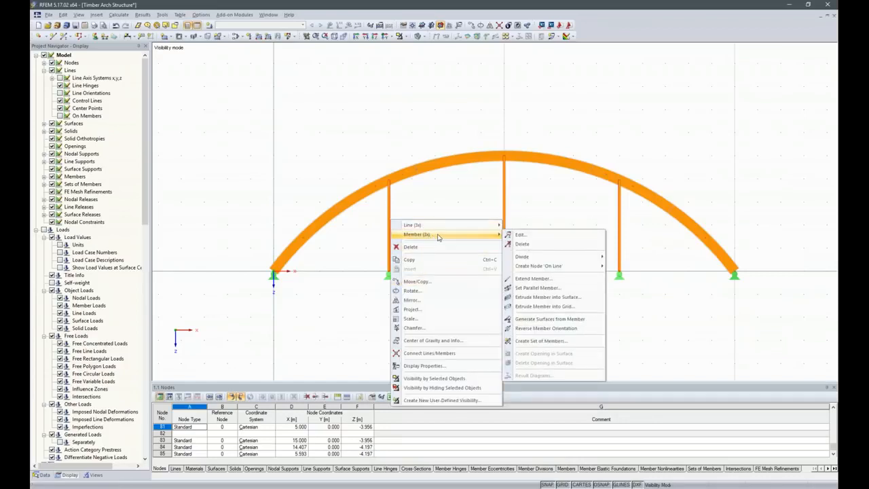
click(535, 234)
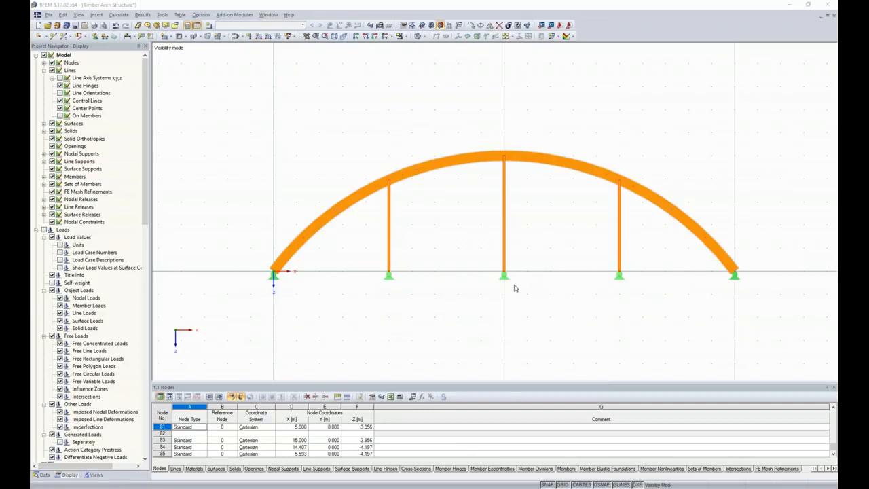
click(384, 328)
click(525, 329)
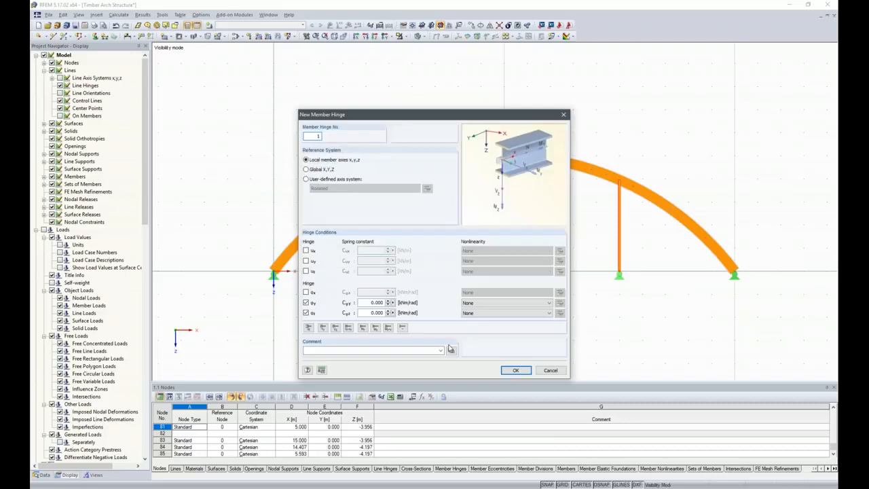
click(306, 251)
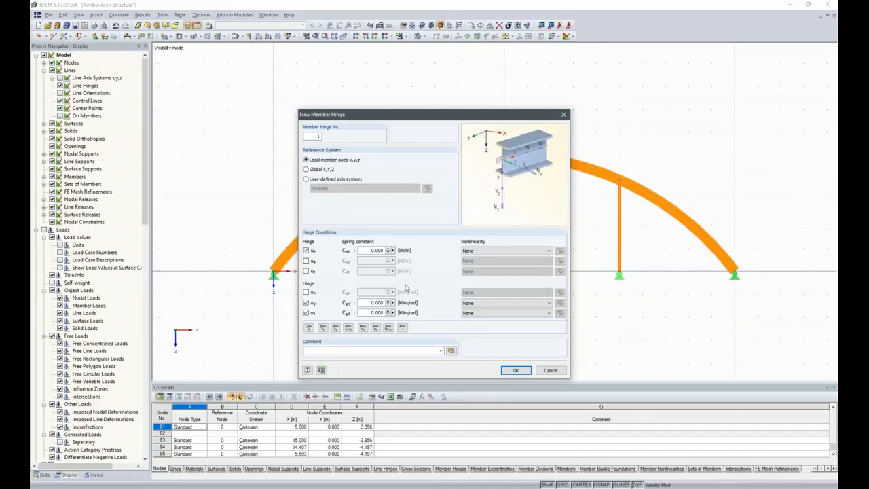
click(516, 370)
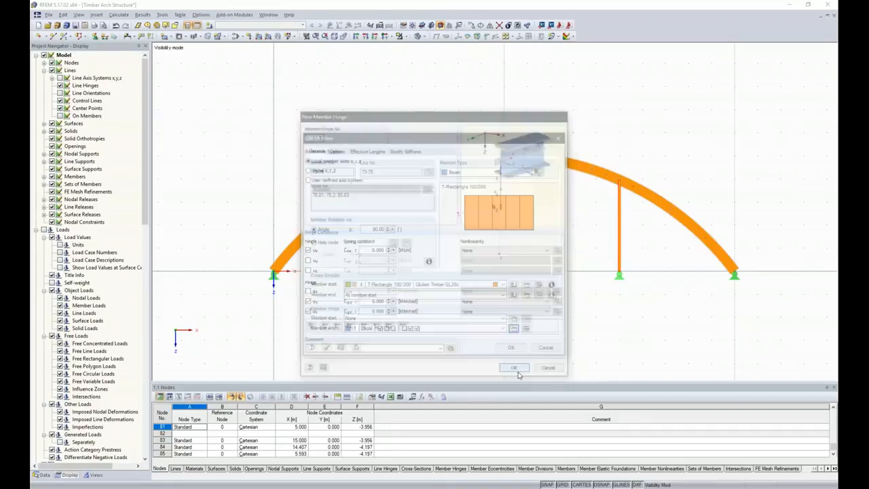
click(510, 348)
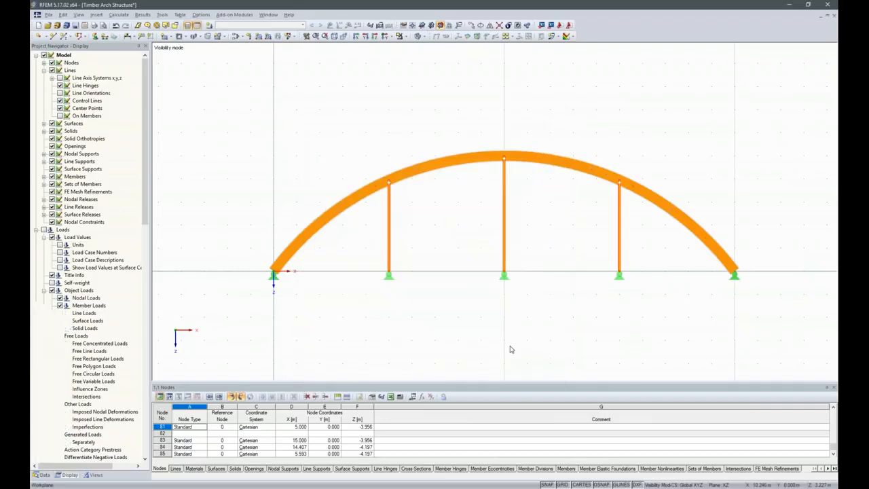
Step: Cancel the visibility mode so the entire hall is active in an oblique 3D view
ctrl+middle_drag(702, 338, 568, 352)
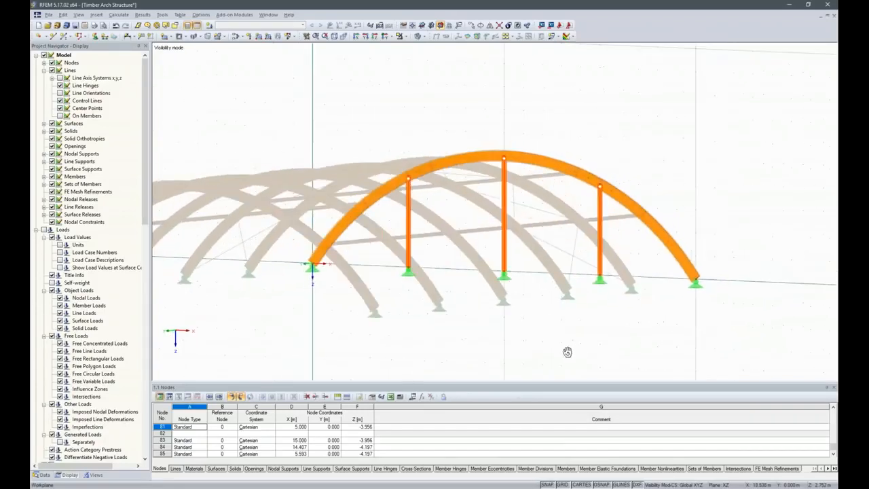
scroll(568, 352, down, 4)
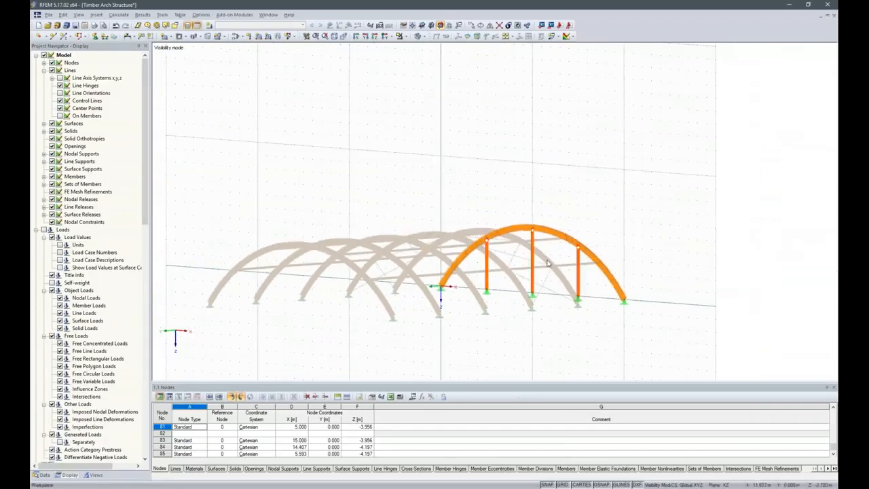
ctrl+middle_drag(505, 358, 628, 345)
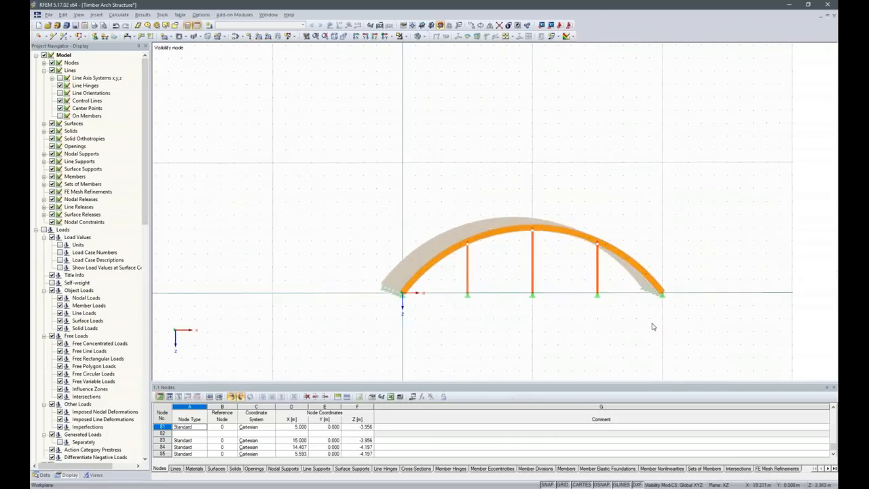
ctrl+middle_drag(766, 242, 577, 299)
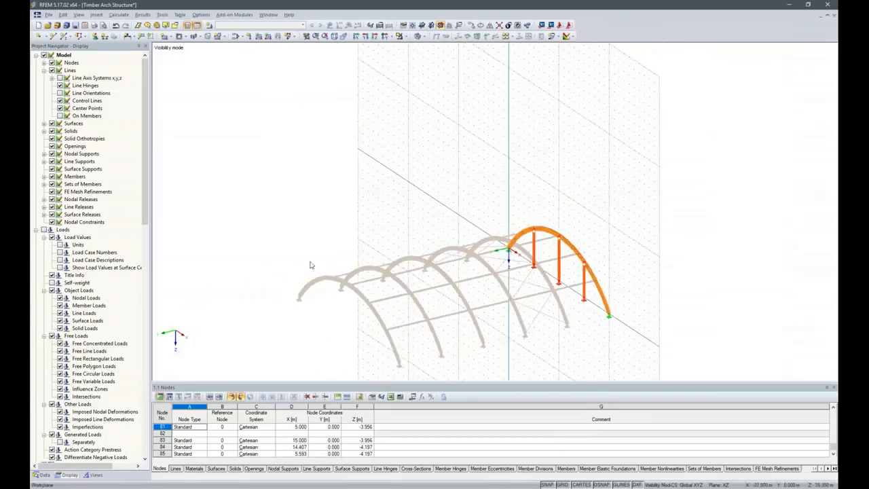
click(406, 36)
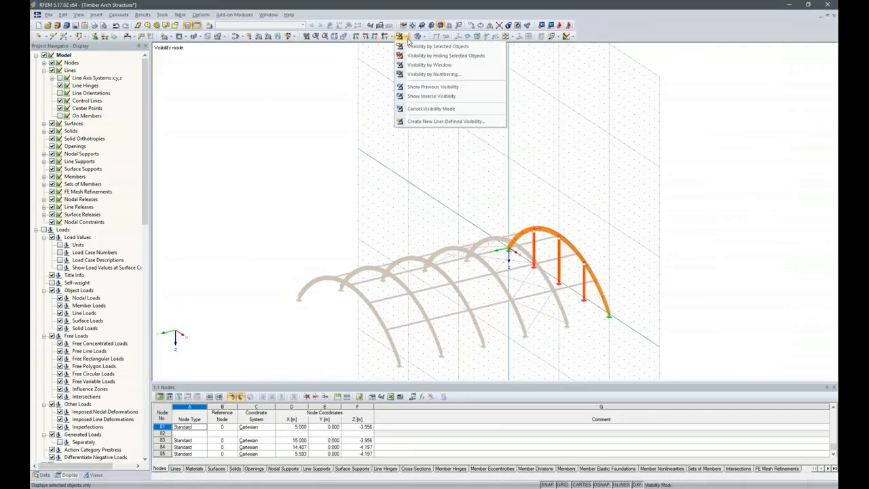
click(431, 109)
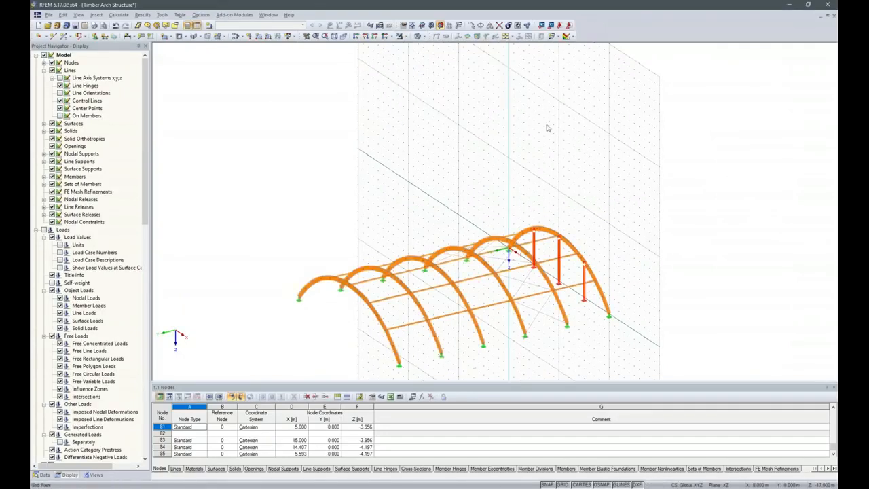
Step: Copy the three columns once to the opposite end arch, picking support points for a displacement of dx 0, dy 25 m, dz 0
click(472, 25)
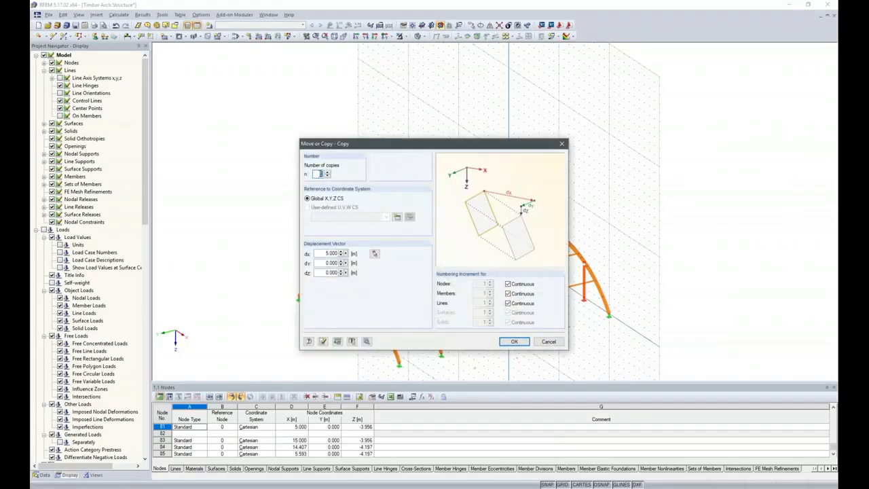
click(375, 253)
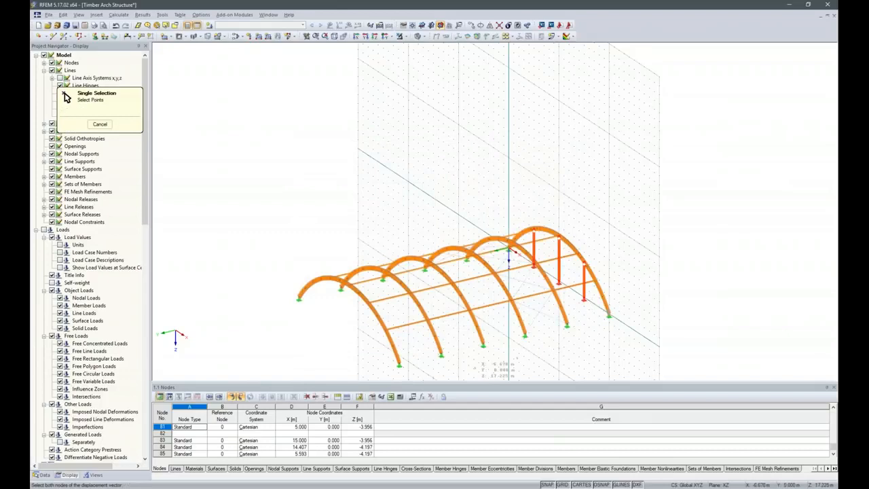
click(399, 365)
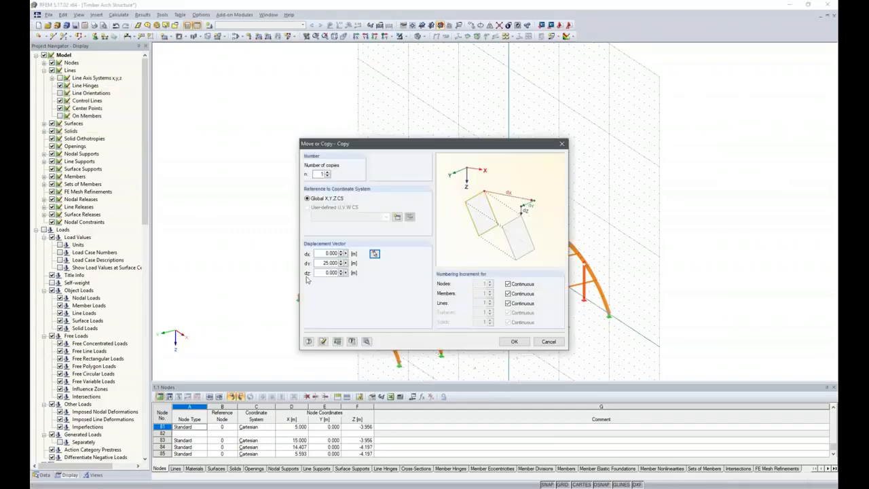
click(514, 341)
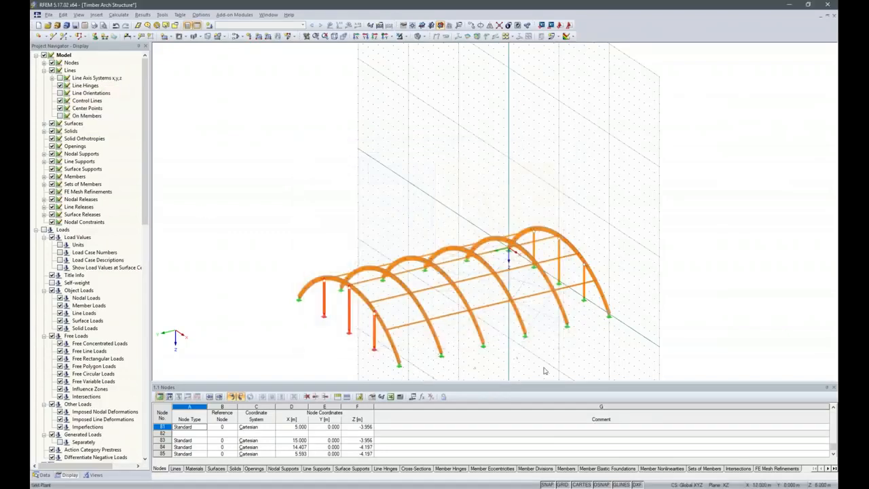
Step: Clear the column selection and show the numbering of nodes, lines and members across the whole hall
scroll(284, 342, down, 2)
ctrl+middle_drag(295, 299, 414, 326)
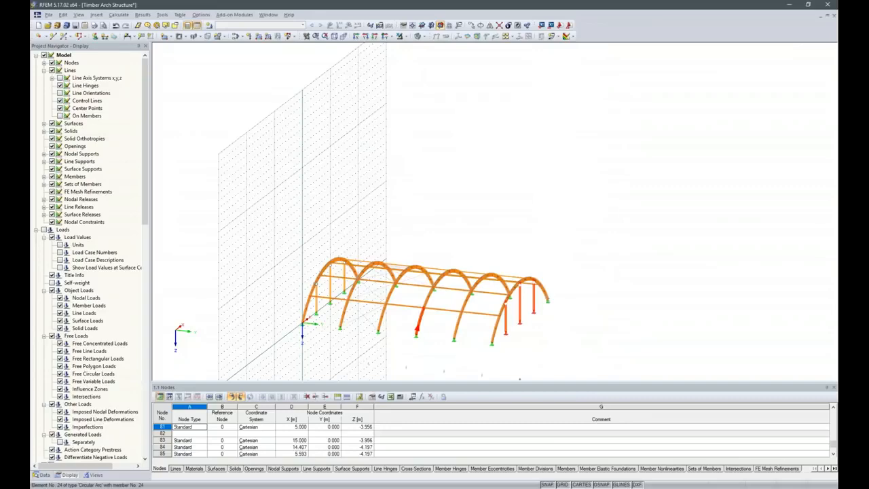
ctrl+middle_drag(462, 324, 501, 359)
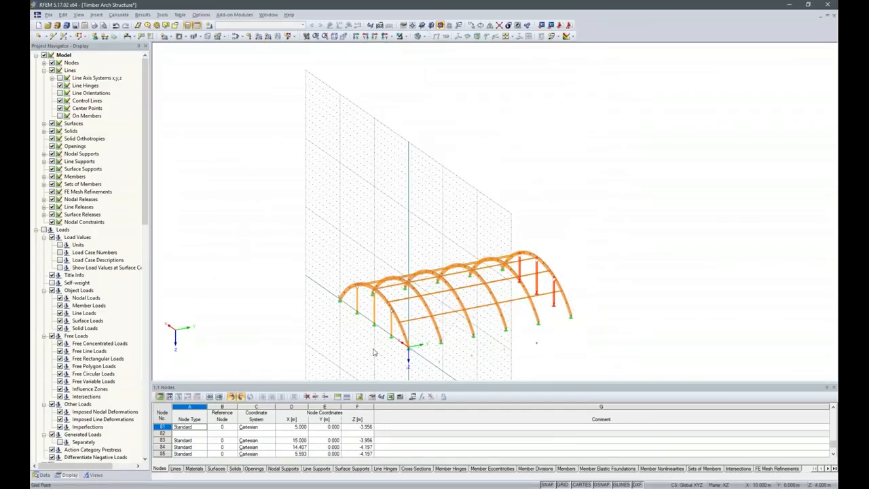
scroll(372, 352, up, 4)
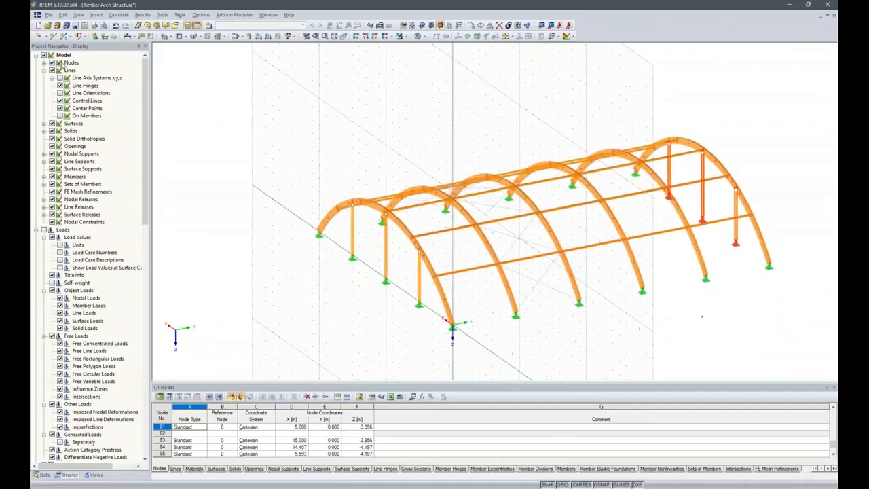
right_click(290, 185)
click(330, 234)
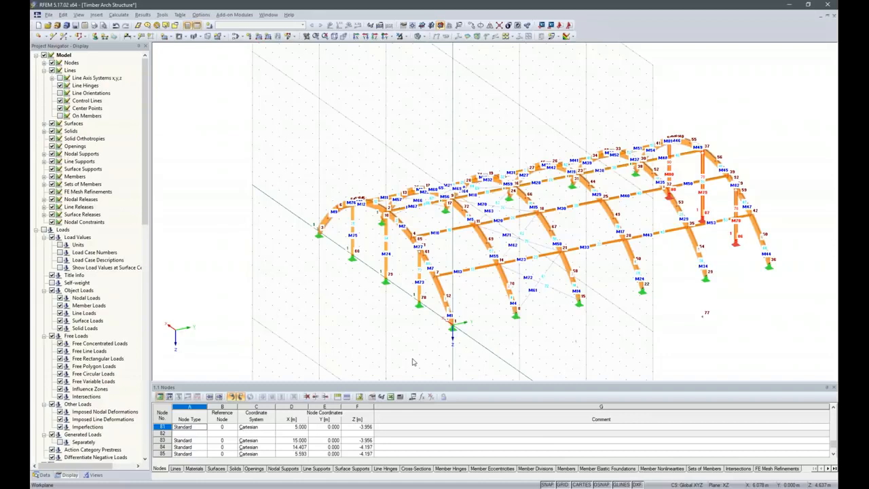
click(489, 362)
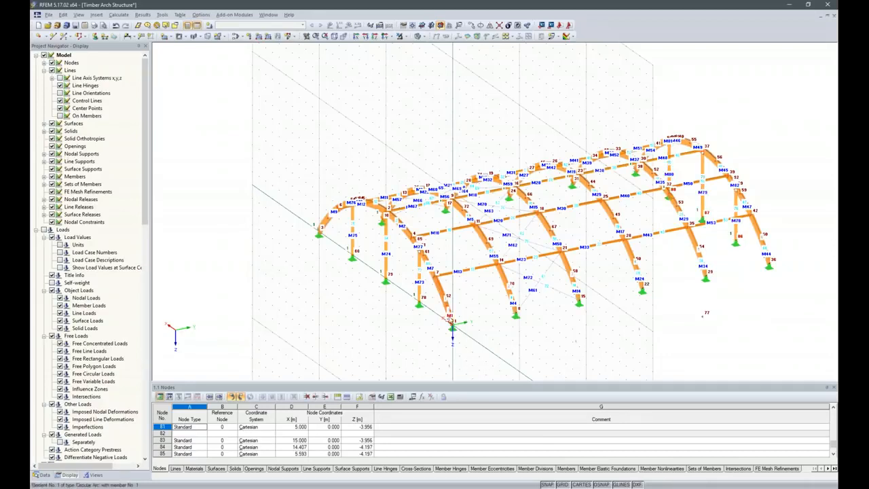
scroll(450, 318, up, 2)
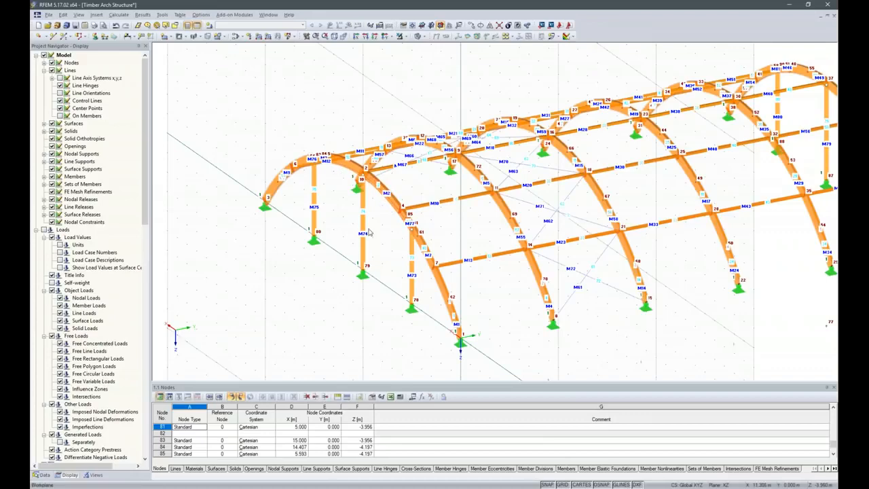
Step: Renumber the entire model automatically with priorities Y, X, Z in positive direction, using first number 1 and increment 1 for all objects
scroll(370, 235, down, 1)
scroll(370, 234, down, 2)
drag(258, 115, 690, 337)
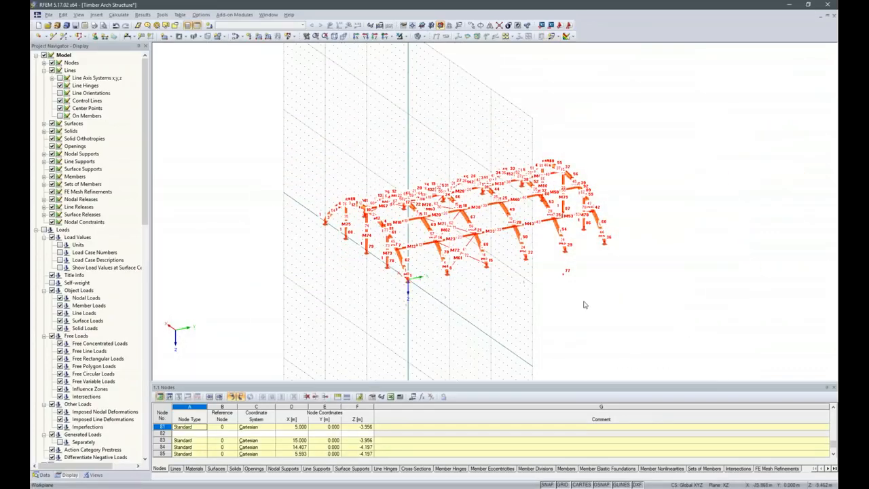
click(164, 15)
mouse_move(207, 341)
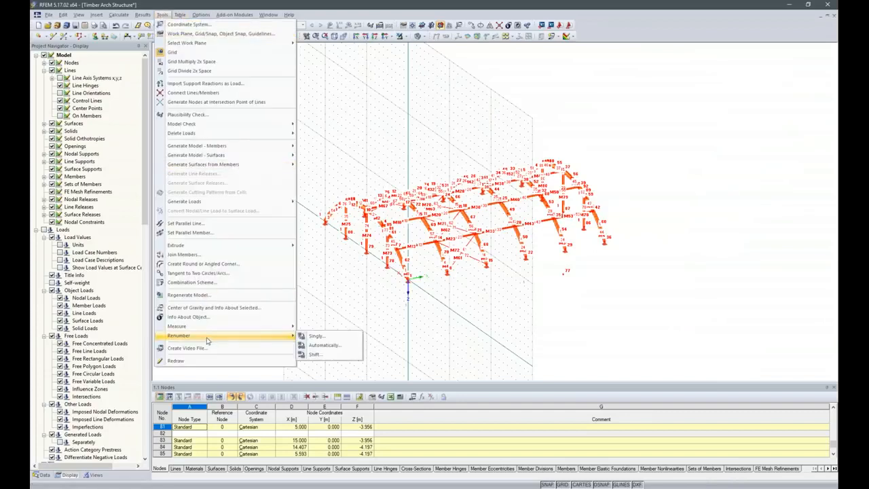
click(322, 344)
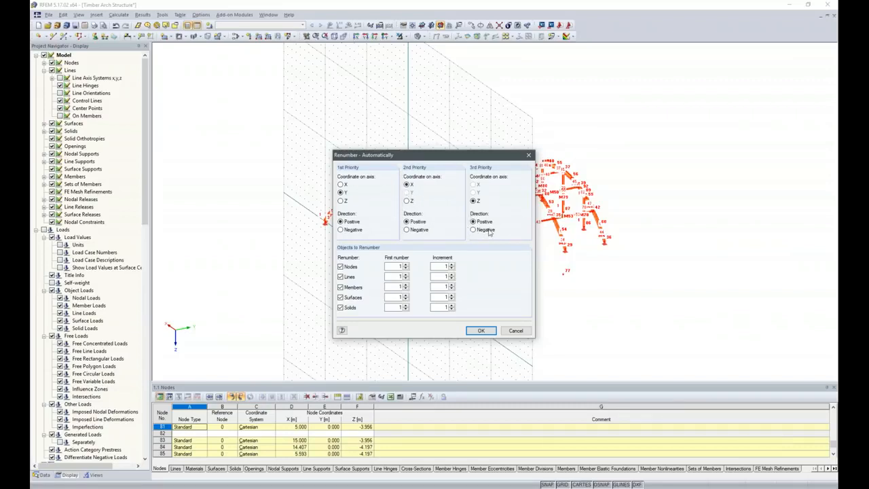
click(490, 332)
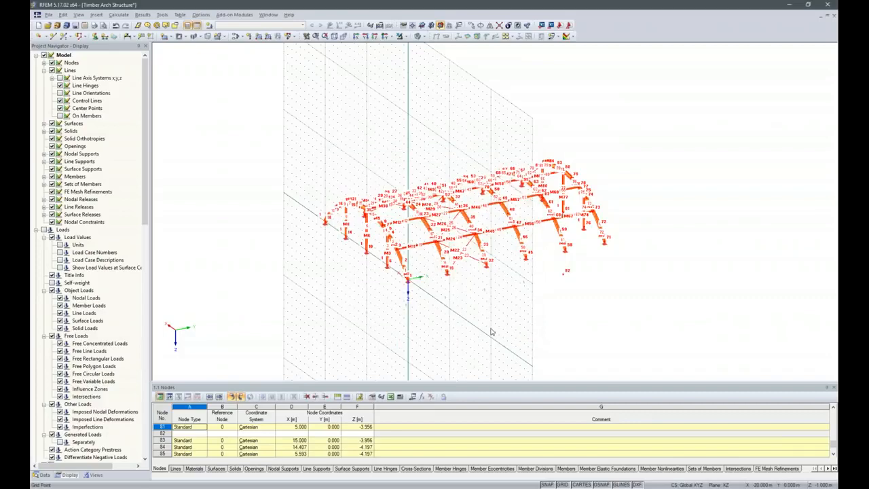
Step: Check the renumbered nodes and members near the first arches, and hide the object numbering
scroll(396, 197, up, 5)
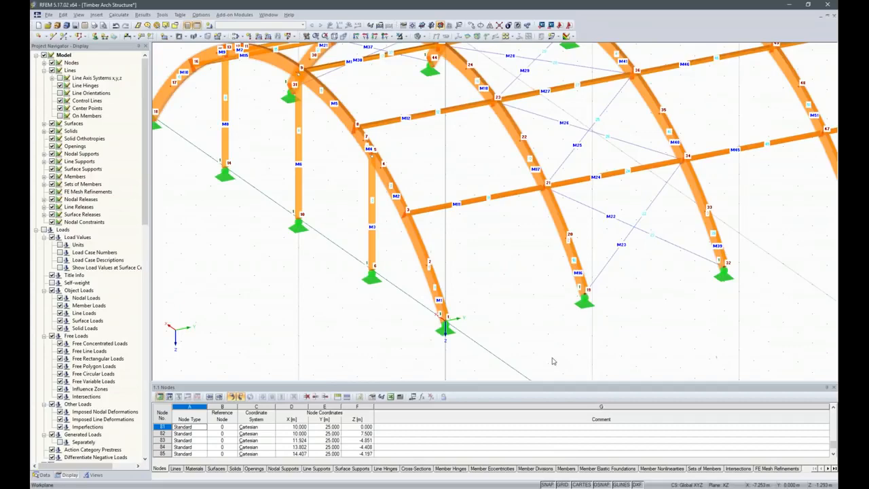
scroll(553, 361, down, 5)
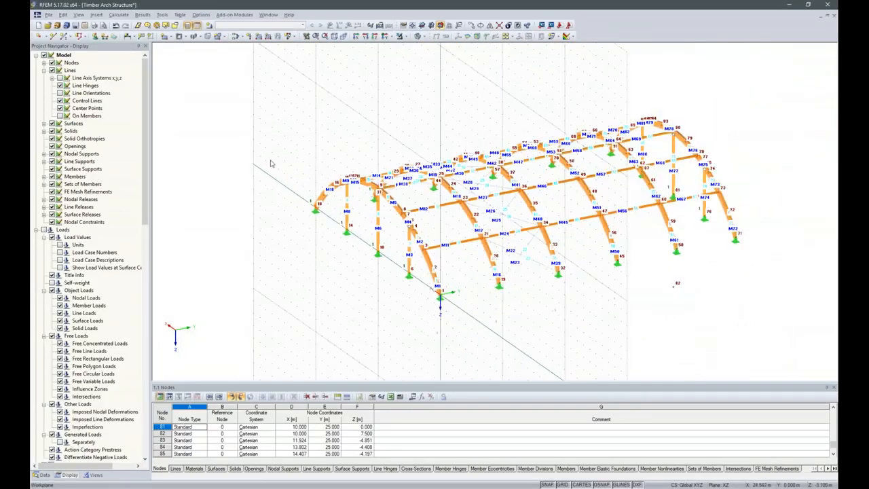
right_click(273, 282)
click(319, 102)
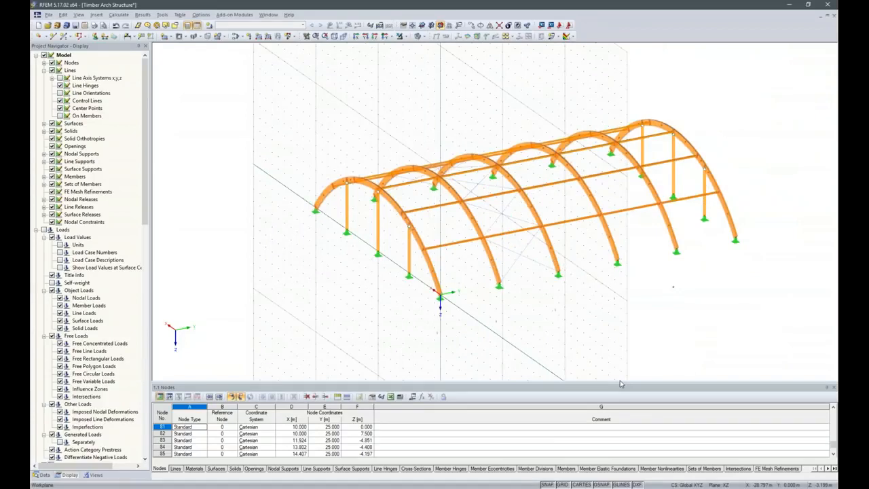
Step: Create load case LC1 "Self-weight + Roof System" in the Permanent category with self-weight active and a Z factor of 1.000
click(211, 25)
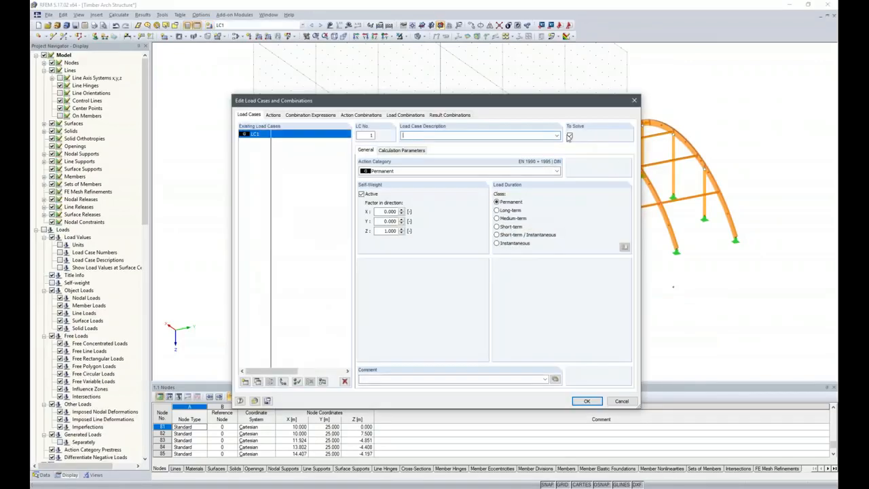
click(557, 135)
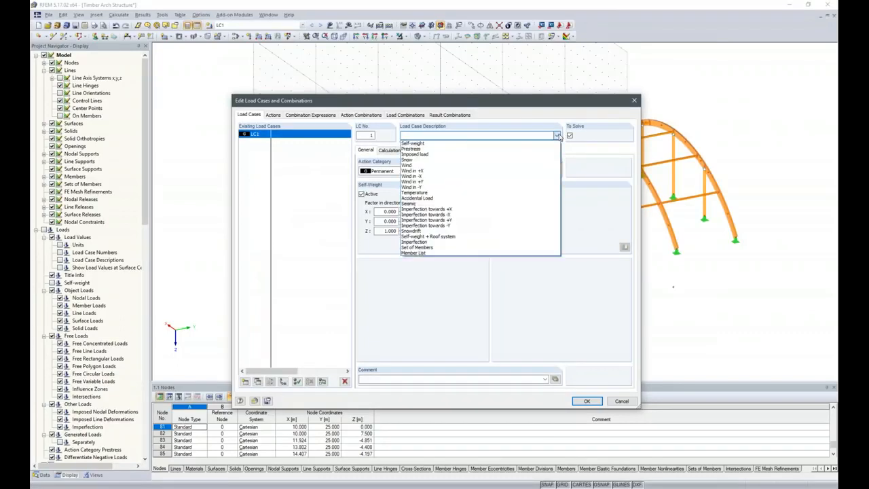
click(449, 143)
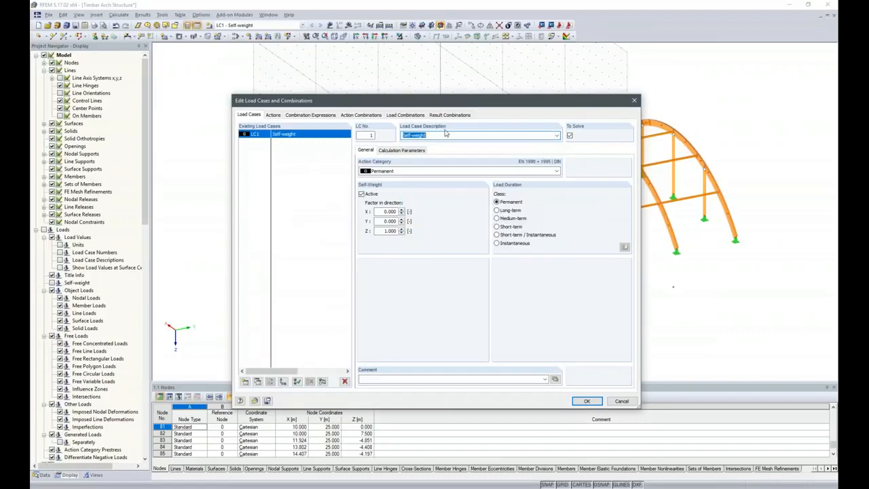
click(445, 135)
click(588, 402)
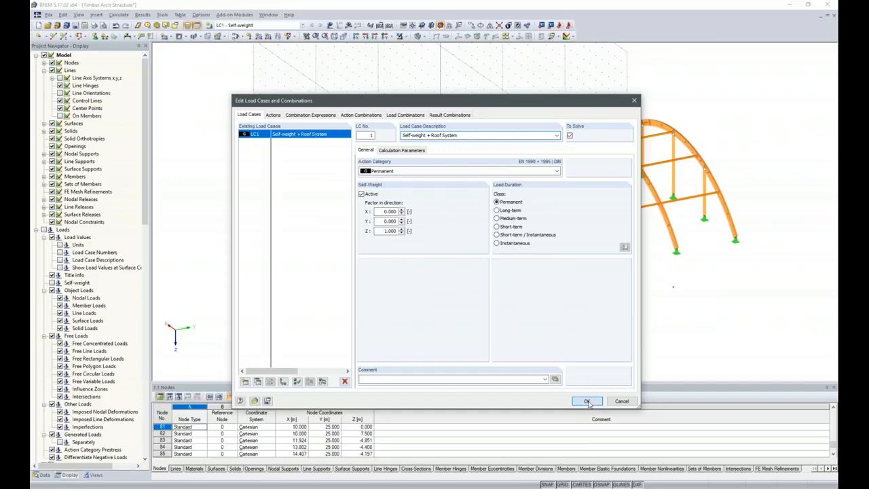
Step: Apply a uniform 1.5 kN/m force in global ZL to the sets of members of the four inner arches
ctrl+middle_drag(699, 330, 563, 326)
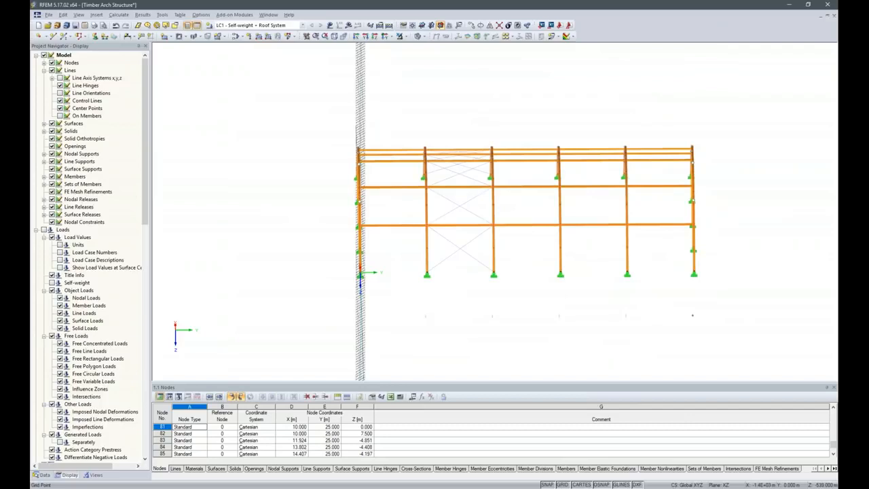
click(261, 36)
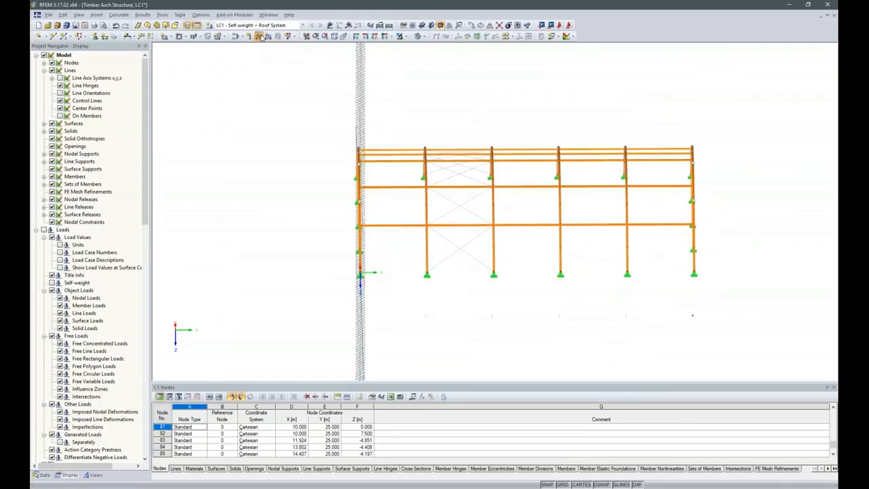
click(313, 149)
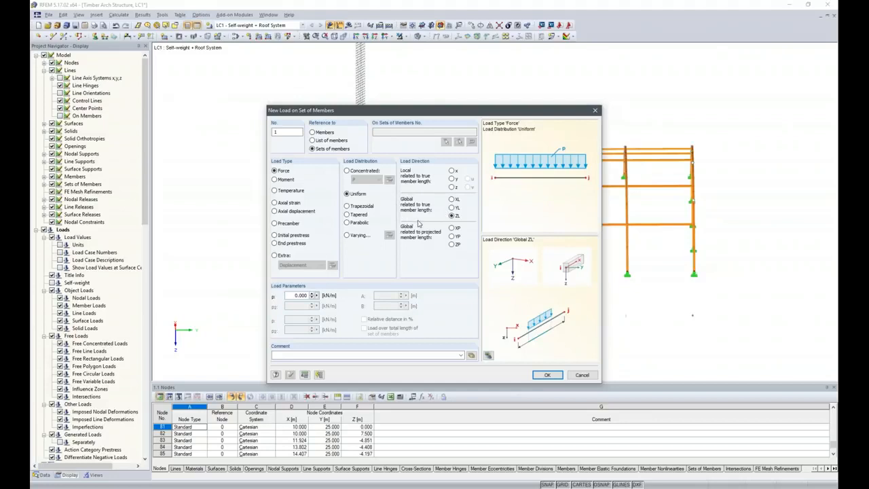
click(291, 293)
text(1,5)
click(547, 375)
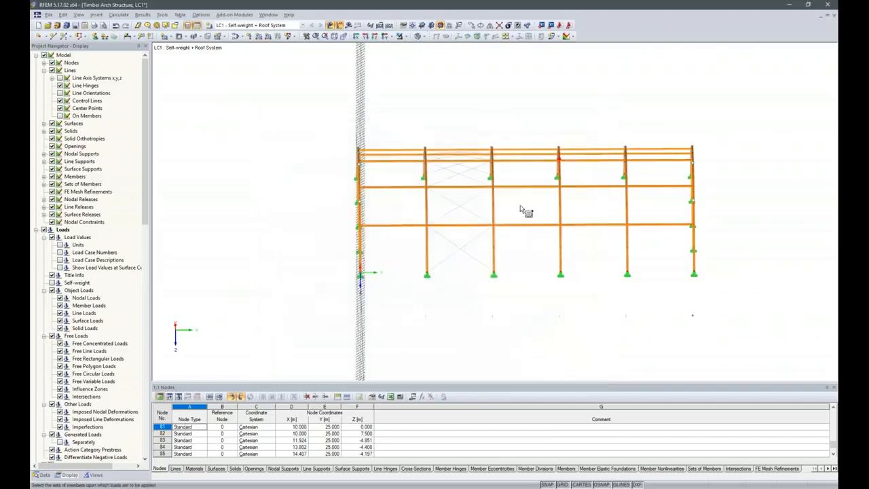
drag(401, 123, 650, 346)
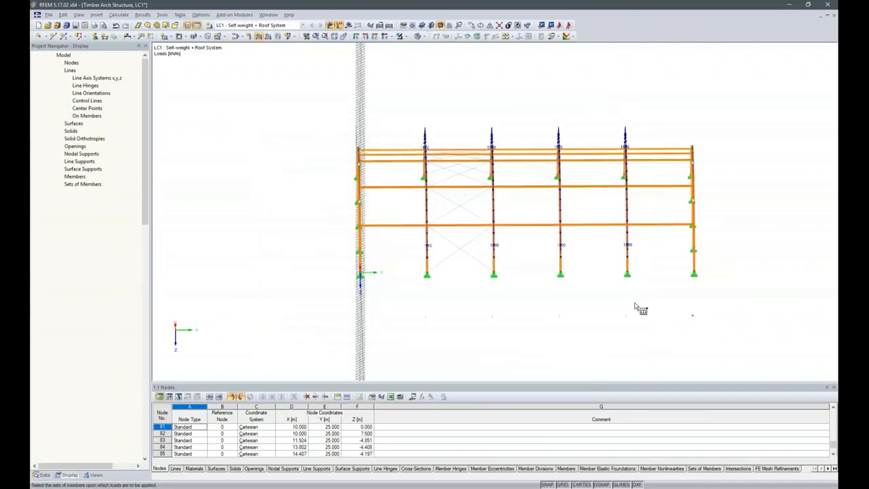
key(Escape)
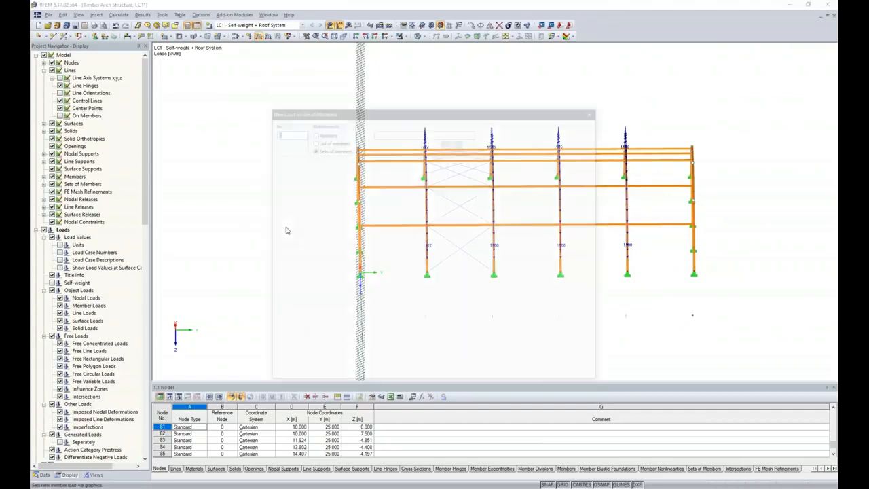
Step: Apply a uniform 0.75 kN/m force in global ZL to the sets of members of the two end arches
drag(296, 297, 451, 307)
text(0,75)
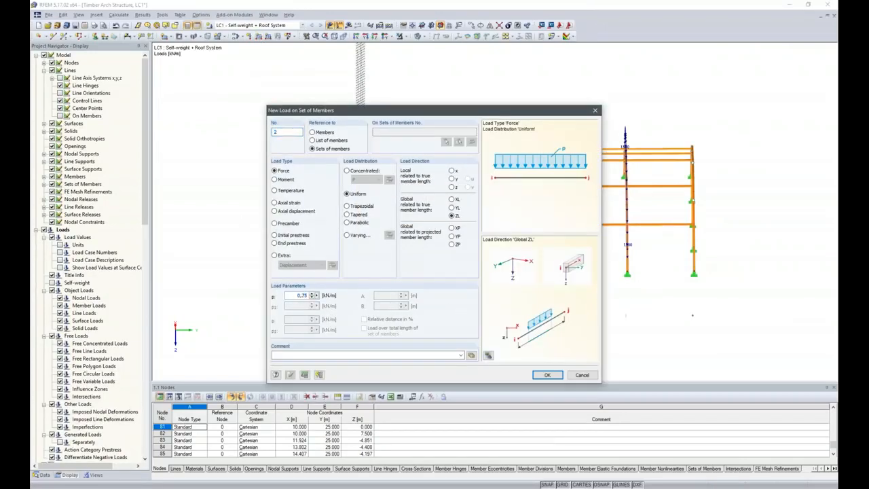
click(550, 375)
drag(328, 117, 380, 301)
drag(688, 111, 726, 309)
ctrl+middle_drag(553, 335, 642, 314)
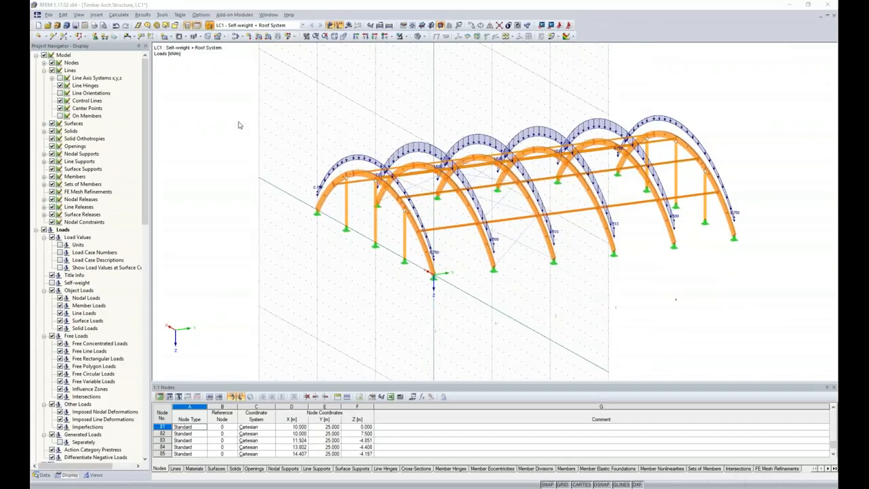
Step: Create load case LC2 "Snow" with action category Snow (H ≤ 1000 m a.s.l.) and short-term load duration
click(557, 136)
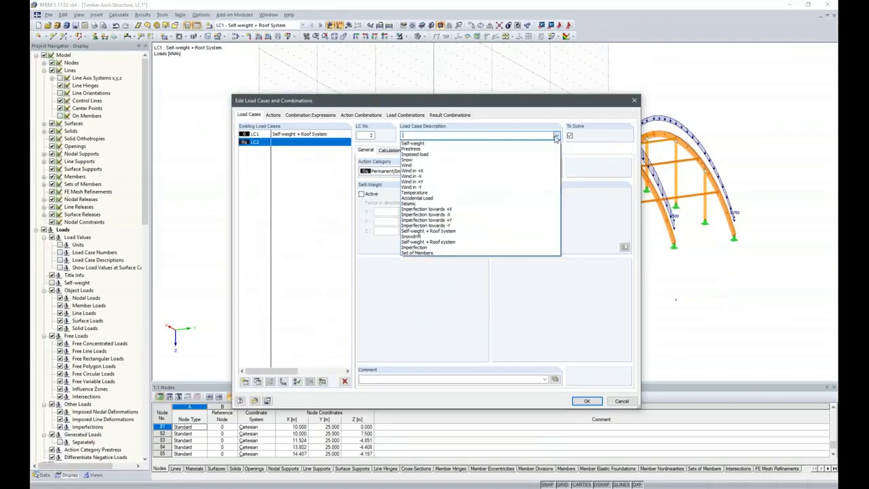
click(456, 165)
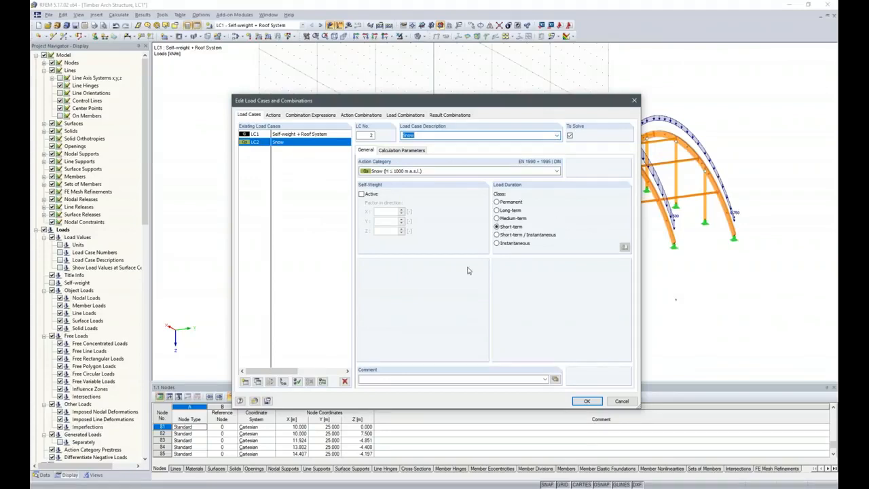
click(587, 400)
Step: Apply a uniform 3.4 kN/m snow force in projected direction ZP to the sets of members of the four inner arches
ctrl+middle_drag(647, 317, 542, 314)
click(258, 37)
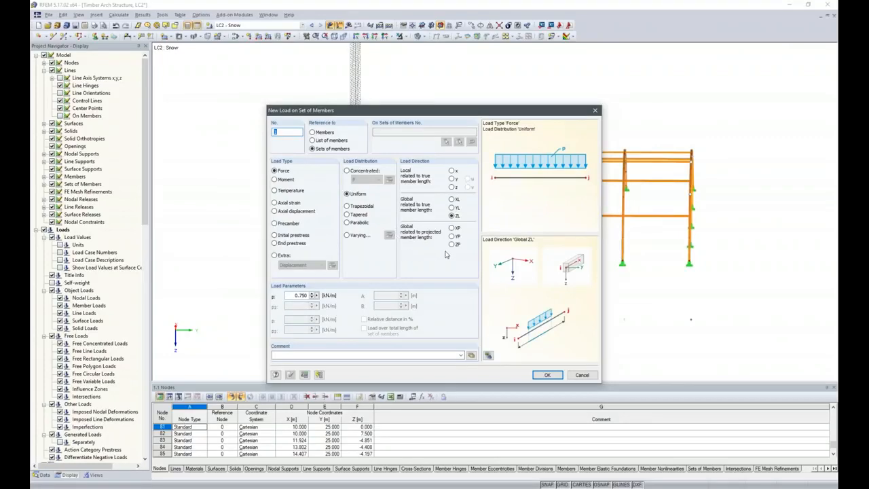
click(452, 244)
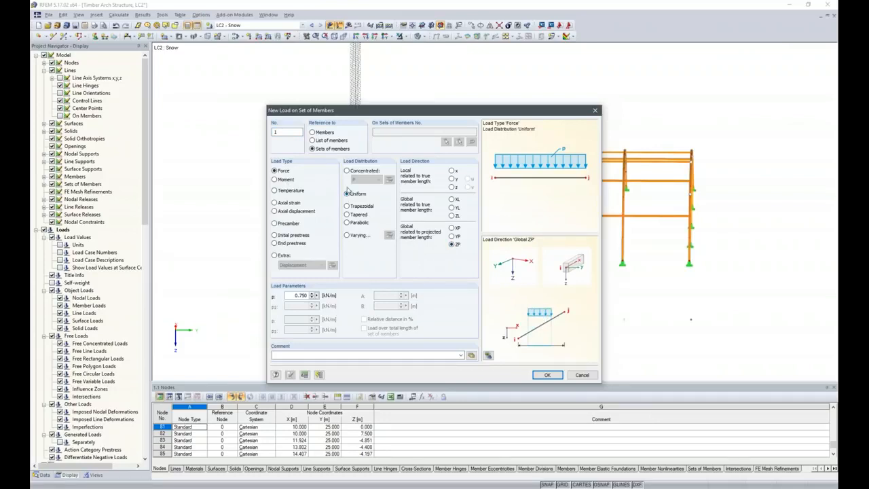
double_click(293, 296)
text(3.400)
click(676, 465)
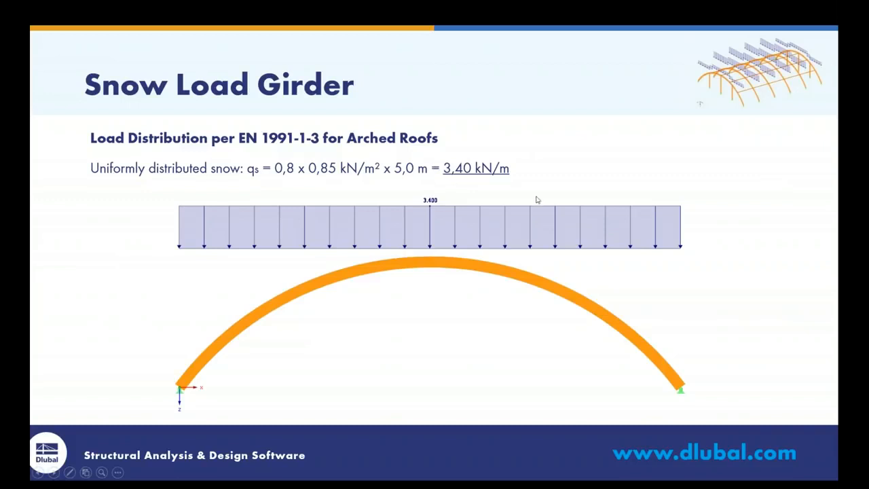
key(alt+Tab)
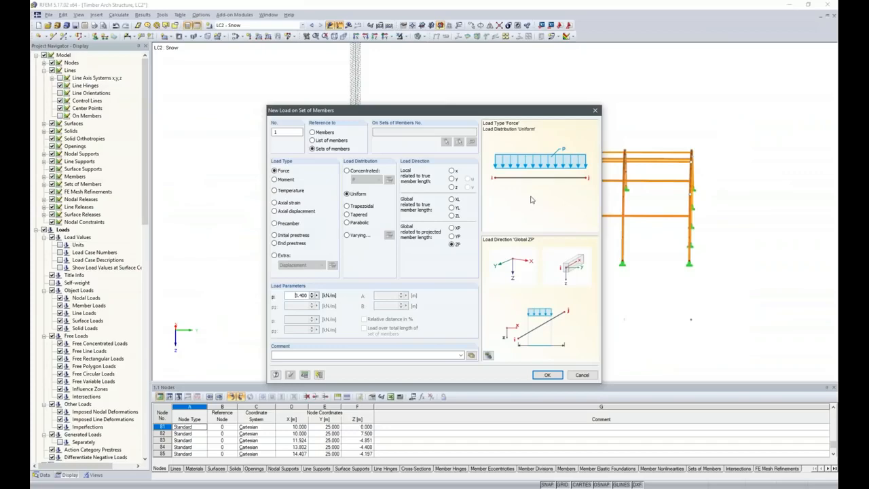
click(546, 375)
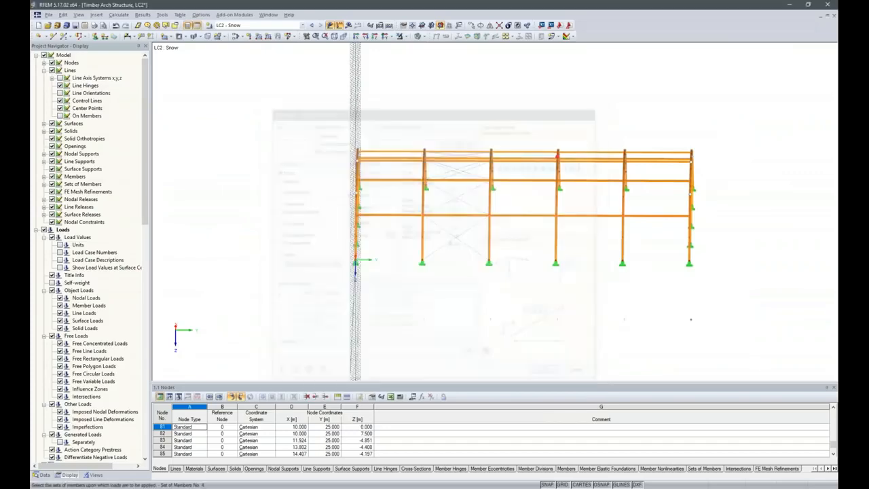
drag(374, 124, 645, 362)
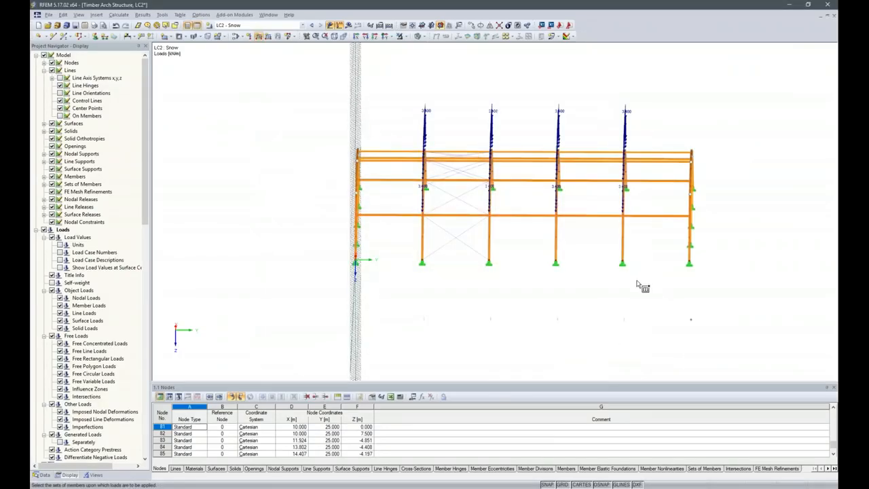
ctrl+middle_drag(440, 303, 642, 302)
ctrl+middle_drag(436, 336, 539, 264)
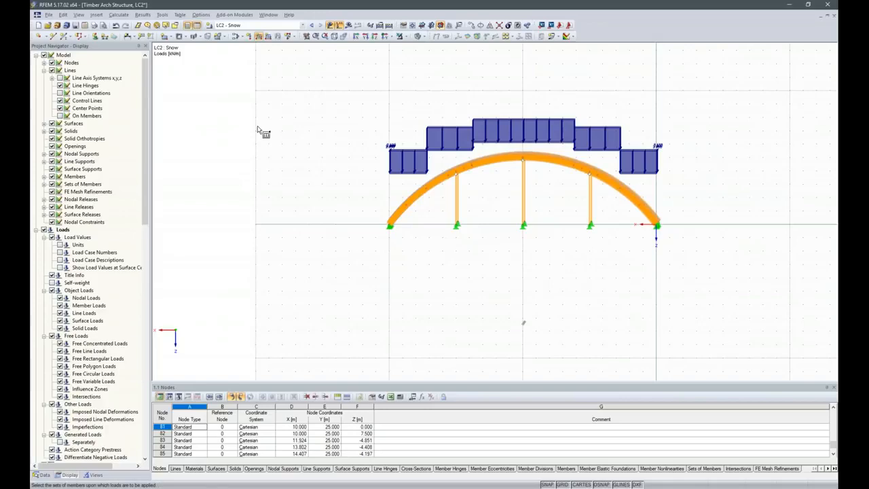
Step: Apply a uniform 1.7 kN/m snow force in projected direction ZP to the sets of members of the two end arches
ctrl+middle_drag(734, 234, 464, 306)
click(259, 37)
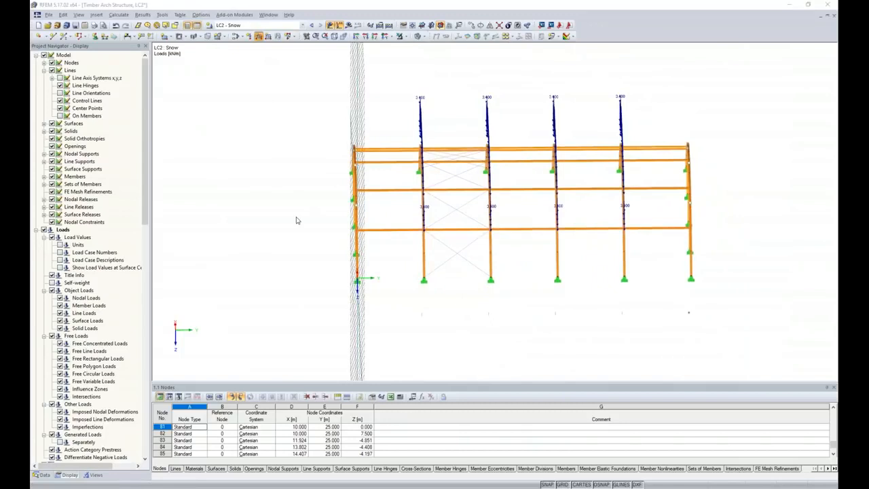
double_click(291, 294)
text(1,7)
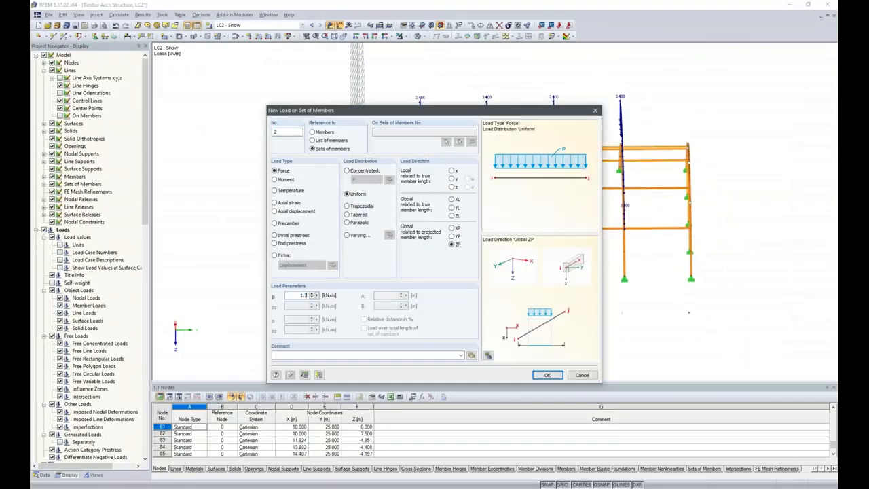
click(547, 374)
drag(306, 102, 381, 316)
drag(664, 113, 721, 313)
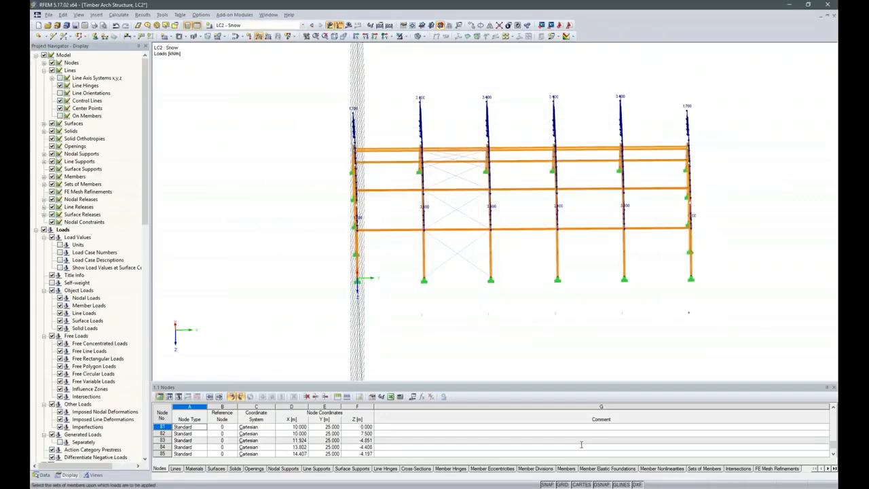
Step: Create load case LC3 "Snowdrift" with action category Snow (H ≤ 1000 m a.s.l.) and short-term load duration
click(670, 474)
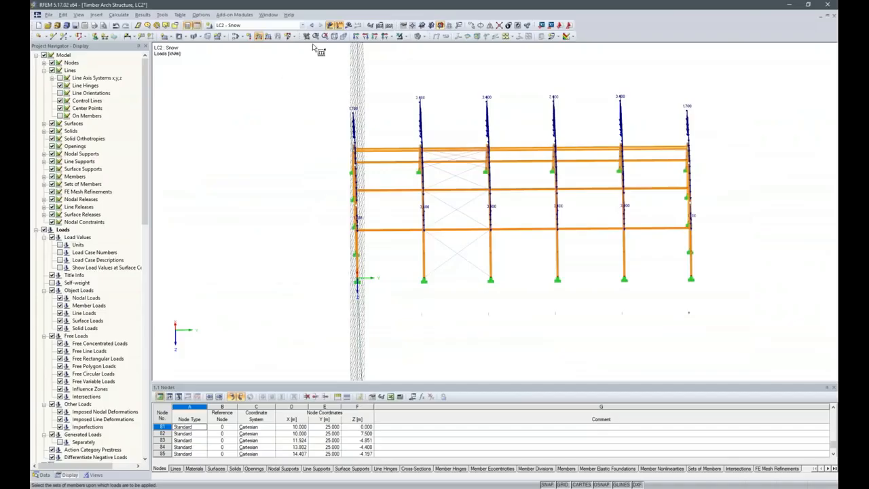
click(209, 26)
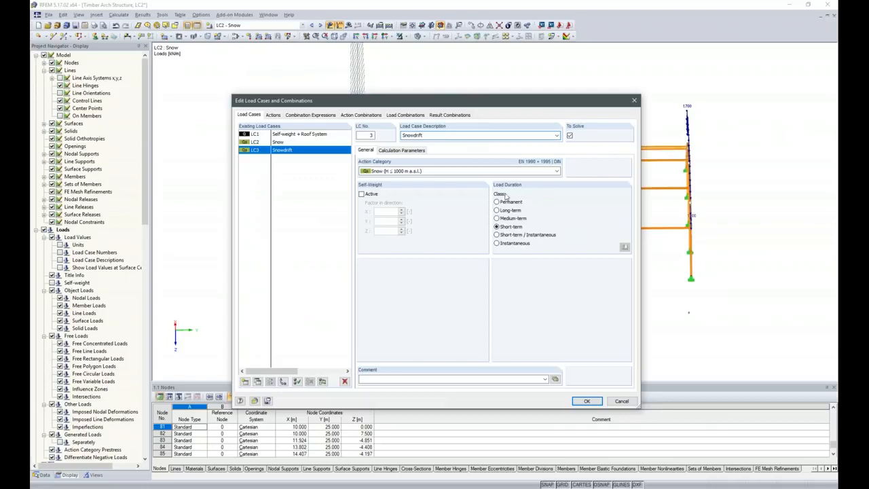
click(588, 401)
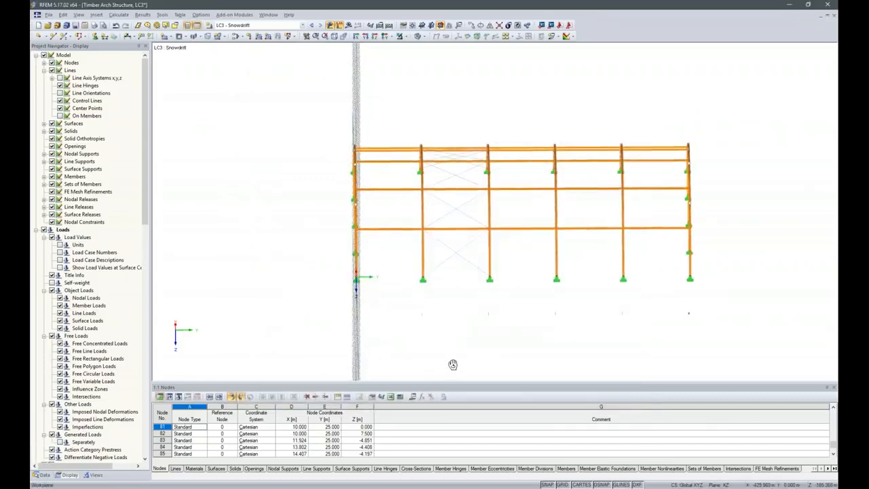
Step: Start a varying ZP force on sets of members with 0 kN/m at 0 m, 8.5 kN/m at 5 m and 0 kN/m at 10 m
click(258, 36)
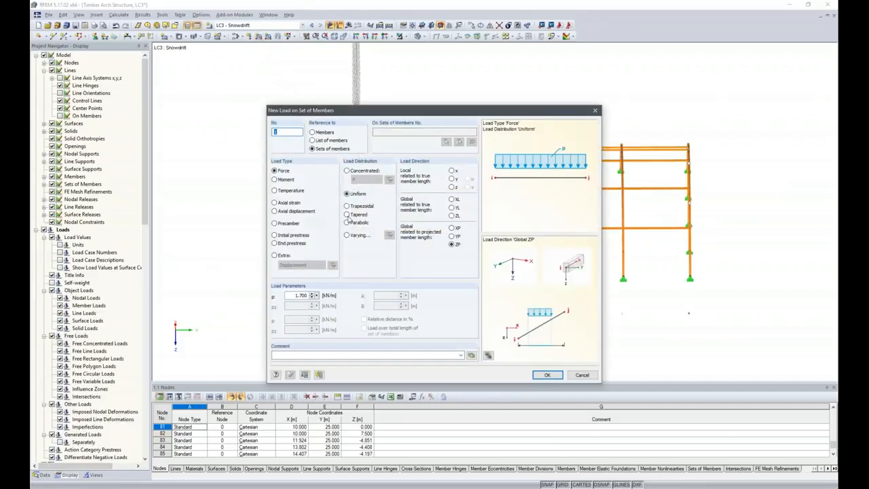
click(348, 235)
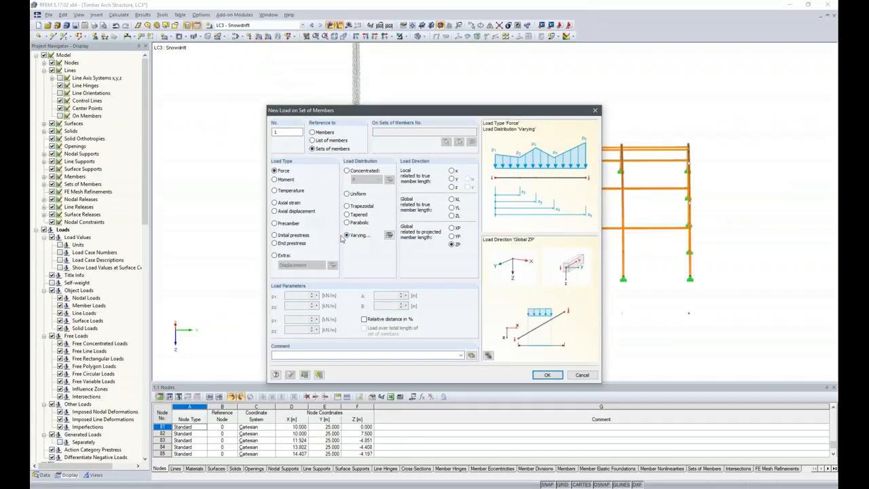
click(390, 236)
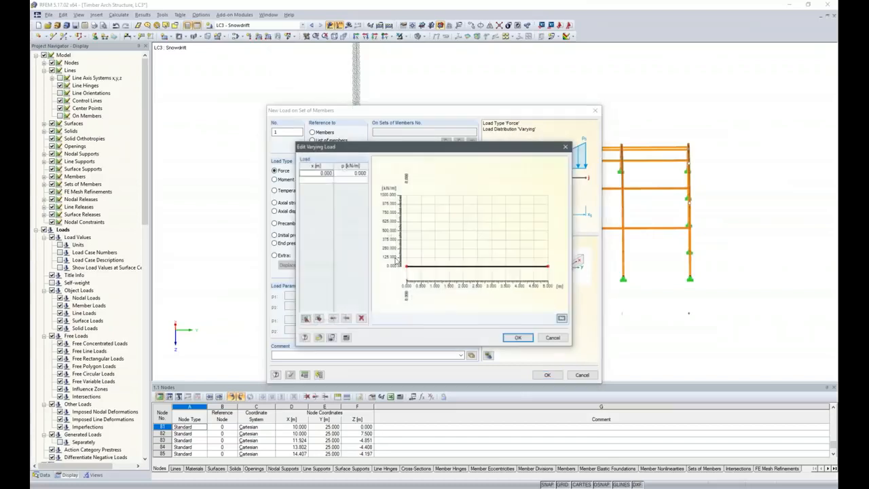
click(349, 174)
key(Tab)
text(5)
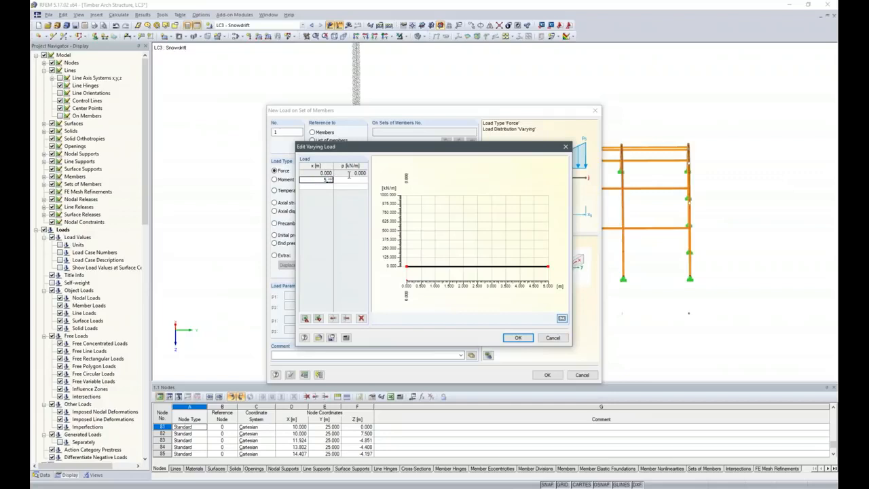
key(Tab)
text(8.5)
key(Tab)
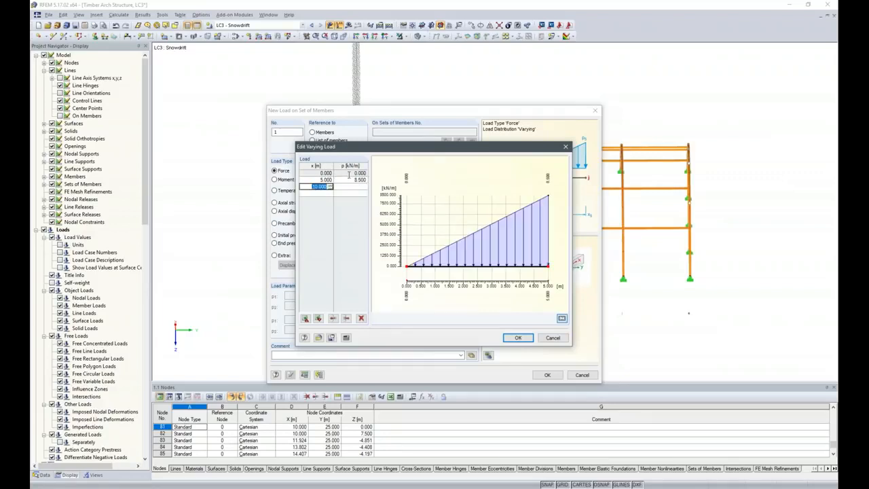
key(Tab)
text(0)
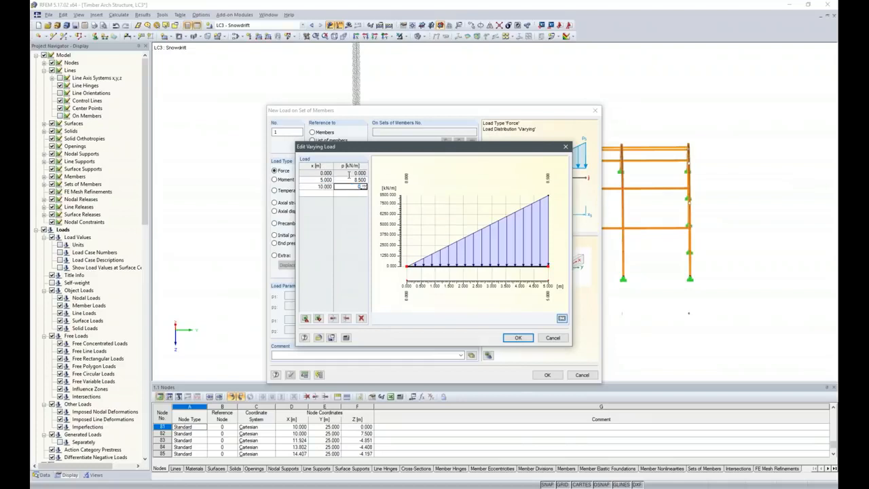
Step: Complete the varying load with 4.25 kN/m at 15 m and 0 kN/m at 20 m
key(Tab)
text(4)
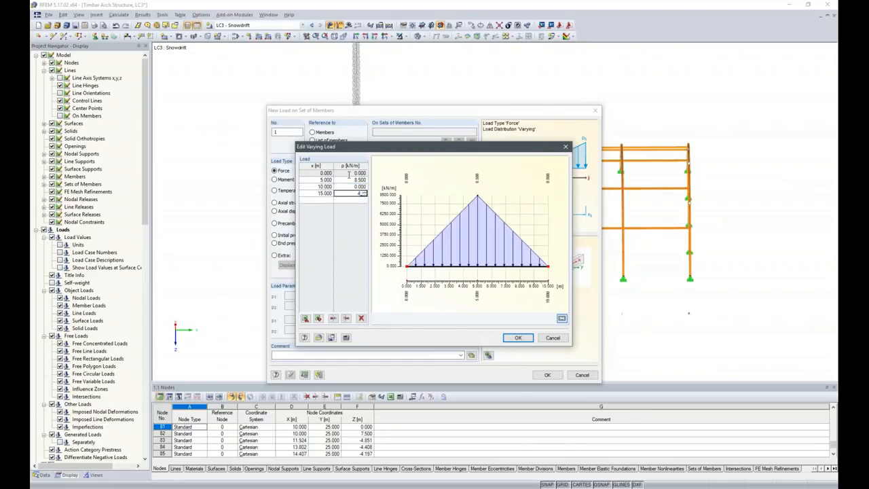
text(.25)
key(Tab)
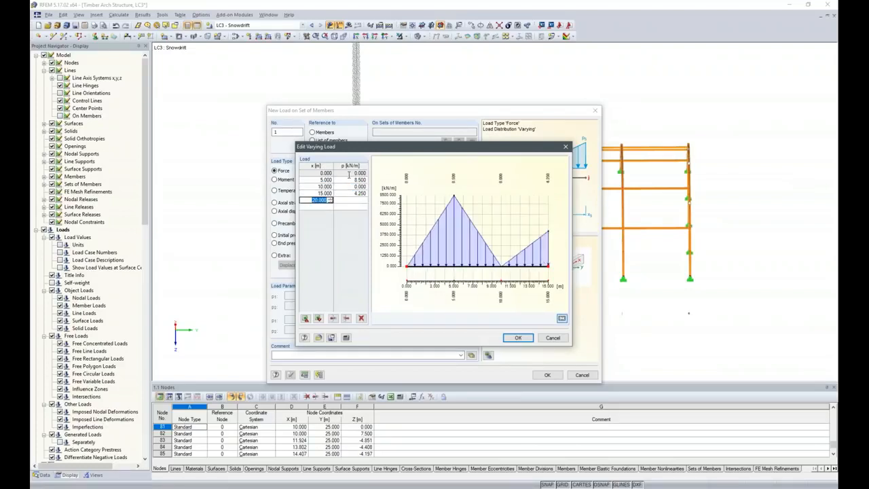
key(Tab)
text(0)
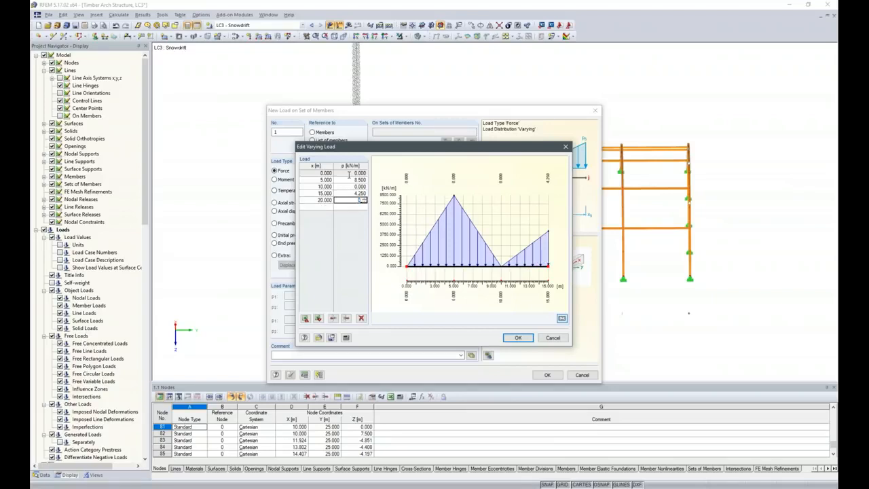
key(Tab)
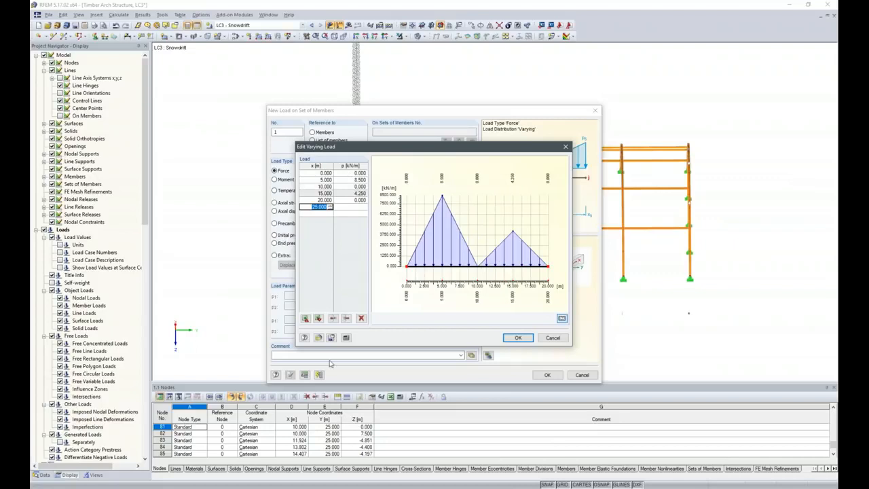
click(515, 339)
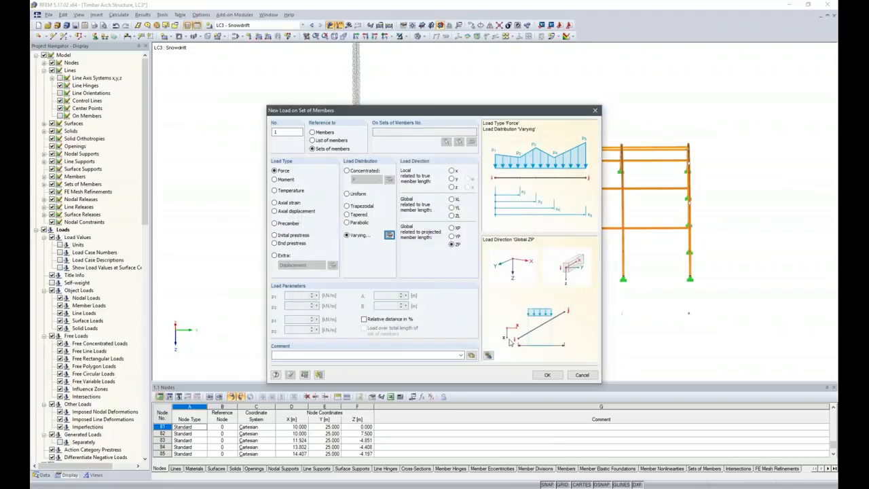
Step: Assign the varying snowdrift load to the sets of members of the four inner arches
click(548, 376)
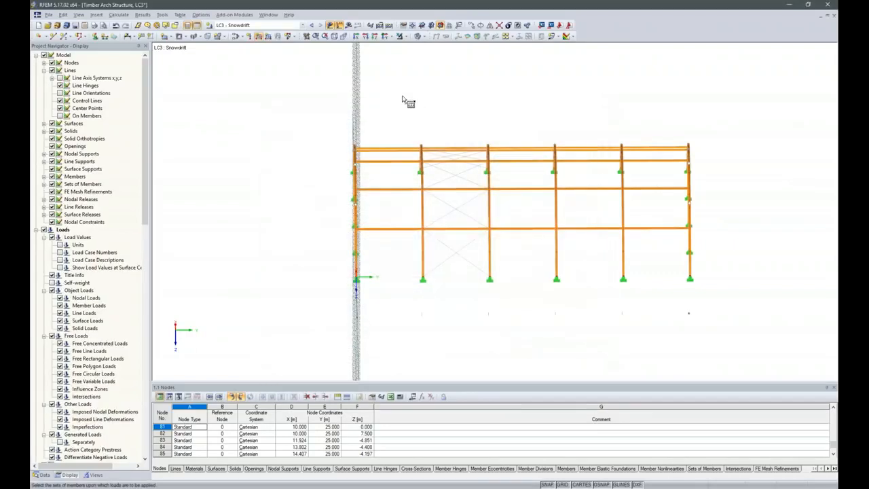
drag(614, 339, 661, 351)
ctrl+middle_drag(481, 317, 552, 343)
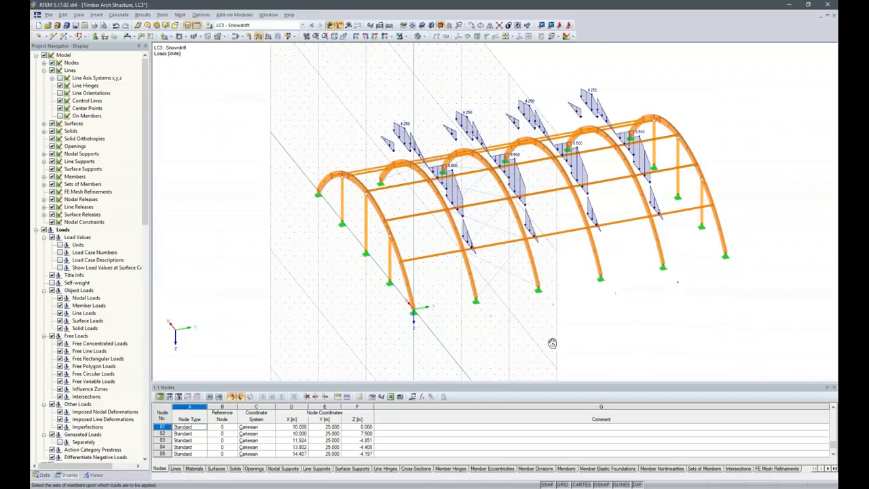
Step: Define a second varying load on sets of members with peaks of 4.25 kN/m at 5 m and 2.125 kN/m at 15 m
mouse_move(433, 487)
ctrl+middle_drag(621, 349, 533, 329)
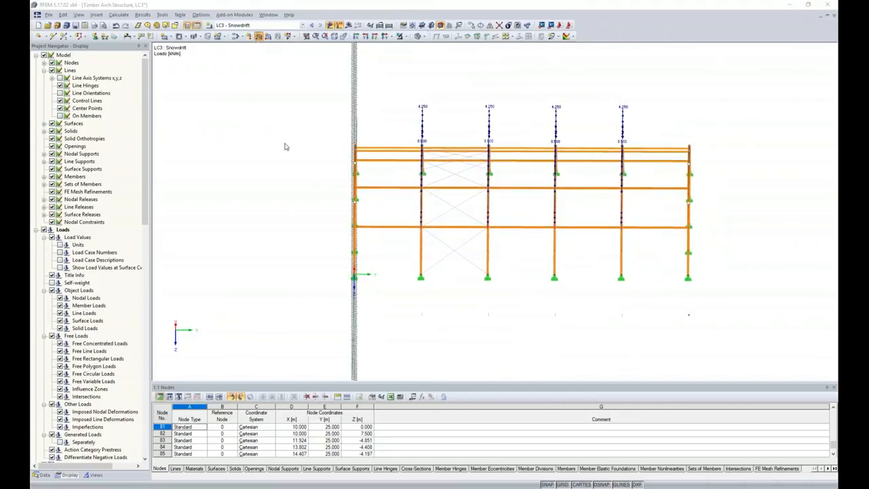
click(389, 235)
click(347, 179)
click(347, 179)
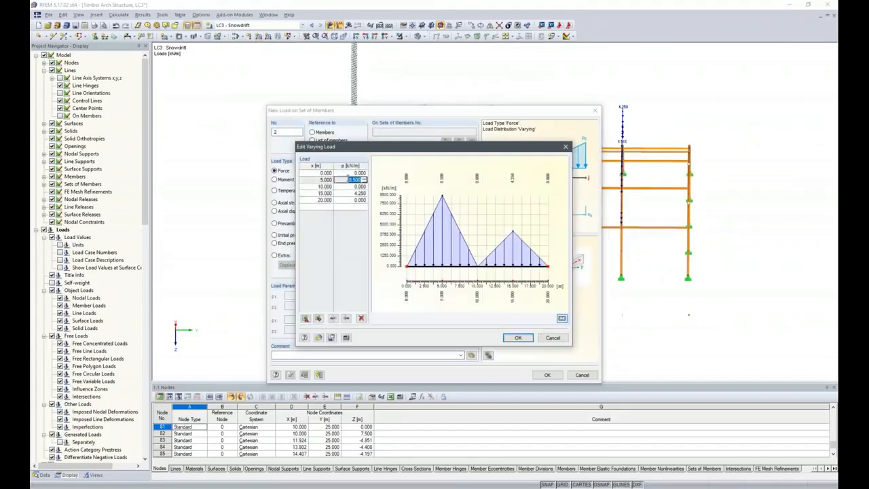
text(4.25)
key(Return)
click(356, 195)
text(2.)
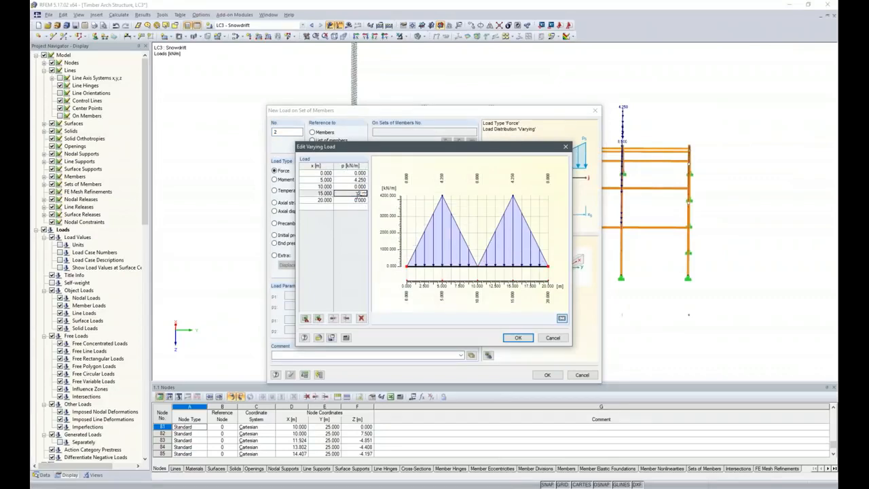
text(125)
key(Return)
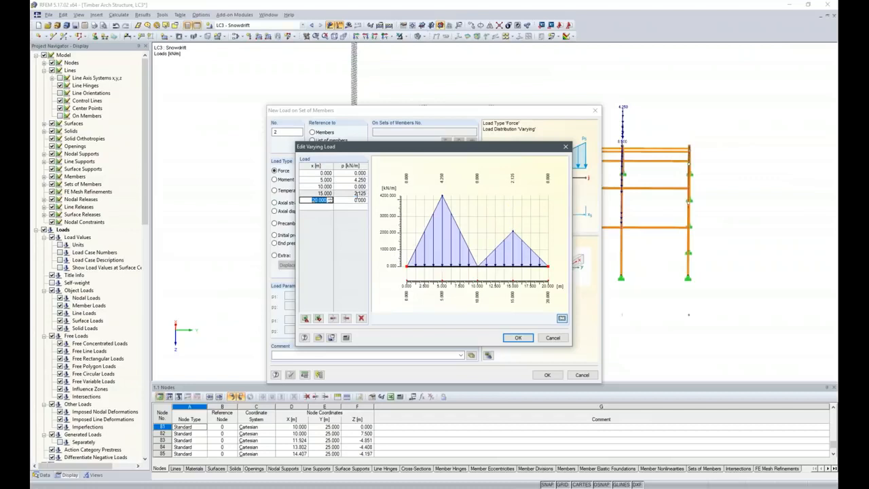
click(518, 338)
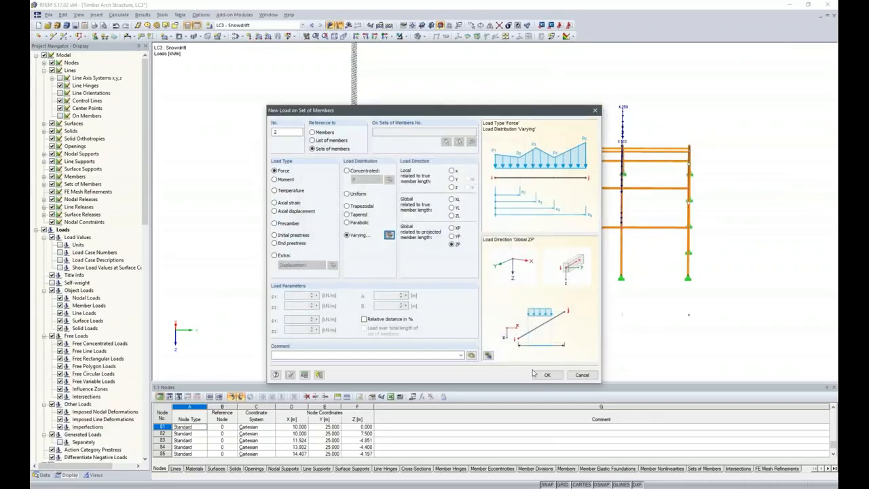
Step: Assign the reduced varying snowdrift load to the sets of members of the two end arches
click(544, 375)
click(354, 170)
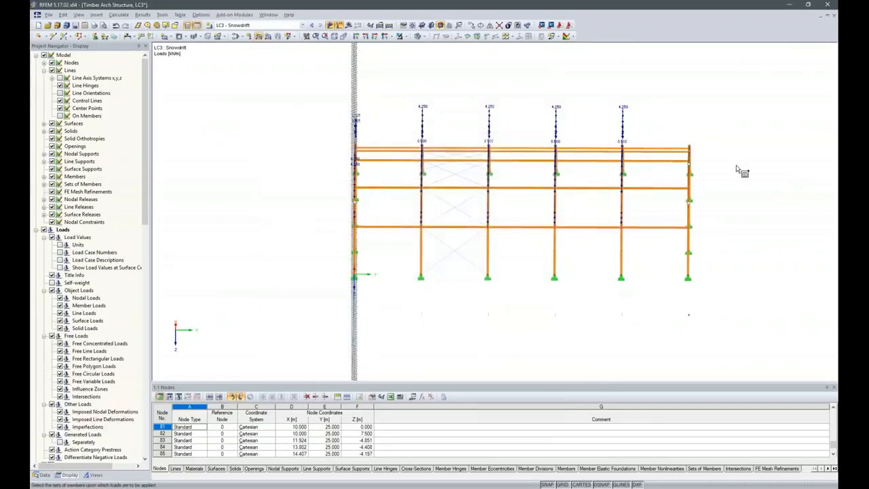
drag(670, 112, 717, 330)
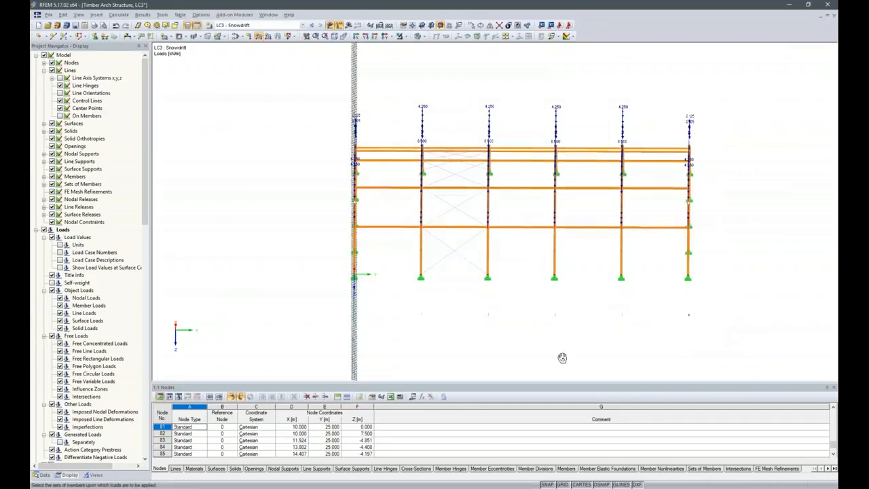
ctrl+middle_drag(563, 357, 705, 311)
ctrl+middle_drag(426, 323, 506, 321)
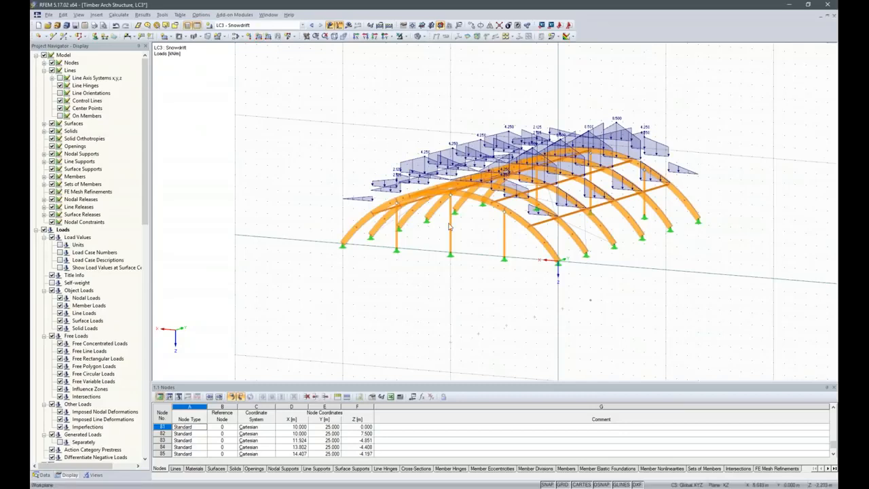
Step: Create load case LC4 "Wind in +X" with action category Wind and short-term load duration
click(209, 29)
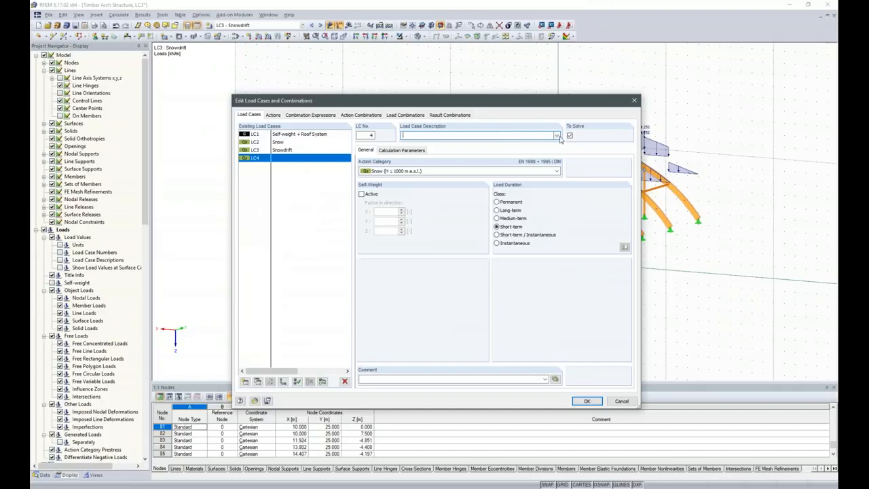
drag(534, 107, 527, 71)
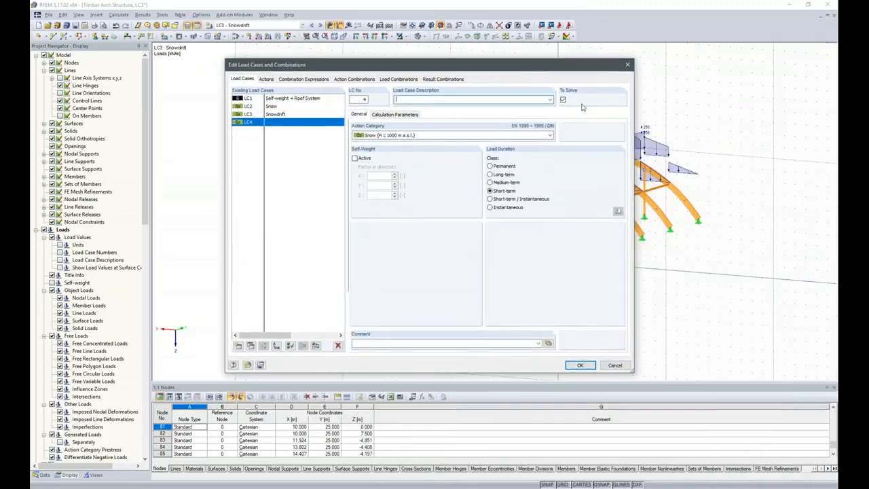
click(553, 101)
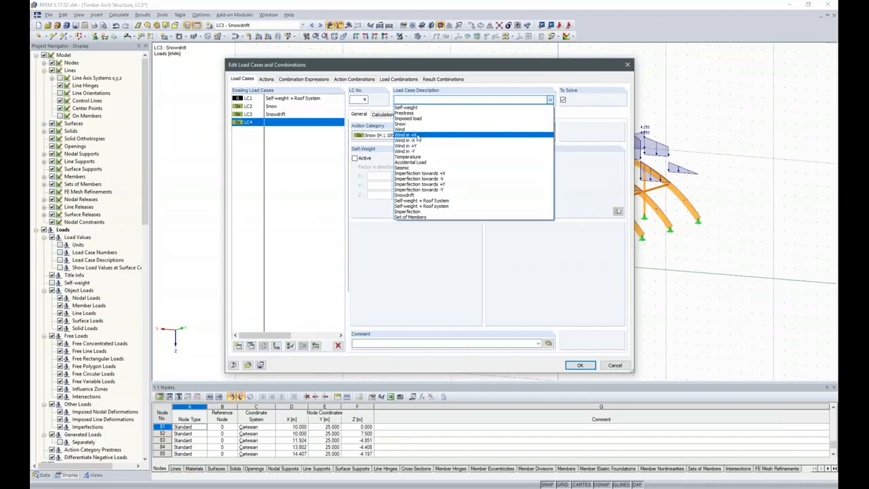
click(466, 139)
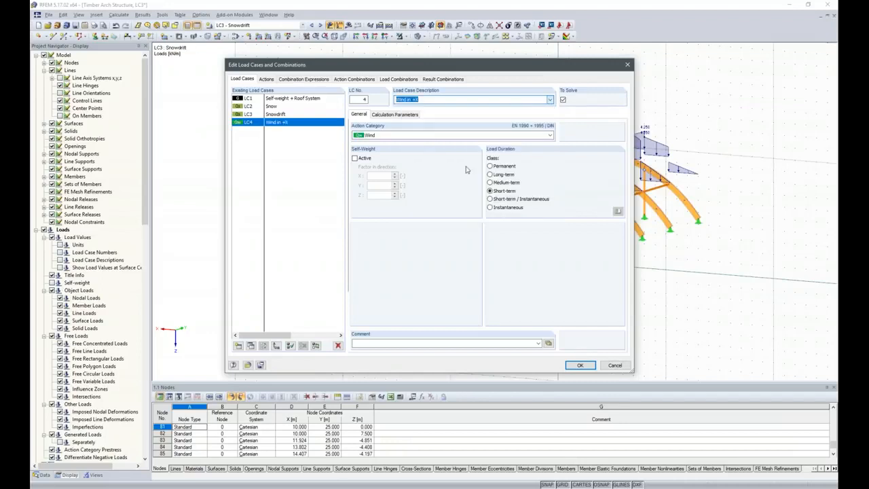
Step: Confirm the load case "Wind in +X" and consult the lateral wind load slide for zones A, B and C
click(580, 366)
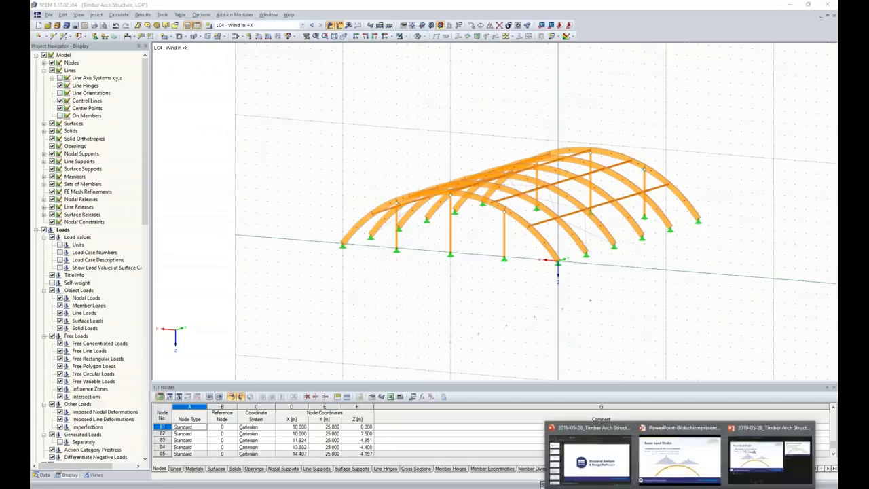
click(684, 474)
click(470, 235)
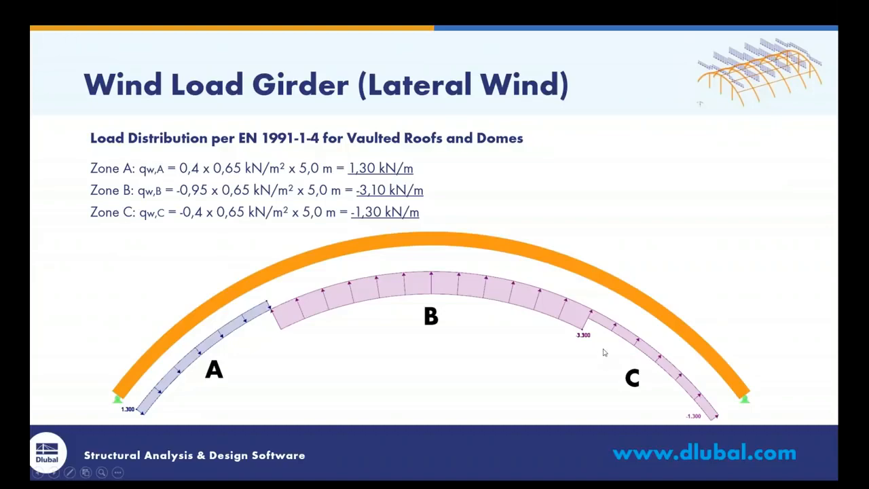
key(alt+Tab)
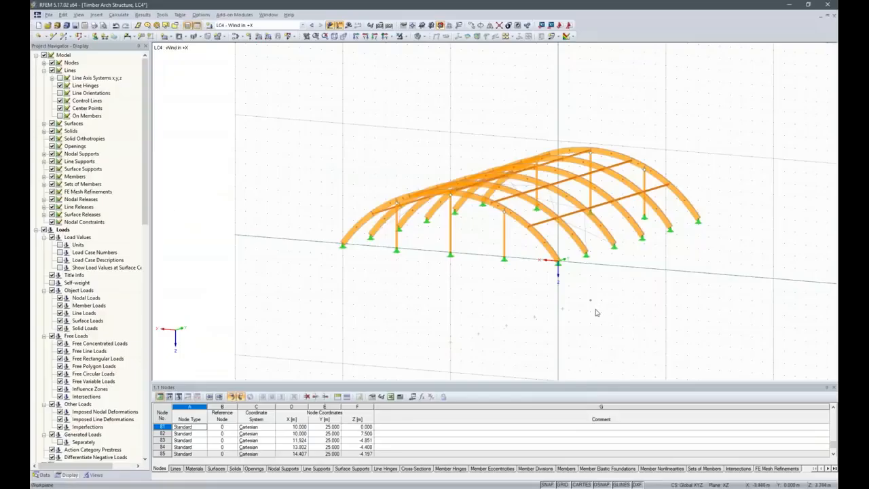
Step: Start a new varying load on sets of members, viewing the hall side-on, with relative distances in percent
ctrl+middle_drag(665, 321, 427, 357)
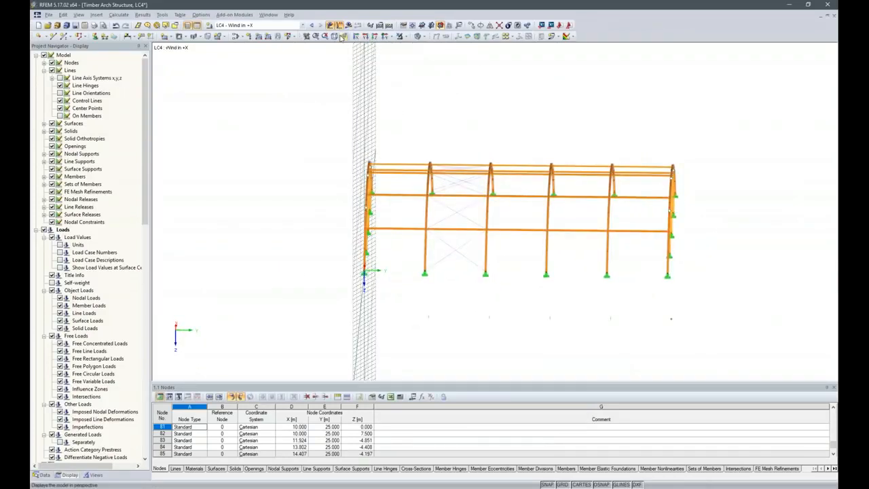
click(253, 37)
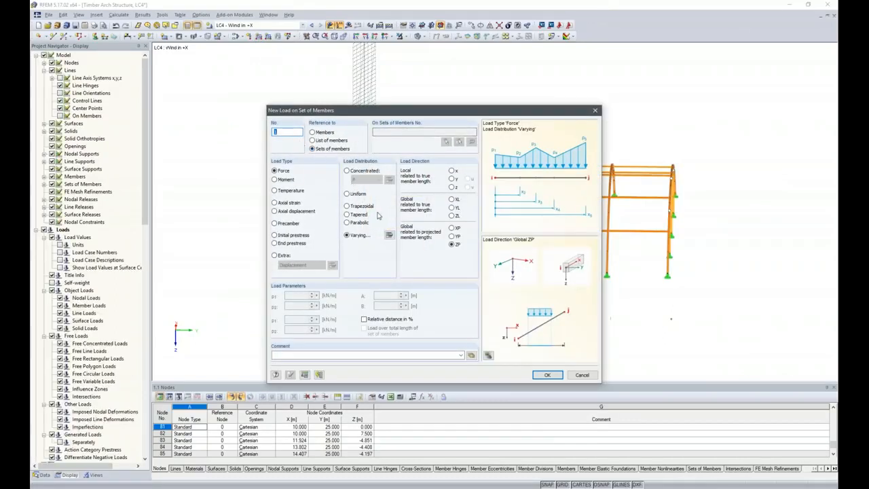
click(389, 235)
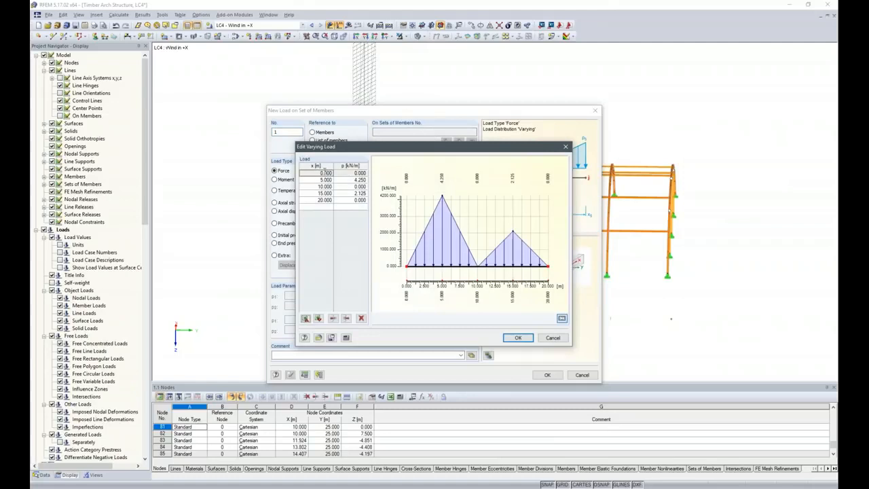
click(554, 338)
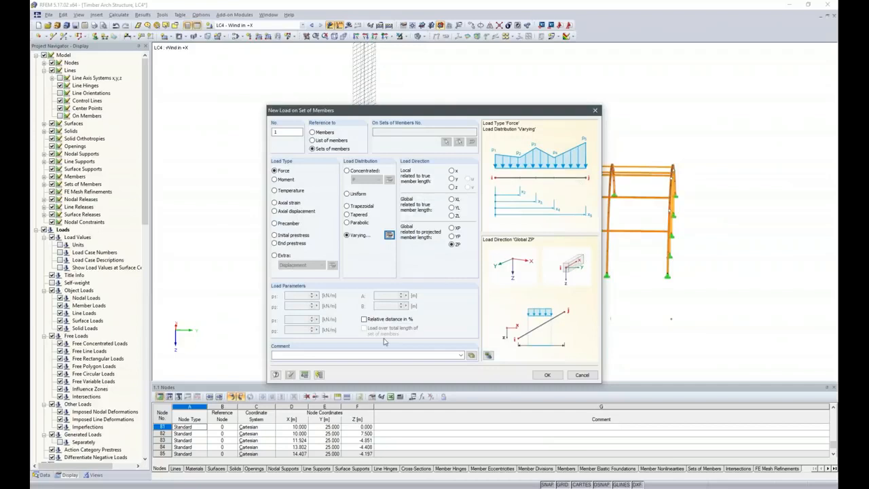
click(364, 319)
Step: Set the positions of the second and third points of the varying load to 25 %
click(390, 239)
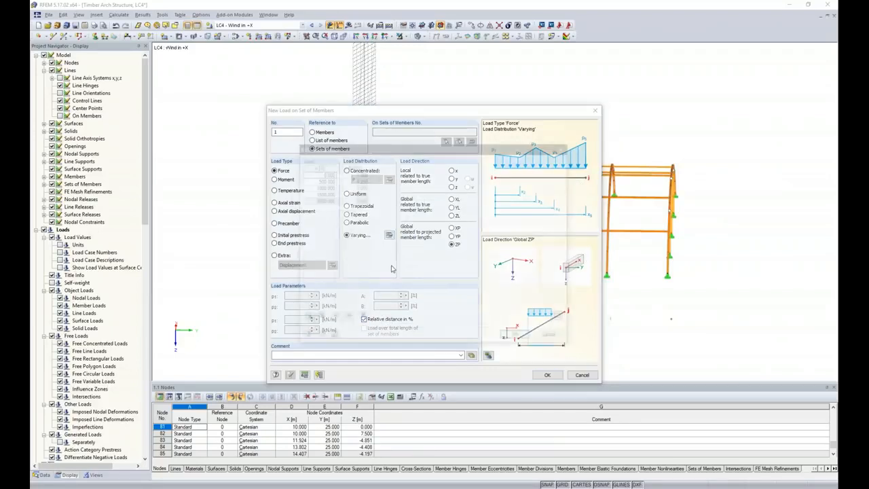
click(326, 181)
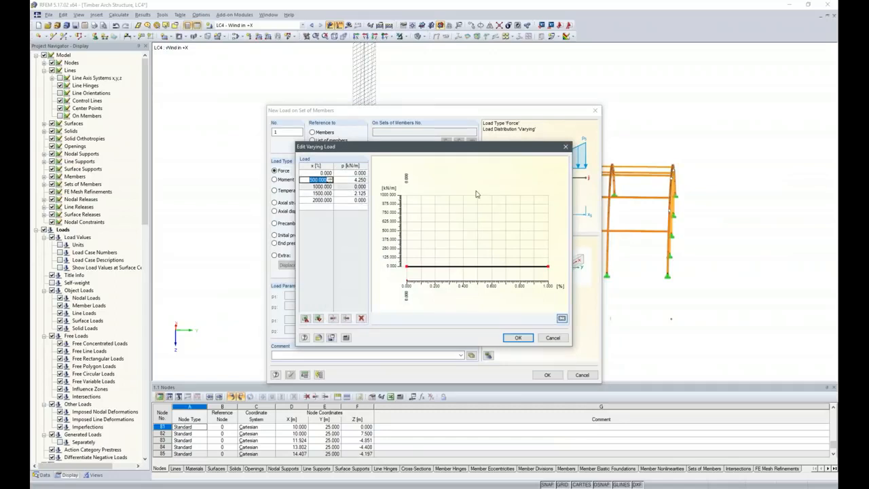
text(25)
key(Tab)
key(Tab)
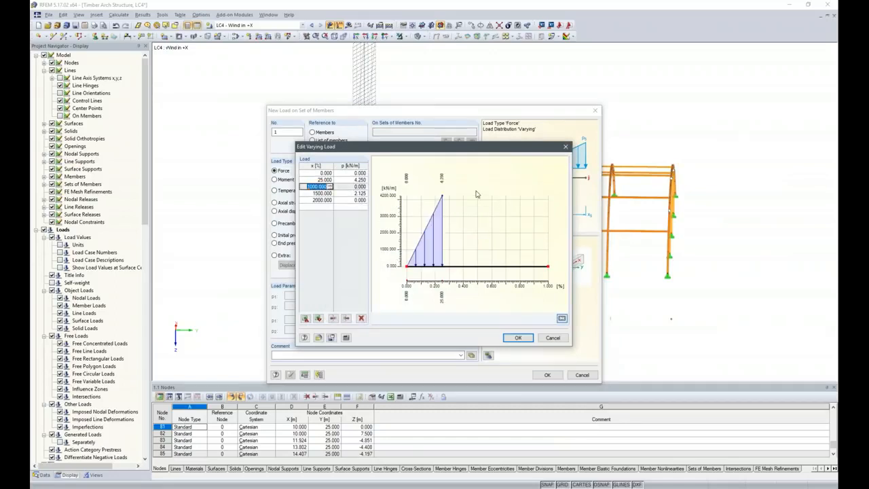
text(25)
key(Tab)
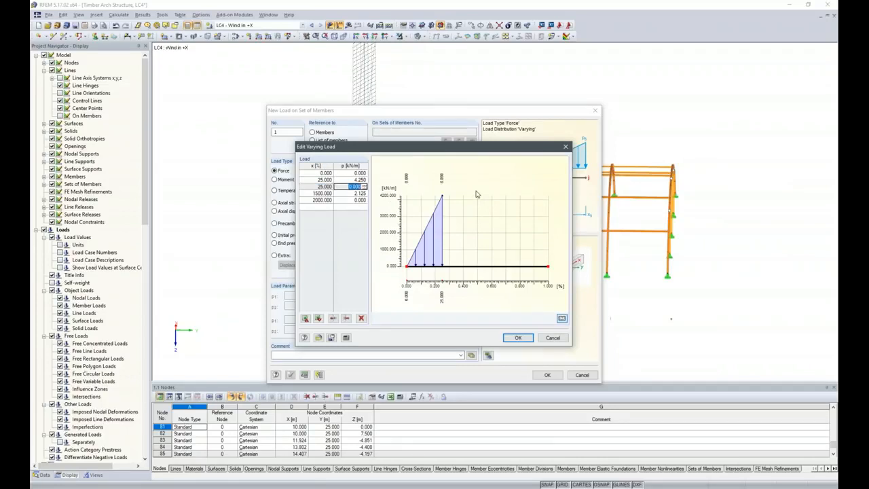
key(Tab)
Step: Set the fourth and fifth load points to 75 % and add a final point at 100 %
text(75)
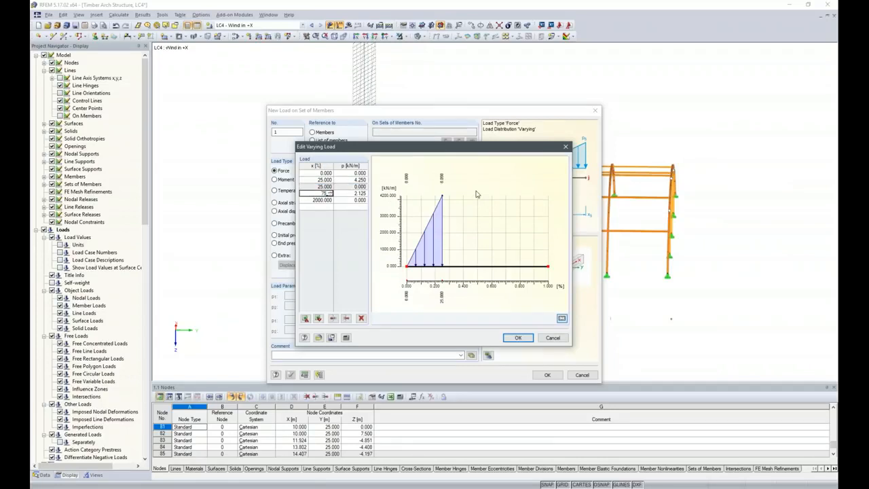
key(Tab)
key(Tab)
text(75)
key(Tab)
key(Tab)
text(1)
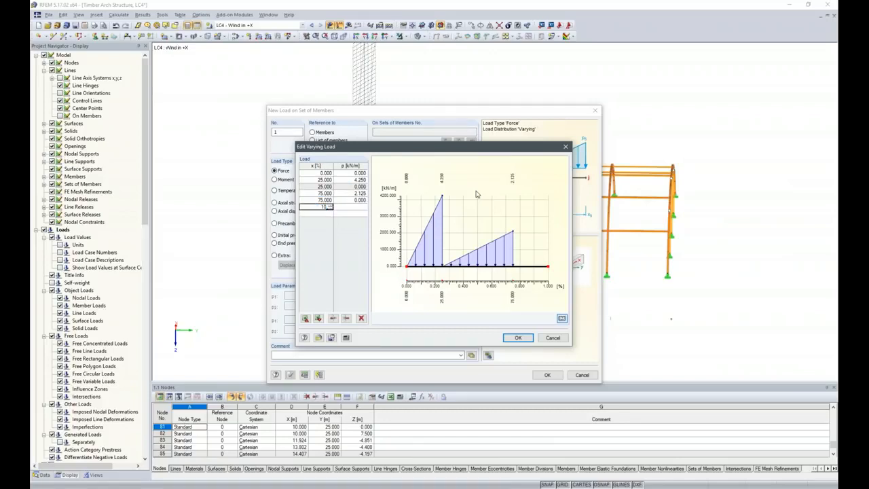
text(00)
key(Tab)
Step: Set the load at the 0 % point and the first 25 % point to 1.3 kN/m for zone A
key(Up)
key(Up)
key(Up)
key(Up)
key(Up)
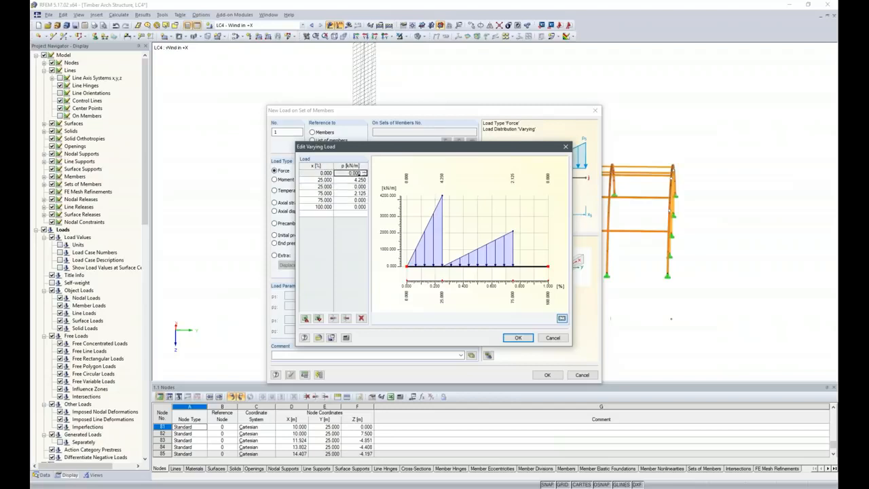
double_click(356, 175)
text(1.3)
key(Down)
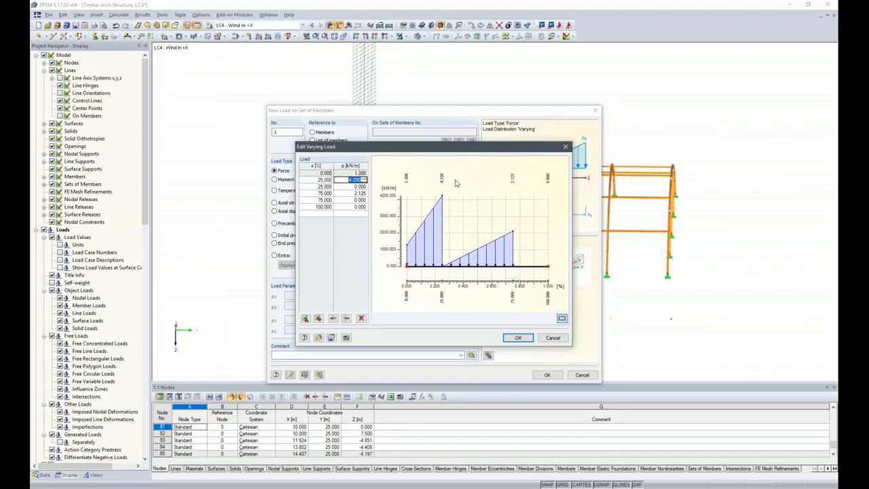
text(1.3)
key(Down)
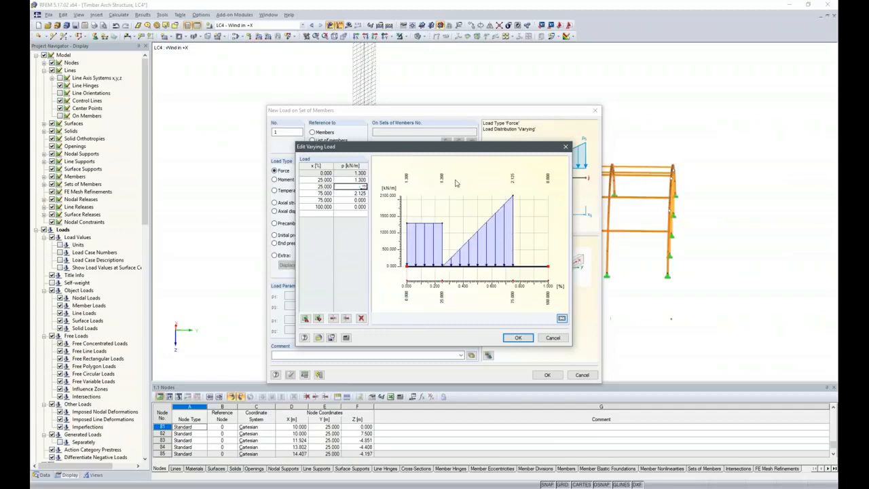
Step: Set the load at the second 25 % point and the first 75 % point to -3.1 kN/m for zone B
key(Tab)
key(Tab)
text(-3.1)
key(Tab)
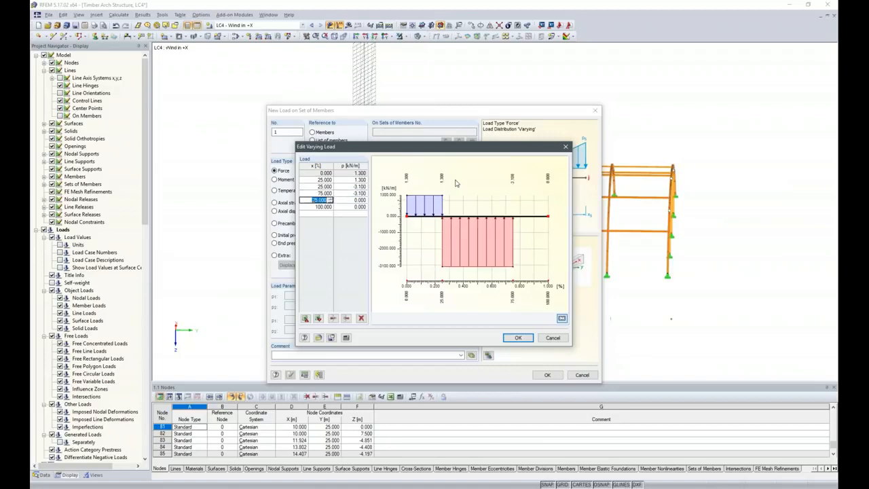
Step: Set the load at the second 75 % point and the 100 % point to -1.3 kN/m, and accept the varying load
key(Tab)
text(-1.3)
key(Tab)
key(Tab)
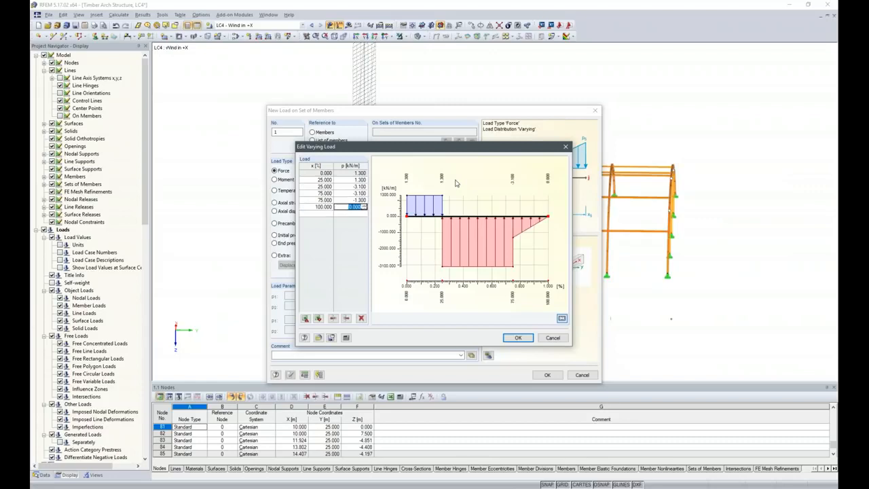
text(-1.3)
key(Tab)
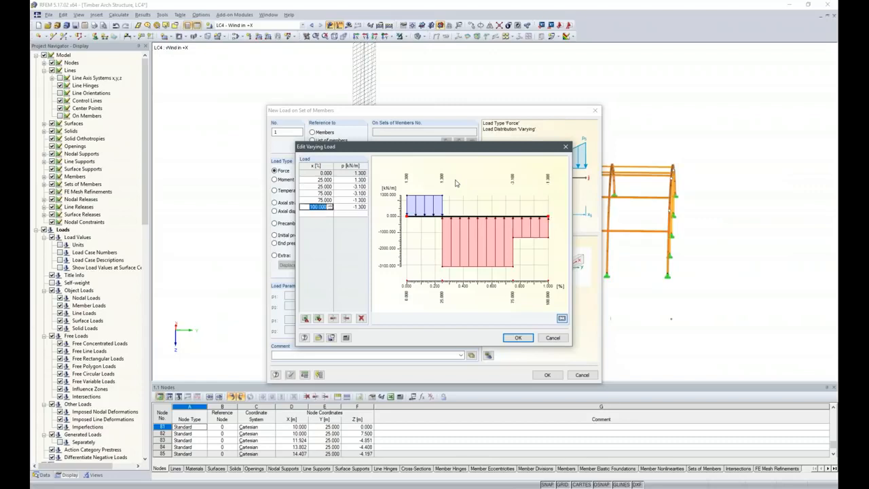
click(518, 337)
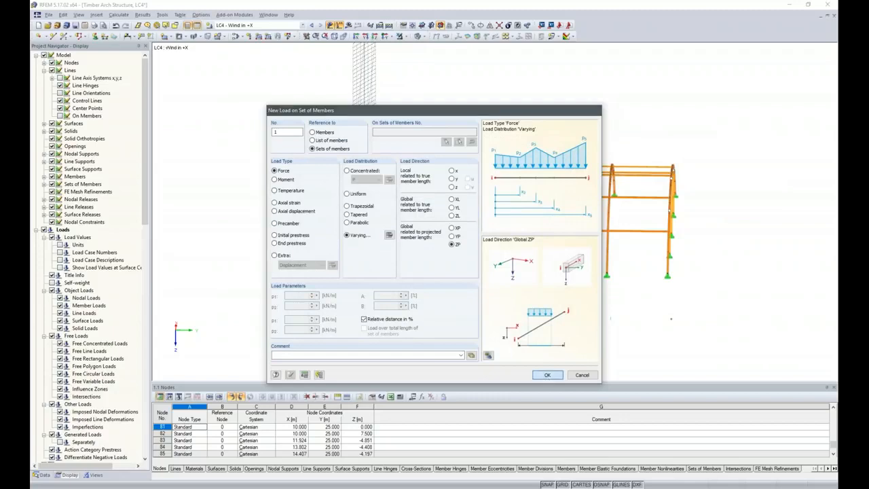
Step: Try to apply the varying wind load in global ZP direction to the four inner arches
click(547, 375)
drag(396, 125, 603, 373)
ctrl+middle_drag(443, 330, 508, 342)
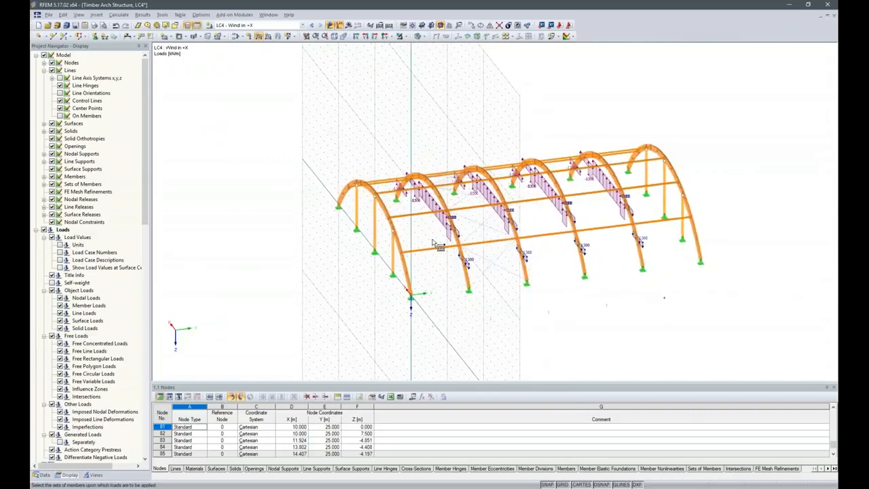
key(Escape)
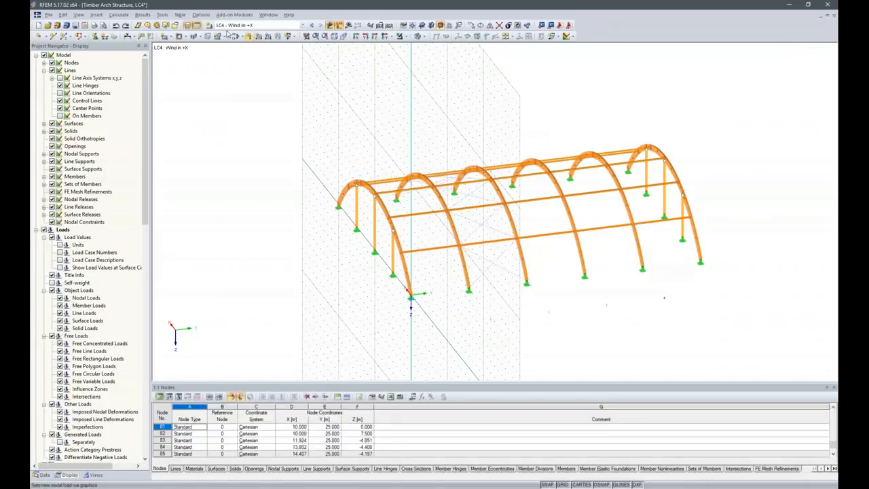
click(311, 25)
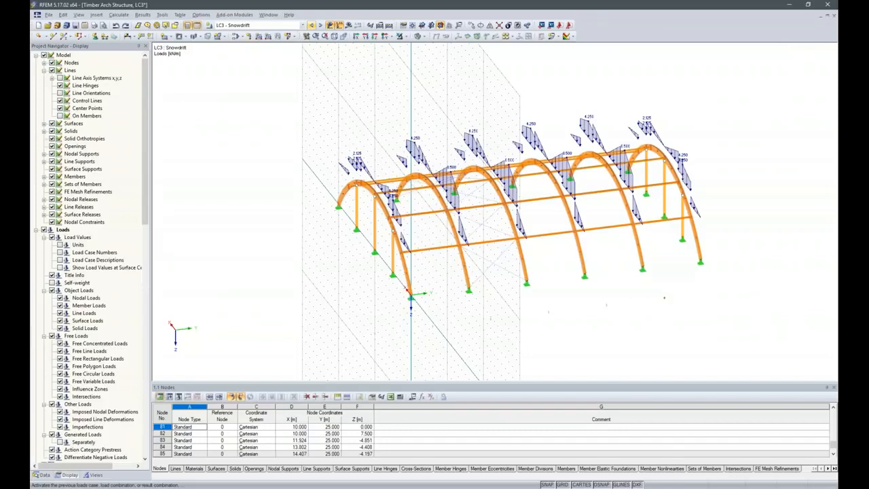
click(320, 25)
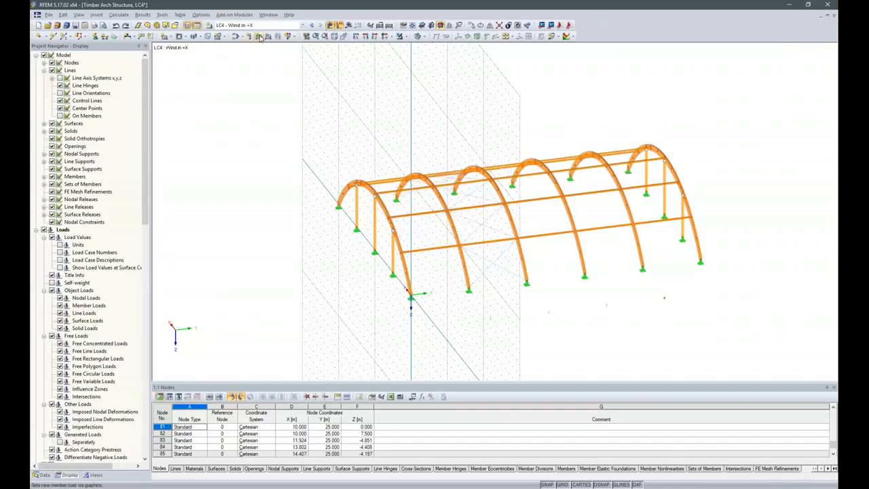
Step: Apply the varying wind load to the four inner arches in the local z direction, keeping the entered zone values
click(259, 36)
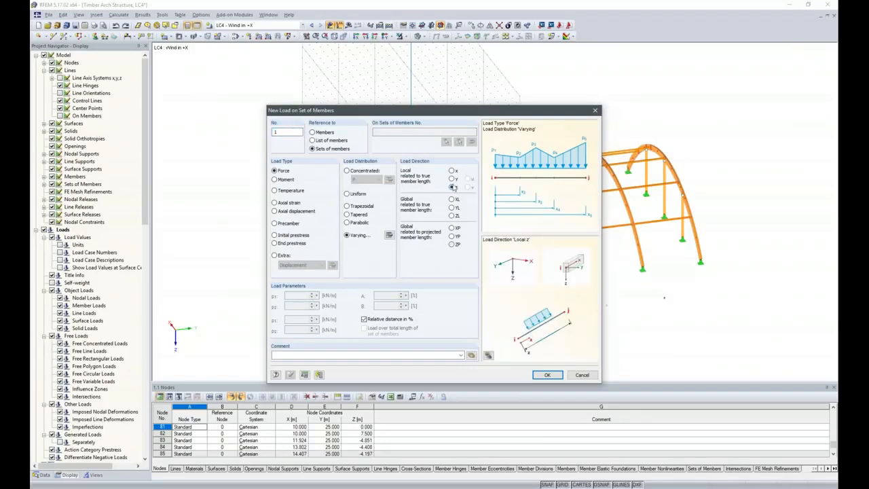
click(389, 235)
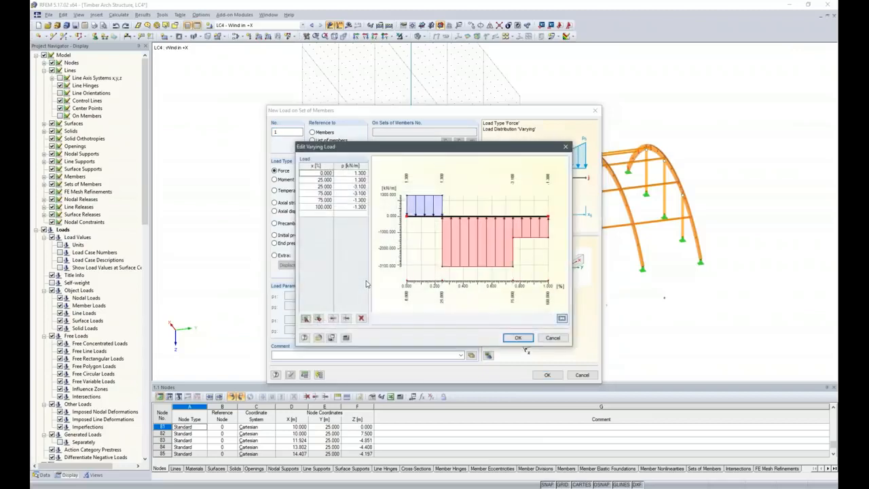
click(518, 337)
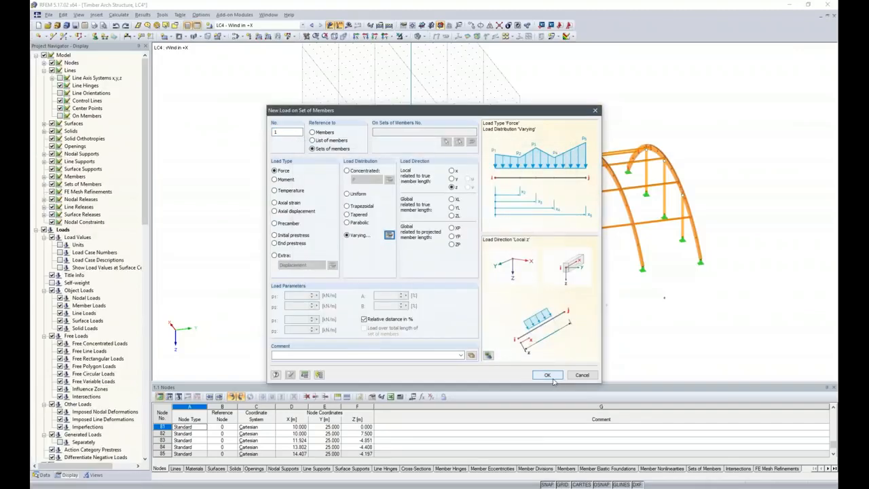
click(547, 375)
drag(392, 115, 647, 333)
Step: Start a second varying load on sets of members with 0.65 kN/m at the 0 % point and the first 25 % point
ctrl+middle_drag(575, 297, 411, 313)
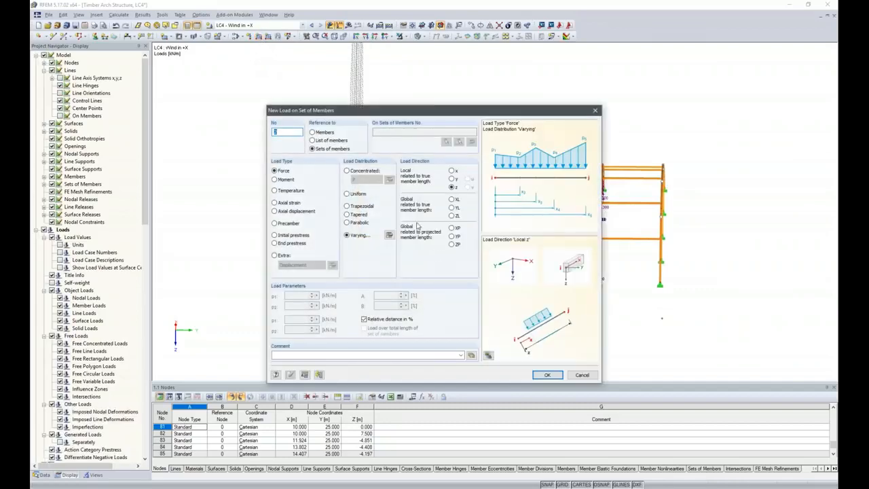
click(390, 235)
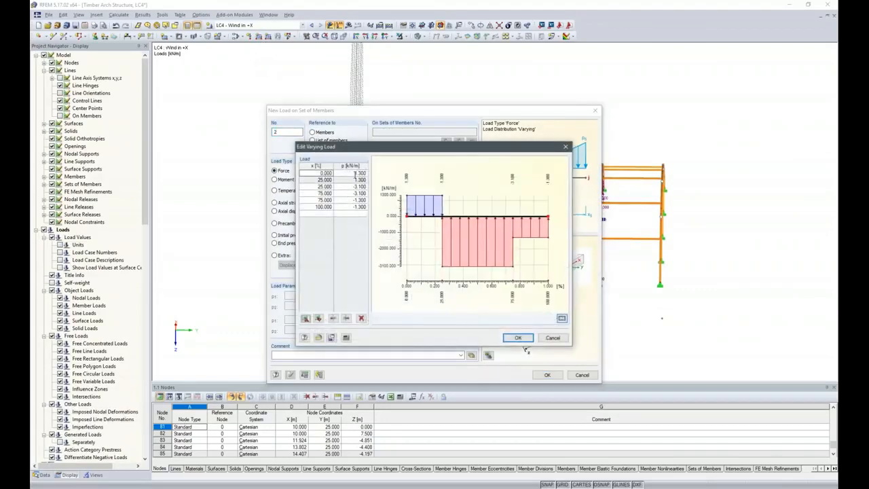
key(BackSpace)
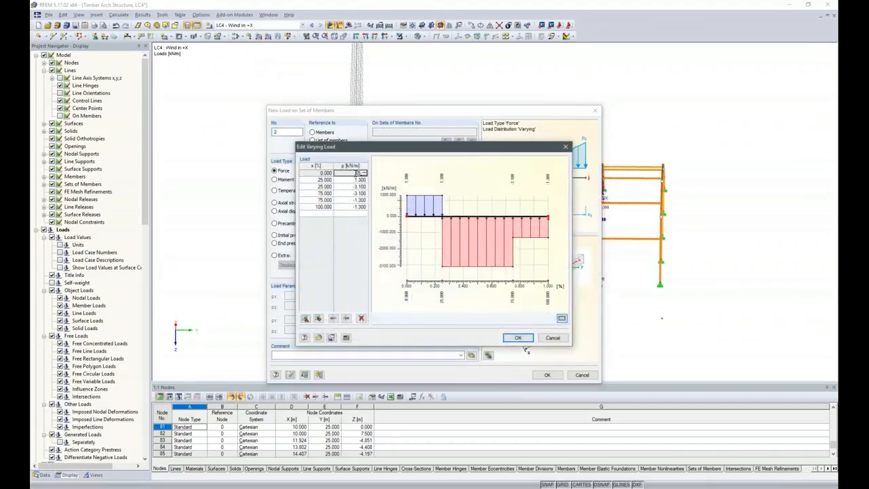
key(Return)
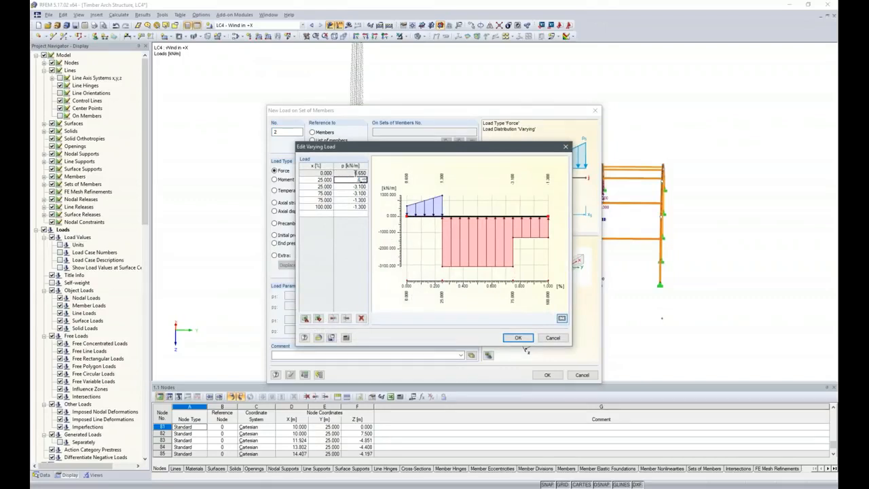
text(.65)
key(Return)
Step: Set the second load to -1.55 kN/m at the second 25 % point and the first 75 % point
key(BackSpace)
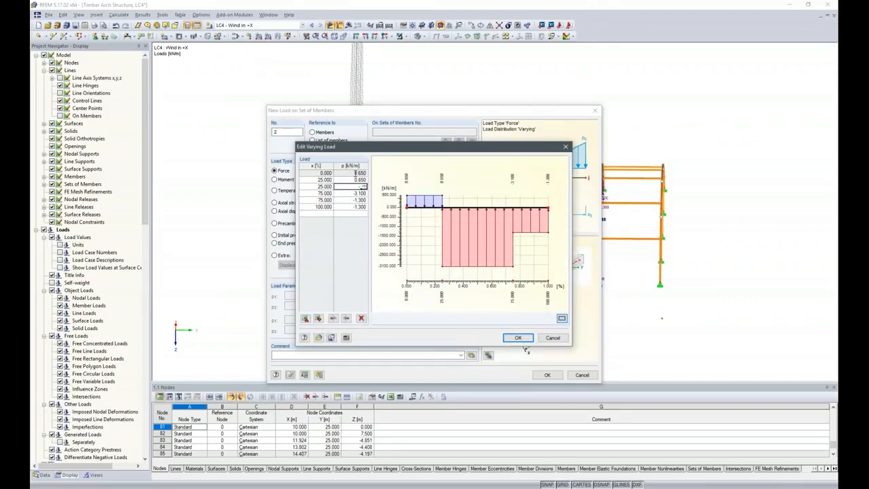
text(-1.55)
key(Return)
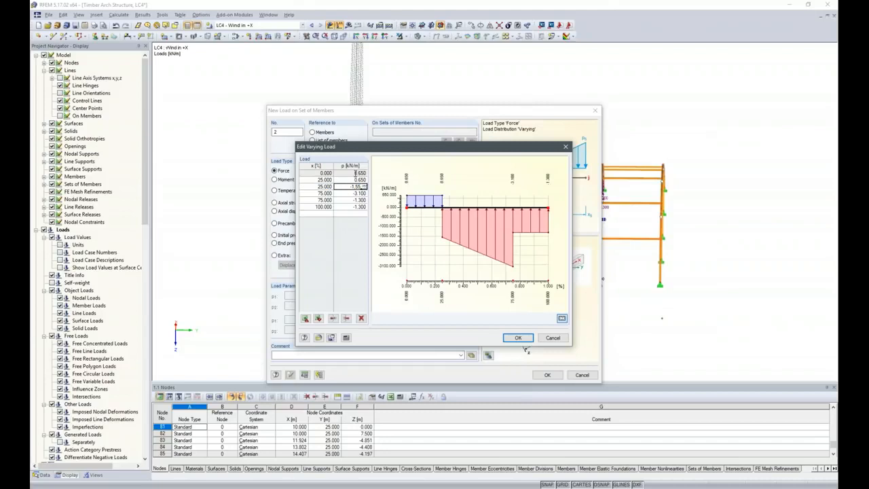
key(BackSpace)
text(-1.55)
key(Return)
Step: Set the second load to -0.65 kN/m at the second 75 % point and the 100 % point
key(BackSpace)
text(-0.65)
key(Return)
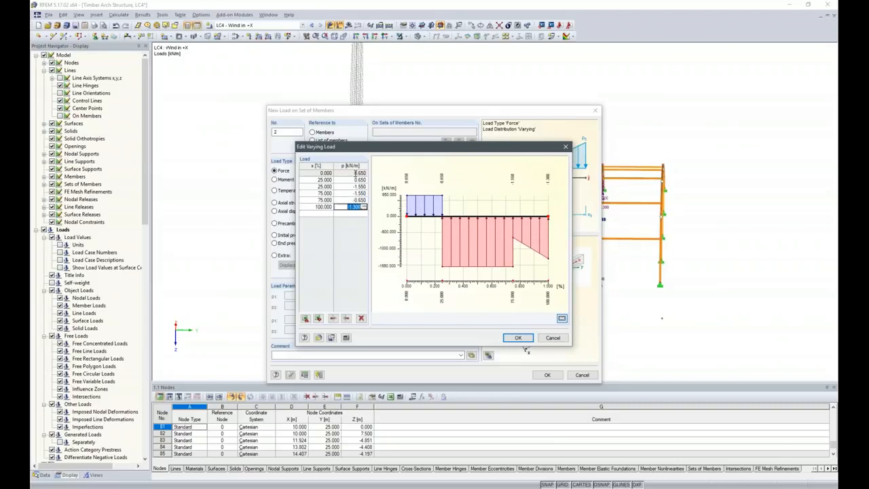
key(BackSpace)
text(-0.65)
key(Return)
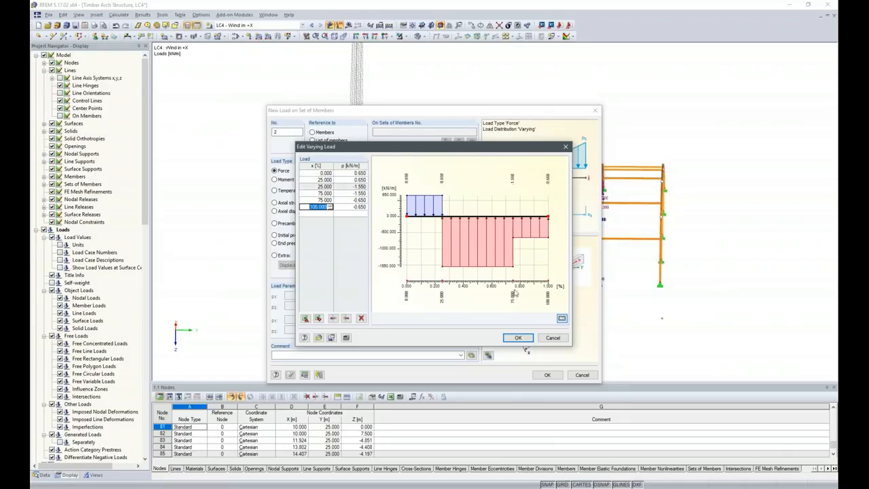
Step: Apply the second varying wind load to the two outer end arches in the local z direction
click(518, 338)
click(547, 375)
drag(300, 114, 396, 358)
drag(626, 128, 731, 351)
ctrl+middle_drag(448, 297, 520, 326)
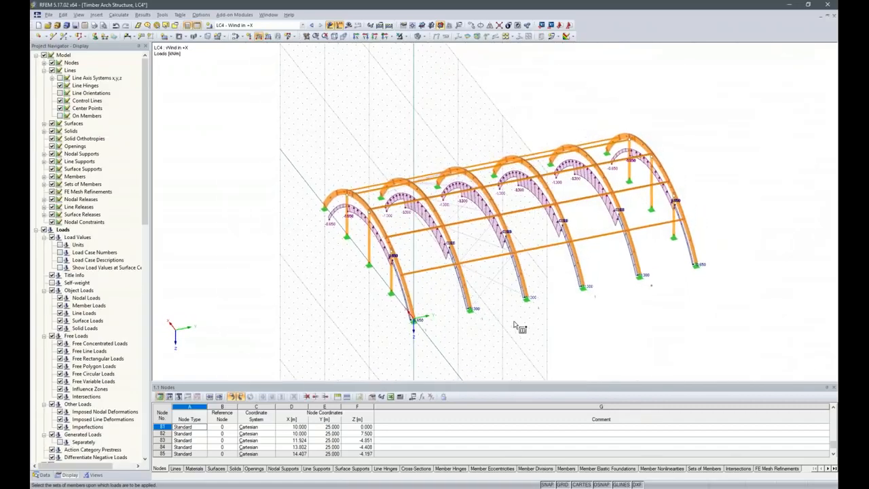
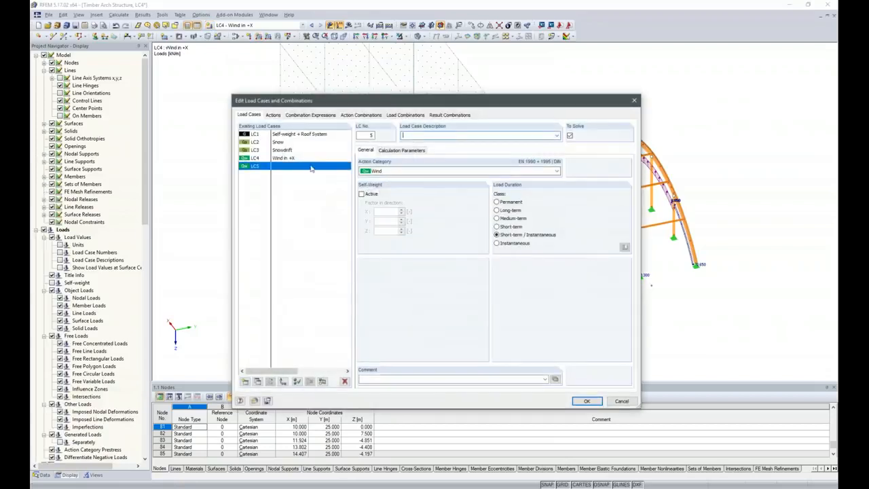
Step: Create load case LC5 with the description "Wind in +Y" in the Wind action category
click(555, 136)
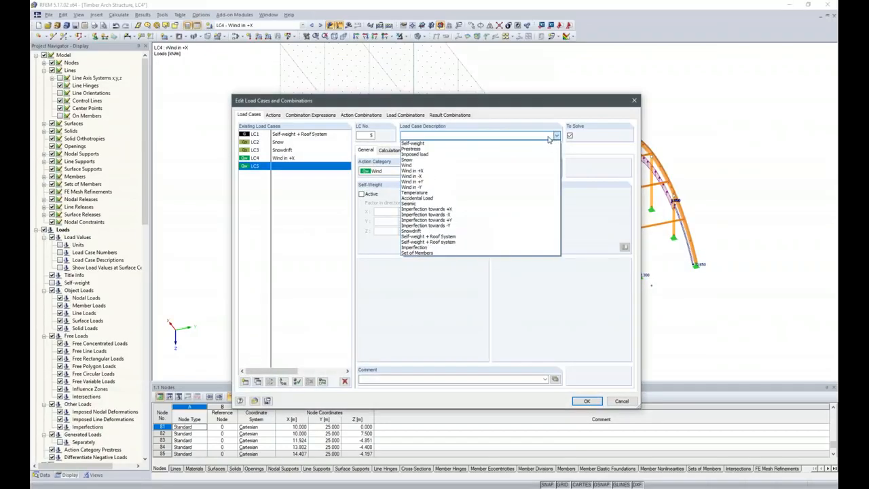
click(436, 183)
click(587, 401)
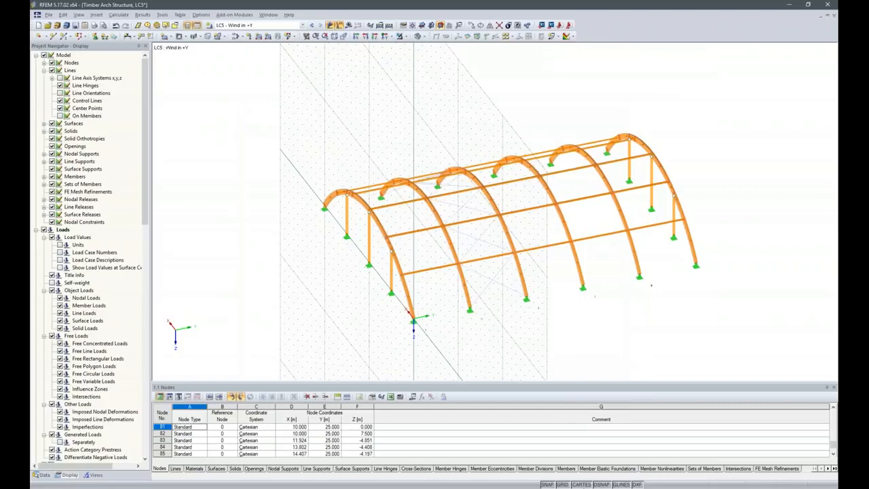
Step: Switch to the PowerPoint presentation to read the longitudinal wind load on the girder, and return to RFEM
click(683, 487)
click(680, 463)
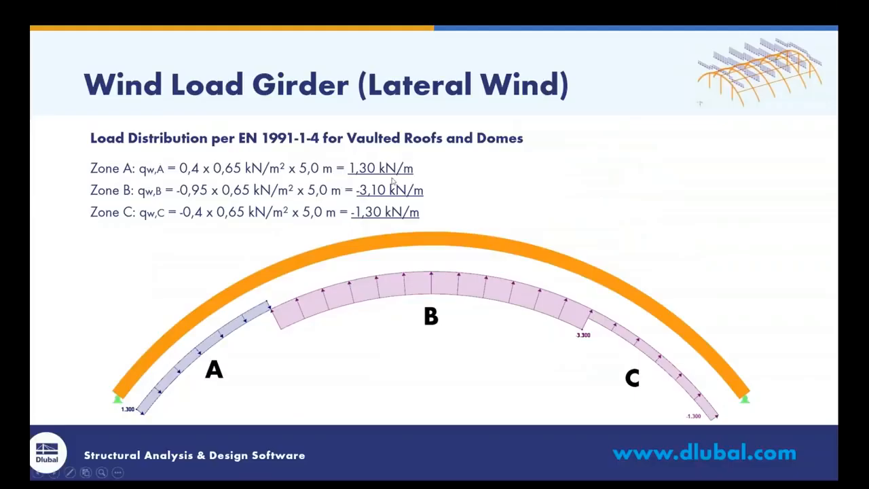
click(475, 235)
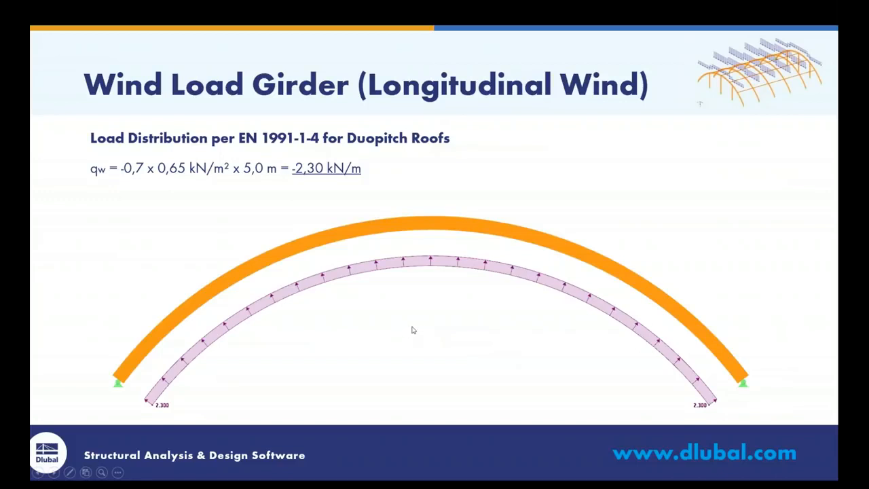
key(alt+Tab)
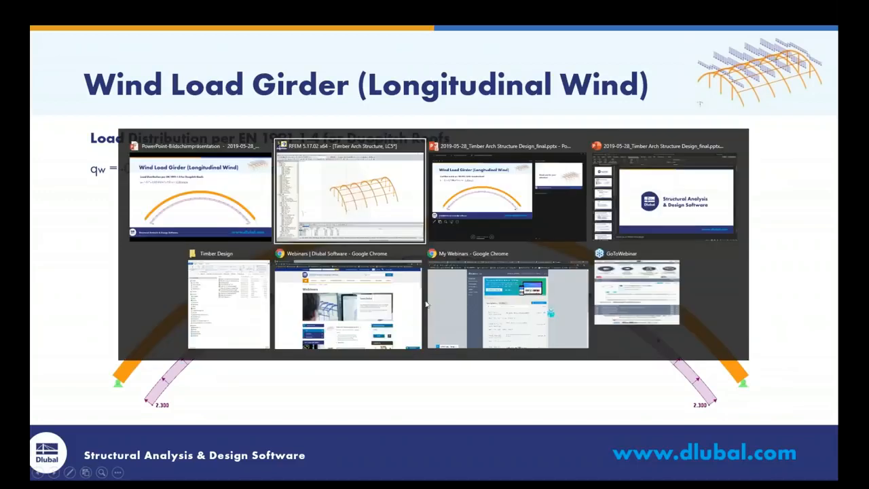
Step: Apply a uniform load of -2.3 kN/m in the local z direction to the sets of members of the four inner arches
middle_drag(555, 346, 426, 343)
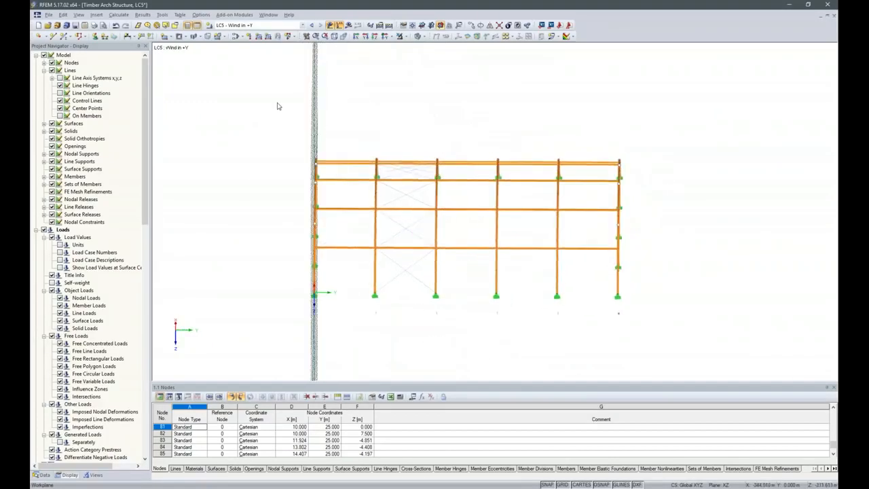
click(259, 38)
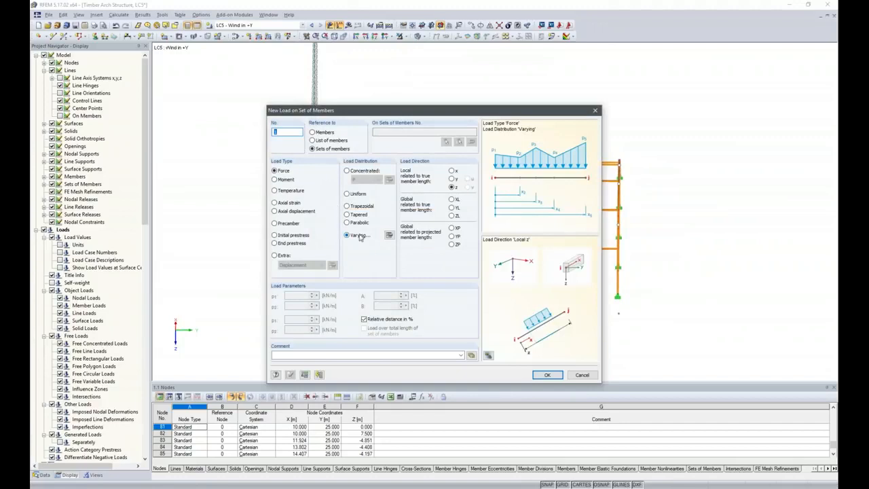
click(359, 195)
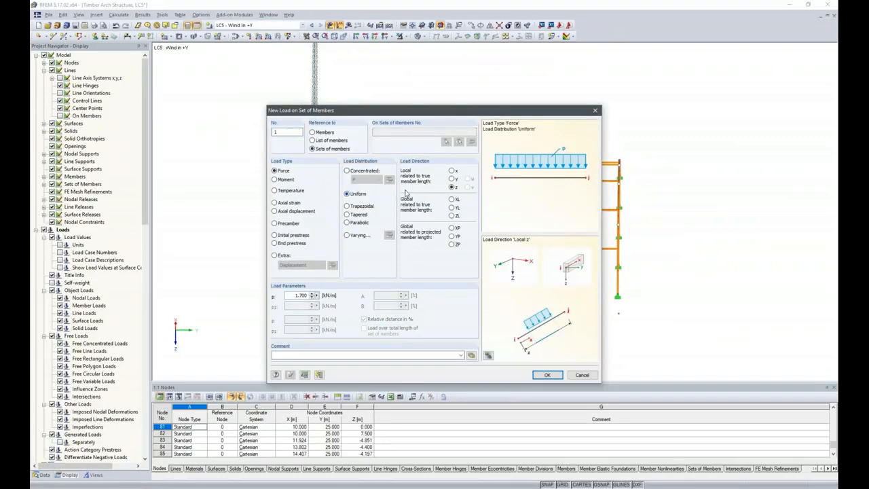
text(-2.3)
click(547, 375)
drag(351, 134, 583, 373)
ctrl+middle_drag(421, 341, 576, 308)
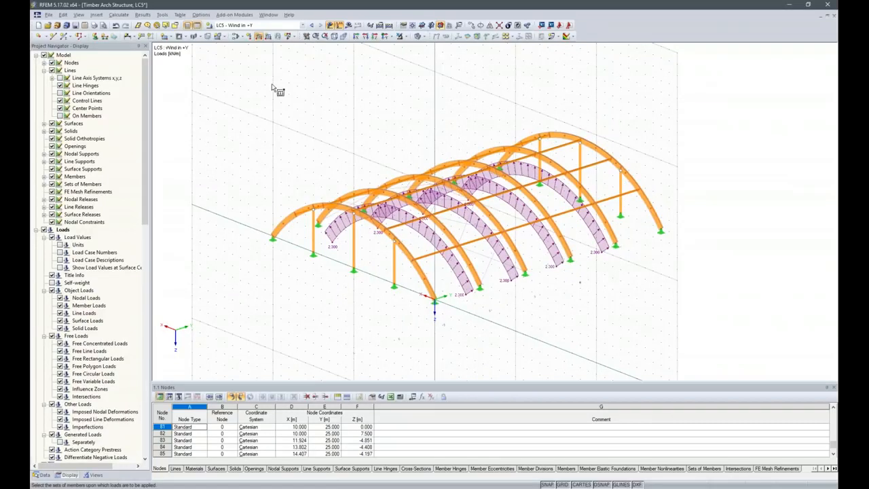
Step: Apply a uniform load of -1.15 kN/m in the local z direction to the sets of members of the two end arches
click(260, 37)
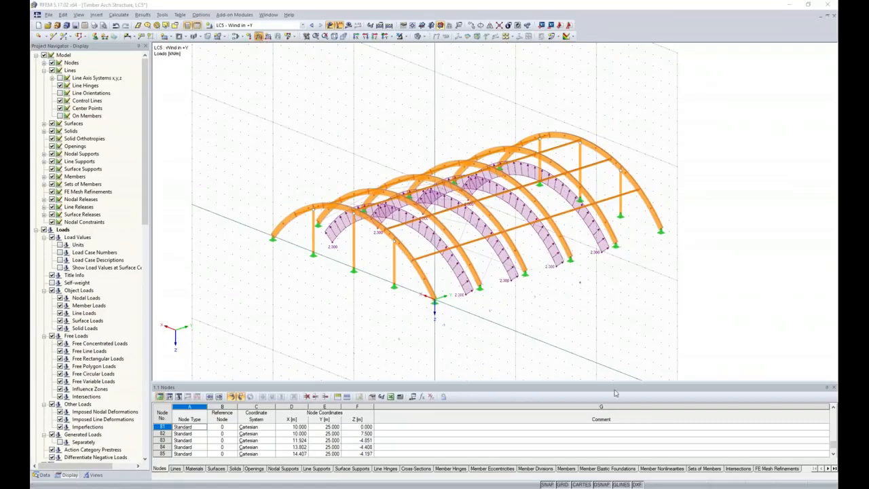
double_click(287, 295)
key(BackSpace)
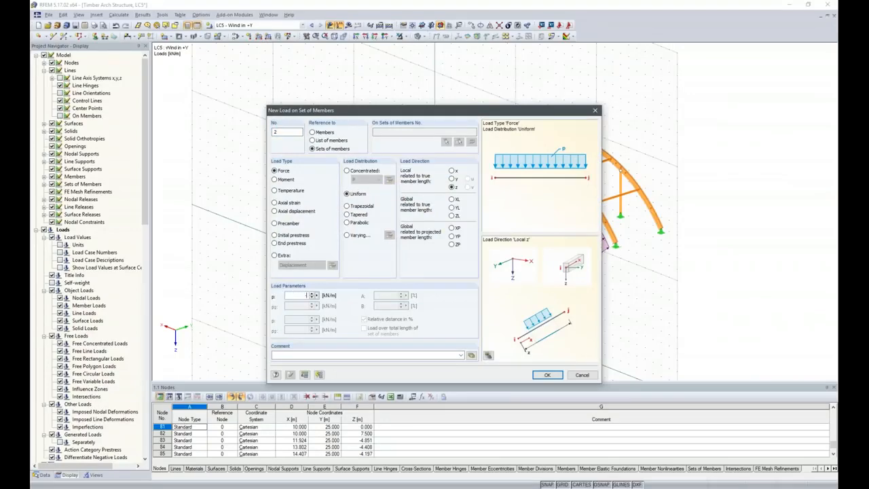
key(Return)
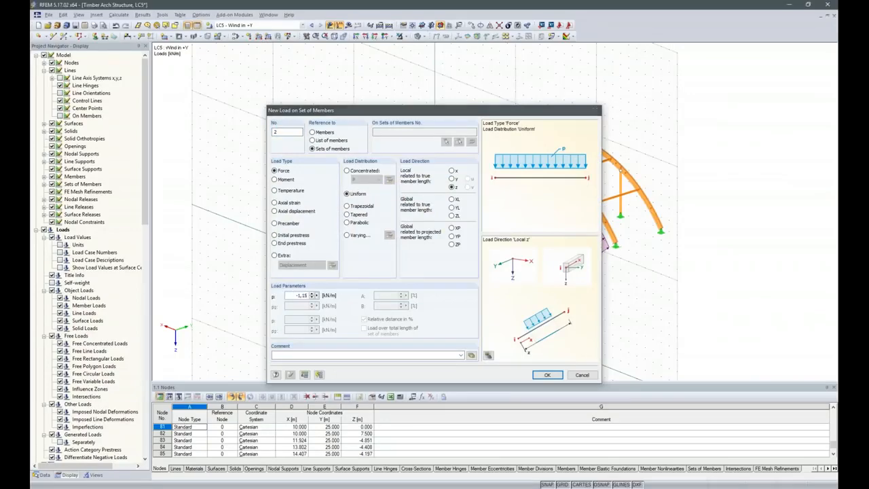
ctrl+middle_drag(718, 316, 466, 333)
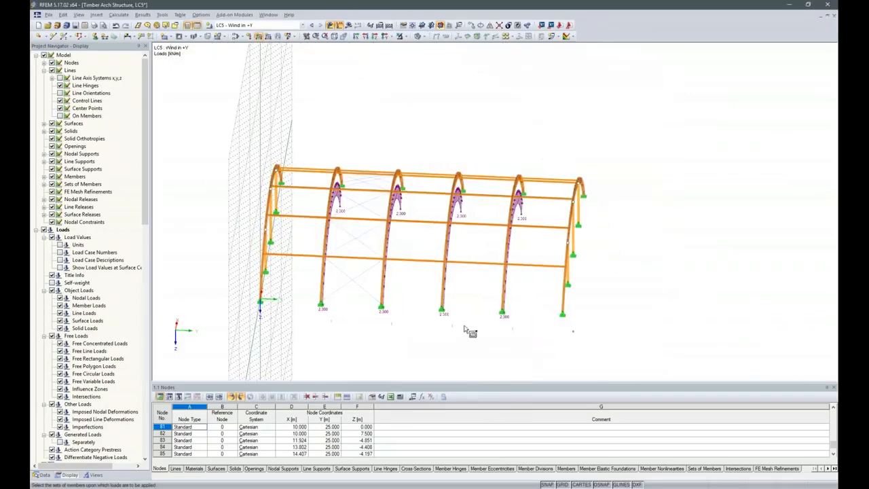
drag(209, 129, 299, 347)
drag(551, 157, 619, 349)
ctrl+middle_drag(587, 358, 642, 319)
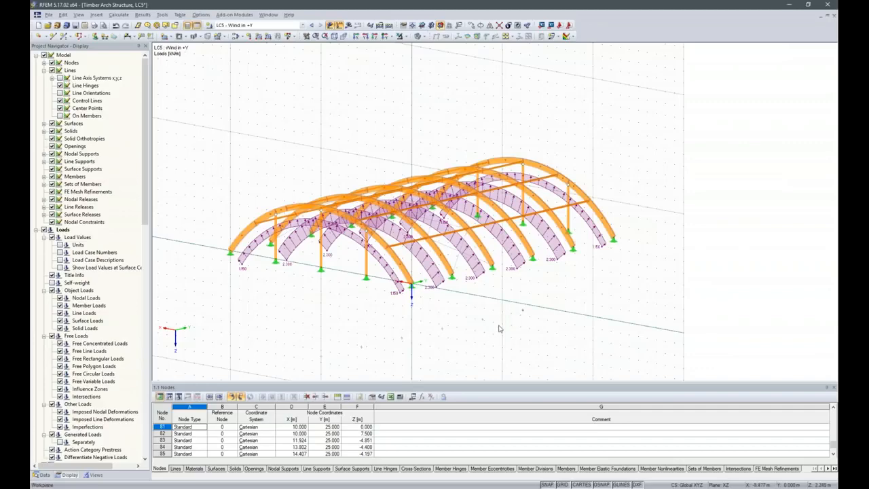
Step: Create load case LC6 with the description "Imperfection towards +Y" in the Imperfection action category
ctrl+middle_drag(580, 323, 467, 339)
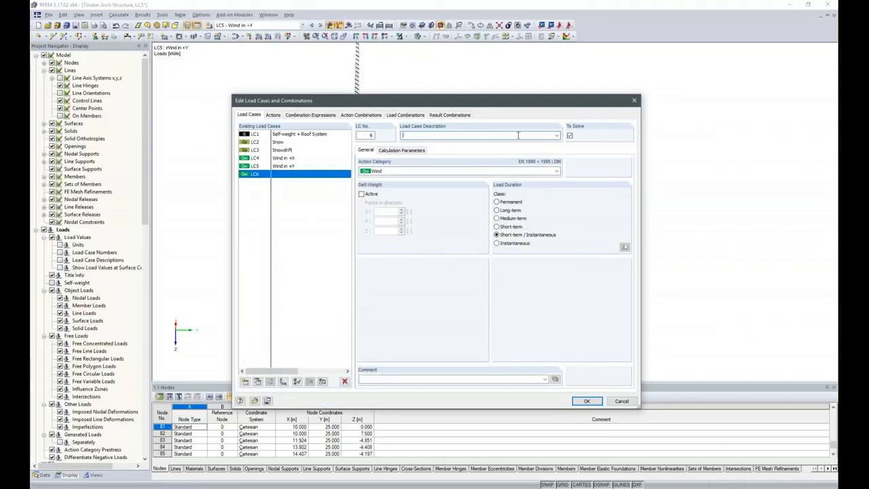
click(556, 136)
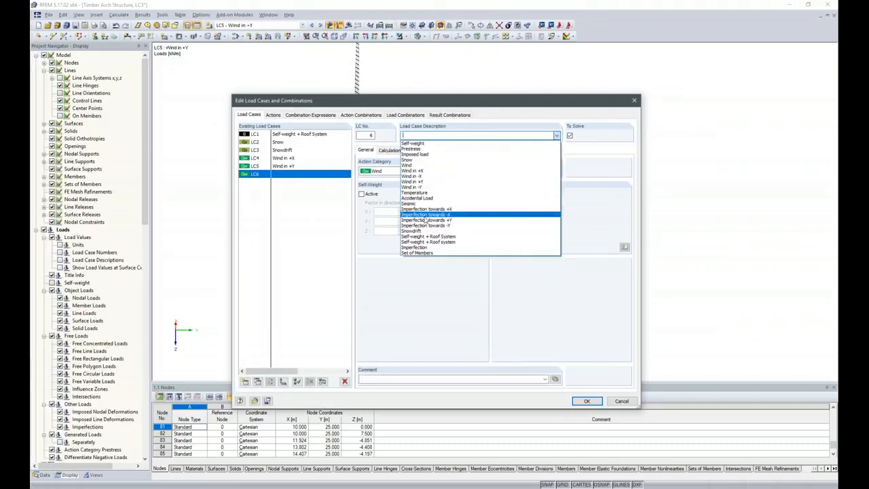
click(426, 220)
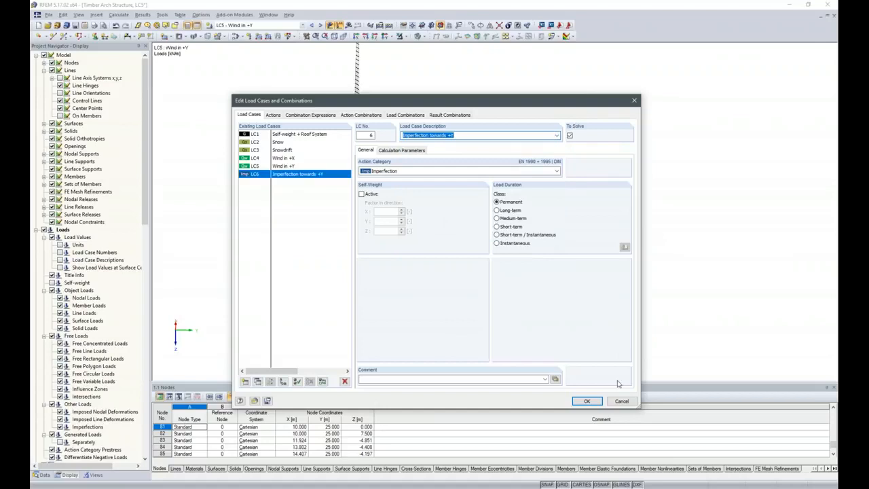
key(Return)
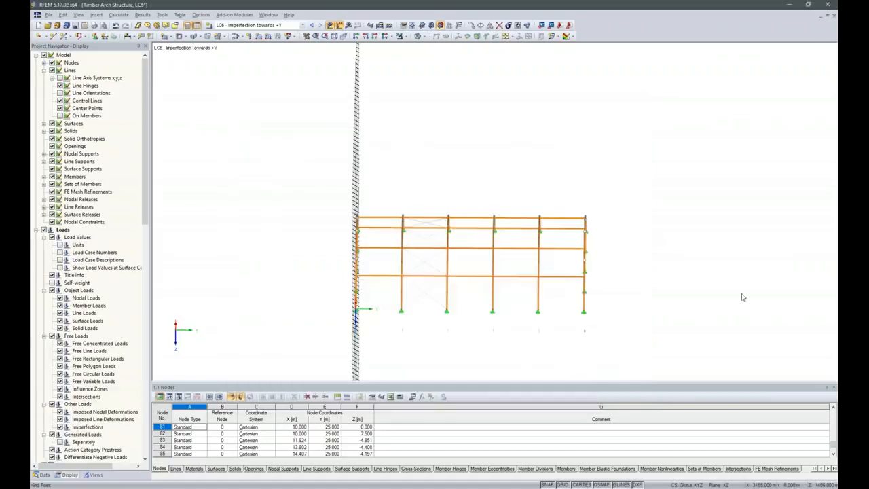
Step: Define a new imperfection along local axis y per EN 1995-1-1: 2004-11 with inclination 0 and precamber L/e0 of 400
click(294, 37)
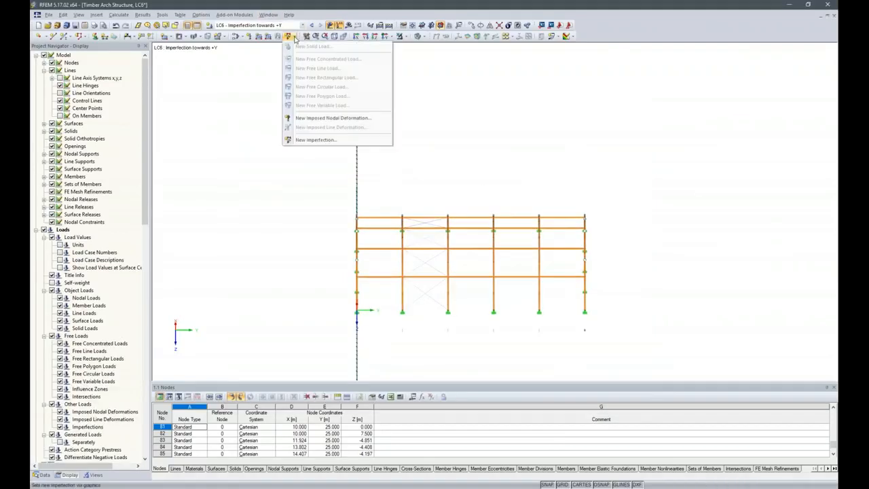
click(312, 141)
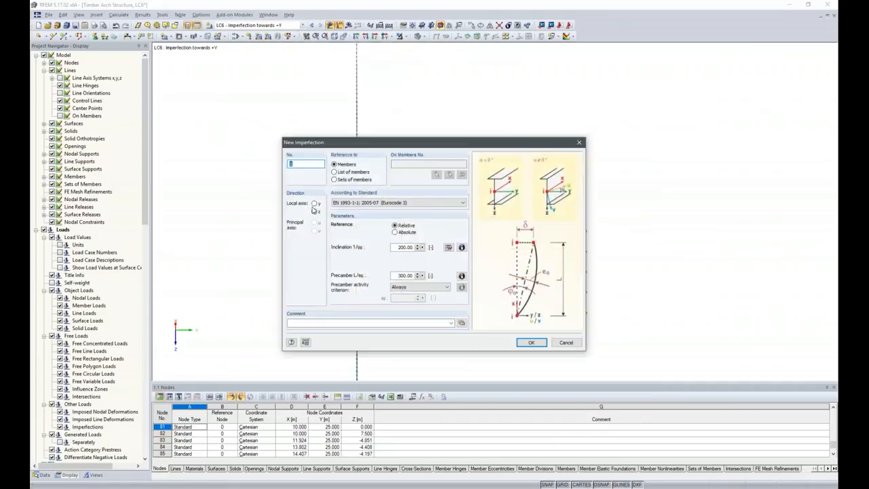
click(314, 203)
click(377, 203)
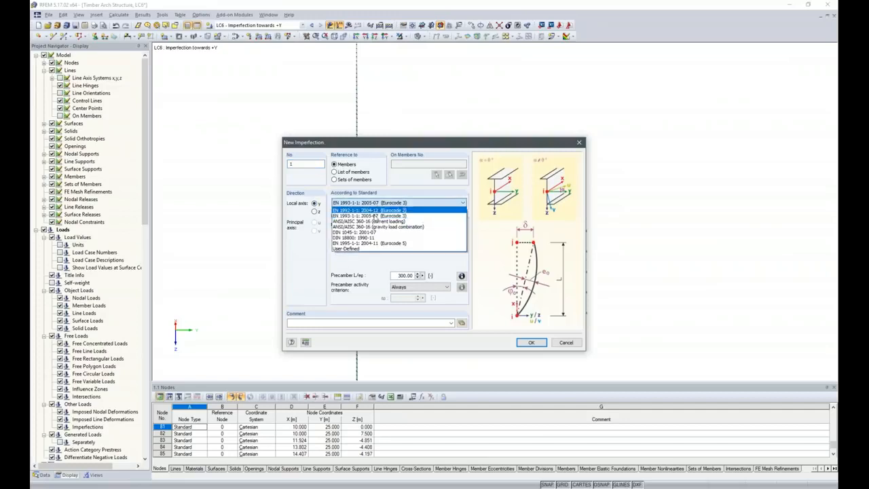
click(375, 242)
double_click(404, 247)
text(0)
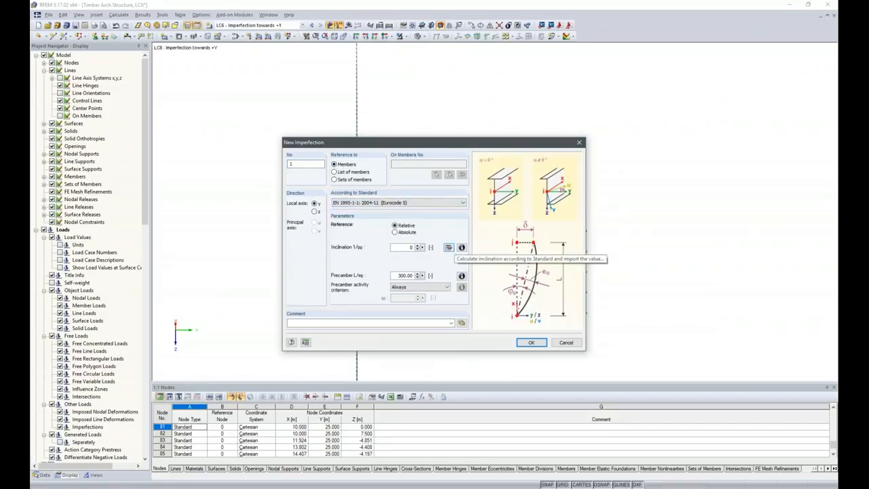
double_click(400, 275)
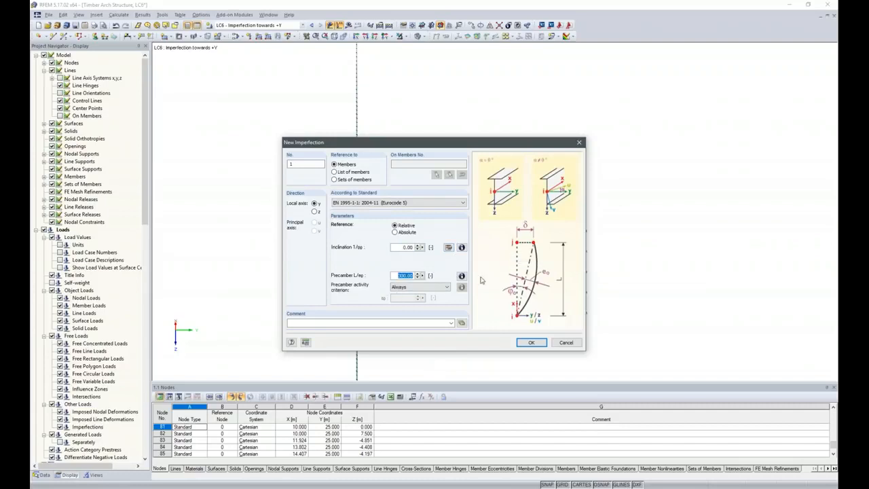
text(400)
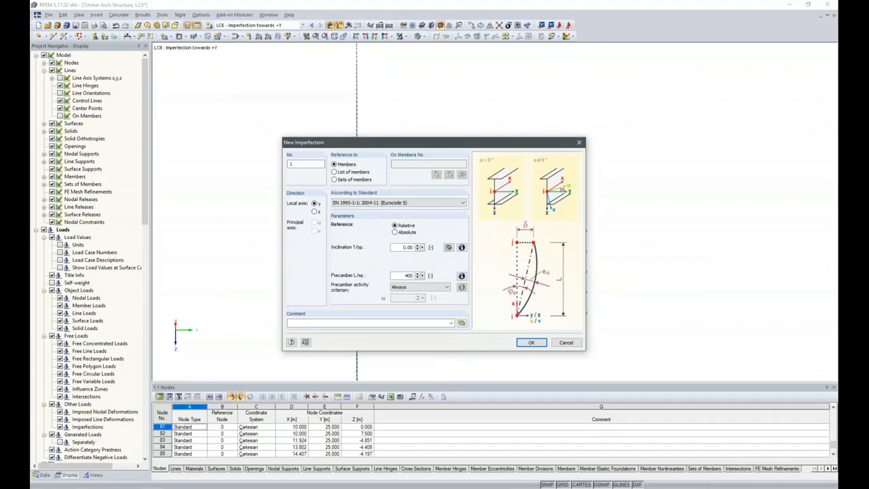
click(529, 342)
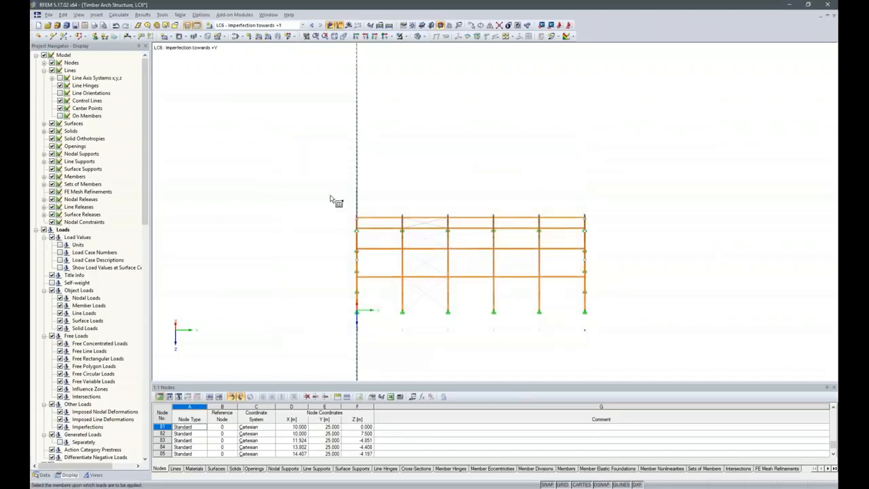
Step: Try to apply the imperfection to the individual members across the whole structure, and undo it
drag(293, 165, 408, 280)
drag(632, 345, 635, 350)
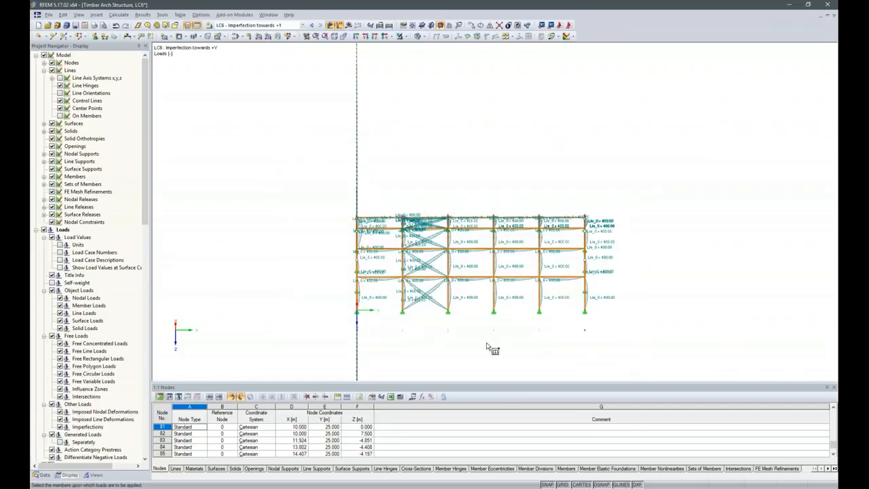
key(Escape)
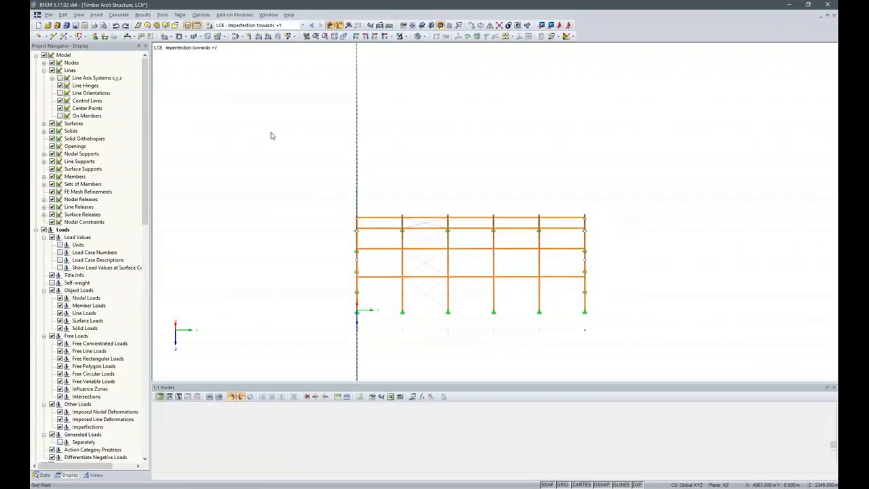
Step: Assign the imperfection with reference to sets of members on all six arches, keeping the EN 1995-1-1 parameters
click(288, 37)
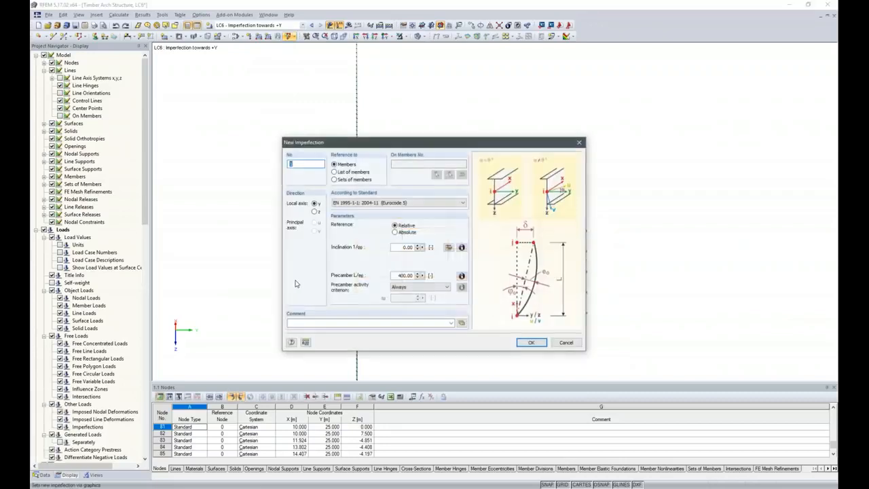
click(353, 179)
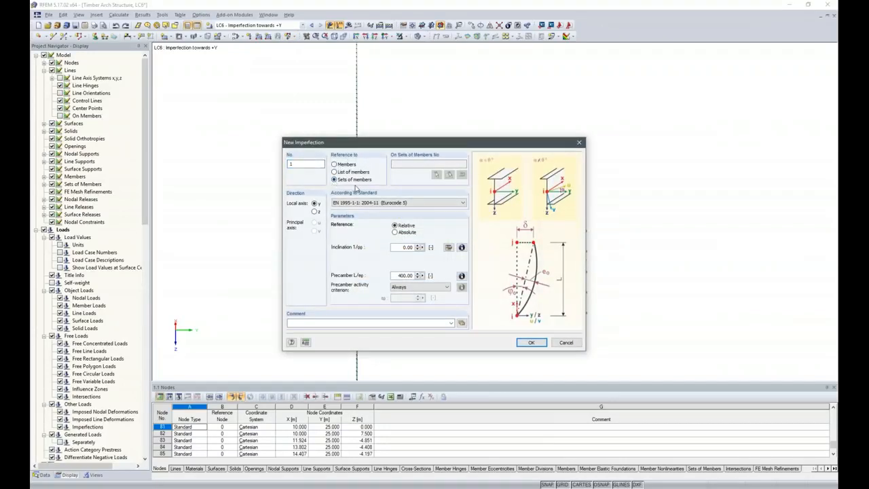
click(532, 343)
drag(312, 170, 370, 303)
drag(392, 186, 428, 321)
drag(432, 189, 476, 330)
drag(495, 169, 521, 369)
drag(524, 168, 555, 317)
drag(579, 181, 596, 321)
ctrl+middle_drag(530, 345, 513, 313)
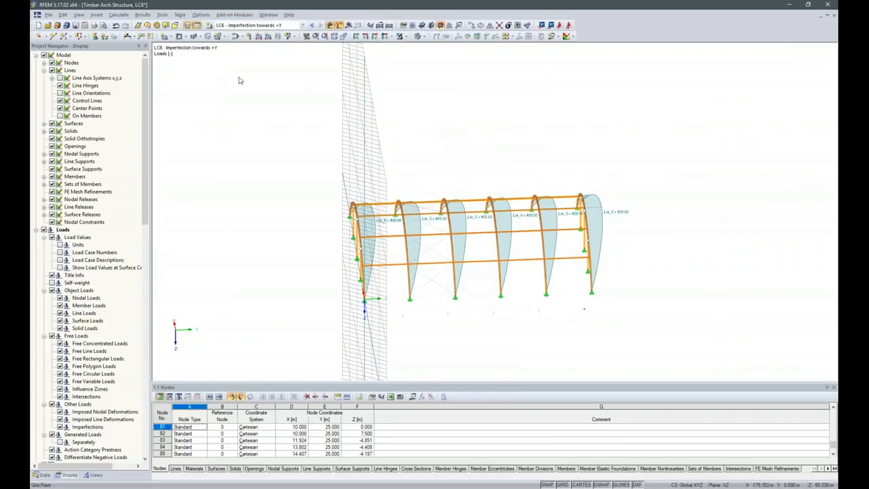
Step: Open the load cases and combinations settings and review which load cases belong to the Permanent, Snow and Wind actions
click(242, 38)
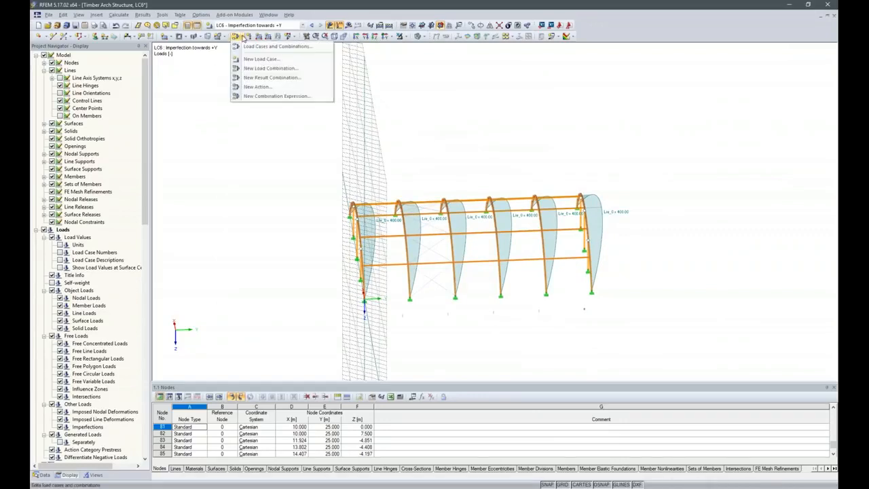
click(247, 49)
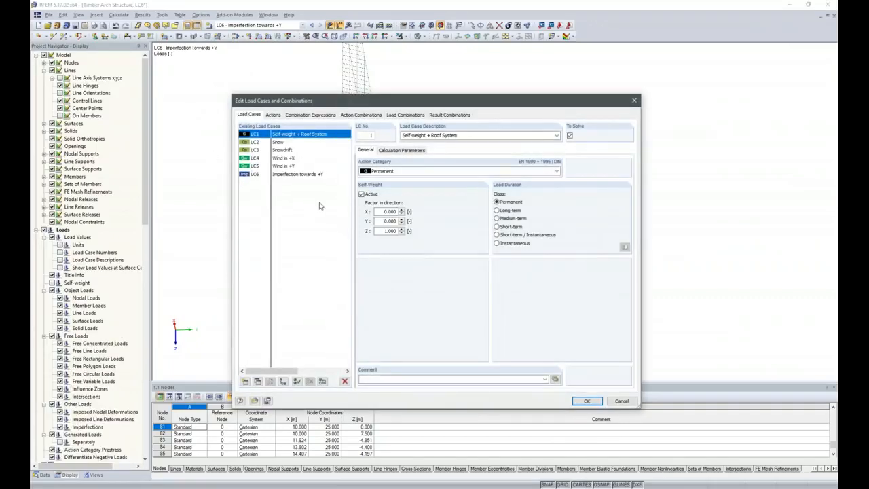
click(275, 115)
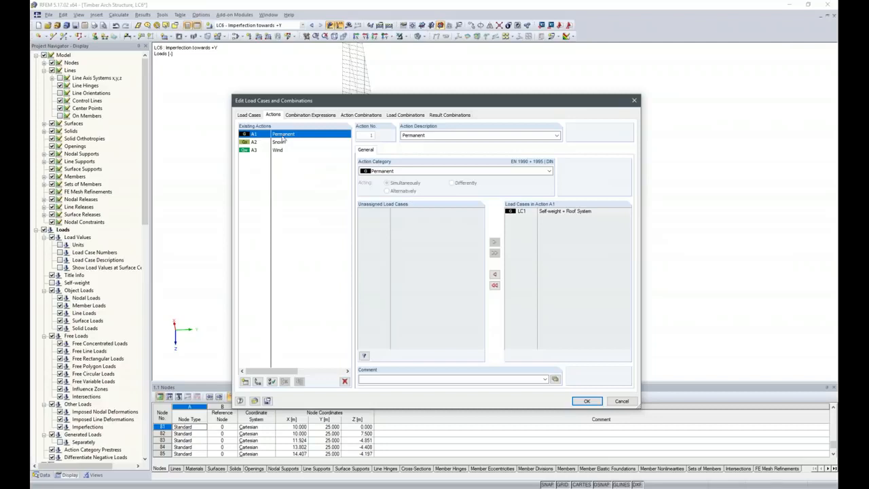
click(281, 143)
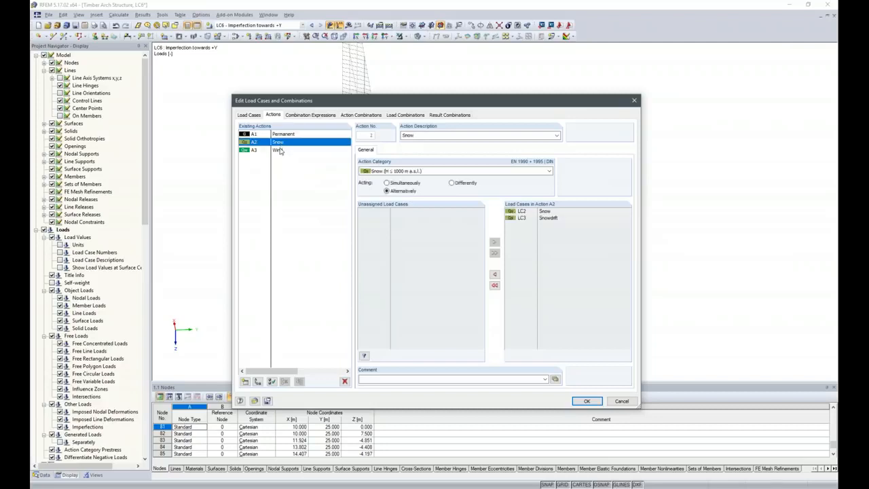
click(280, 151)
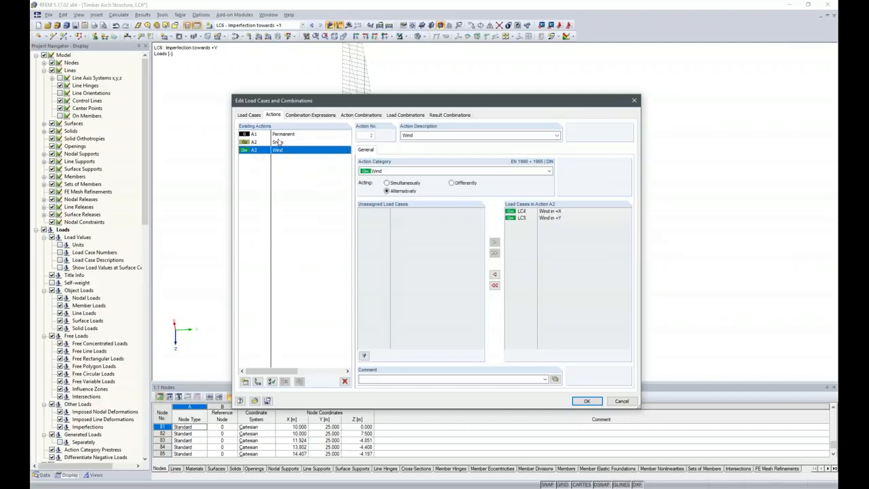
click(279, 144)
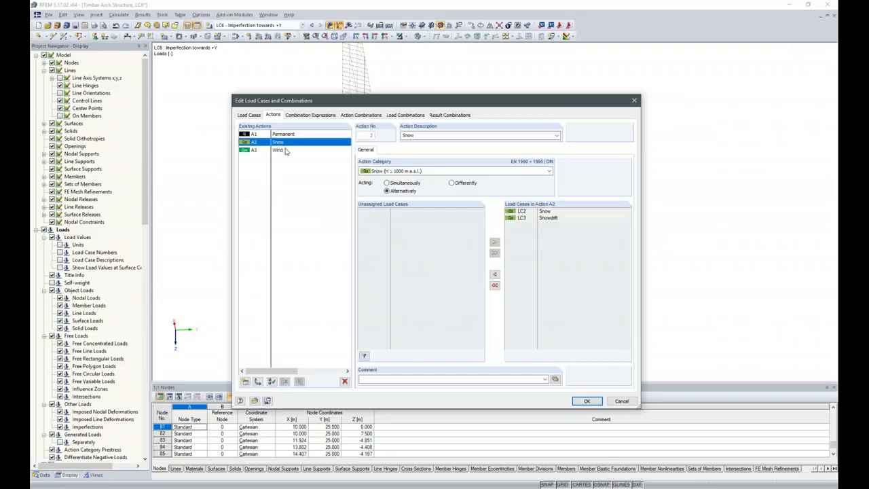
Step: Set the method of analysis for the three SLS combination expressions CE2 to CE4 to Geometrically linear analysis
click(295, 115)
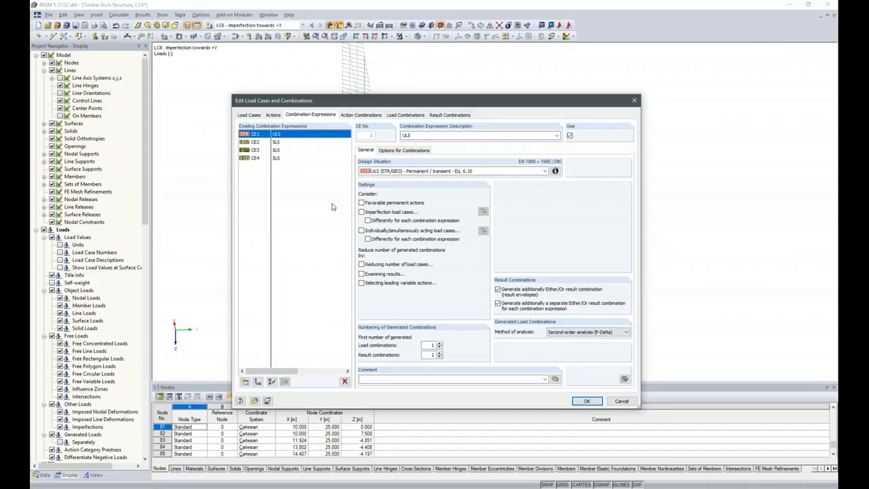
click(277, 142)
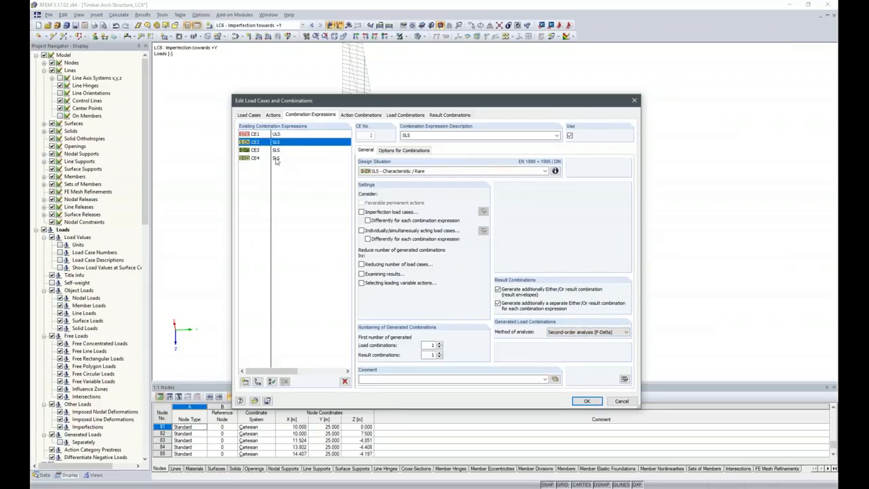
shift+click(277, 158)
click(619, 333)
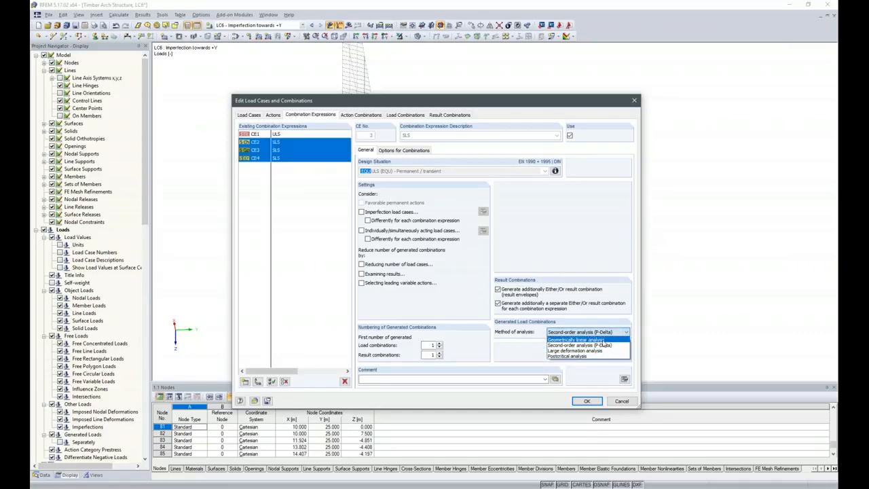
click(598, 339)
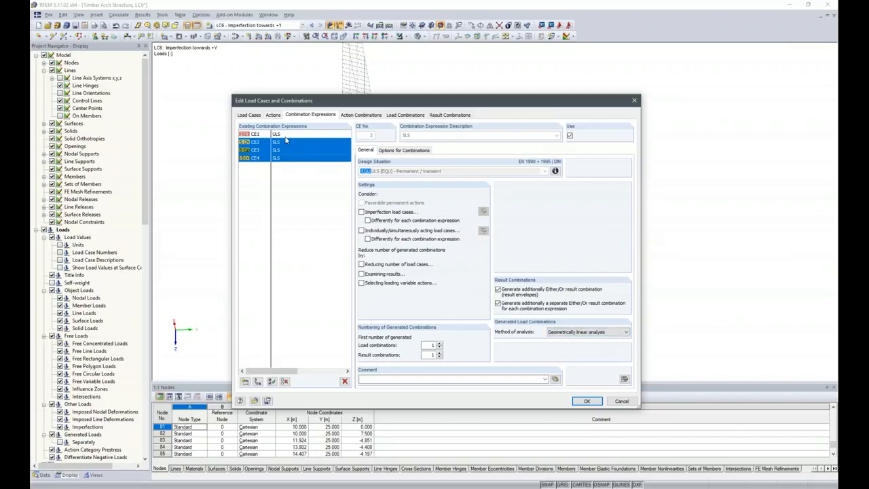
Step: Consider imperfection load case LC6 only in the ULS expression CE1, differently for each combination expression, and check the SLS expressions' settings
click(285, 134)
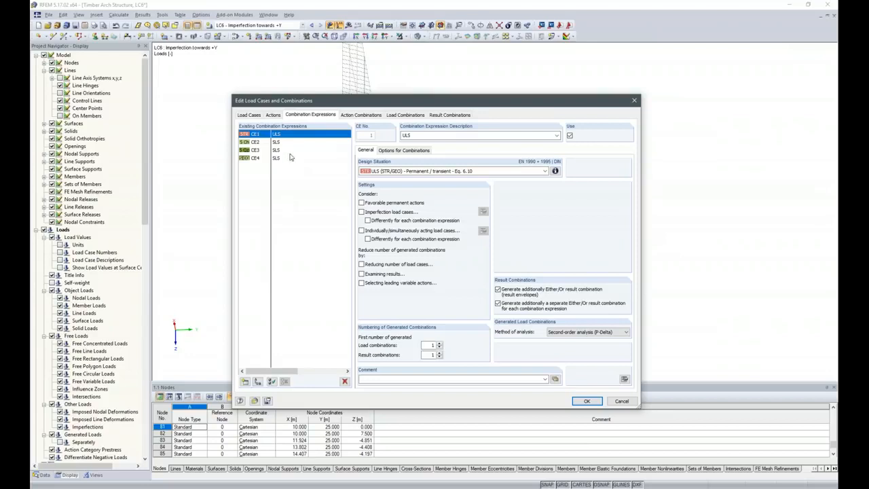
click(367, 221)
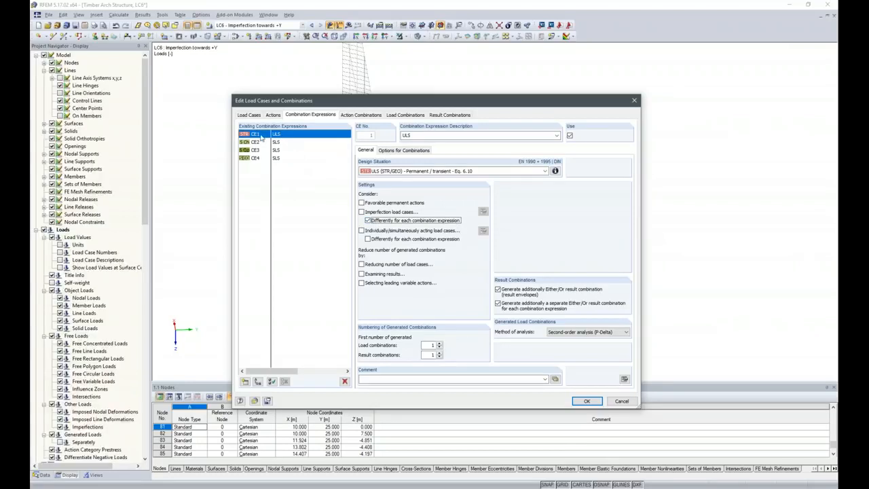
click(362, 213)
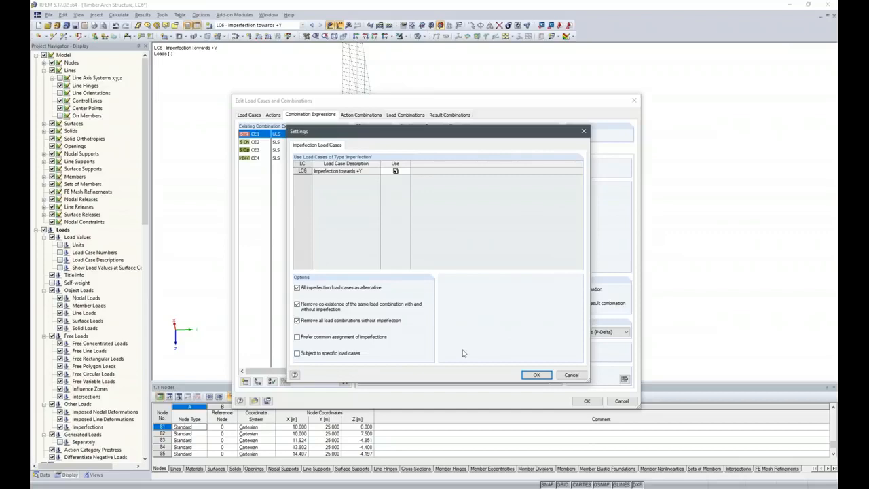
click(537, 375)
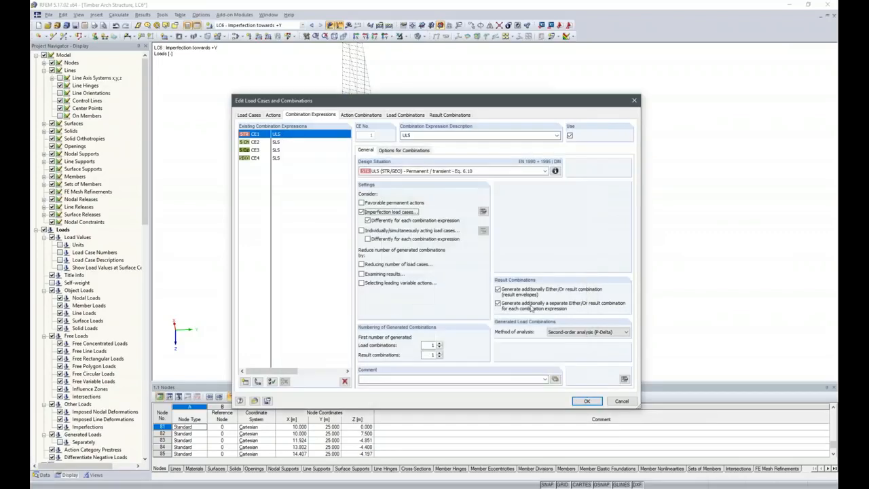
click(263, 142)
click(261, 150)
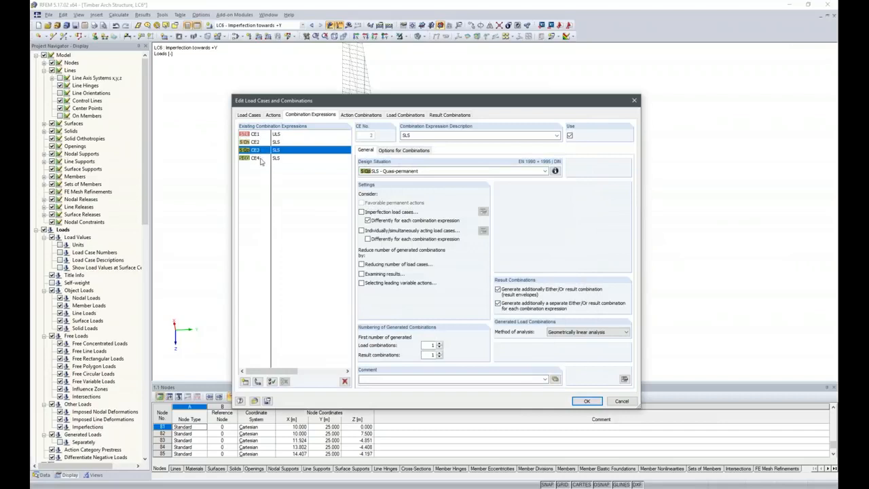
click(263, 158)
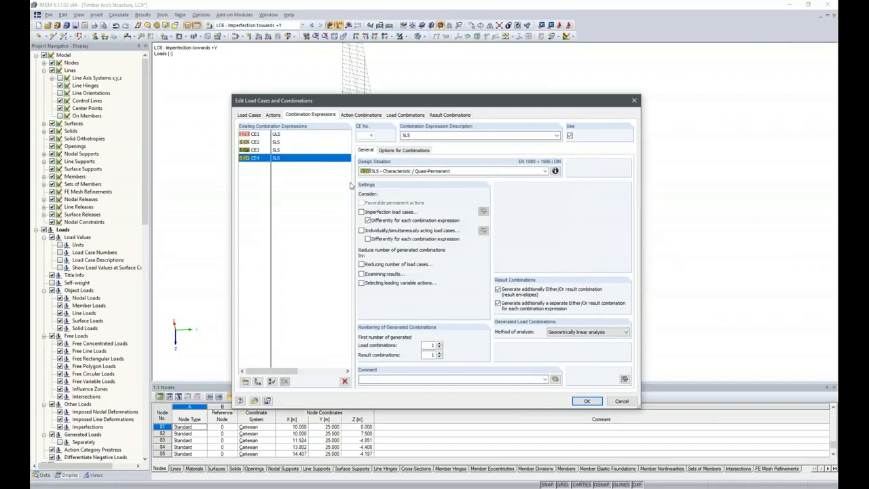
Step: Generate the action, load and result combinations from the expressions, review them, and accept the load cases and combinations
click(362, 115)
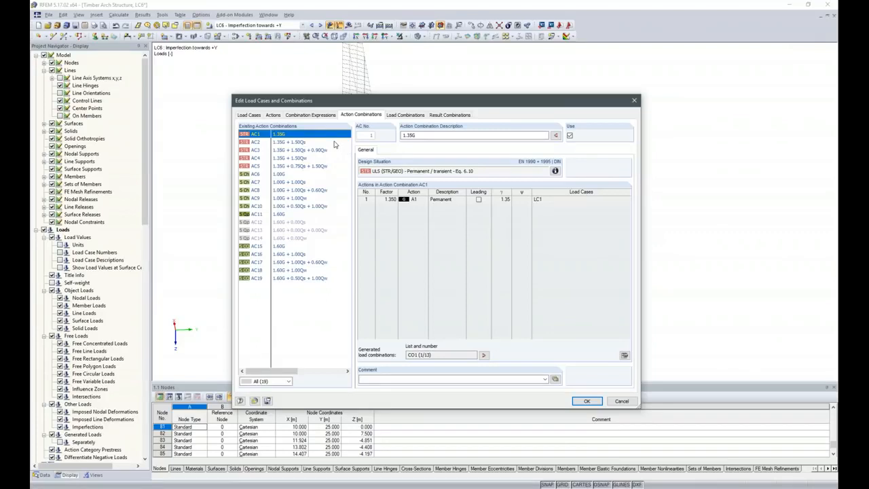
click(287, 216)
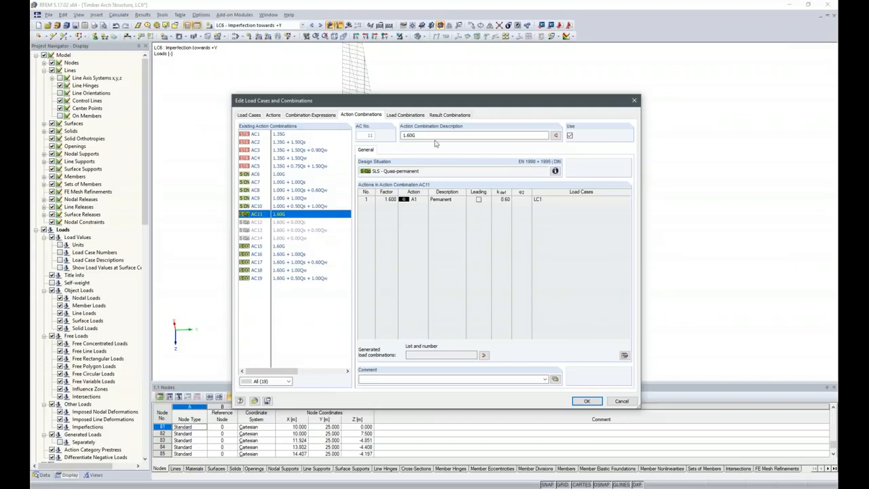
click(405, 115)
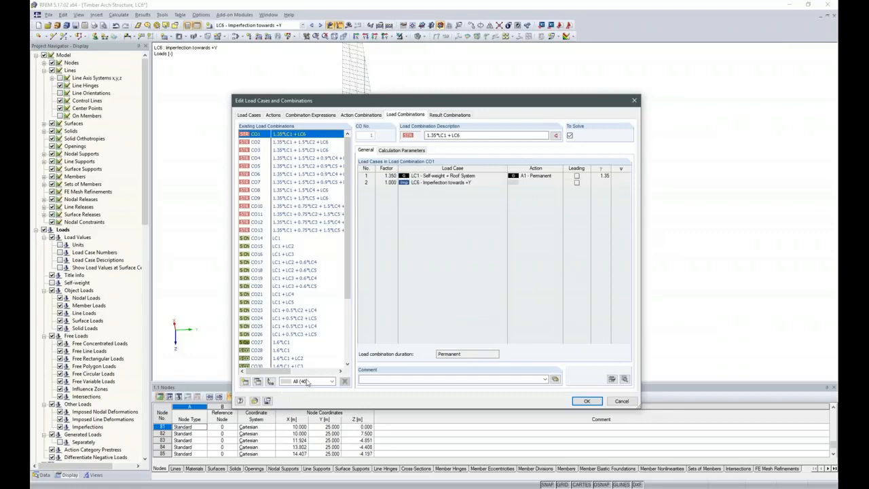
mouse_move(348, 218)
mouse_down()
mouse_move(343, 311)
mouse_move(349, 204)
mouse_up()
click(449, 114)
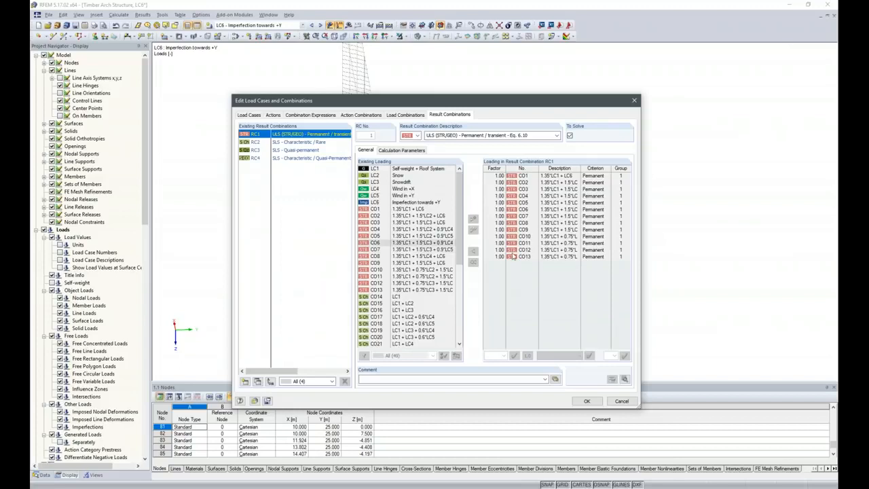
click(586, 401)
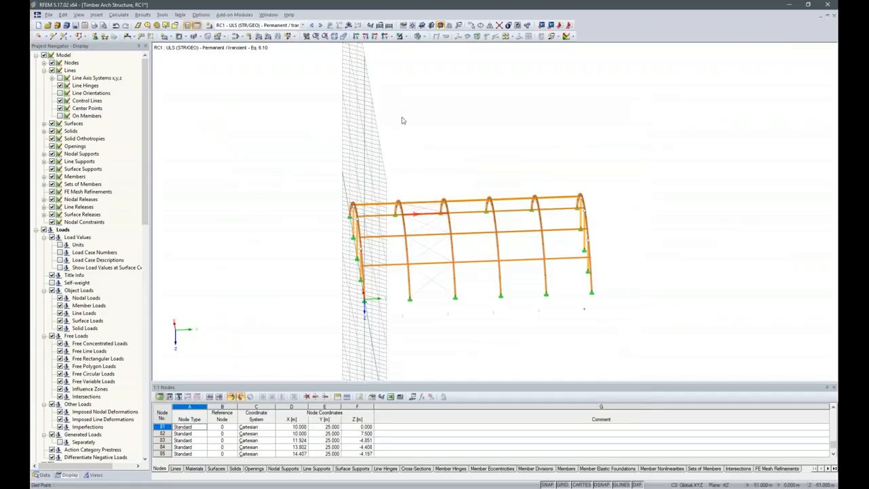
Step: Activate exceptional handling in the global calculation parameters, with failing members to be removed individually during successive iterations
click(379, 25)
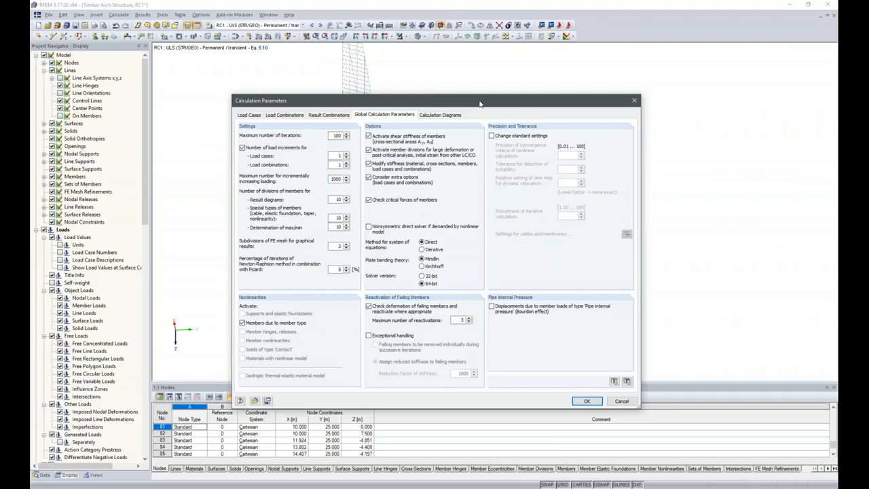
click(369, 336)
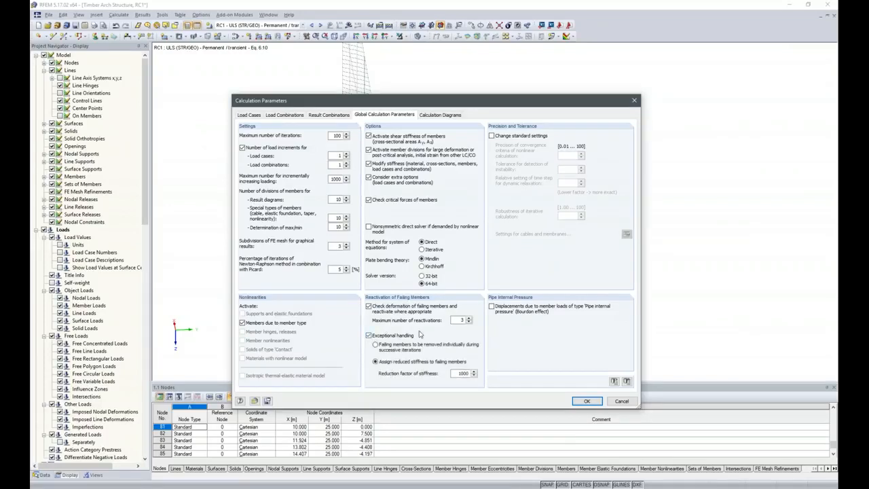
click(378, 346)
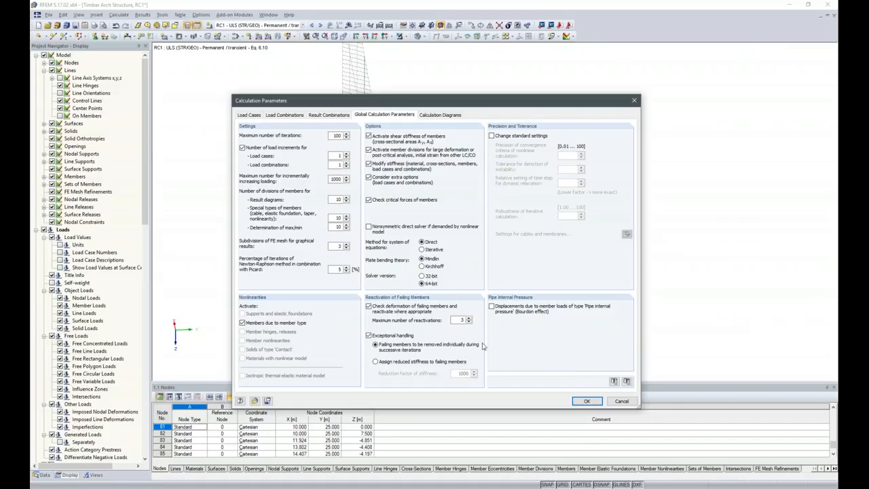
click(587, 400)
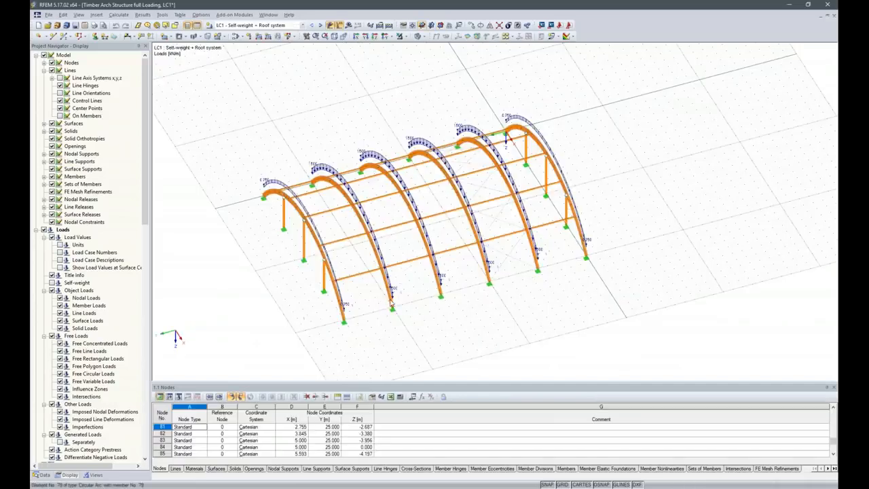
Step: Display load case LC4 Wind in +X and examine its member loads on the arches and gable columns from several sides
click(303, 24)
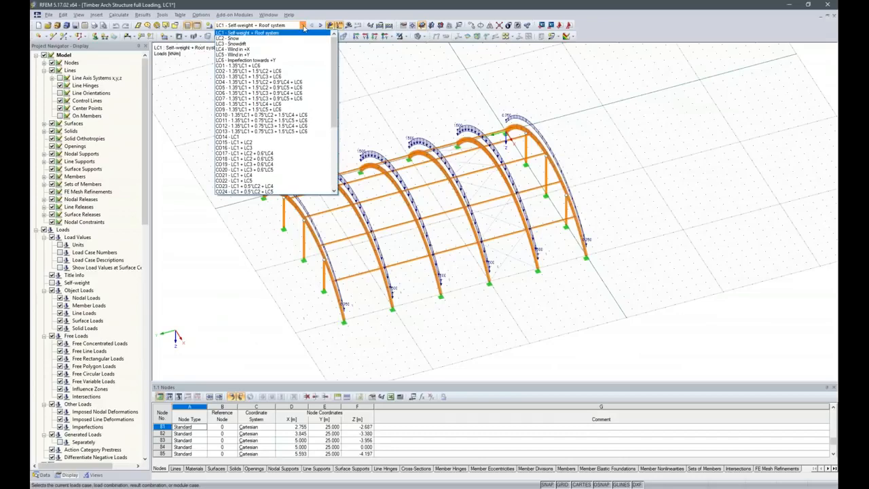
click(296, 51)
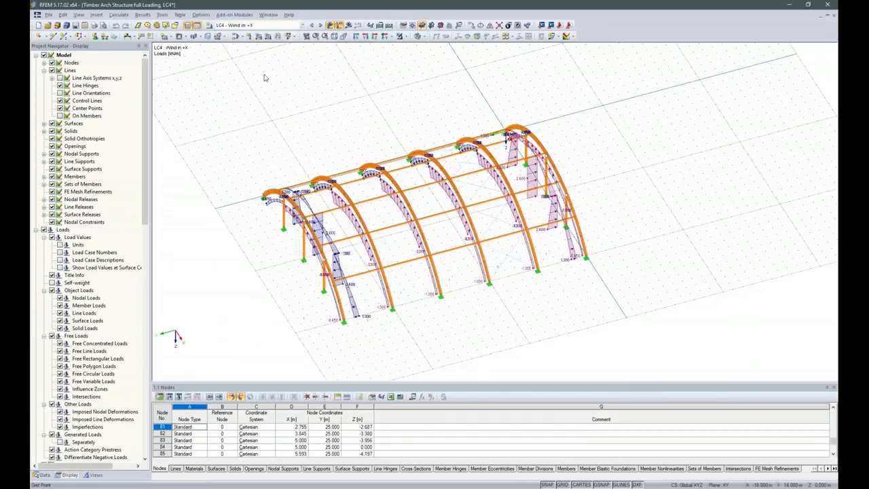
ctrl+middle_drag(411, 350, 353, 344)
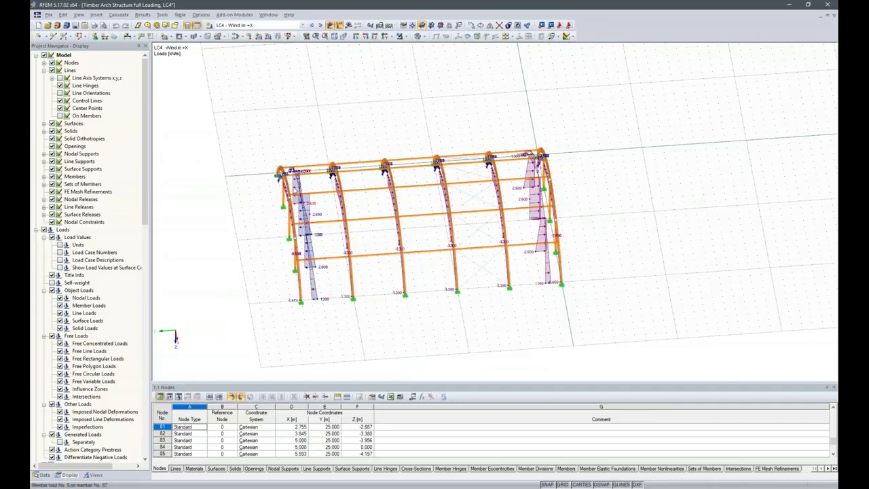
ctrl+middle_drag(307, 263, 327, 322)
scroll(327, 322, up, 4)
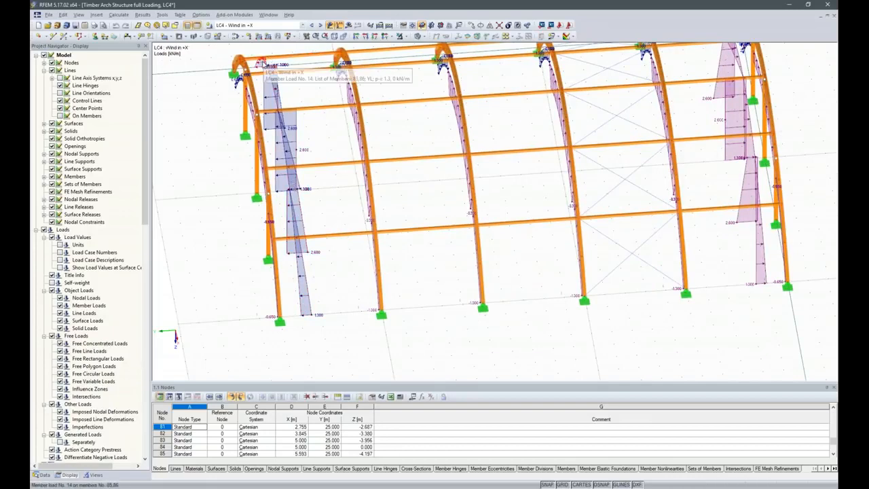
ctrl+middle_drag(247, 303, 407, 293)
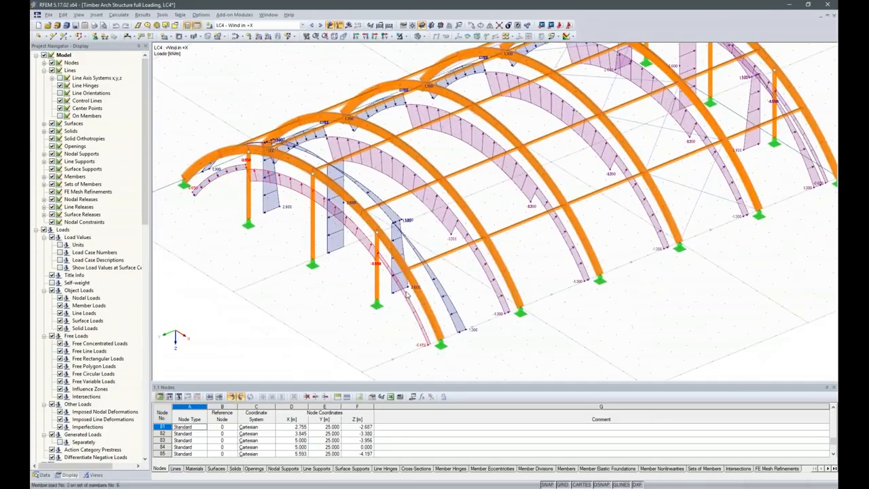
ctrl+middle_drag(739, 329, 579, 335)
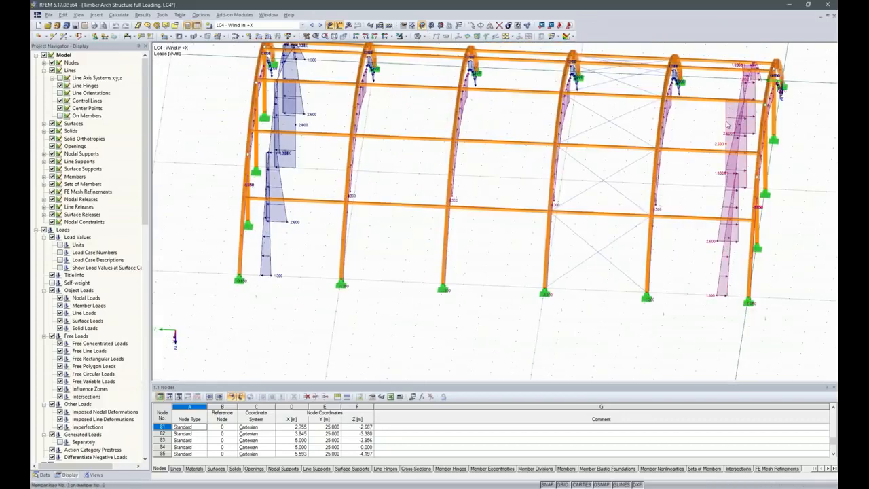
Step: Display load case LC5 Wind in +Y and examine its member loads across the whole arch structure
click(319, 25)
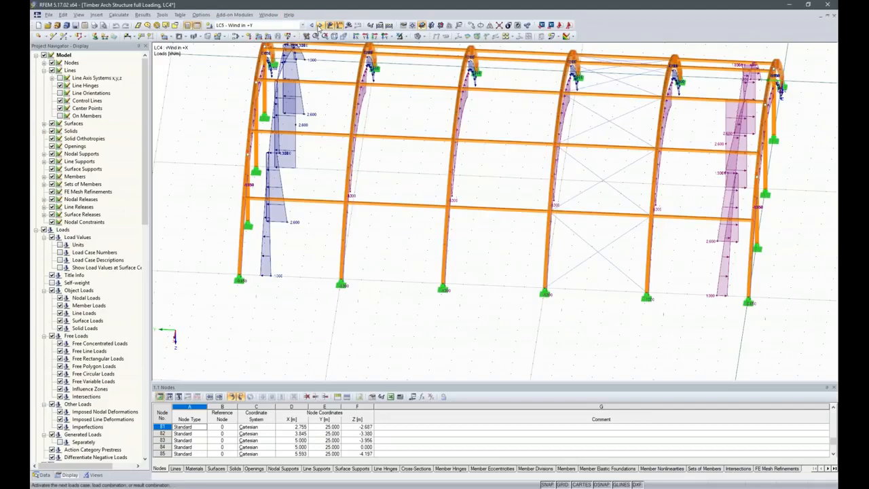
ctrl+middle_drag(219, 170, 324, 292)
scroll(592, 322, down, 1)
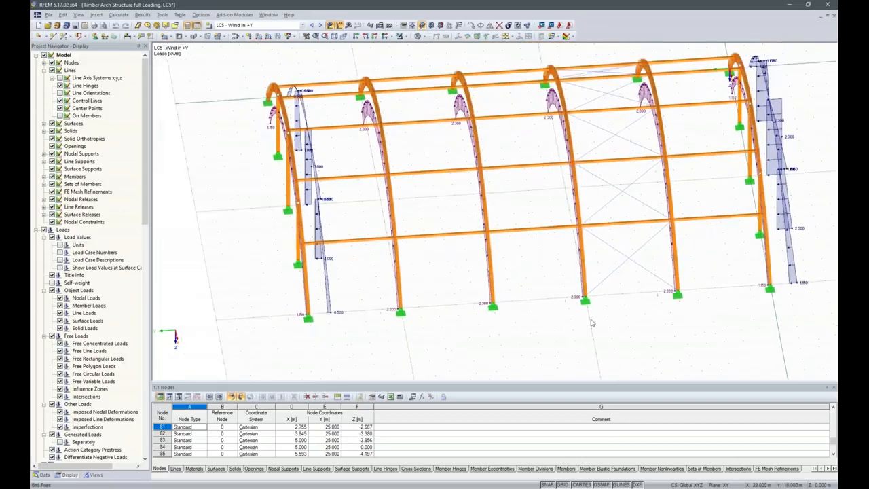
scroll(592, 322, down, 2)
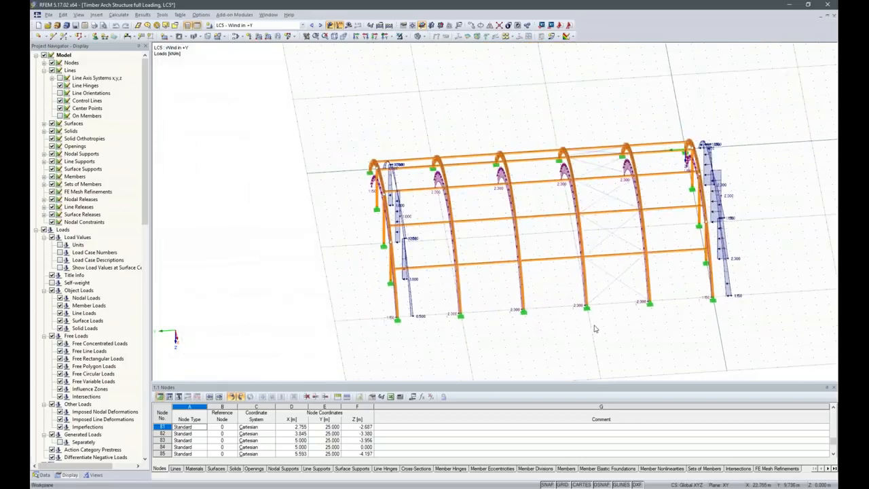
scroll(275, 136, down, 1)
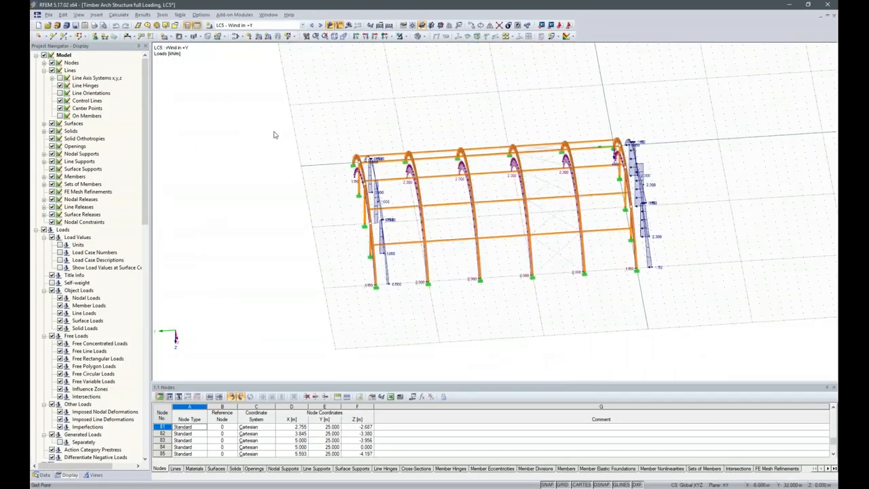
Step: Open the RF-TIMBER Pro add-on module for designing the timber members of the arch structure
scroll(438, 301, up, 1)
ctrl+middle_drag(406, 343, 464, 312)
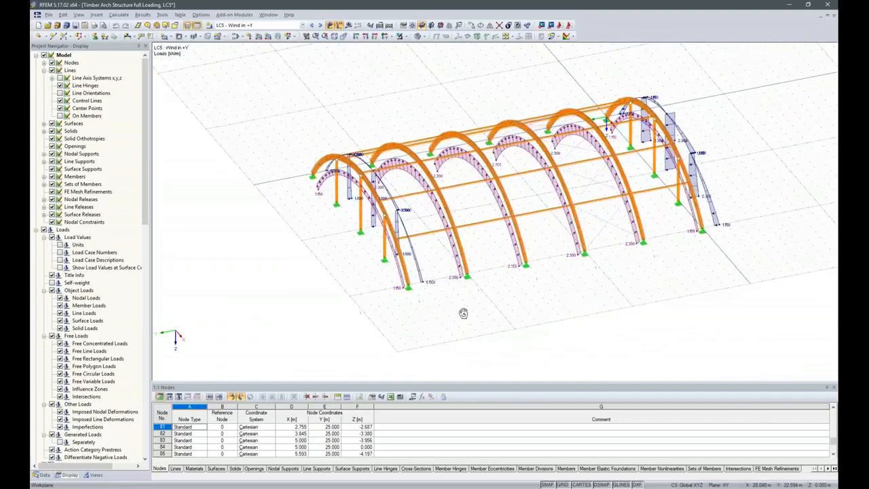
click(42, 475)
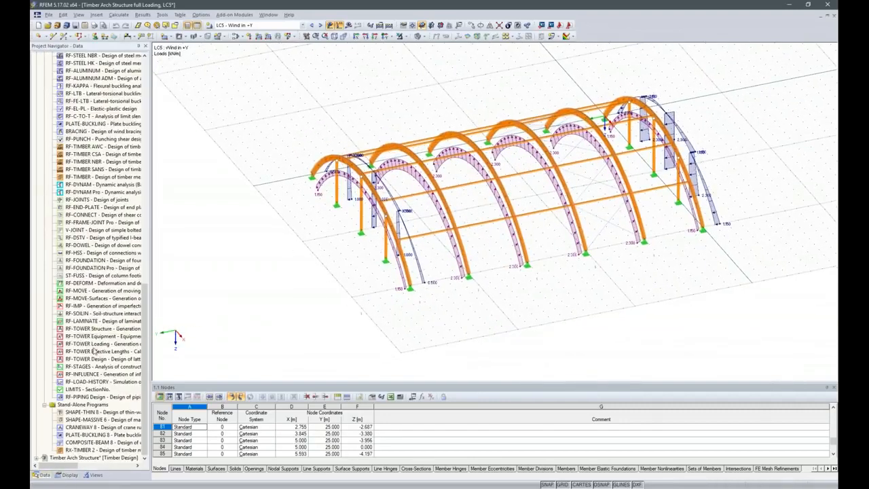
scroll(95, 381, up, 15)
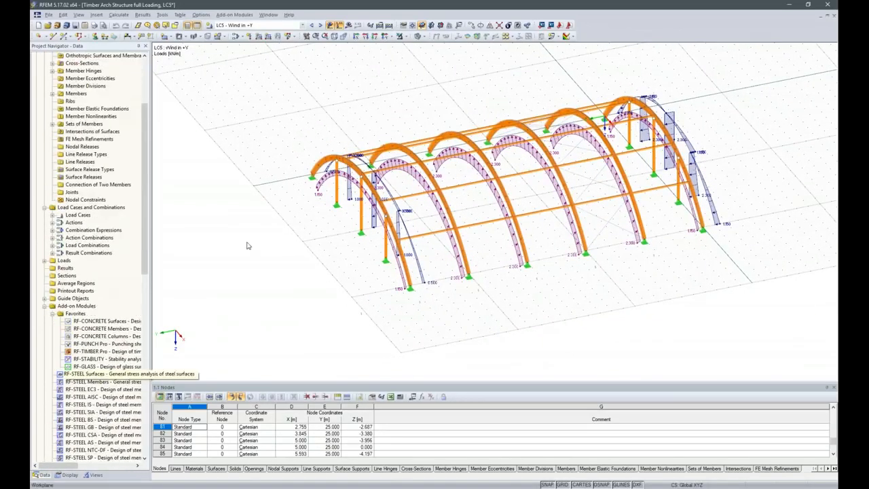
click(109, 351)
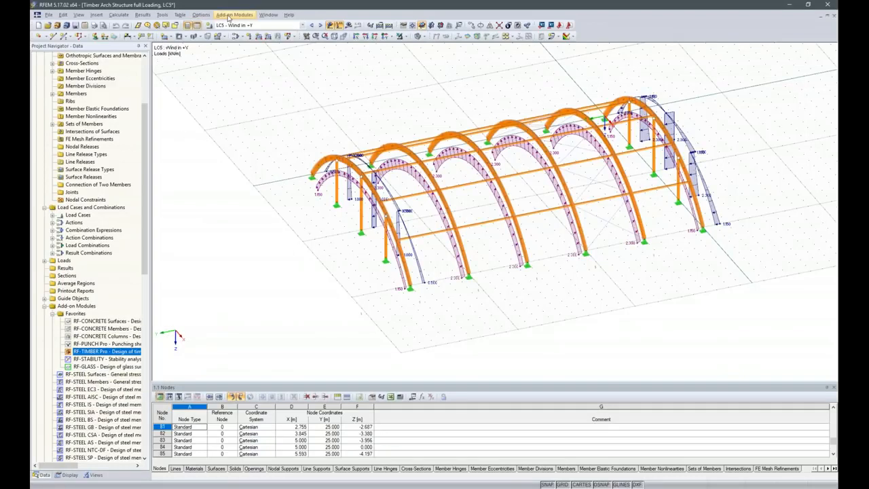
click(230, 17)
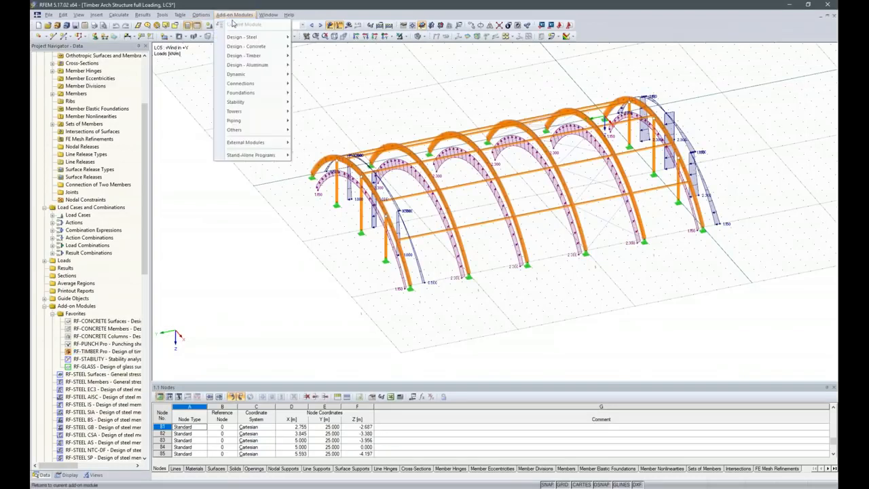
mouse_move(241, 59)
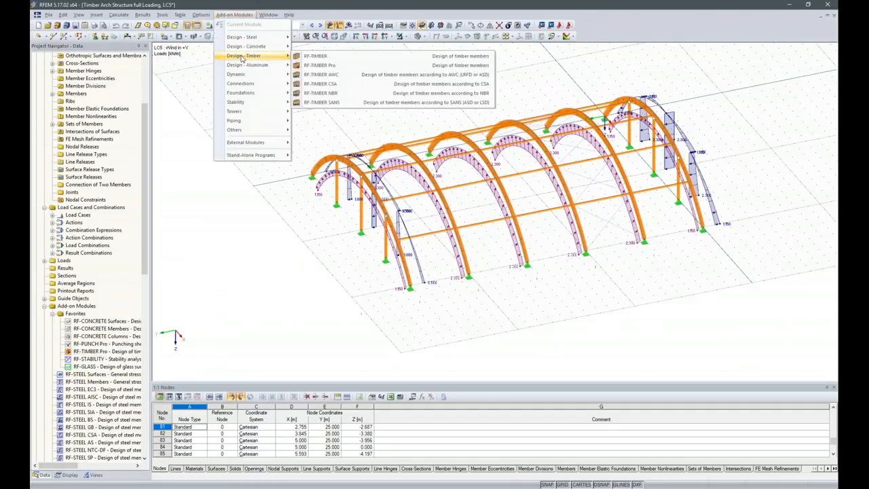
click(318, 65)
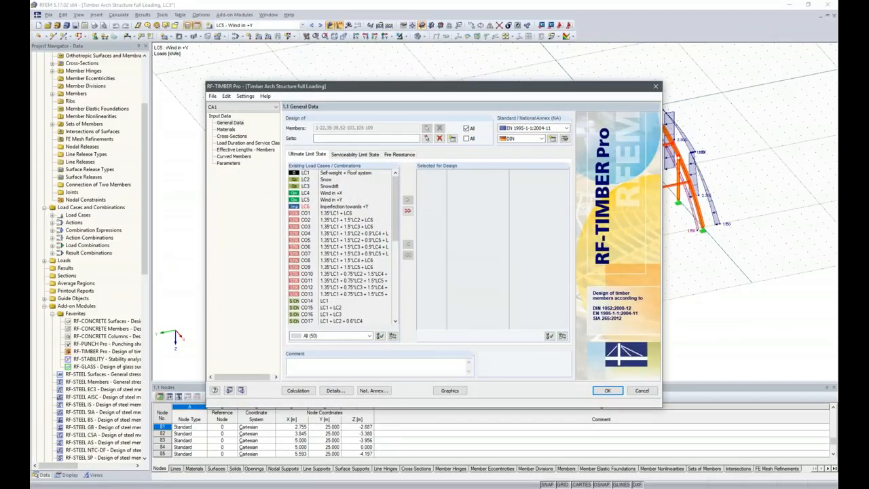
Step: Include all sets of members in the design, disable the all-members option and clear the list of single members
click(467, 128)
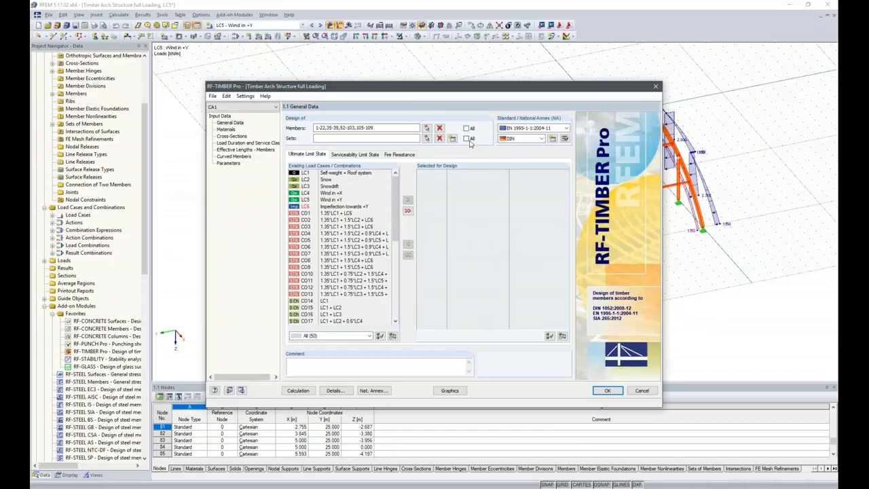
click(466, 138)
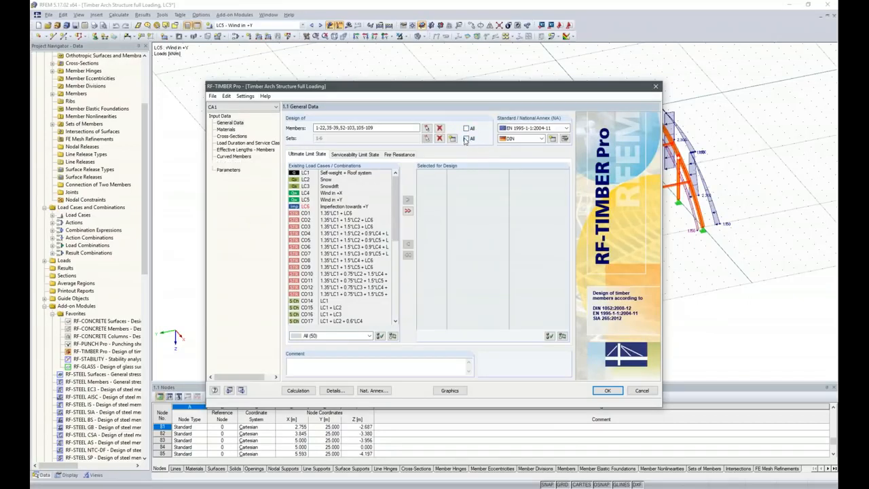
drag(586, 86, 626, 74)
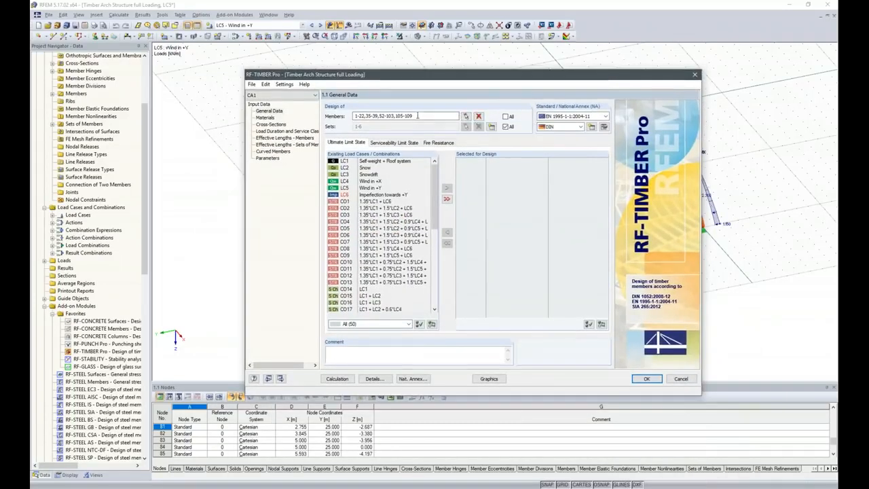
click(479, 116)
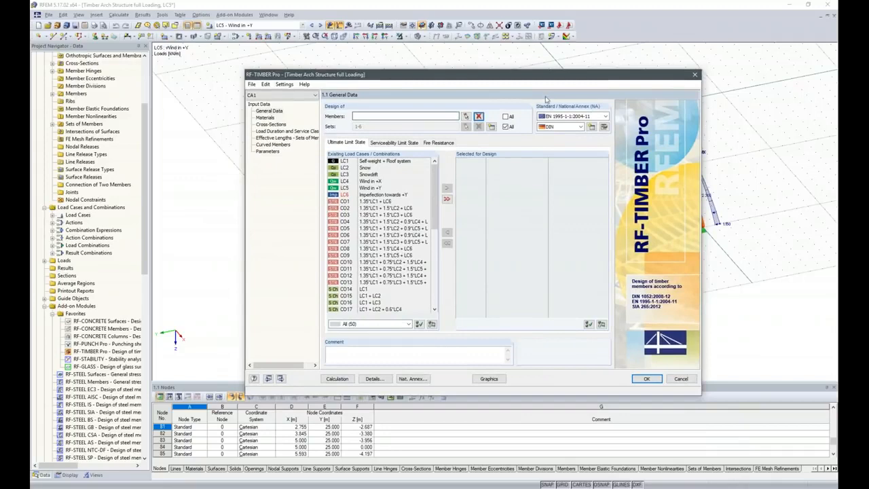
Step: Pick the three gable columns at each end of the hall graphically as design members
click(466, 116)
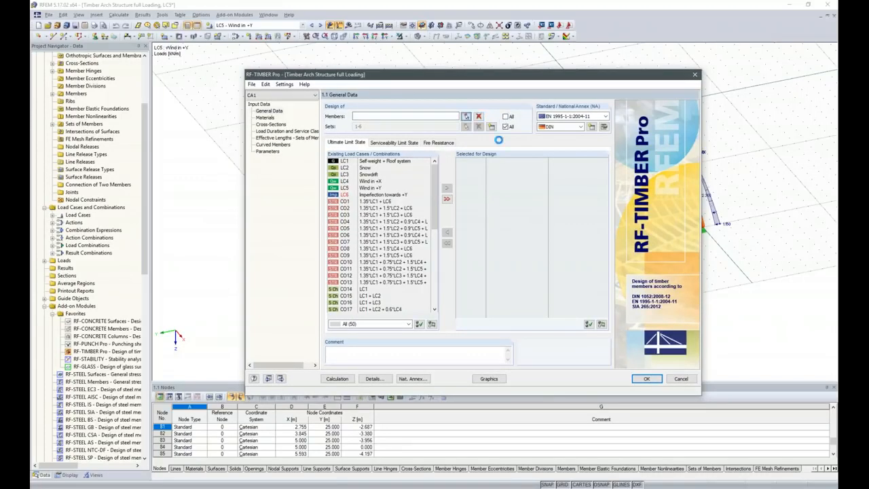
ctrl+middle_drag(472, 340, 581, 337)
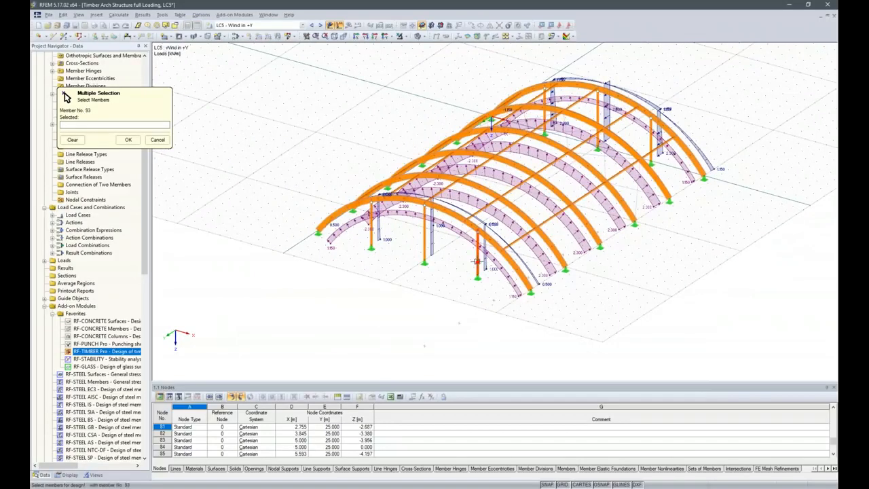
click(424, 241)
click(424, 241)
click(371, 235)
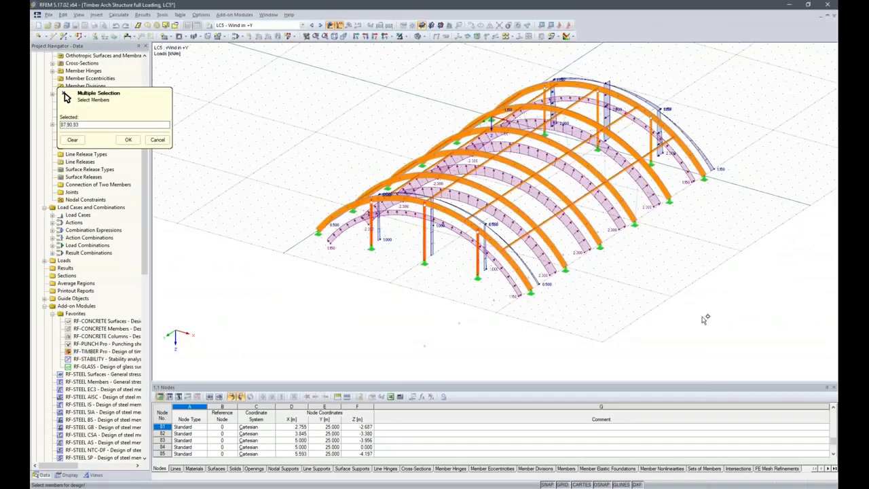
ctrl+middle_drag(662, 318, 641, 163)
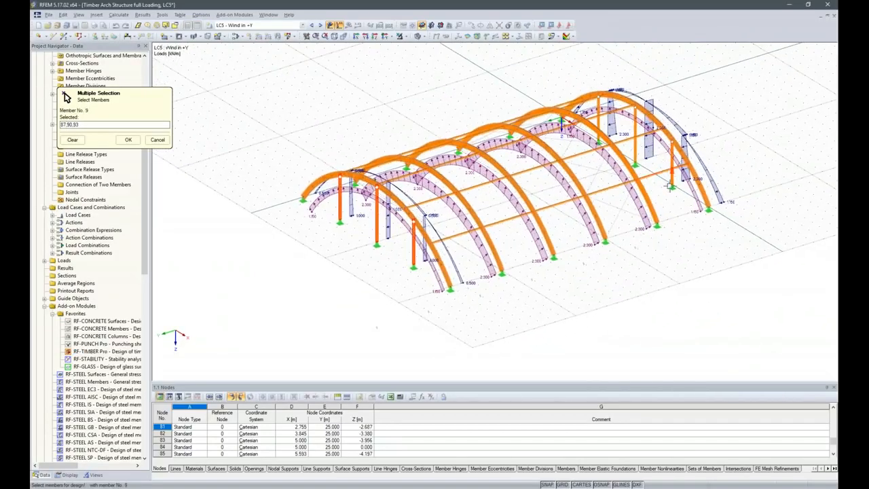
click(645, 156)
click(636, 145)
click(599, 129)
Step: Add all longitudinal purlins between the arches to the design members and accept the selection
ctrl+middle_drag(627, 280, 537, 283)
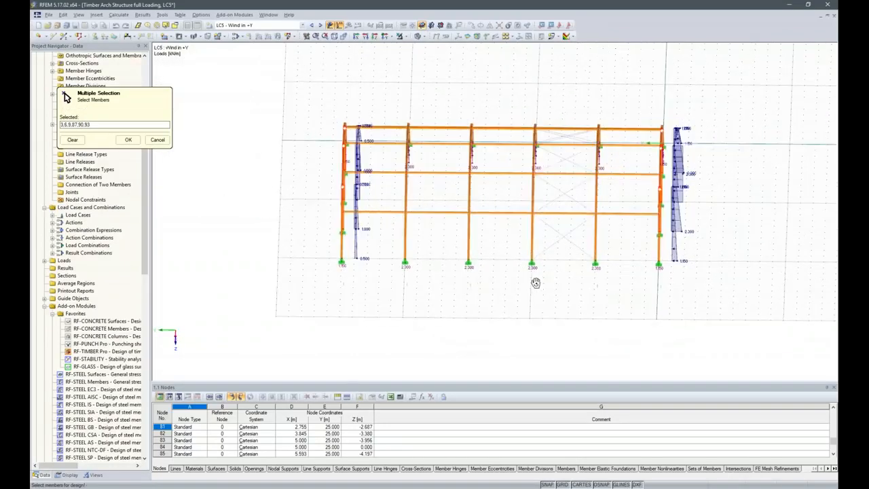
drag(379, 248, 355, 121)
drag(457, 238, 433, 120)
drag(511, 240, 488, 128)
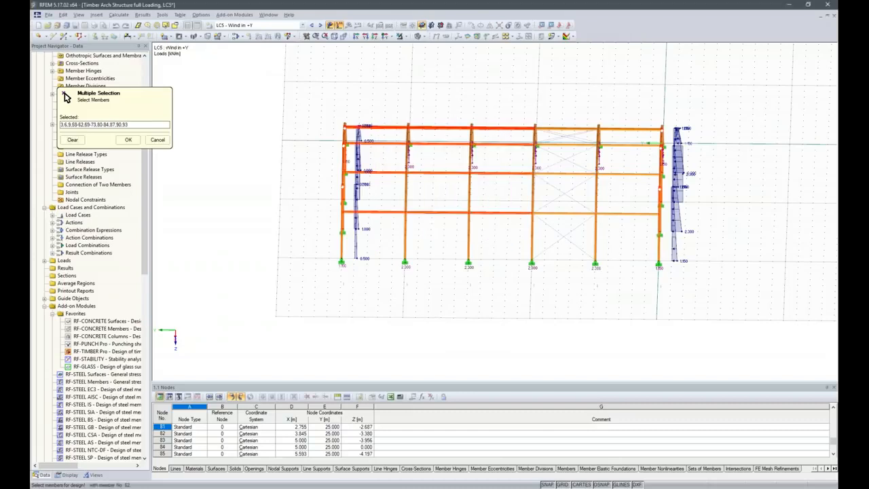
click(562, 174)
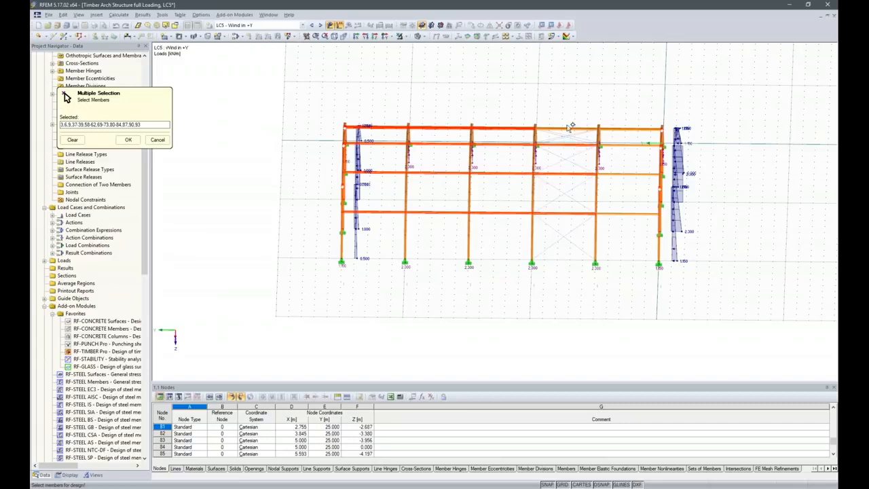
ctrl+middle_drag(609, 227, 570, 110)
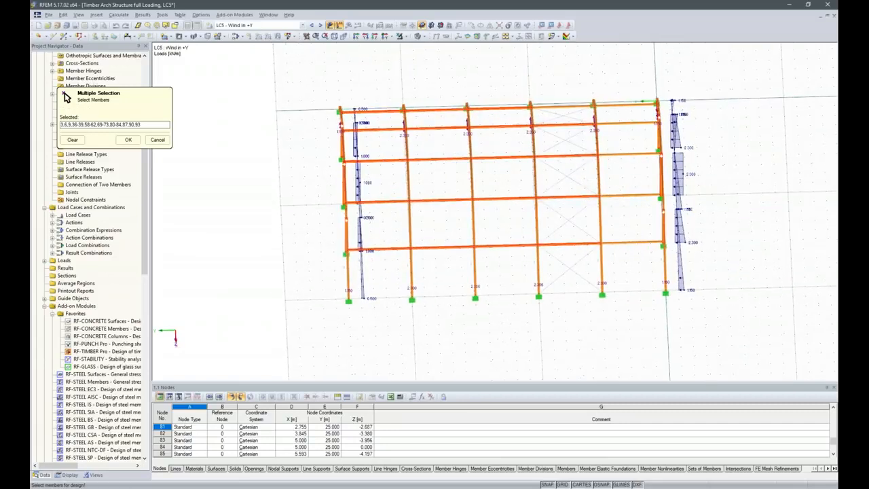
click(562, 108)
drag(646, 275, 614, 96)
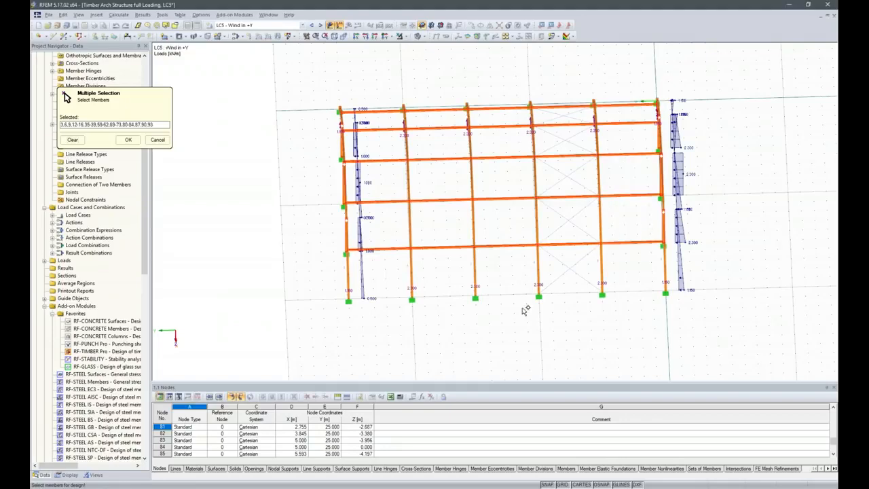
ctrl+middle_drag(600, 299, 595, 250)
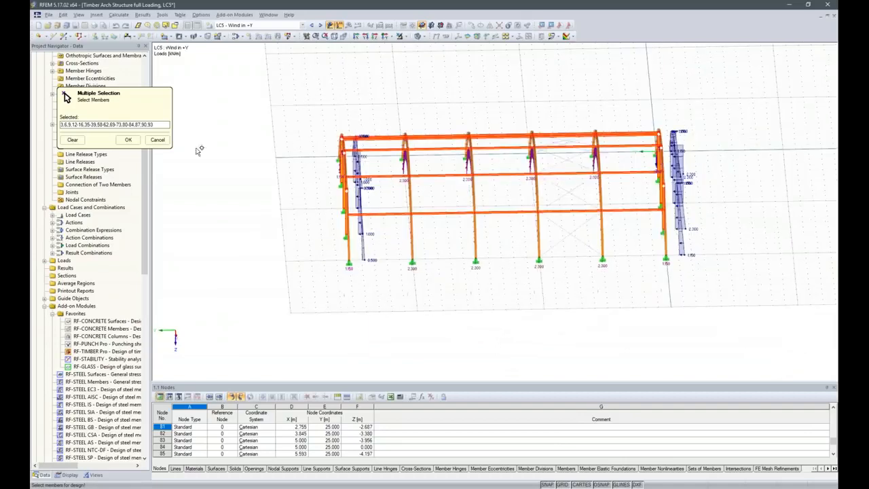
click(129, 140)
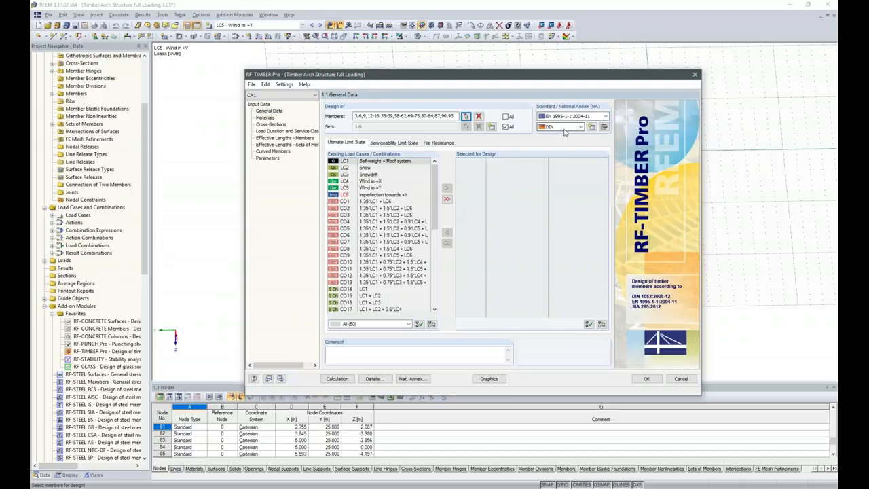
Step: Activate the strength increase according to 3.3(3) for glulam in the DIN national annex settings
click(604, 127)
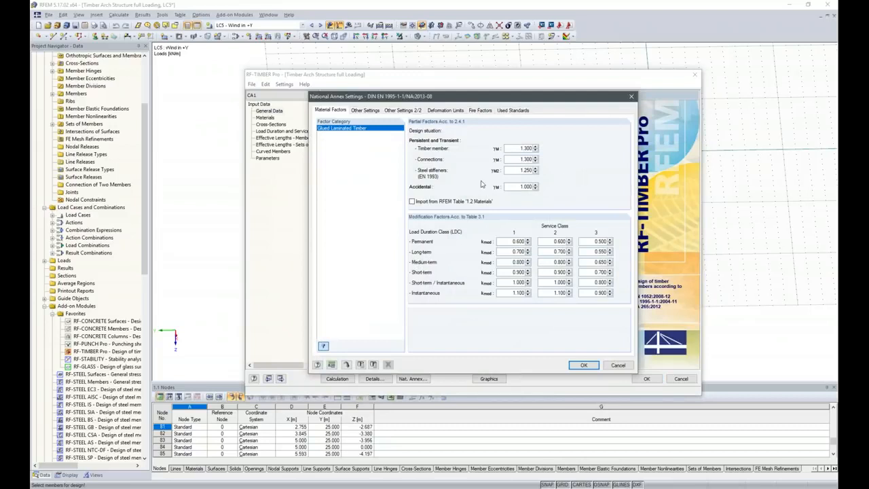
click(386, 113)
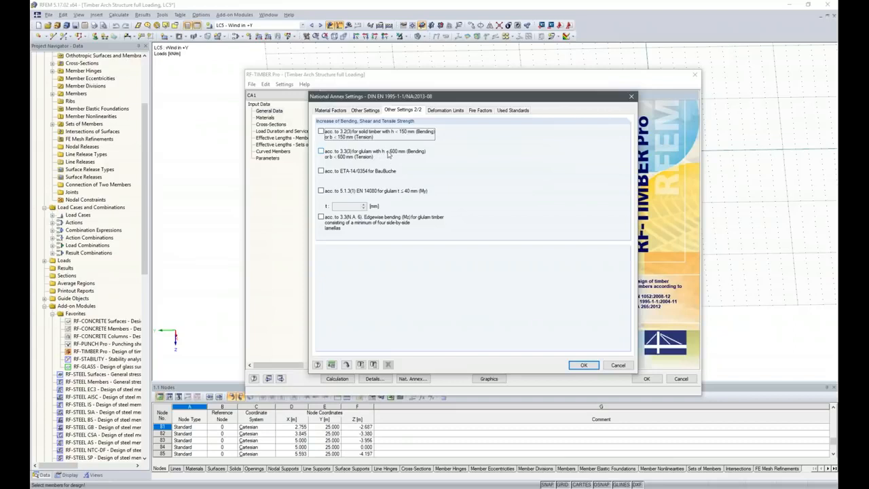
click(322, 152)
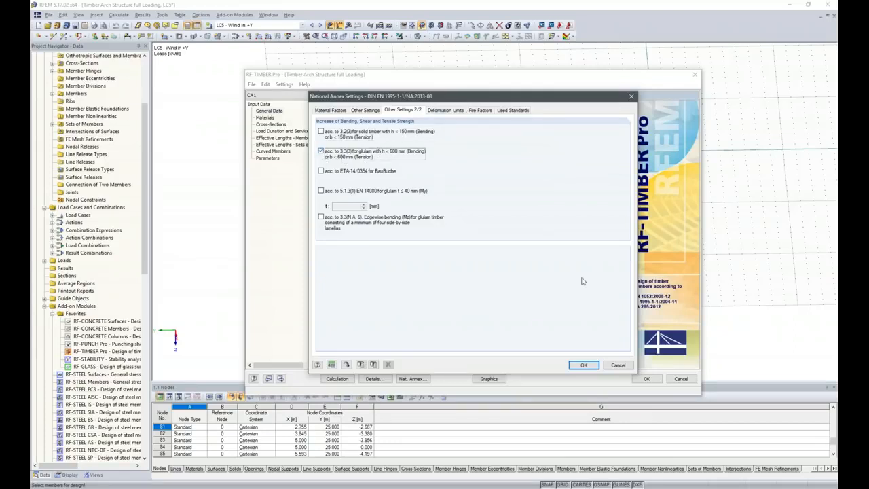
click(586, 366)
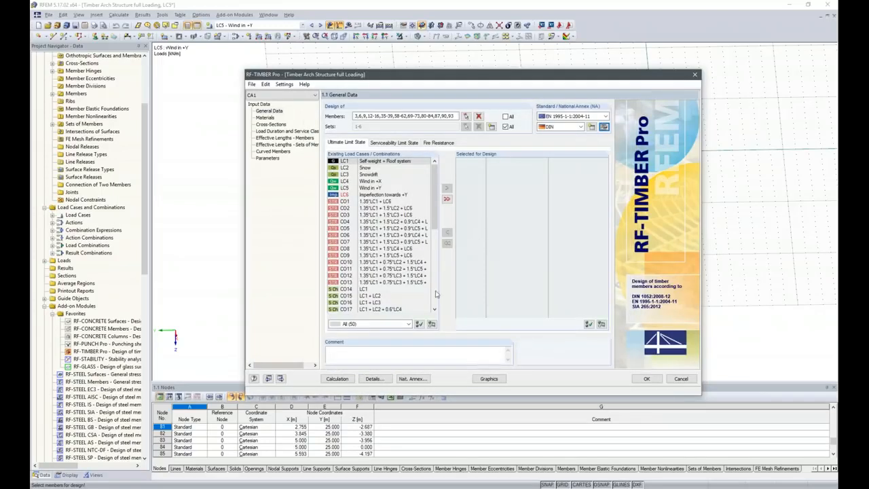
Step: Set the stability check to stress/stability analysis according to second order theory and accept the design details
click(374, 379)
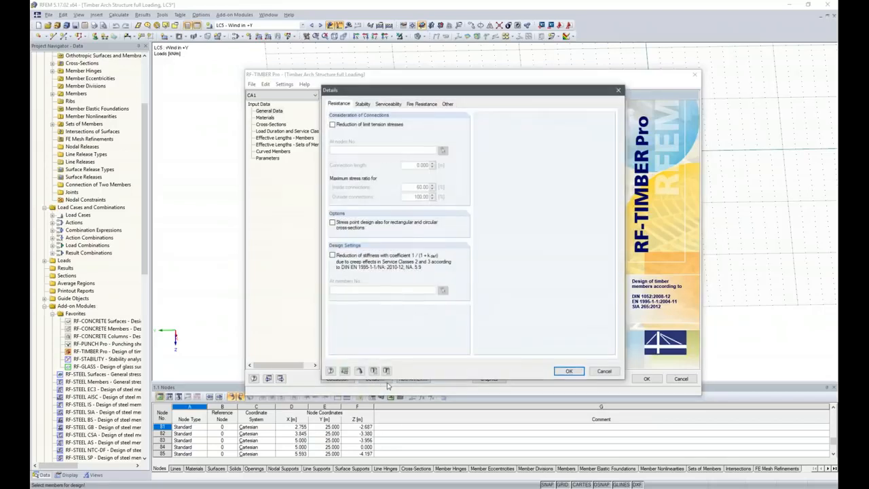
click(390, 104)
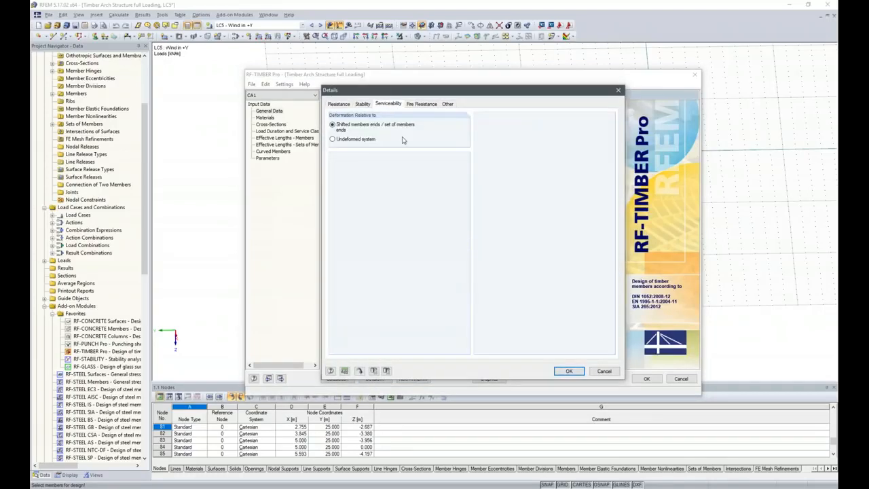
click(362, 104)
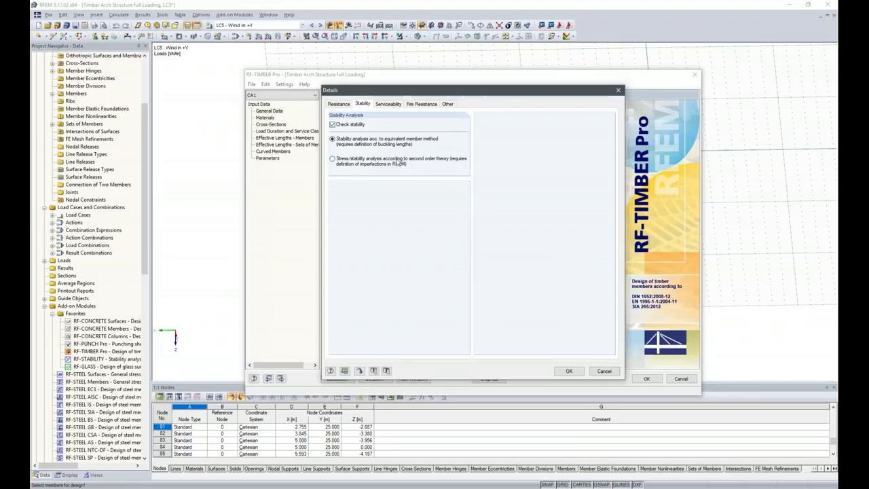
click(333, 158)
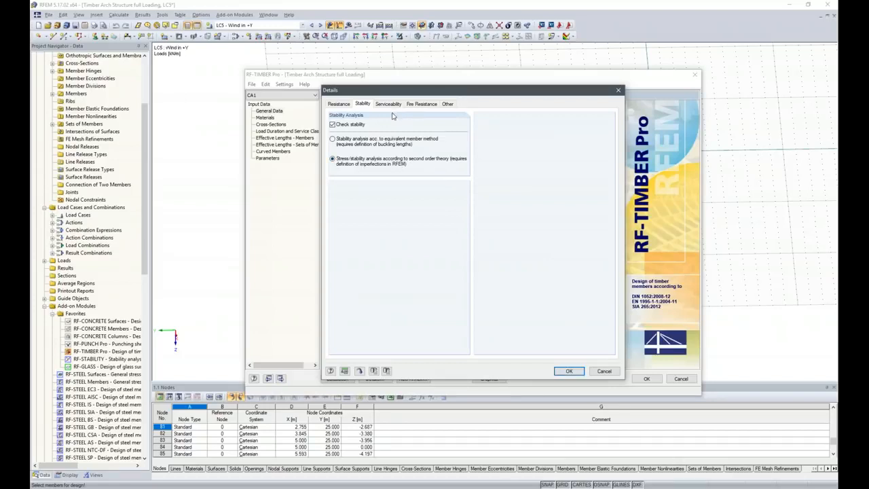
click(446, 105)
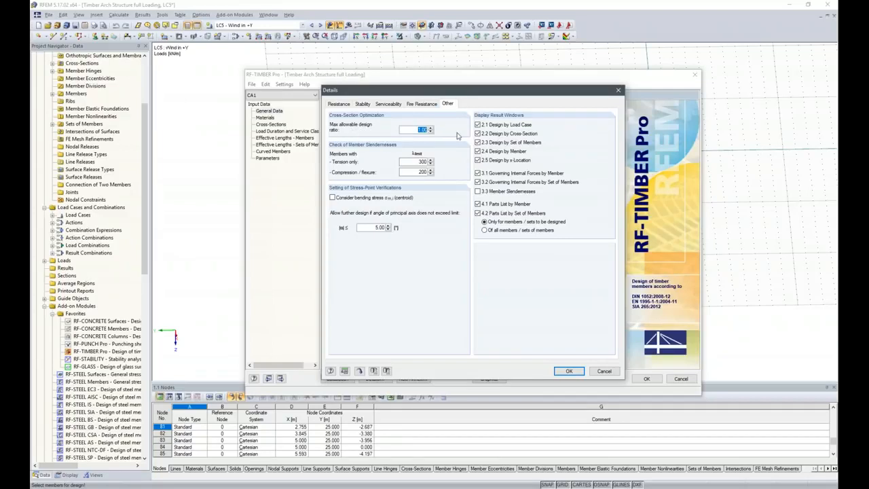
key(BackSpace)
click(577, 371)
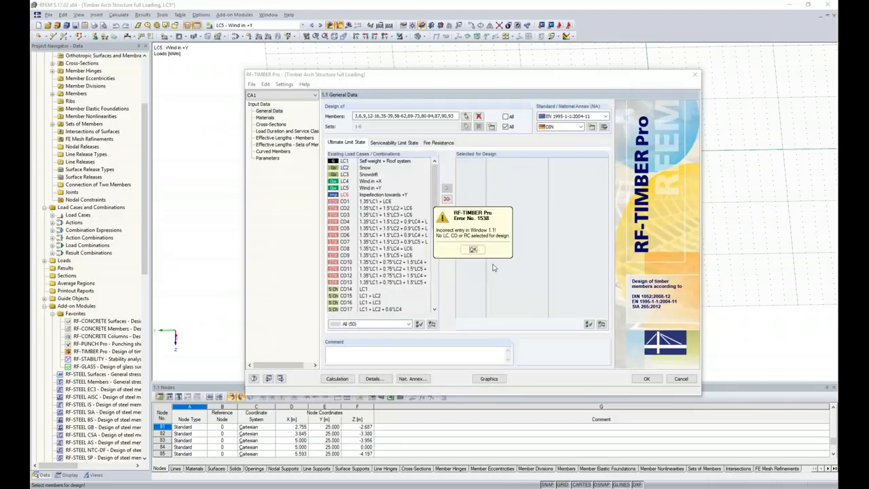
Step: Add result combination RC1 ULS (STR/GEO) to the ultimate limit state design
click(473, 249)
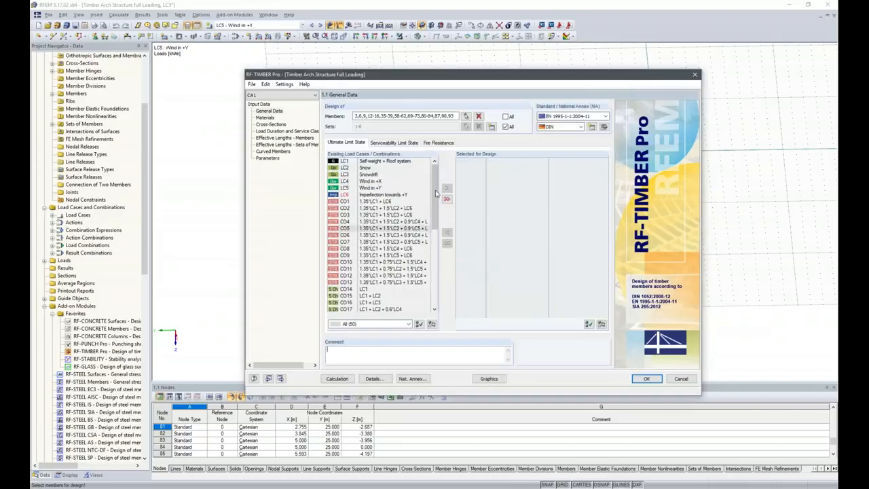
scroll(436, 195, down, 7)
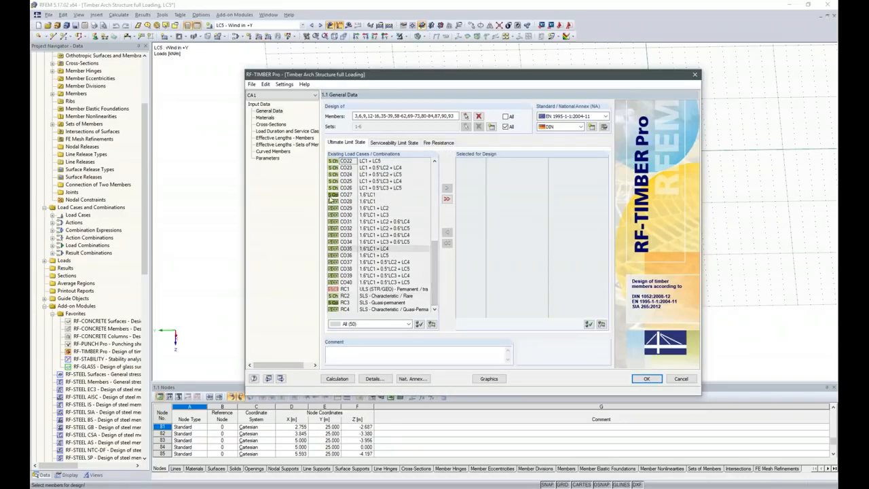
double_click(347, 289)
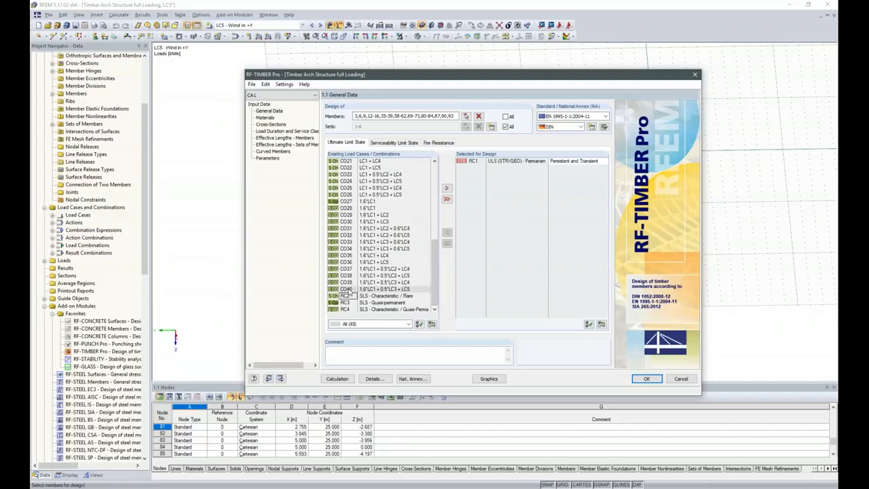
Step: Add result combinations RC2, RC3 and RC4 to the serviceability limit state design
click(394, 143)
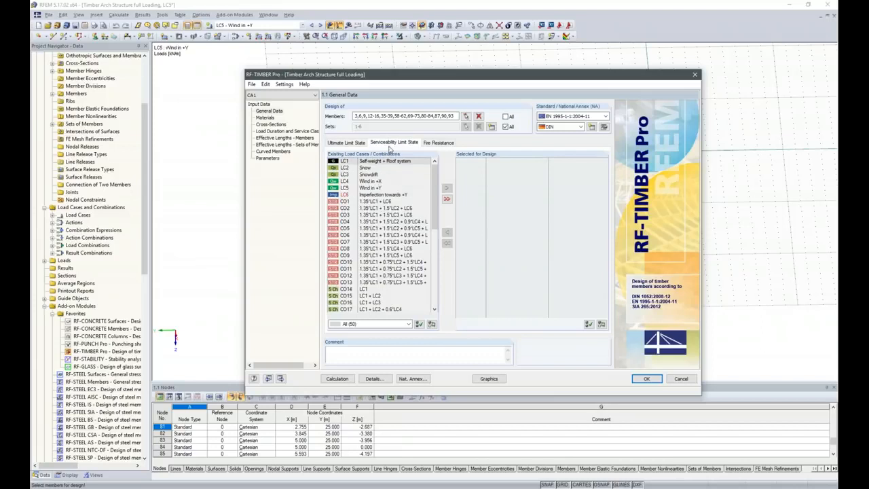
drag(437, 192, 434, 289)
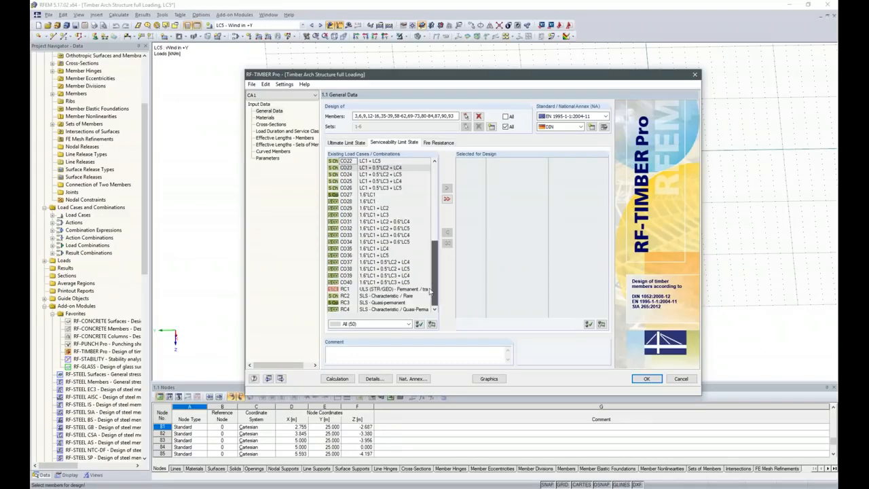
click(348, 297)
shift+click(349, 309)
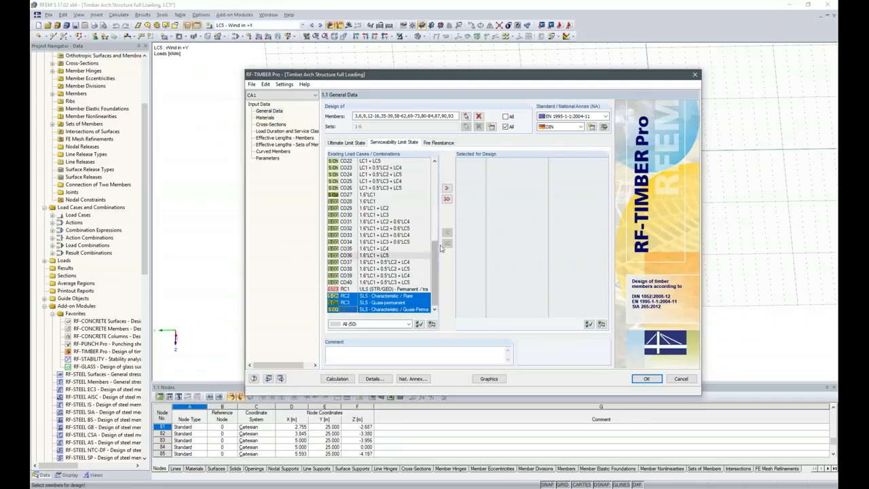
click(447, 188)
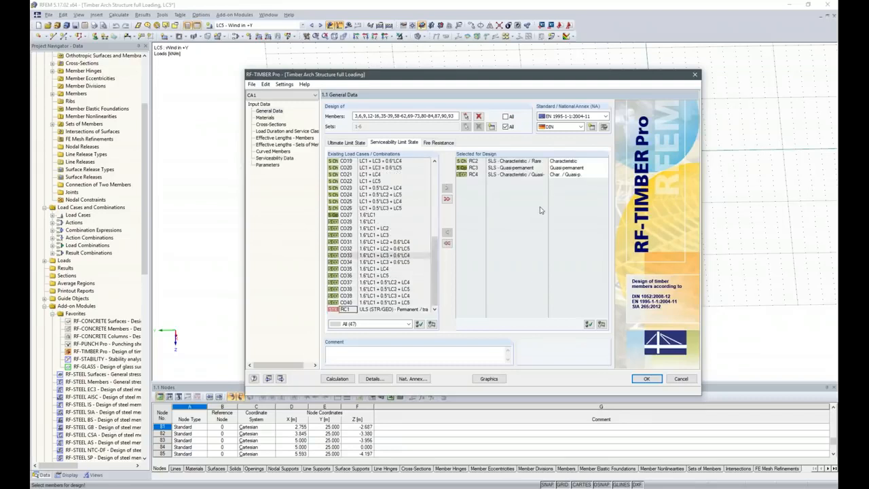
Step: Activate optimization of both width b and height h for cross-section 1, T-Rectangle 140/440
click(265, 117)
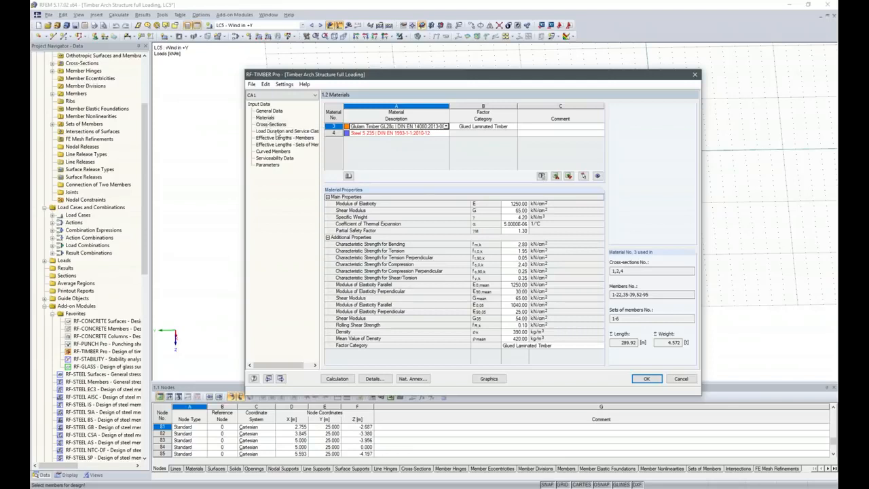
click(271, 125)
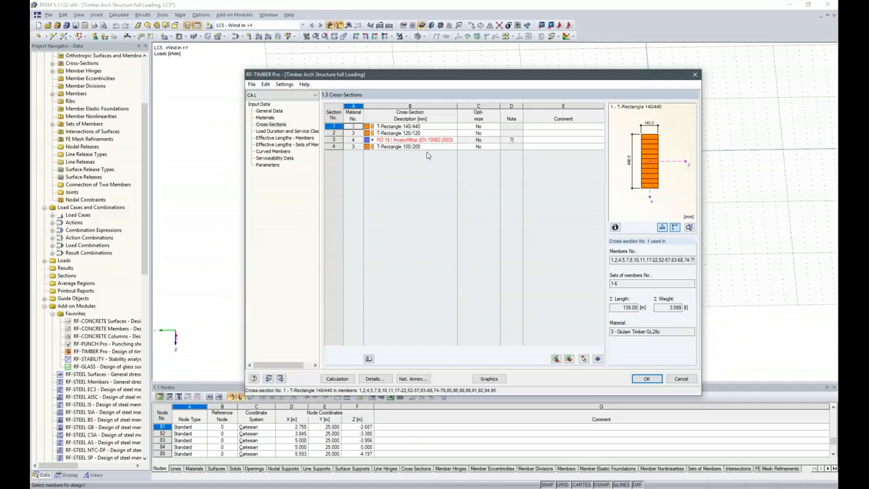
click(421, 127)
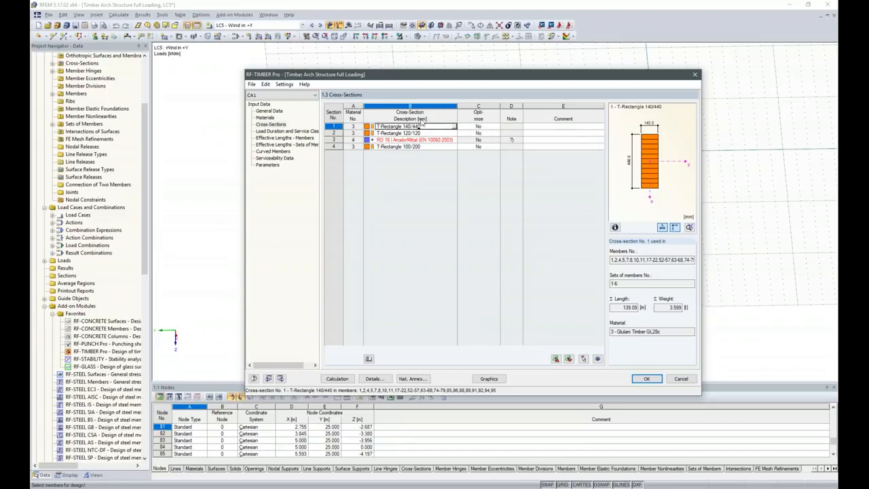
click(482, 127)
click(496, 126)
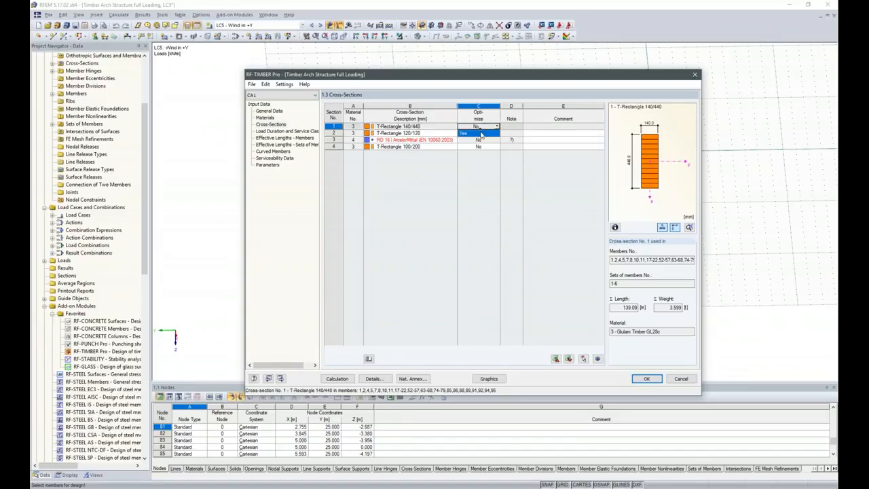
click(480, 133)
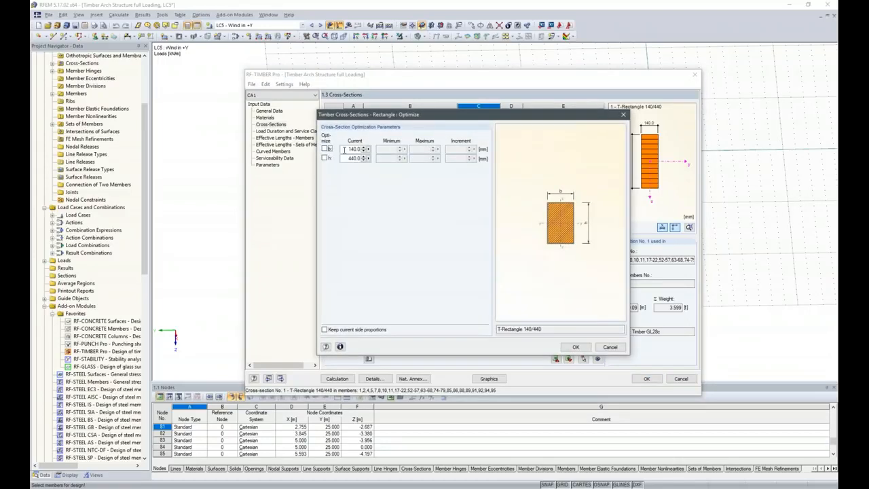
click(325, 148)
click(325, 157)
Step: Set the minimum width to 120 mm, enter the minimum height, use 20 mm increments for both dimensions, and accept the optimization parameters
double_click(387, 149)
text(120)
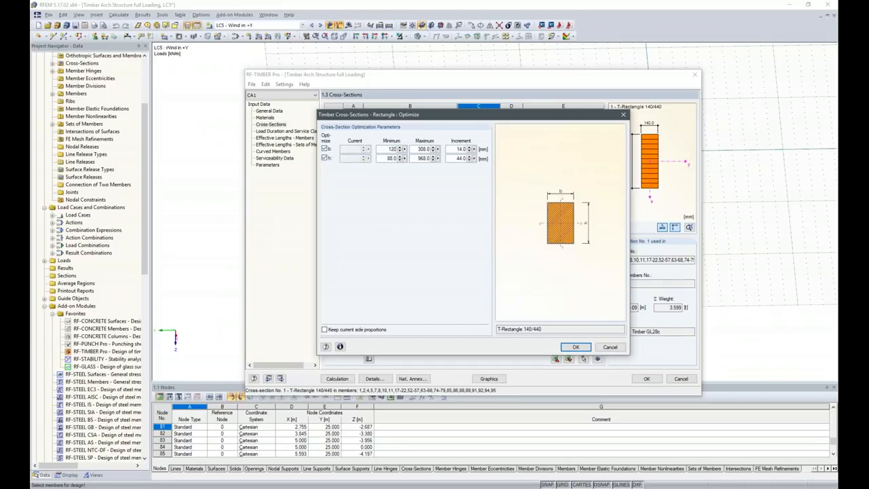
key(Tab)
key(Tab)
text(20)
key(Tab)
text(1)
key(Tab)
key(Tab)
text(20)
click(575, 347)
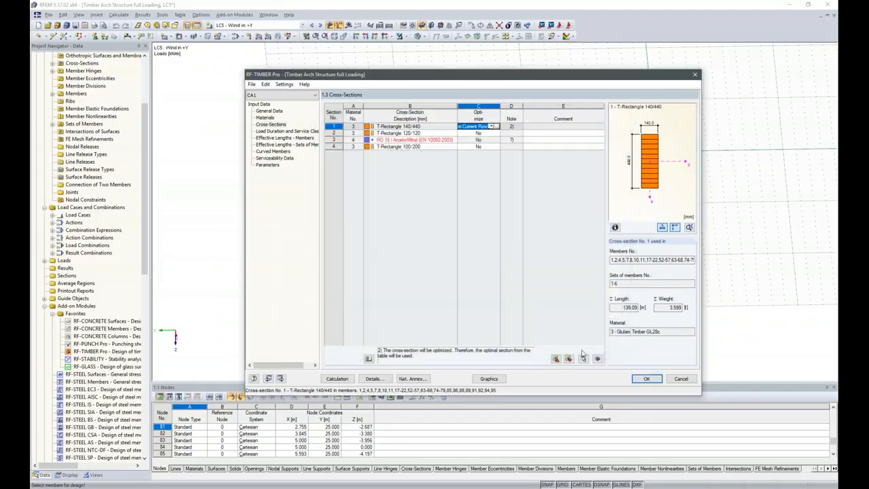
Step: Activate optimization of only the height h for cross-section 4, T-Rectangle 100/200, and accept the optimization parameters
click(480, 146)
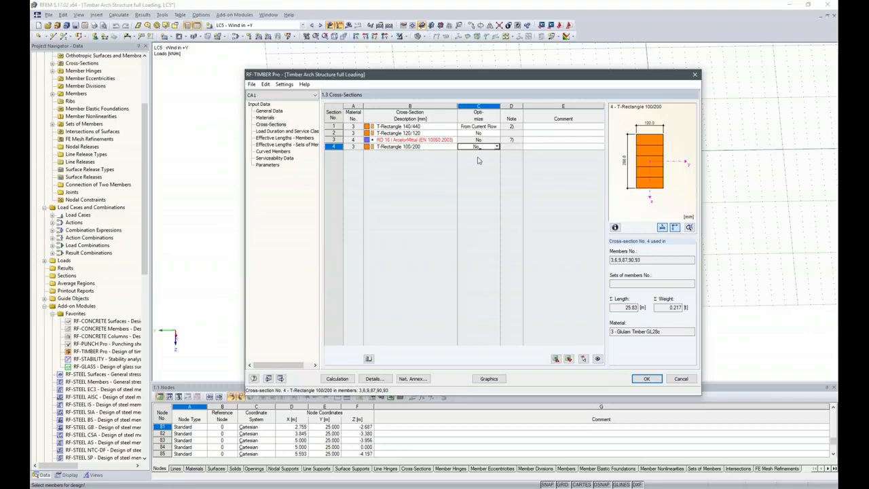
click(497, 146)
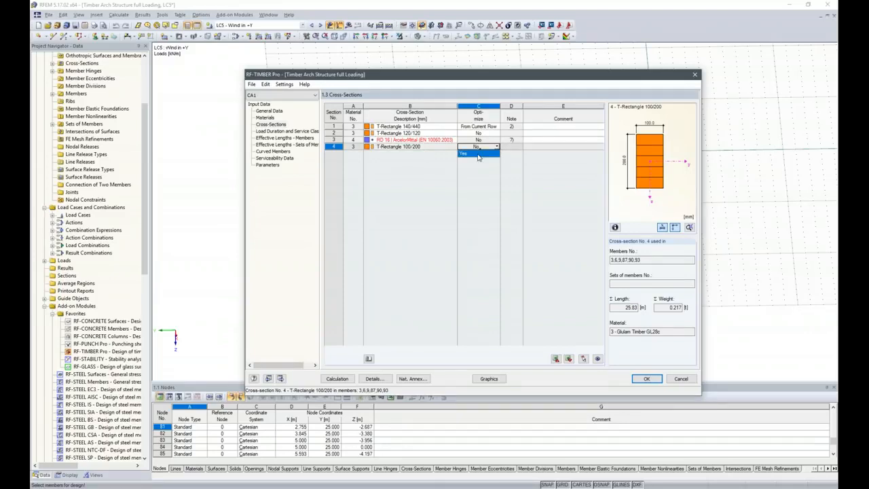
click(478, 154)
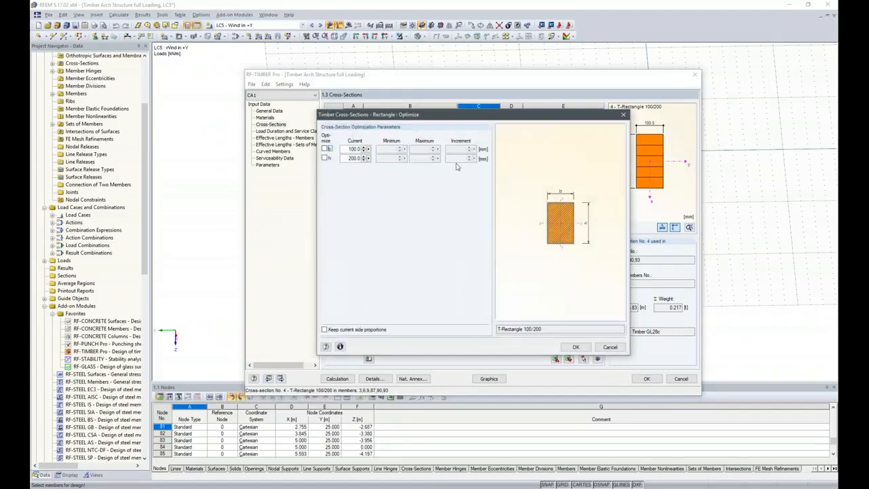
click(324, 157)
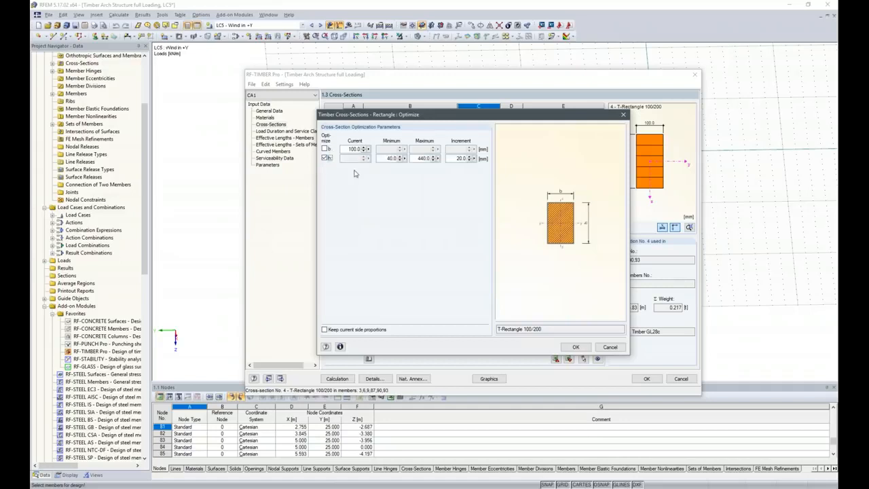
click(384, 159)
click(581, 347)
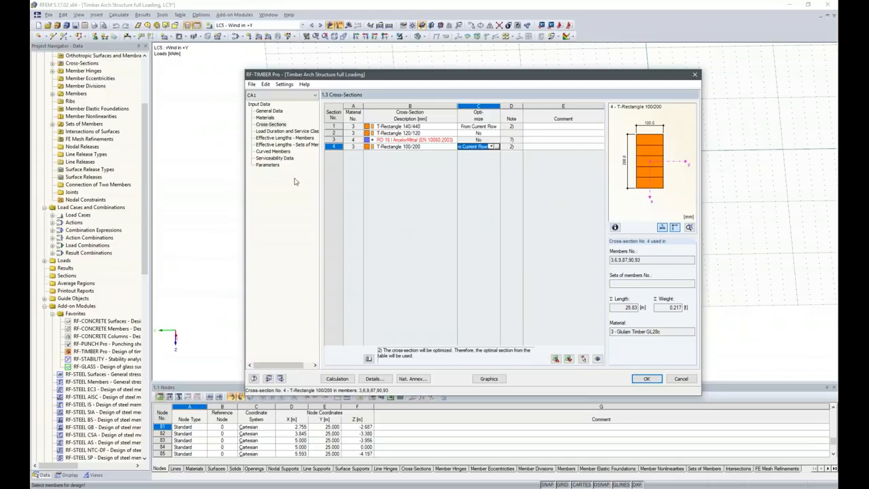
Step: Examine the load duration and service classes, the effective lengths of members and sets of members, and the curved member data against the model
click(276, 132)
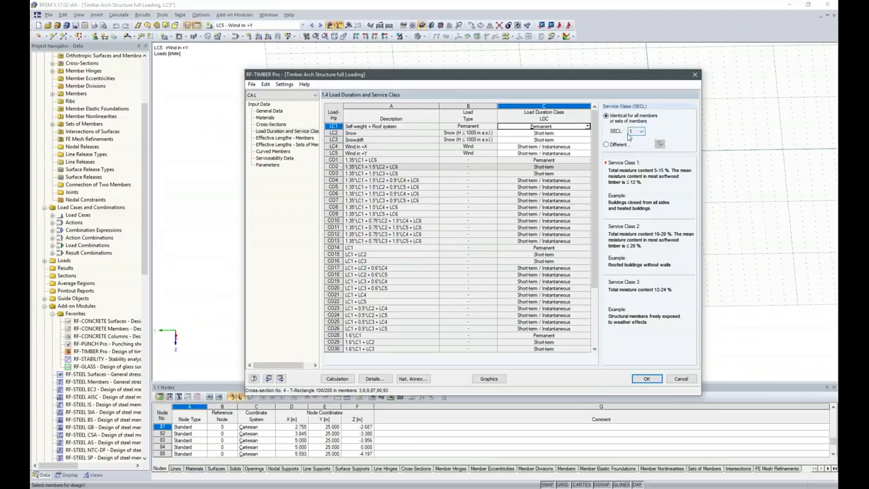
click(284, 138)
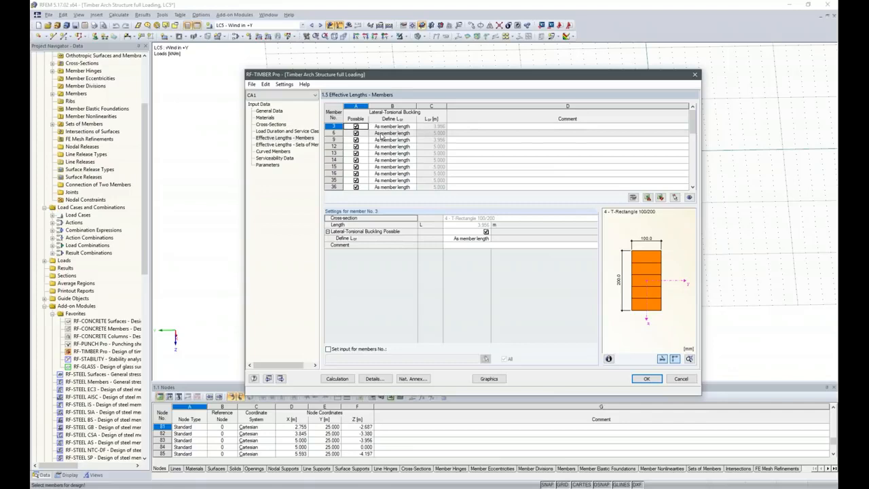
drag(432, 78, 459, 55)
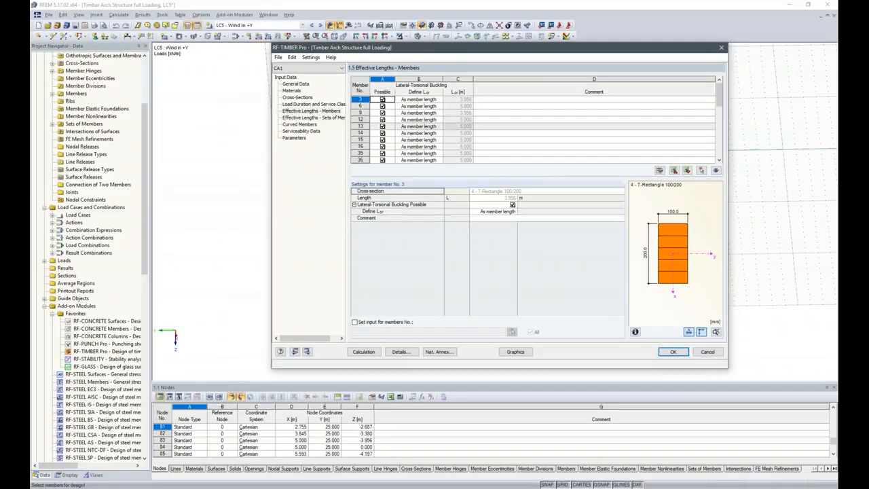
click(291, 119)
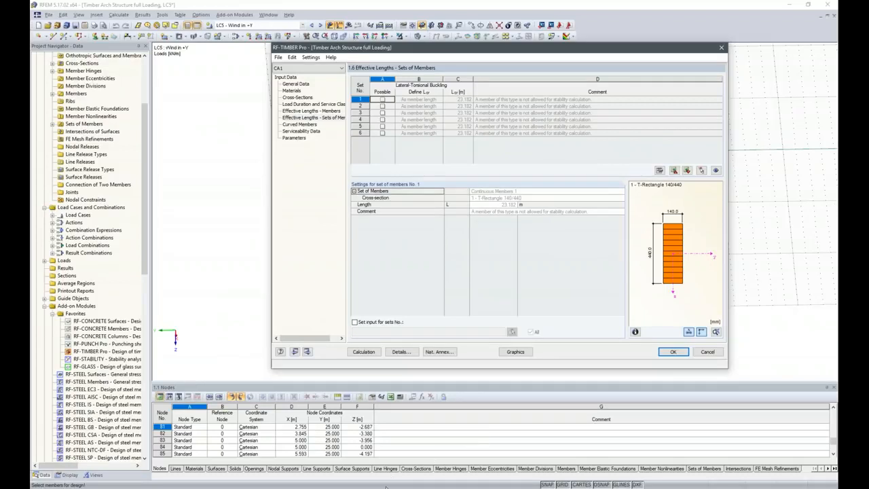
mouse_move(386, 487)
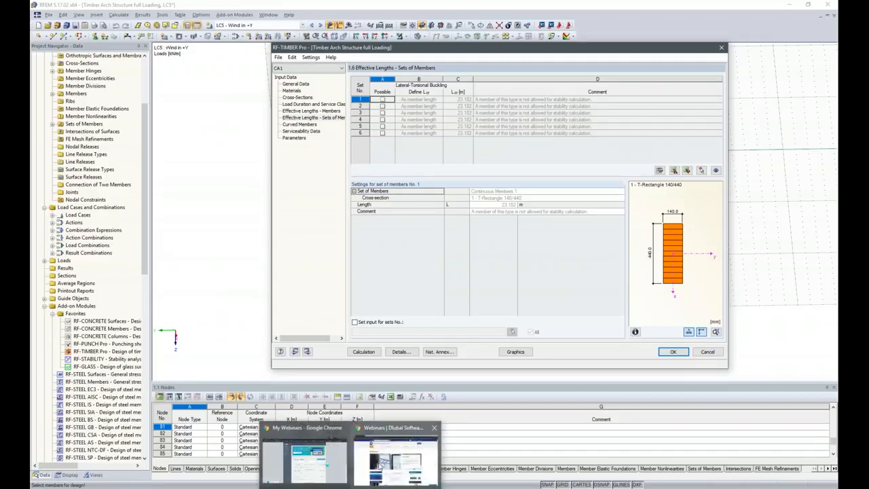
click(394, 462)
right_click(441, 37)
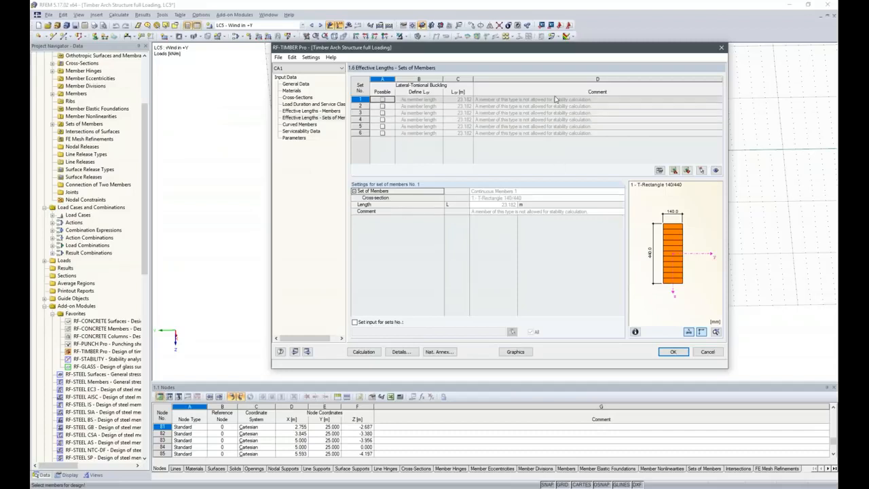
click(302, 125)
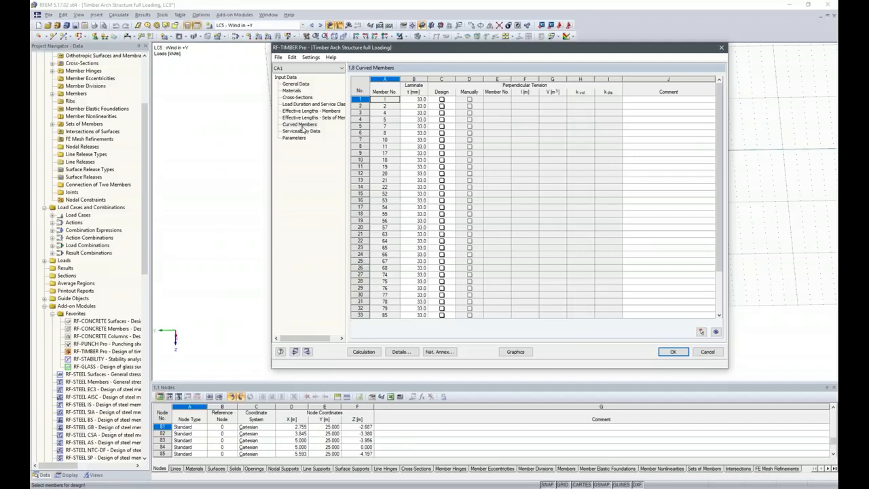
drag(482, 48, 353, 298)
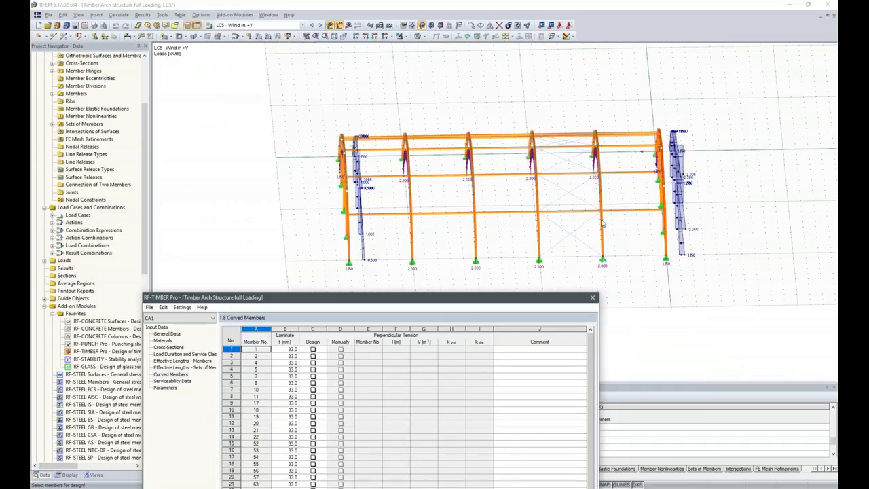
drag(496, 305, 596, 44)
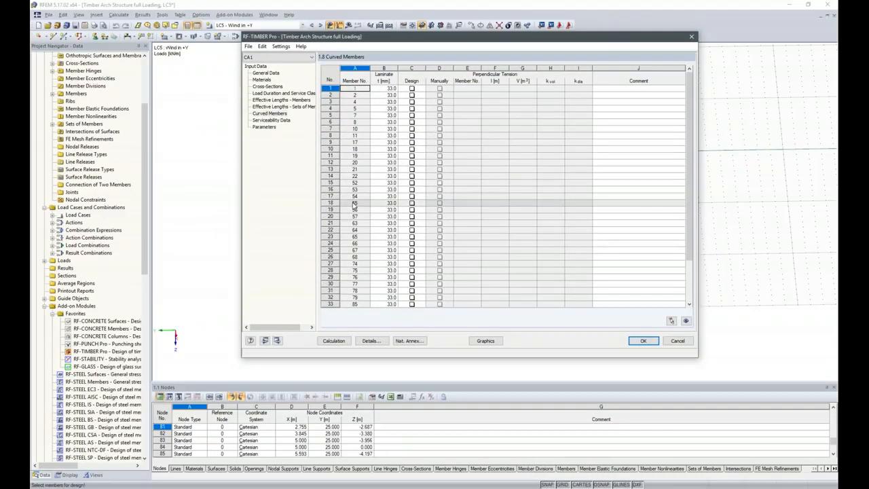
Step: Define a serviceability data entry that refers to set of members 1
click(268, 121)
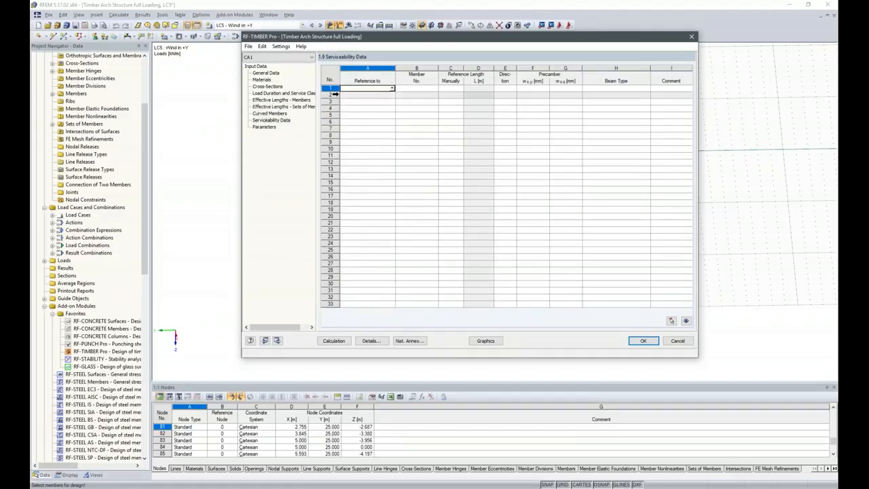
click(392, 88)
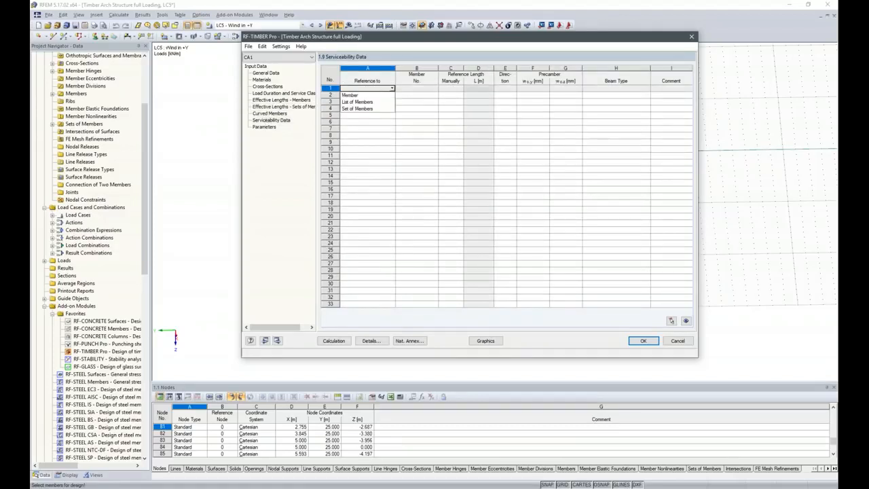
click(375, 111)
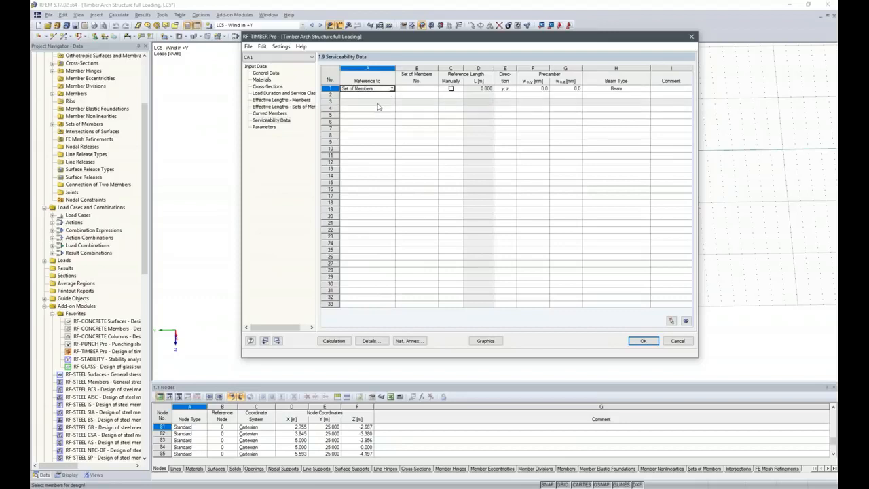
click(411, 89)
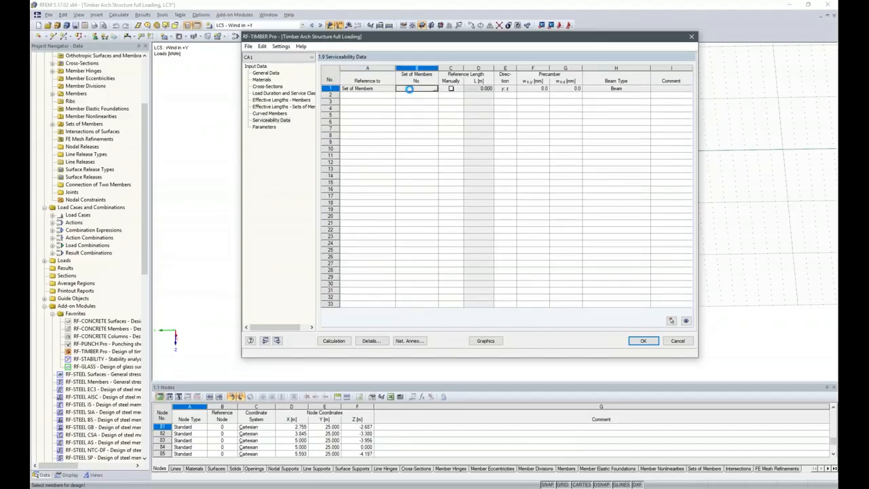
text(1-6)
click(451, 115)
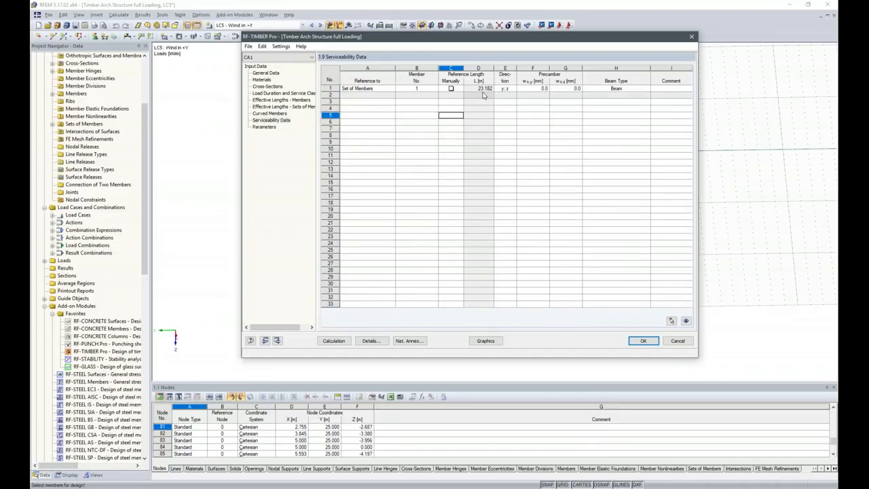
Step: Add a reduction of type Shear Force Reduction as the first entry of the design parameters
click(265, 127)
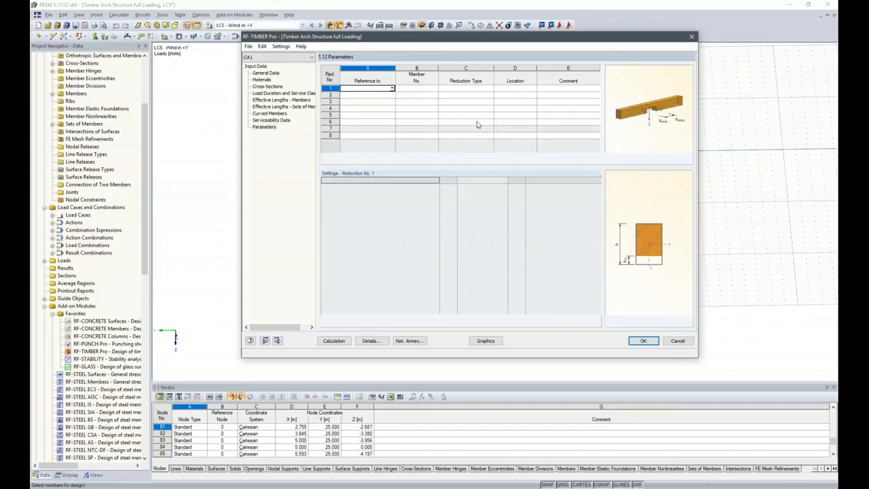
click(486, 88)
click(490, 89)
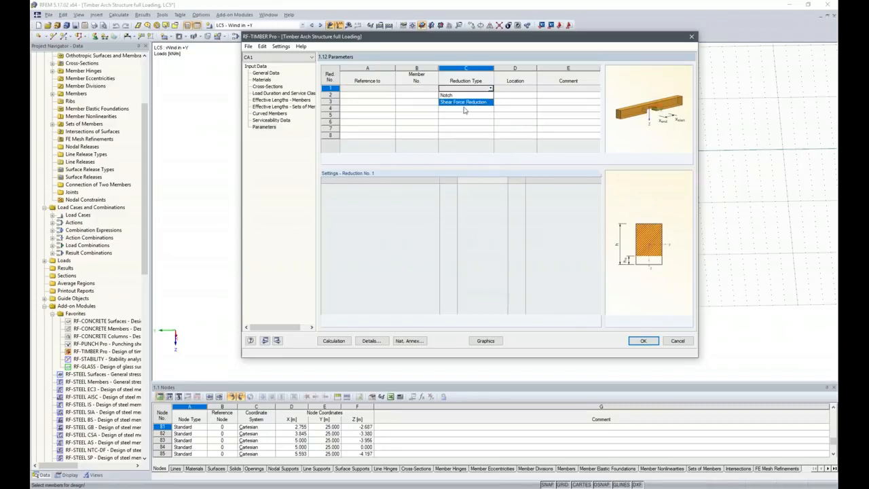
click(465, 102)
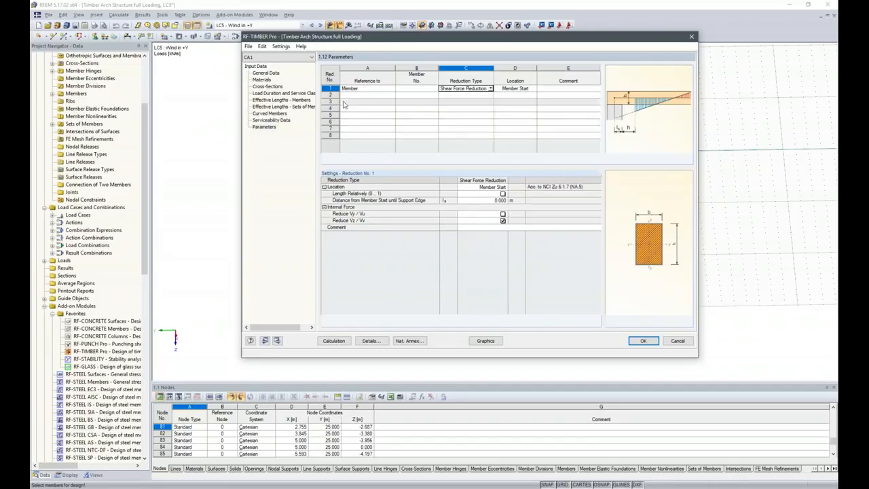
Step: Run the timber design calculation and review the design ratios by load case
click(334, 340)
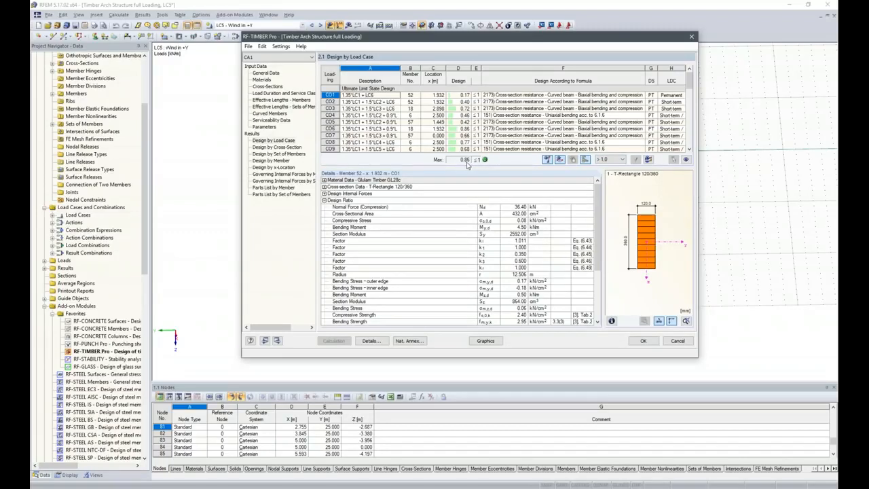
drag(690, 79, 690, 92)
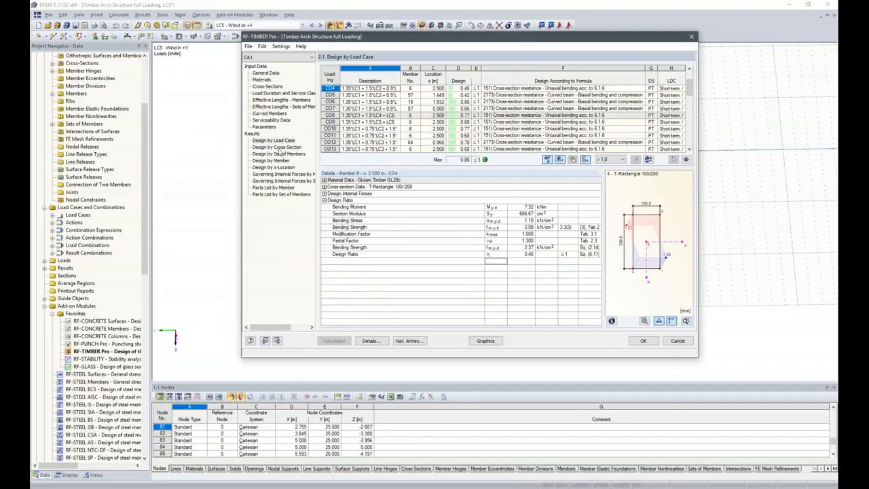
Step: Examine the design ratios by cross-section, including member 18's governing bending and compression check and member 6's flexural check
click(277, 147)
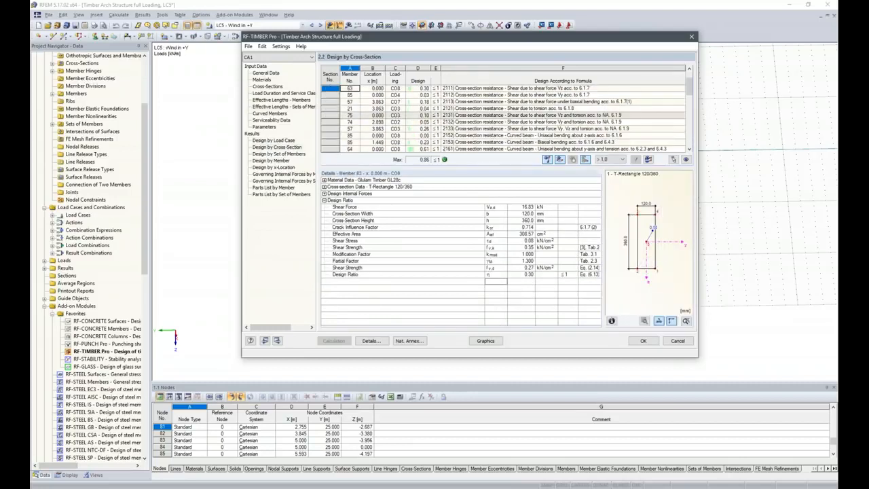
scroll(428, 142, down, 3)
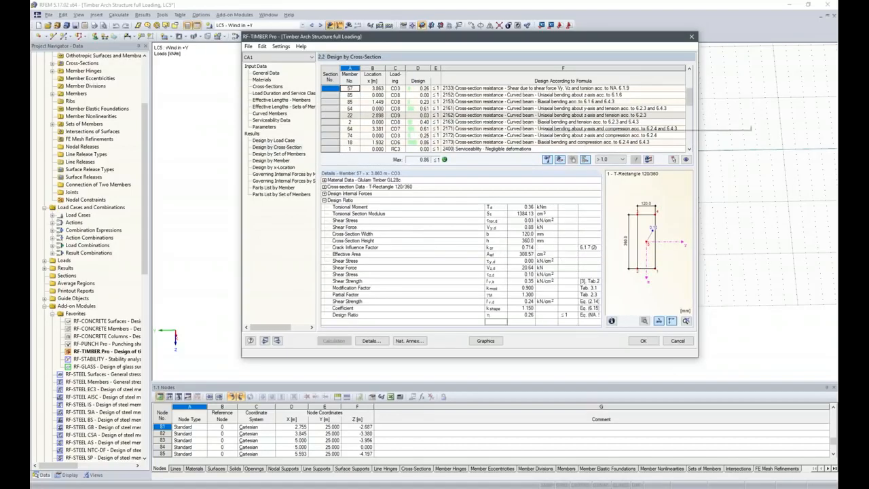
click(426, 144)
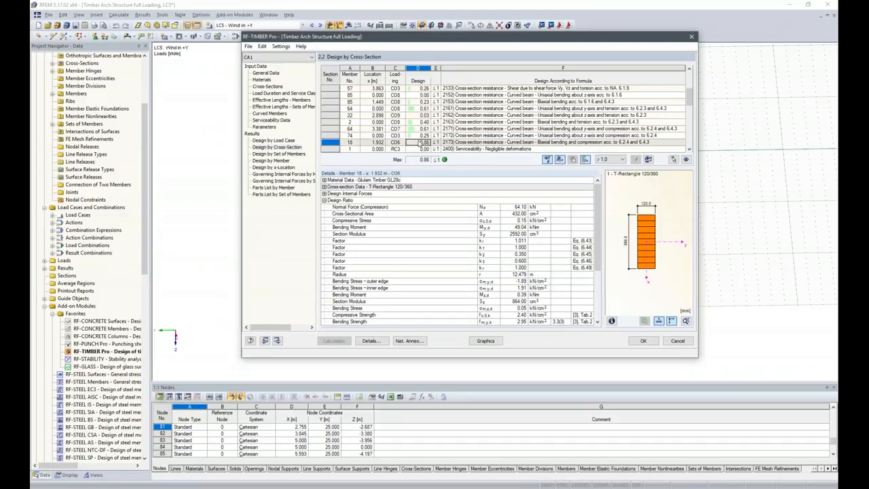
scroll(425, 146, down, 3)
scroll(503, 112, down, 3)
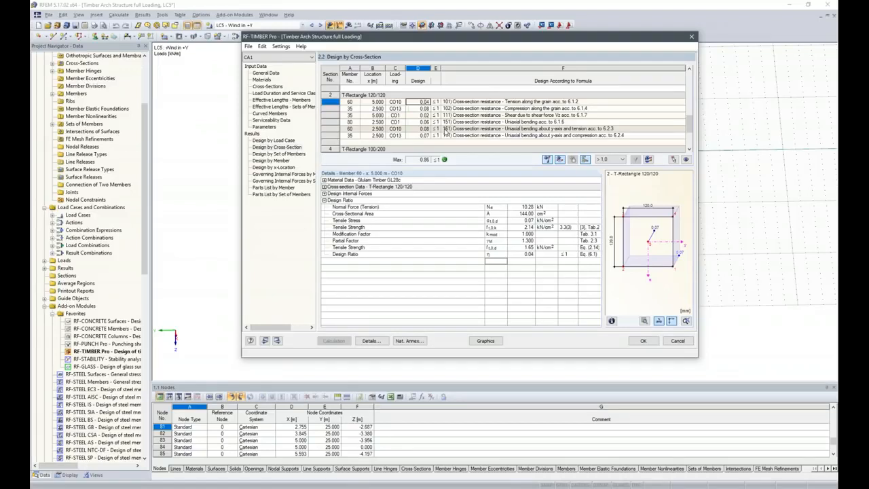
scroll(445, 131, down, 1)
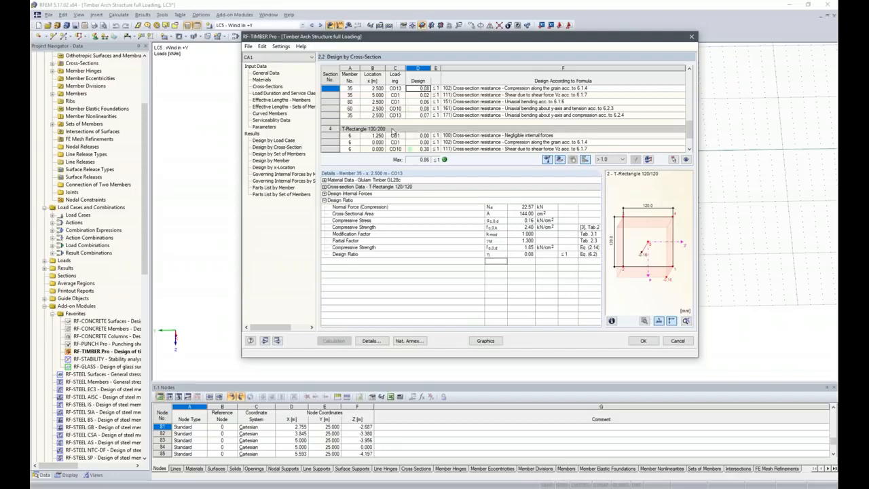
scroll(392, 130, down, 3)
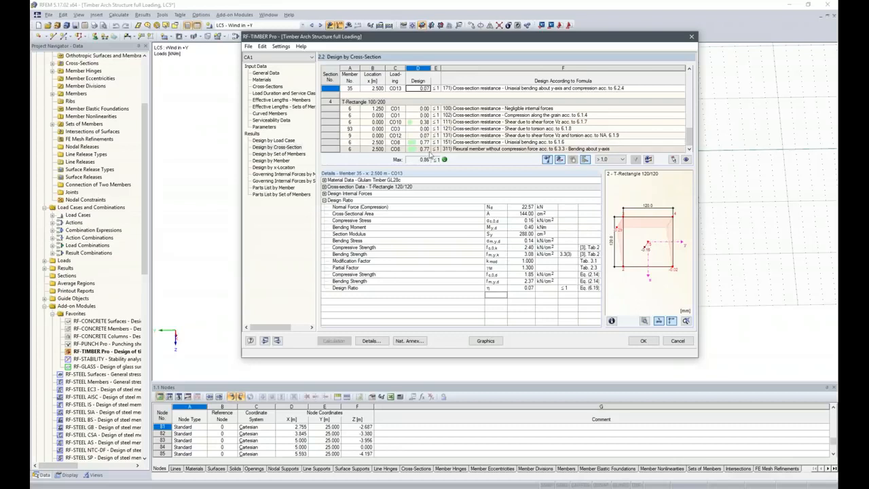
click(425, 148)
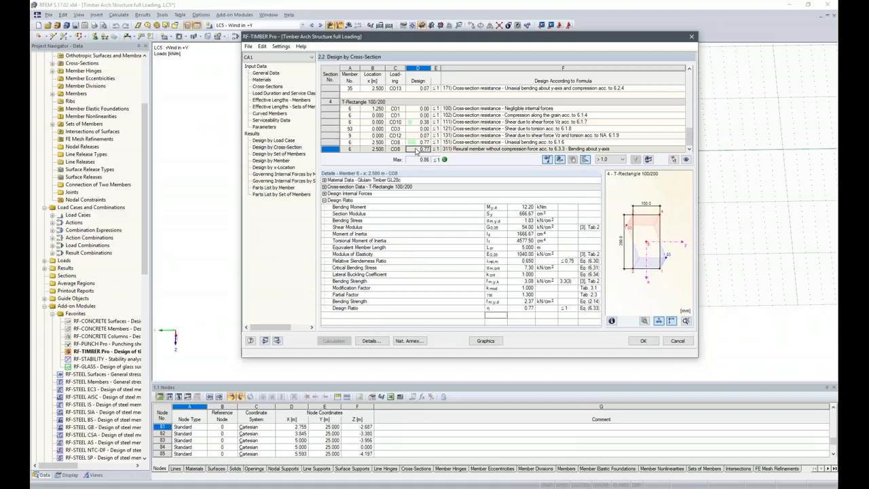
Step: Change cross-section 1 to T-Rectangle 120/380 and cross-section 4 to T-Rectangle 100/180 in the timber design input
click(278, 87)
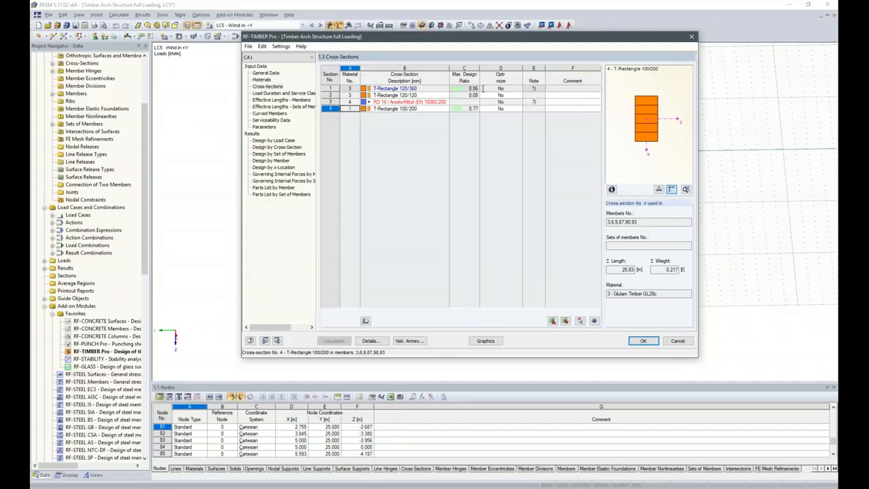
click(455, 89)
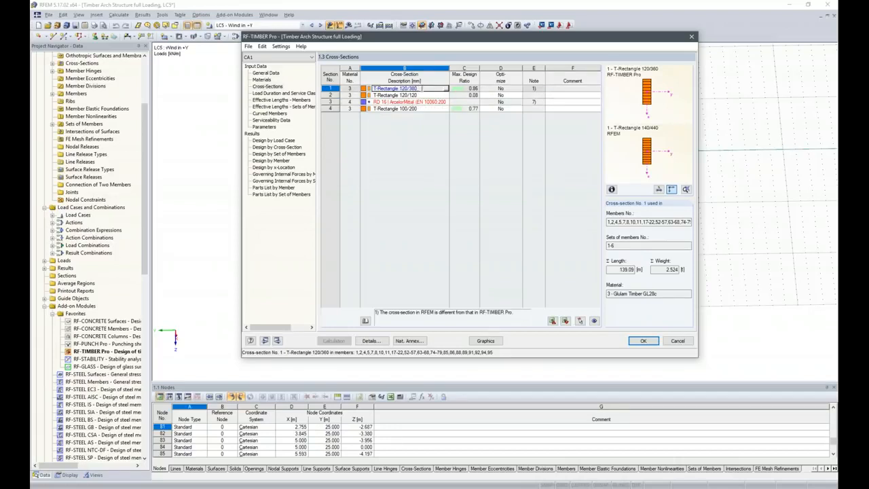
click(419, 109)
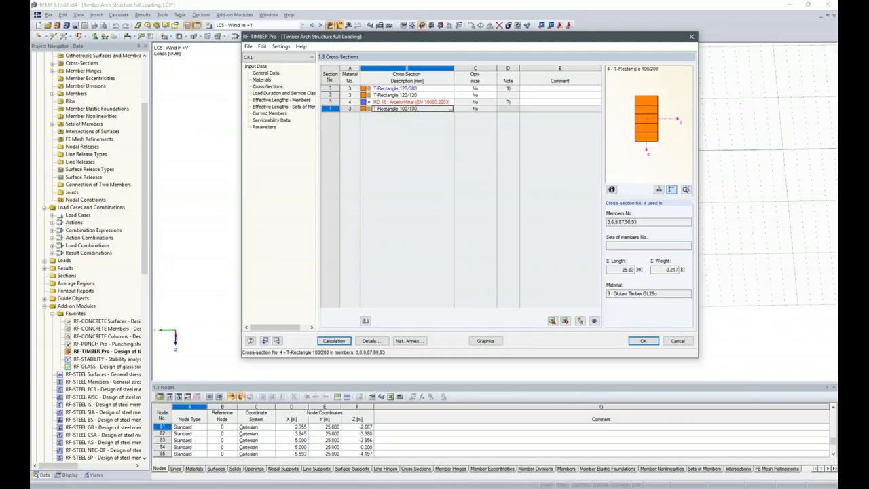
key(Up)
key(Up)
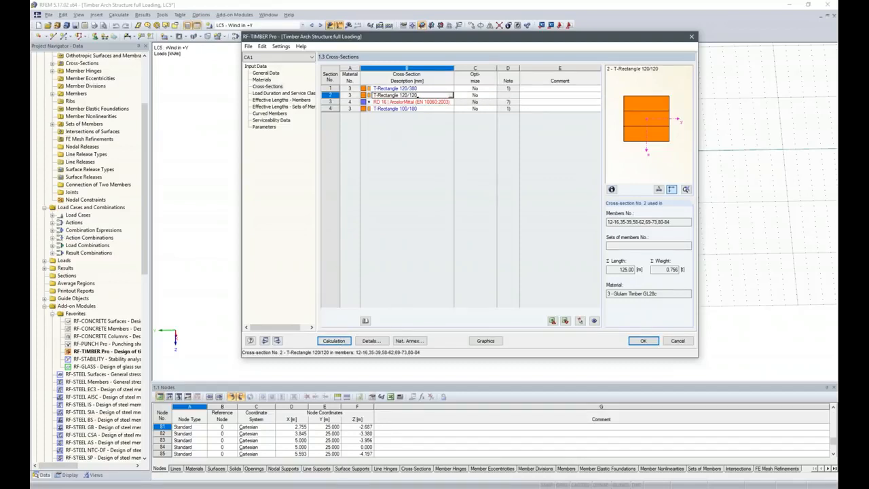
Step: Export all cross-sections to RFEM, accepting the deletion of the existing results
click(411, 110)
right_click(411, 109)
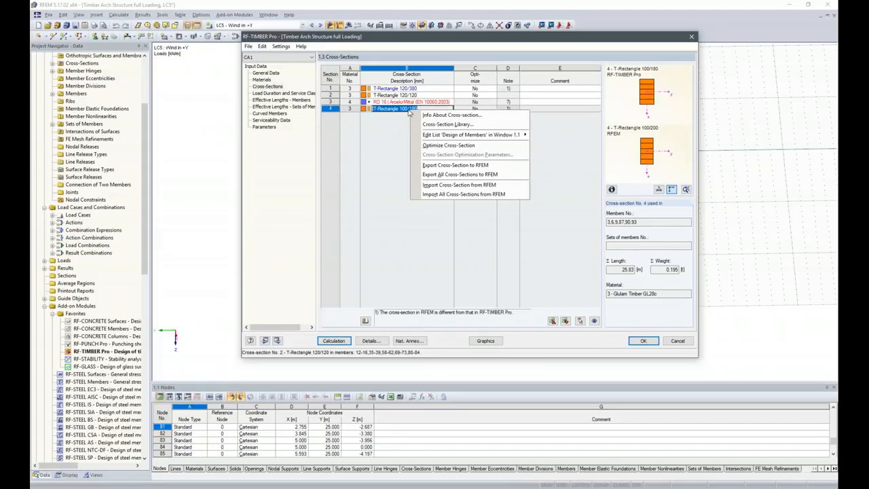
click(468, 176)
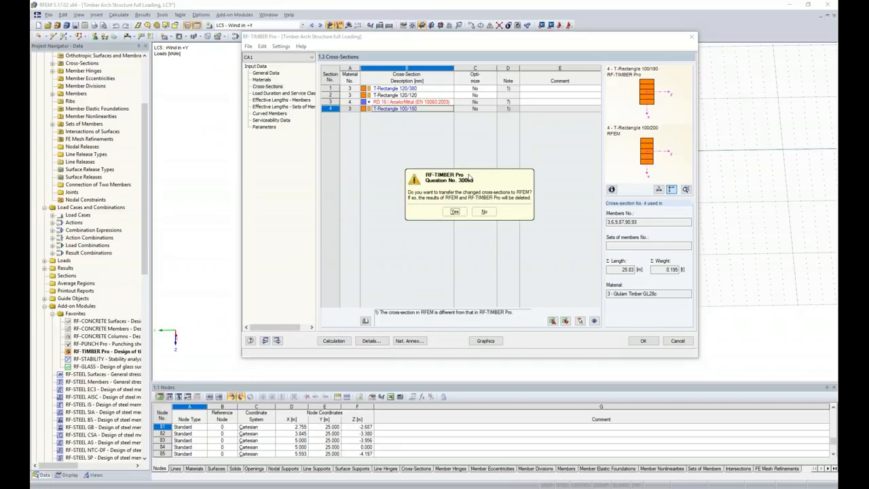
click(455, 212)
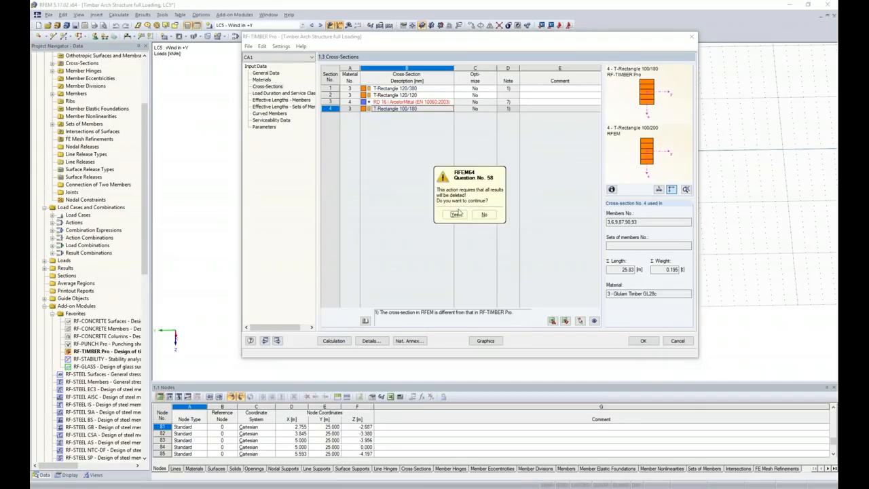
click(456, 214)
click(468, 214)
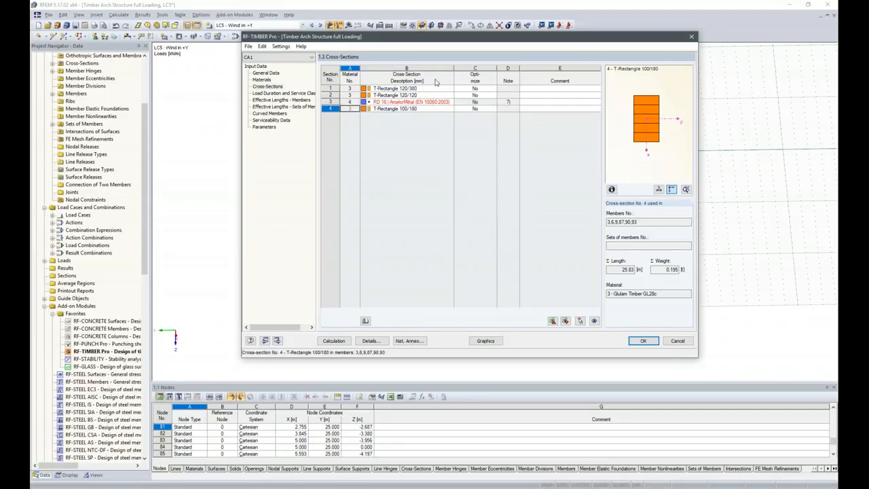
Step: Recalculate the timber design with the modified cross-sections and review the design ratios by cross-section
click(333, 341)
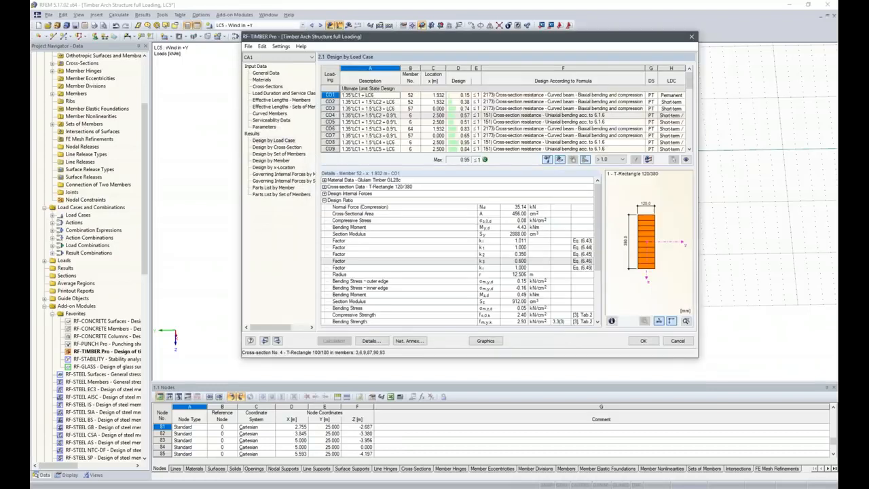
click(275, 160)
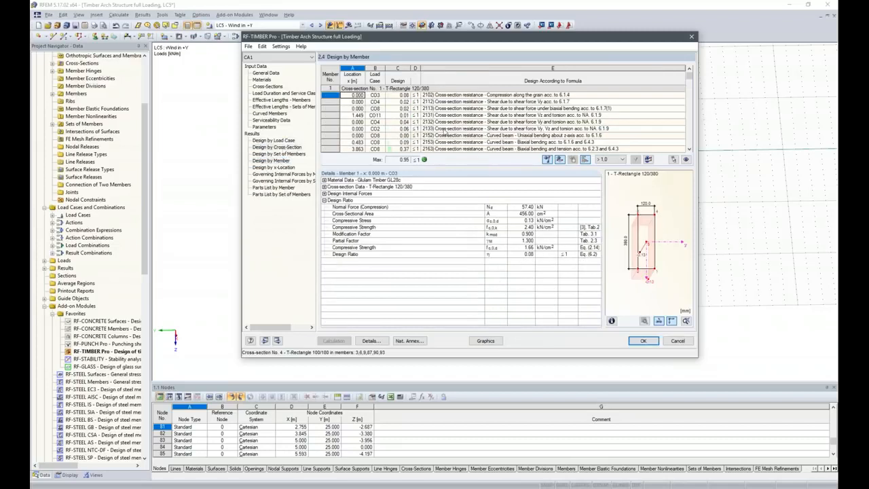
scroll(473, 121, down, 3)
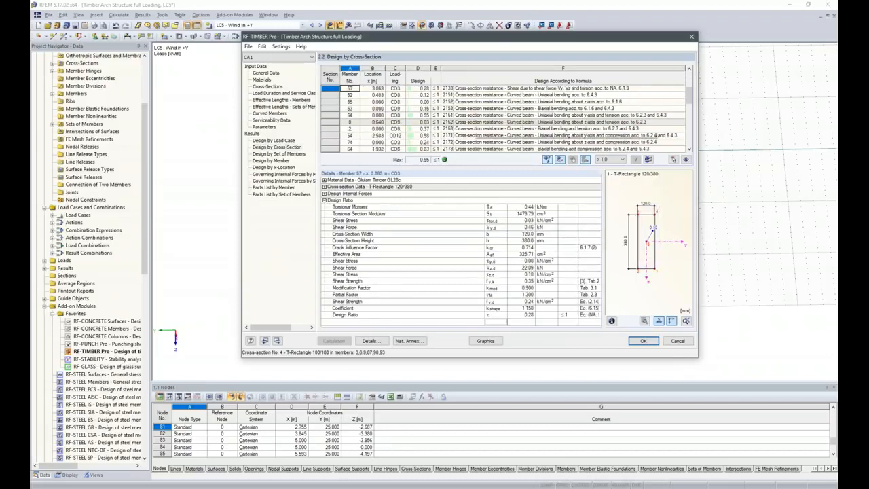
scroll(427, 134, down, 3)
click(424, 129)
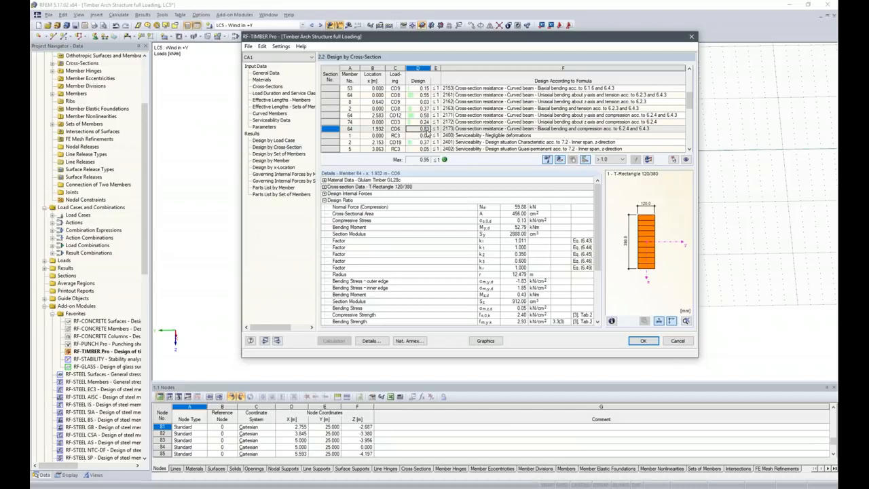
scroll(426, 134, down, 1)
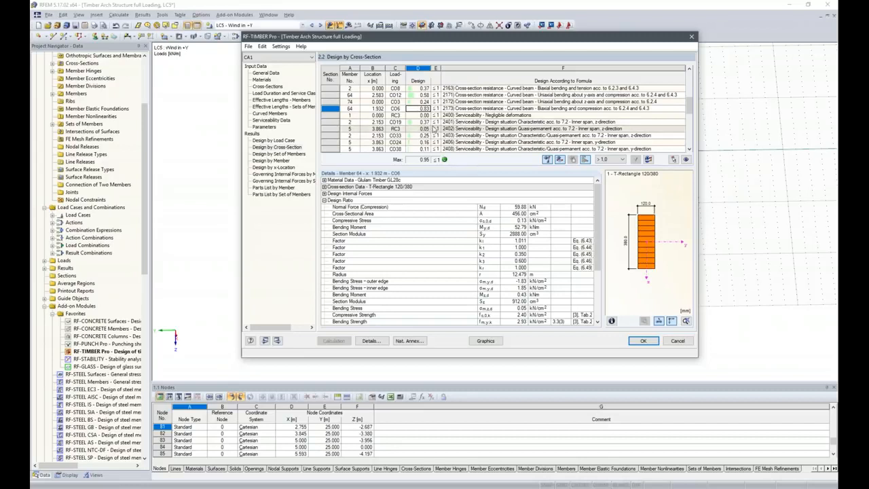
scroll(433, 129, down, 1)
scroll(433, 129, down, 1)
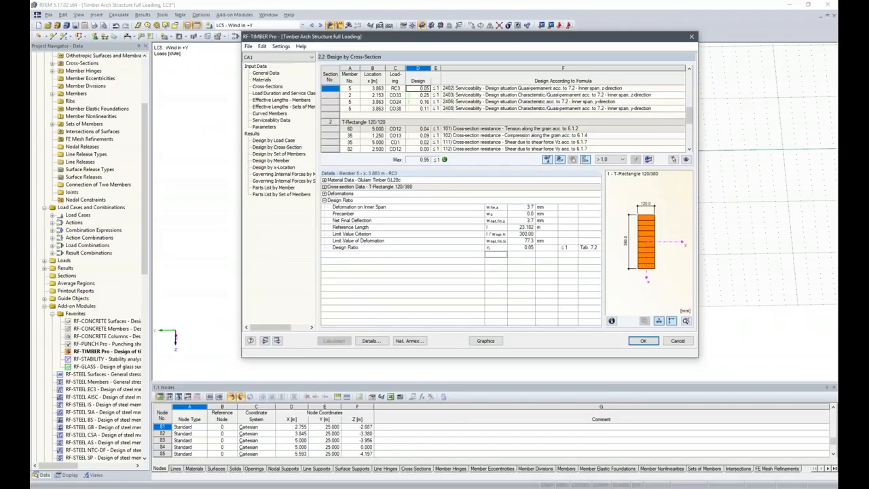
scroll(433, 129, down, 1)
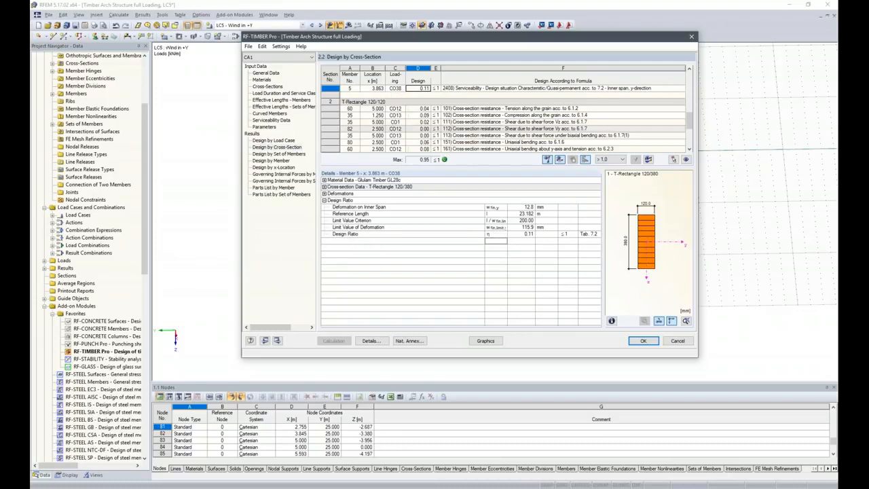
scroll(433, 129, down, 2)
scroll(503, 115, down, 1)
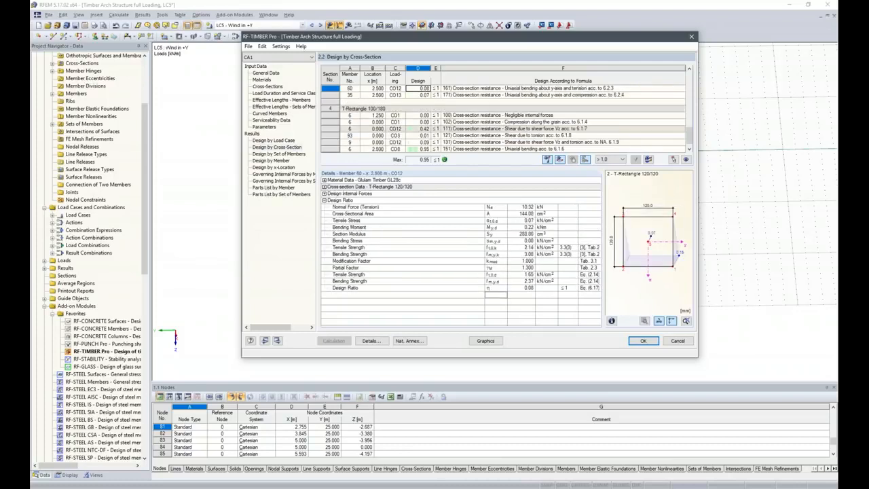
scroll(503, 115, down, 1)
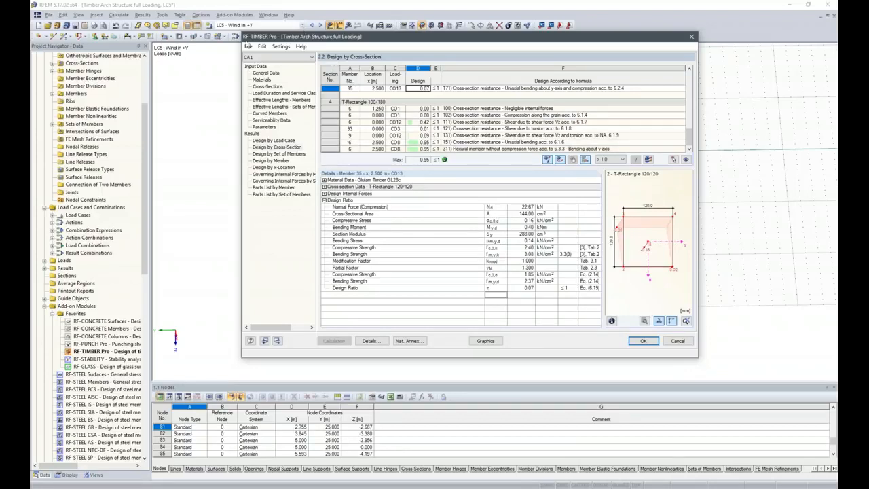
Step: Create a new RF-TIMBER Pro design case number 2 with the description Perpendicular Tension
click(249, 47)
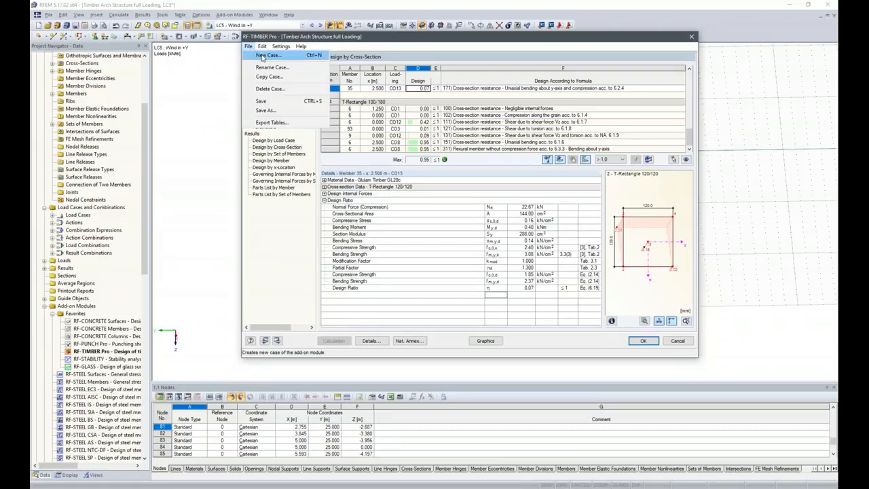
click(265, 56)
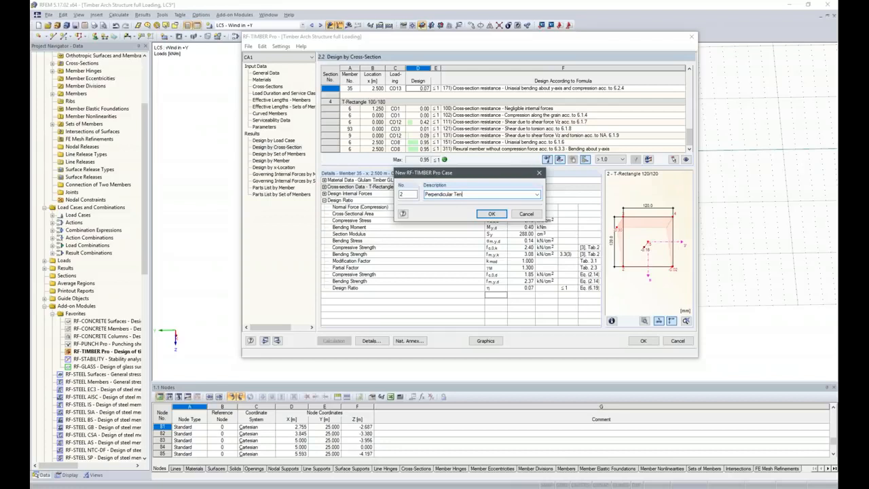
click(492, 214)
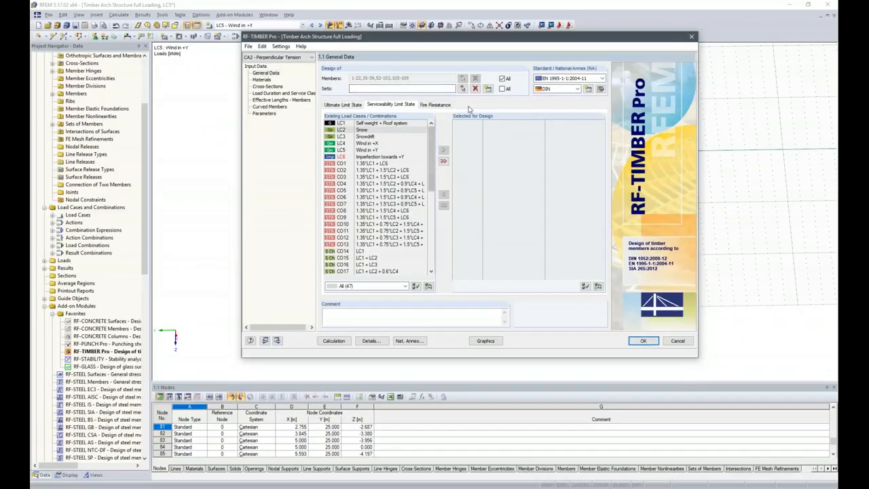
Step: Limit the new case to member 109, add result combination RC1 to its serviceability design, and close the module with these settings
click(503, 79)
drag(431, 79, 346, 77)
text(109)
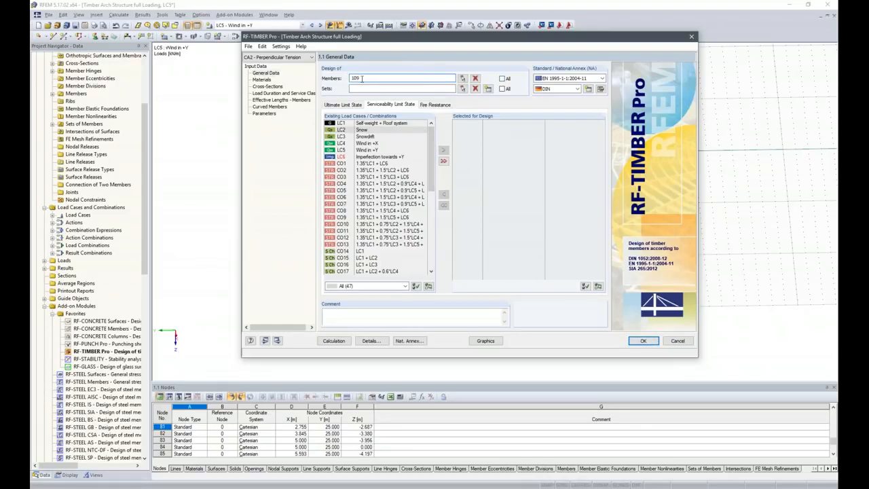
drag(432, 159, 429, 256)
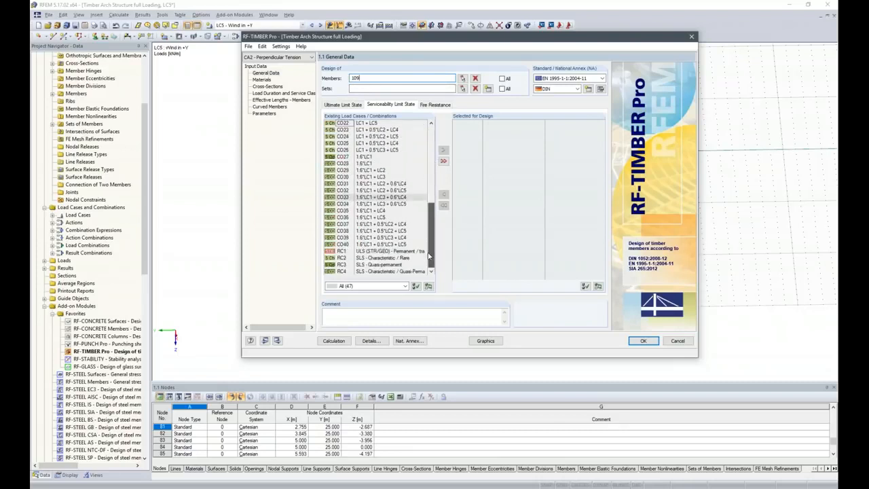
double_click(345, 251)
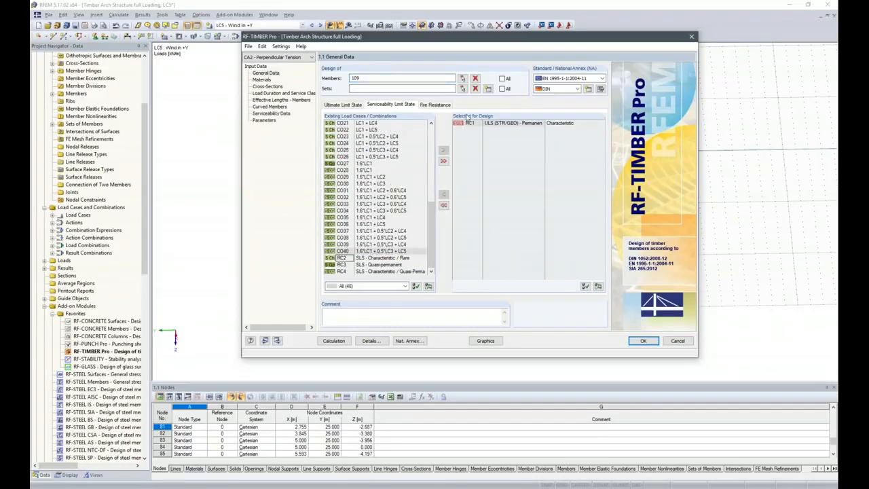
click(642, 341)
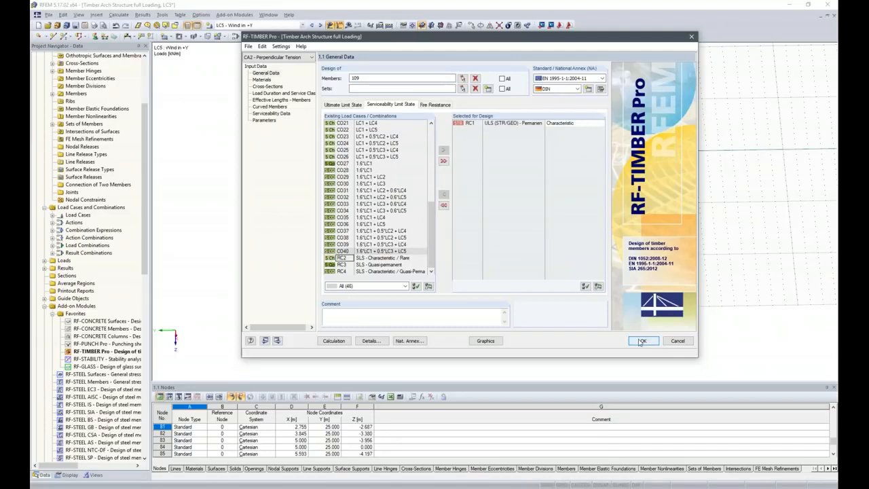
click(643, 341)
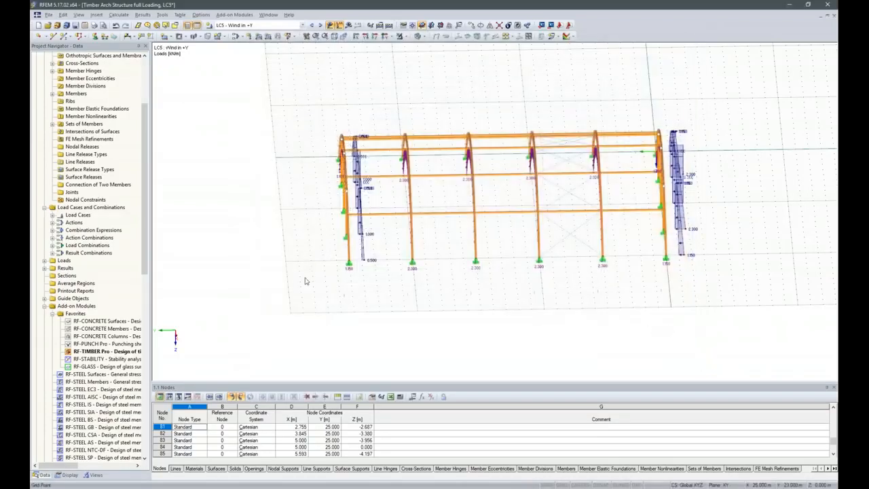
Step: Find result beam member 109 in the model's member list and select it to highlight its location in the structure
scroll(57, 88, up, 1)
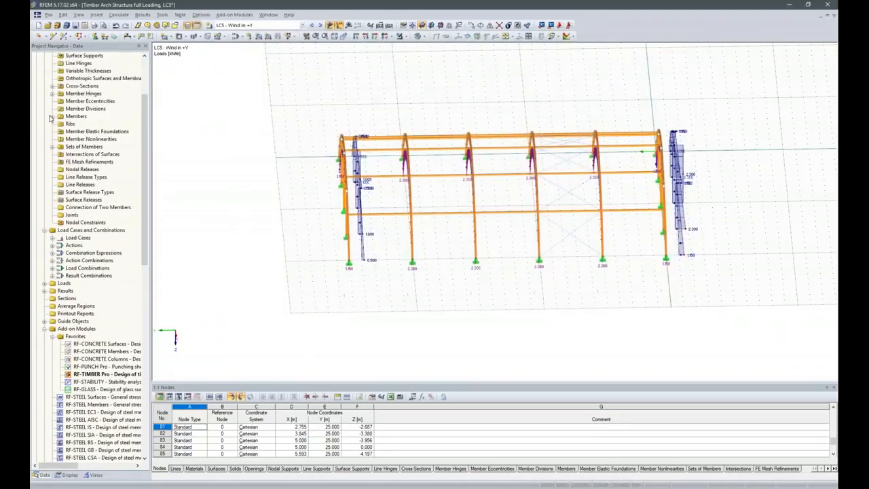
click(52, 117)
scroll(95, 190, down, 20)
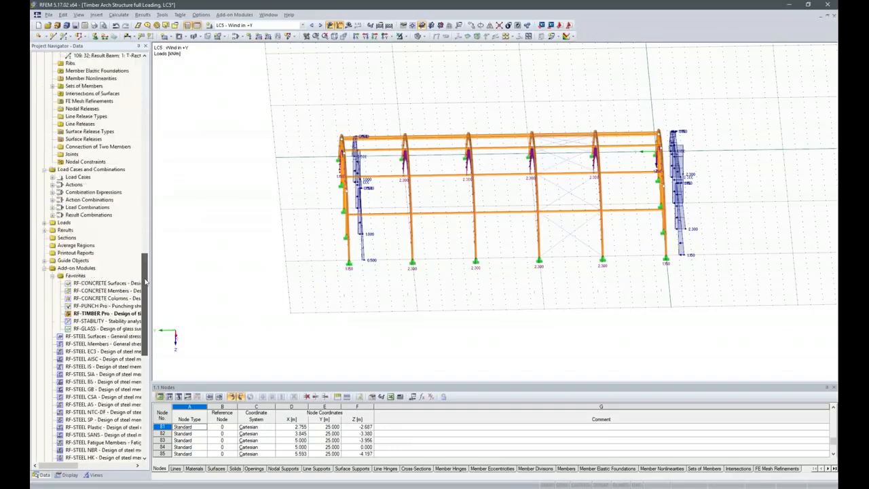
scroll(100, 201, up, 5)
click(105, 184)
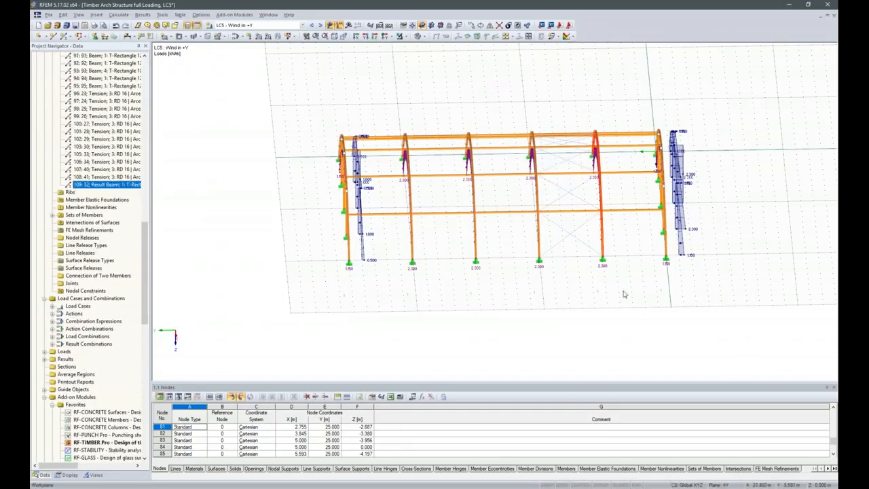
Step: Examine result beam 109 close up at the arch's support and within the whole structure
scroll(590, 255, up, 2)
scroll(590, 254, up, 5)
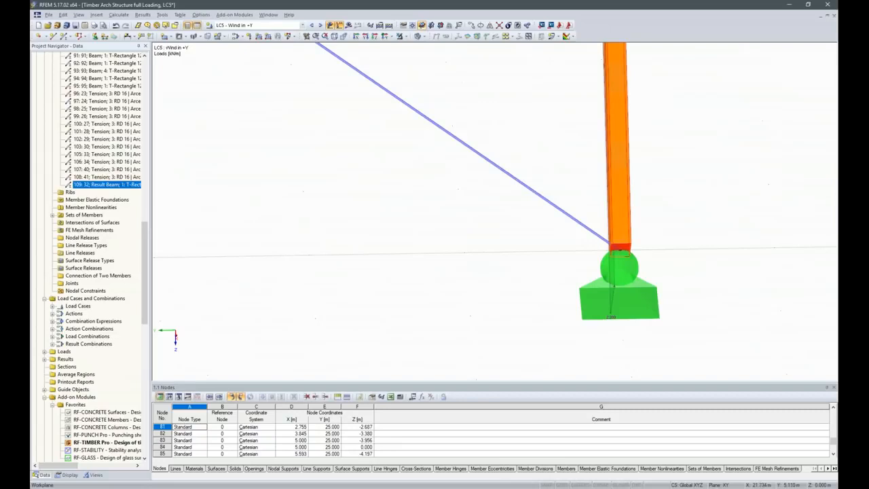
scroll(649, 285, down, 4)
scroll(651, 305, up, 5)
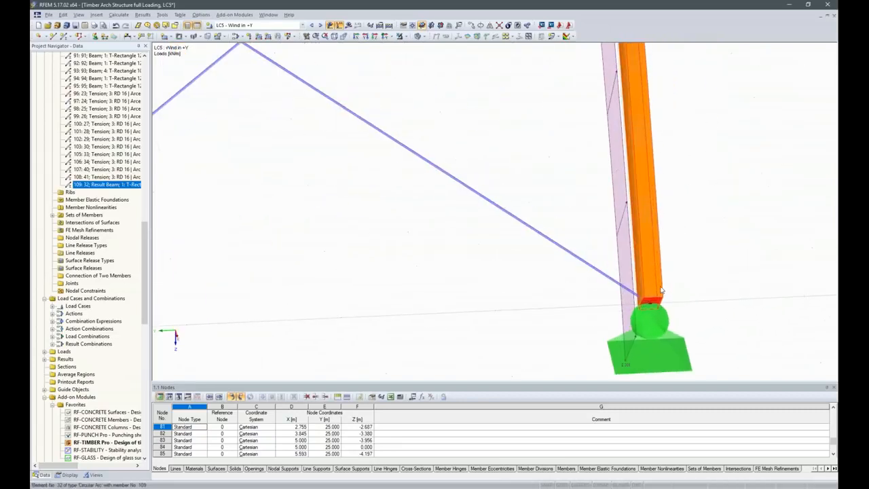
scroll(651, 305, up, 3)
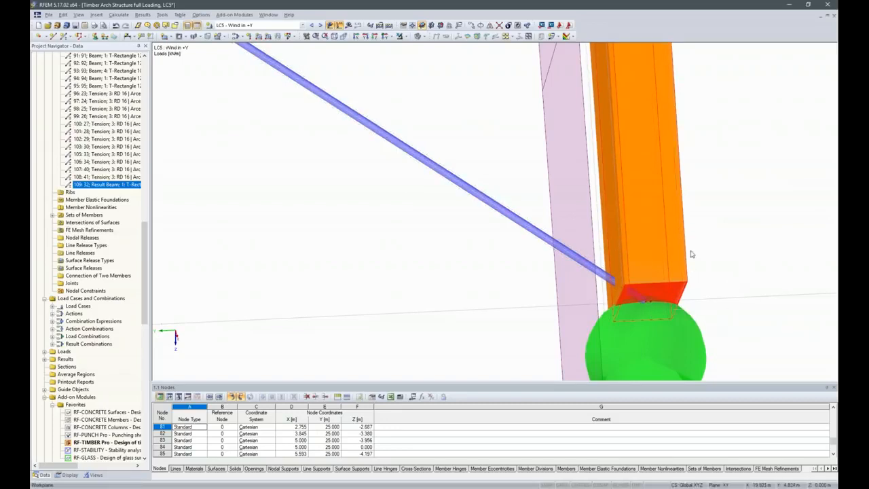
scroll(540, 303, down, 8)
scroll(506, 149, down, 10)
scroll(537, 95, up, 8)
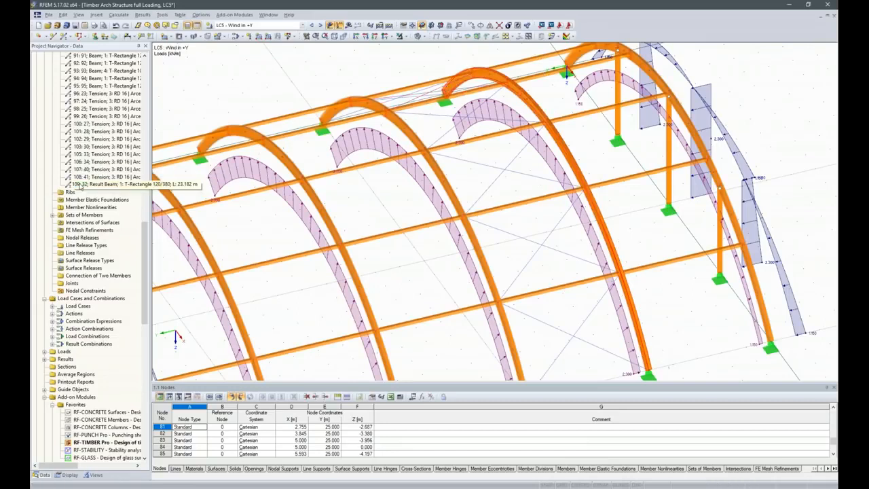
Step: Reopen RF-TIMBER Pro with case CA2 - Perpendicular Tension and add result combination RC1 to its ultimate limit state design
double_click(90, 442)
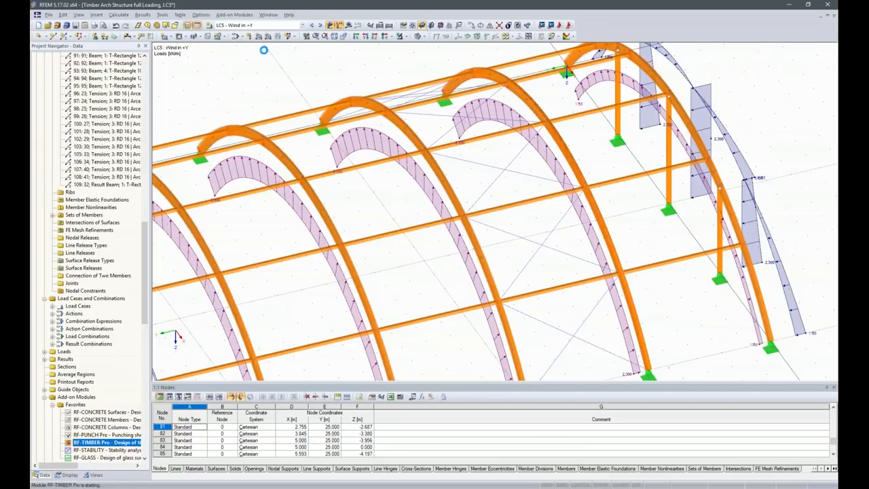
click(246, 107)
click(243, 123)
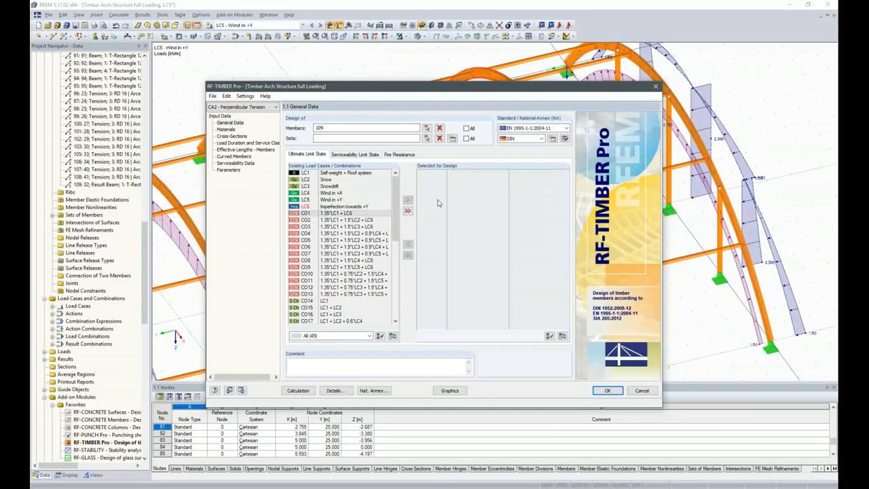
scroll(346, 286, down, 7)
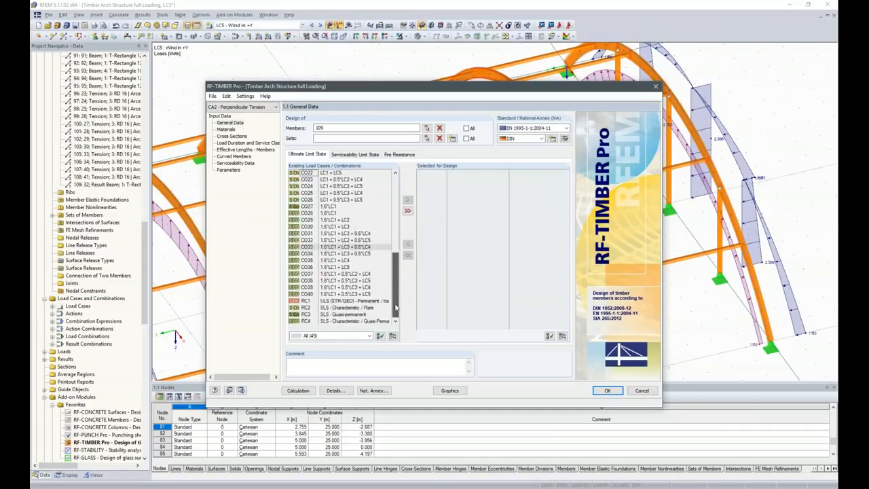
double_click(307, 304)
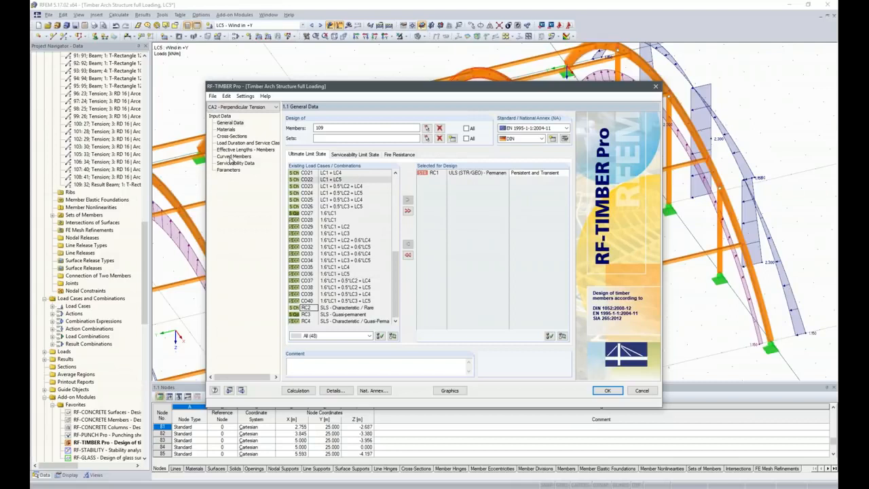
Step: Activate the perpendicular tension design for curved member 109 and try to start the calculation
click(233, 157)
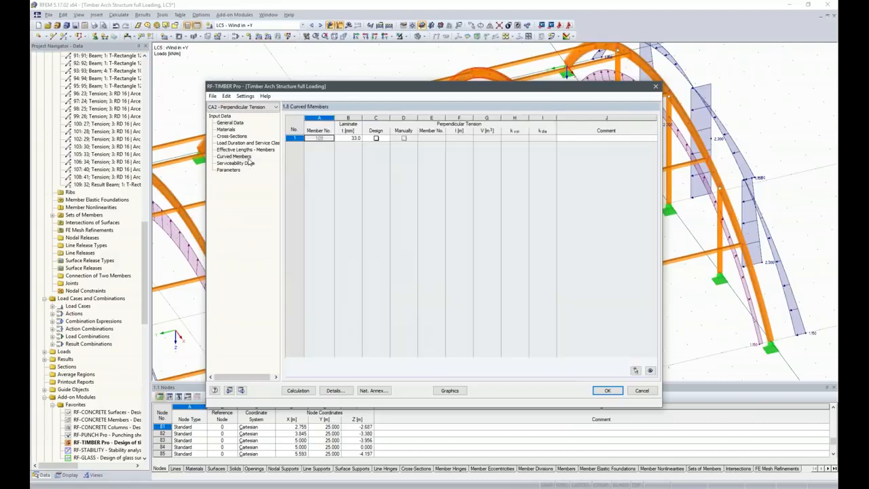
click(377, 138)
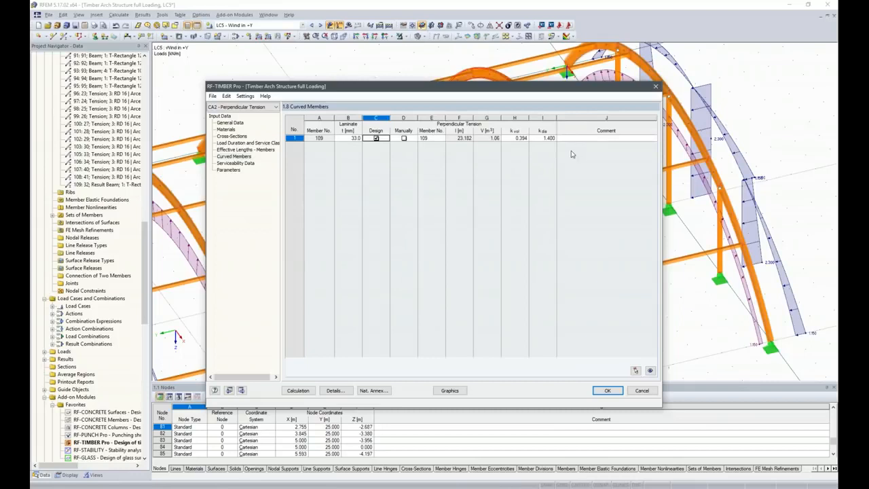
click(298, 391)
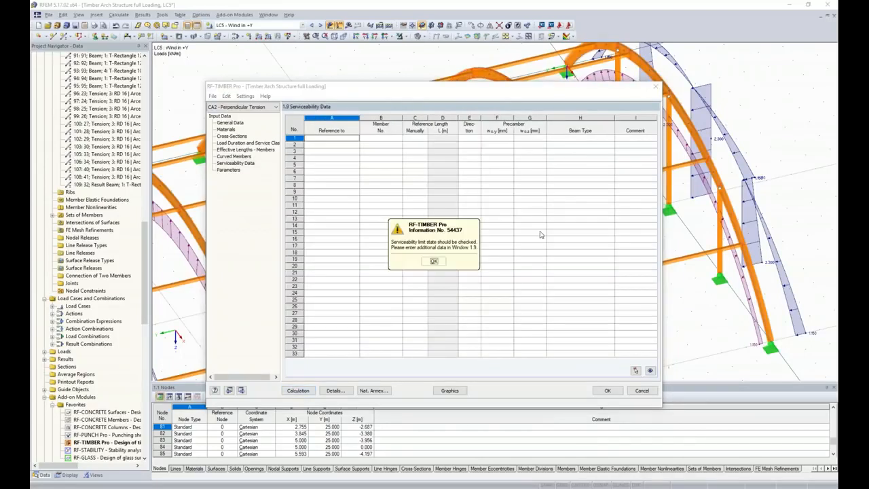
click(433, 262)
Step: Remove result combination RC1 from the serviceability limit state design of case CA2 and calculate the case
click(230, 123)
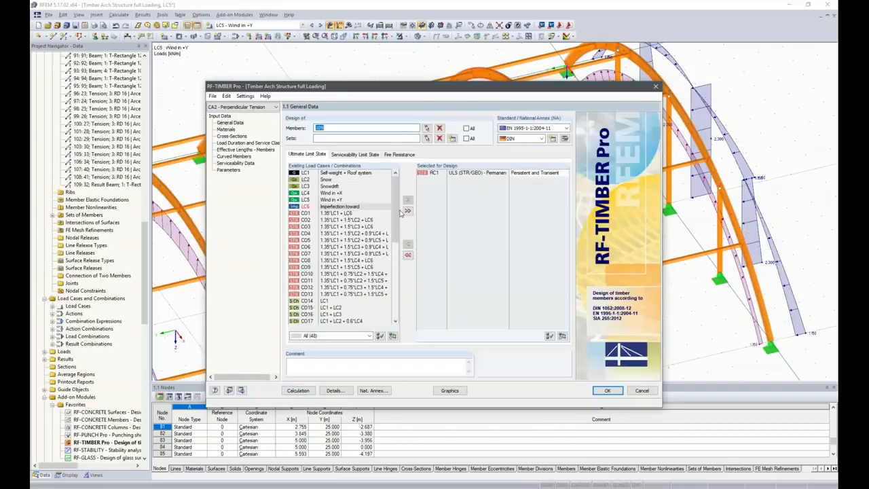
click(343, 155)
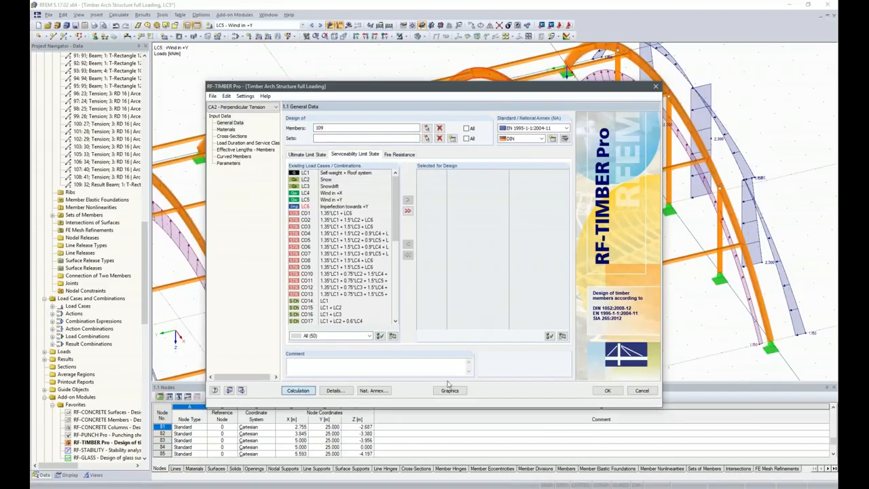
click(298, 391)
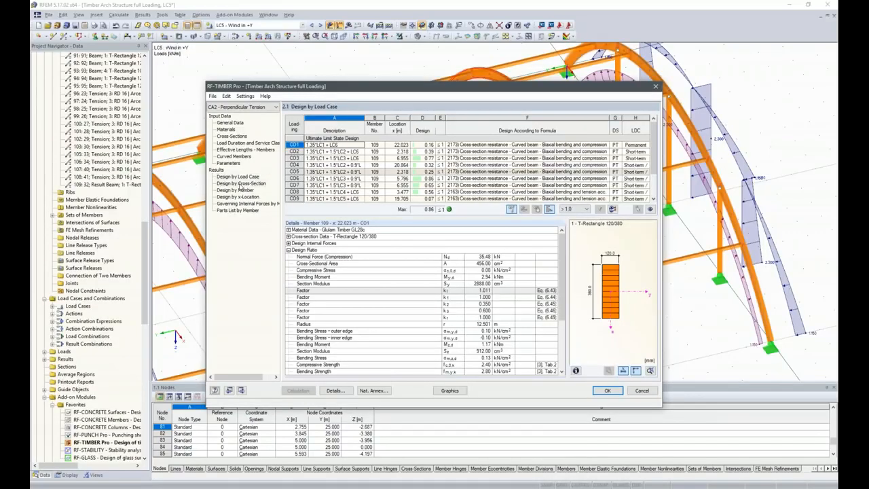
Step: Review the designs of member 109 by cross-section, including tensile stress perpendicular to grain, and close the module
click(241, 184)
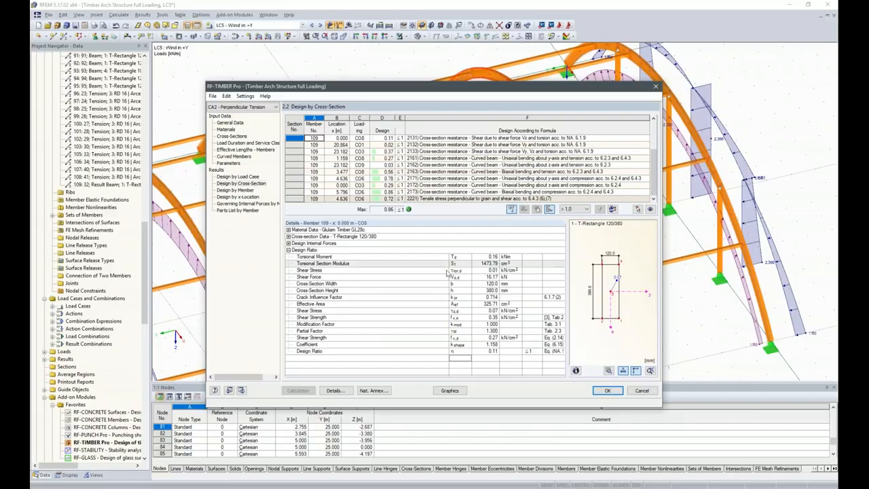
click(606, 390)
click(607, 390)
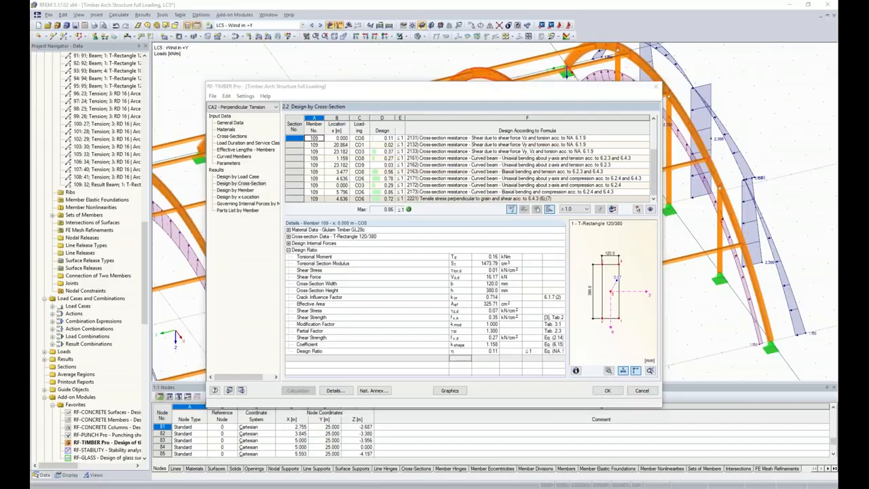
Step: Switch to the Chrome browser and open the Webinars page from Dlubal's Support & Learning section
click(353, 487)
click(378, 464)
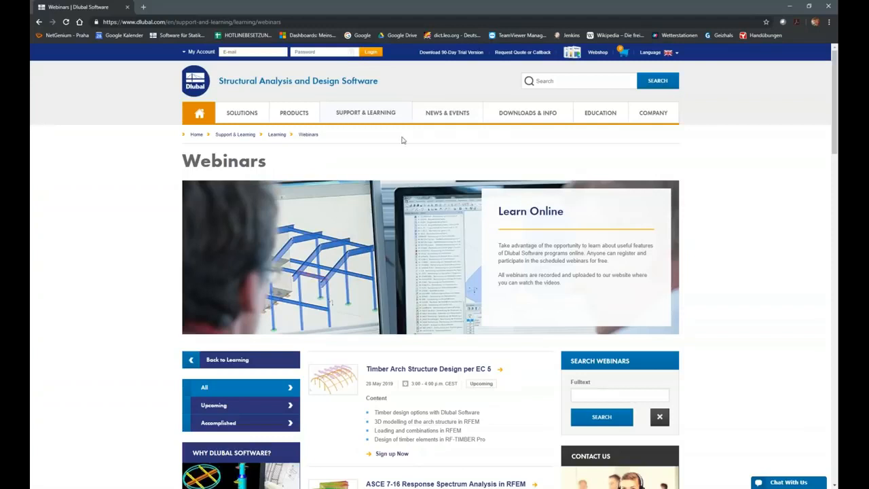
mouse_move(356, 117)
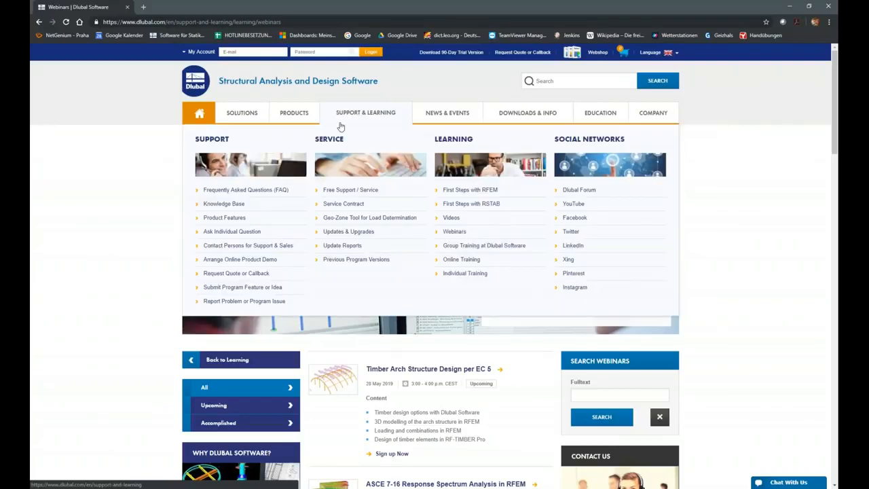
click(455, 233)
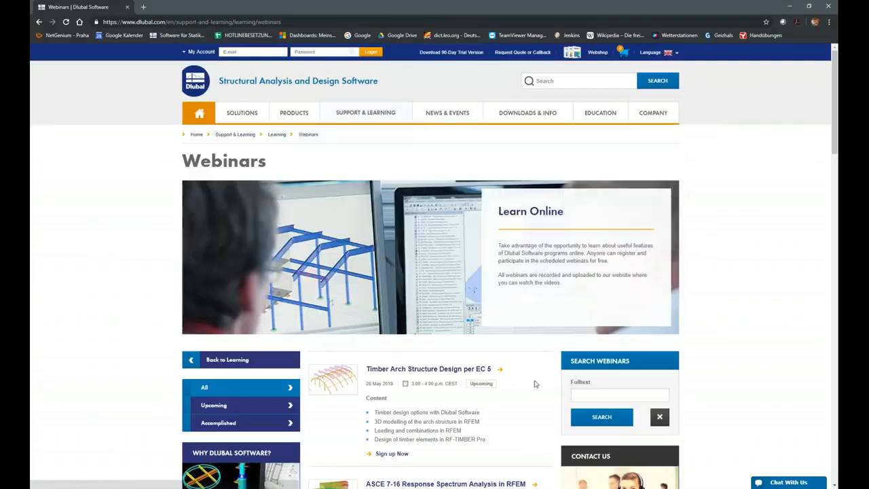
Step: Look through the list of Dlubal webinars and return to the start of the page to find the 90-day trial link
scroll(468, 154, down, 4)
scroll(468, 155, down, 9)
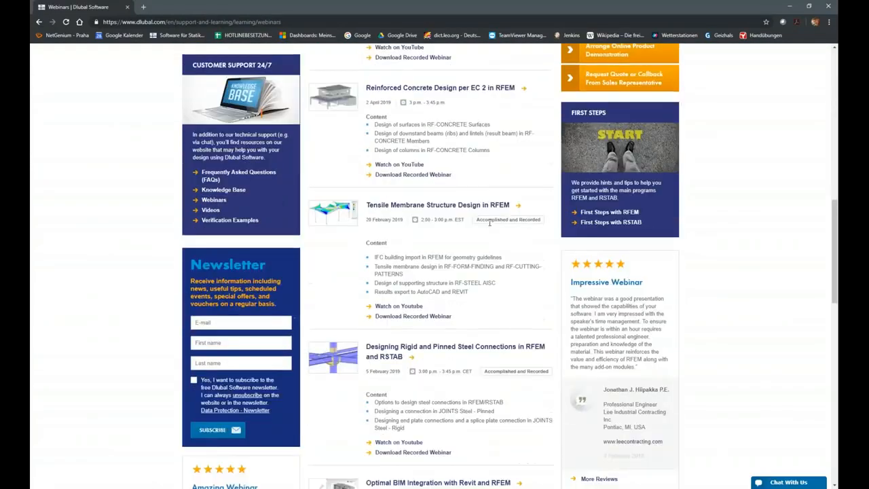
scroll(520, 277, down, 7)
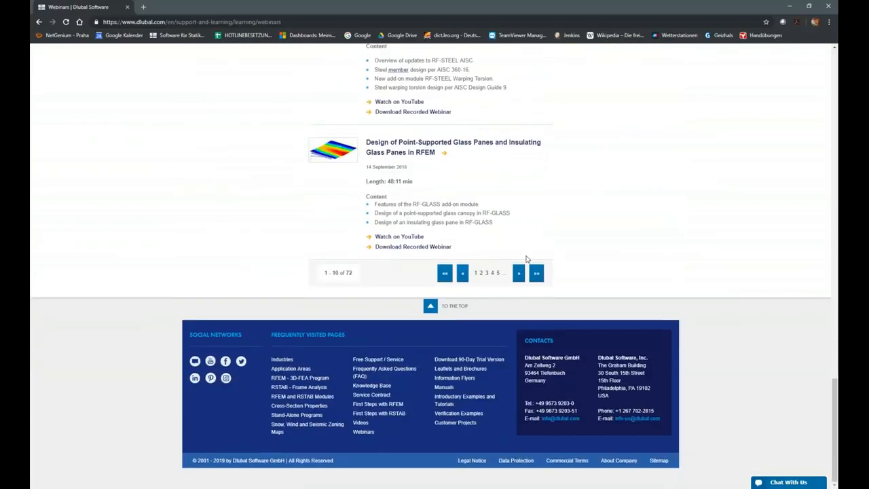
scroll(524, 265, up, 10)
scroll(519, 291, up, 10)
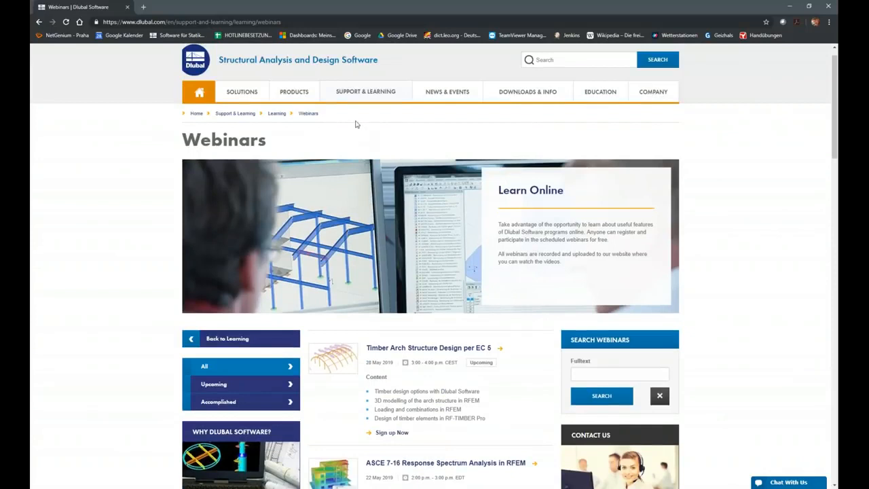
mouse_move(351, 100)
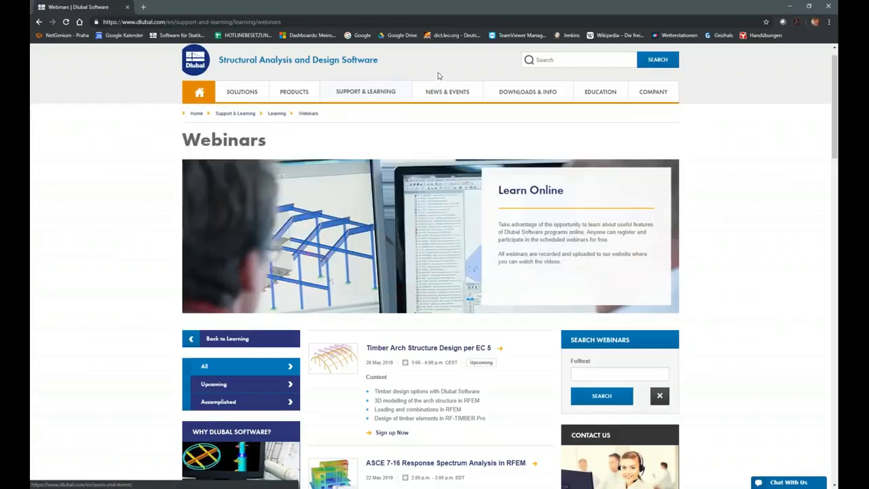
scroll(436, 82, up, 1)
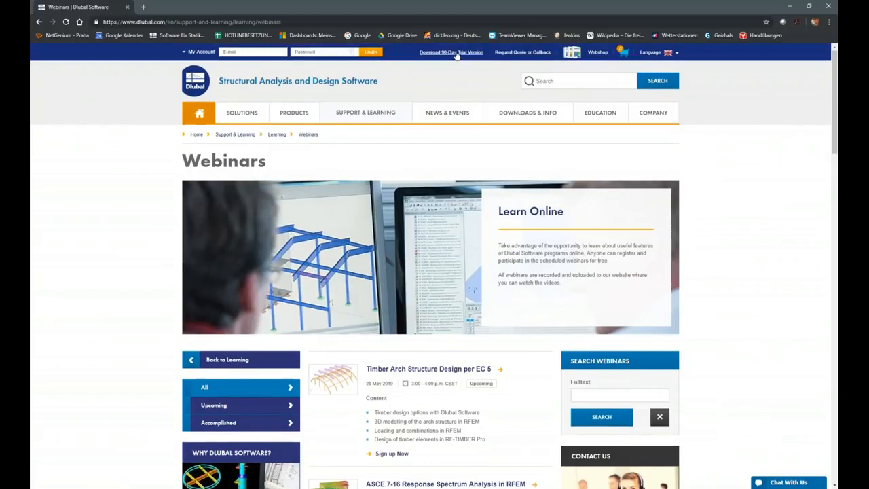